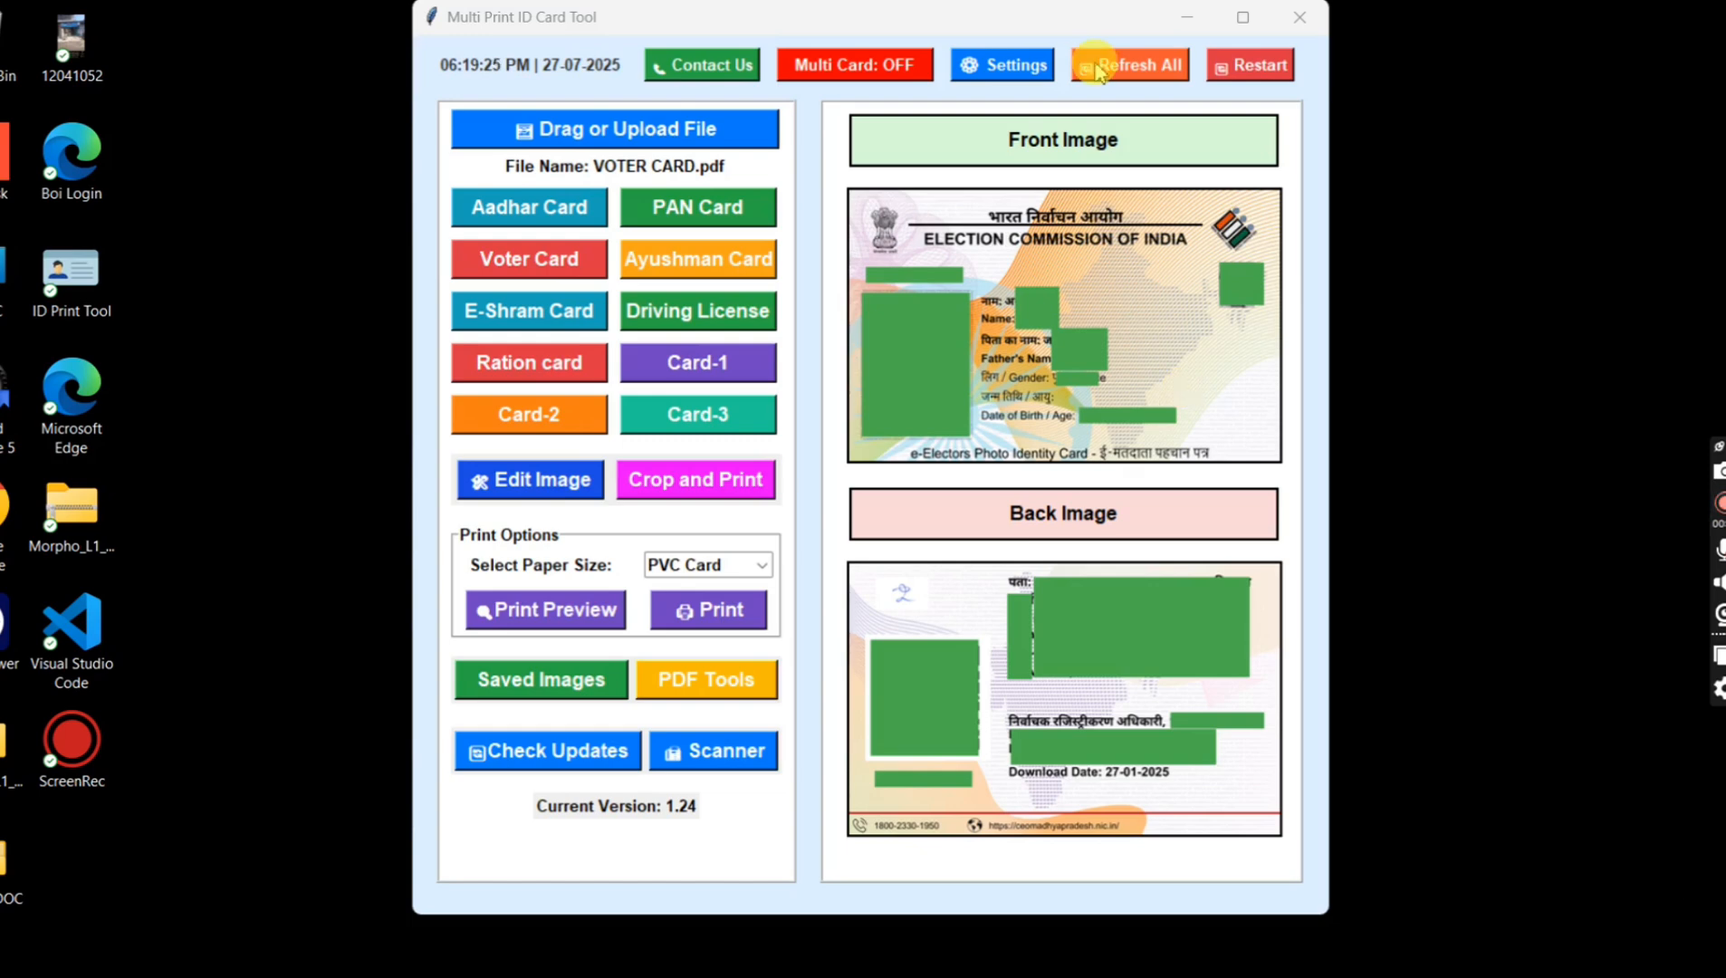
Step: Refresh the application to clear the loaded voter card file and its front and back images
left_click(1091, 67)
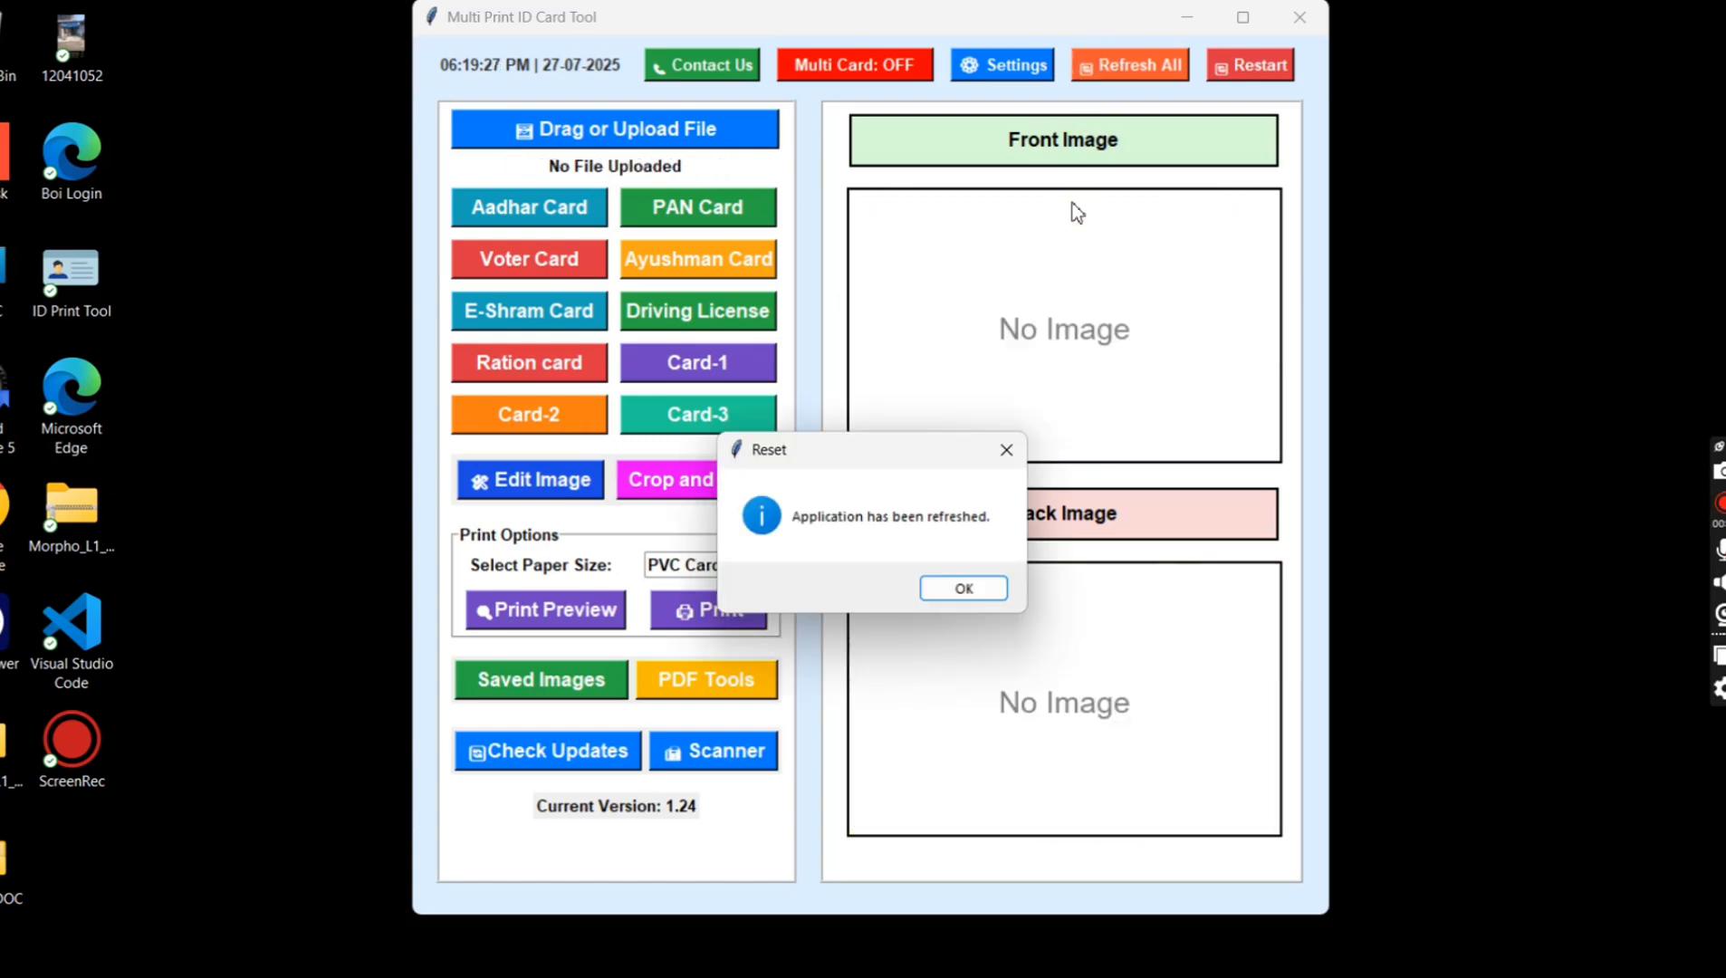
key("Return")
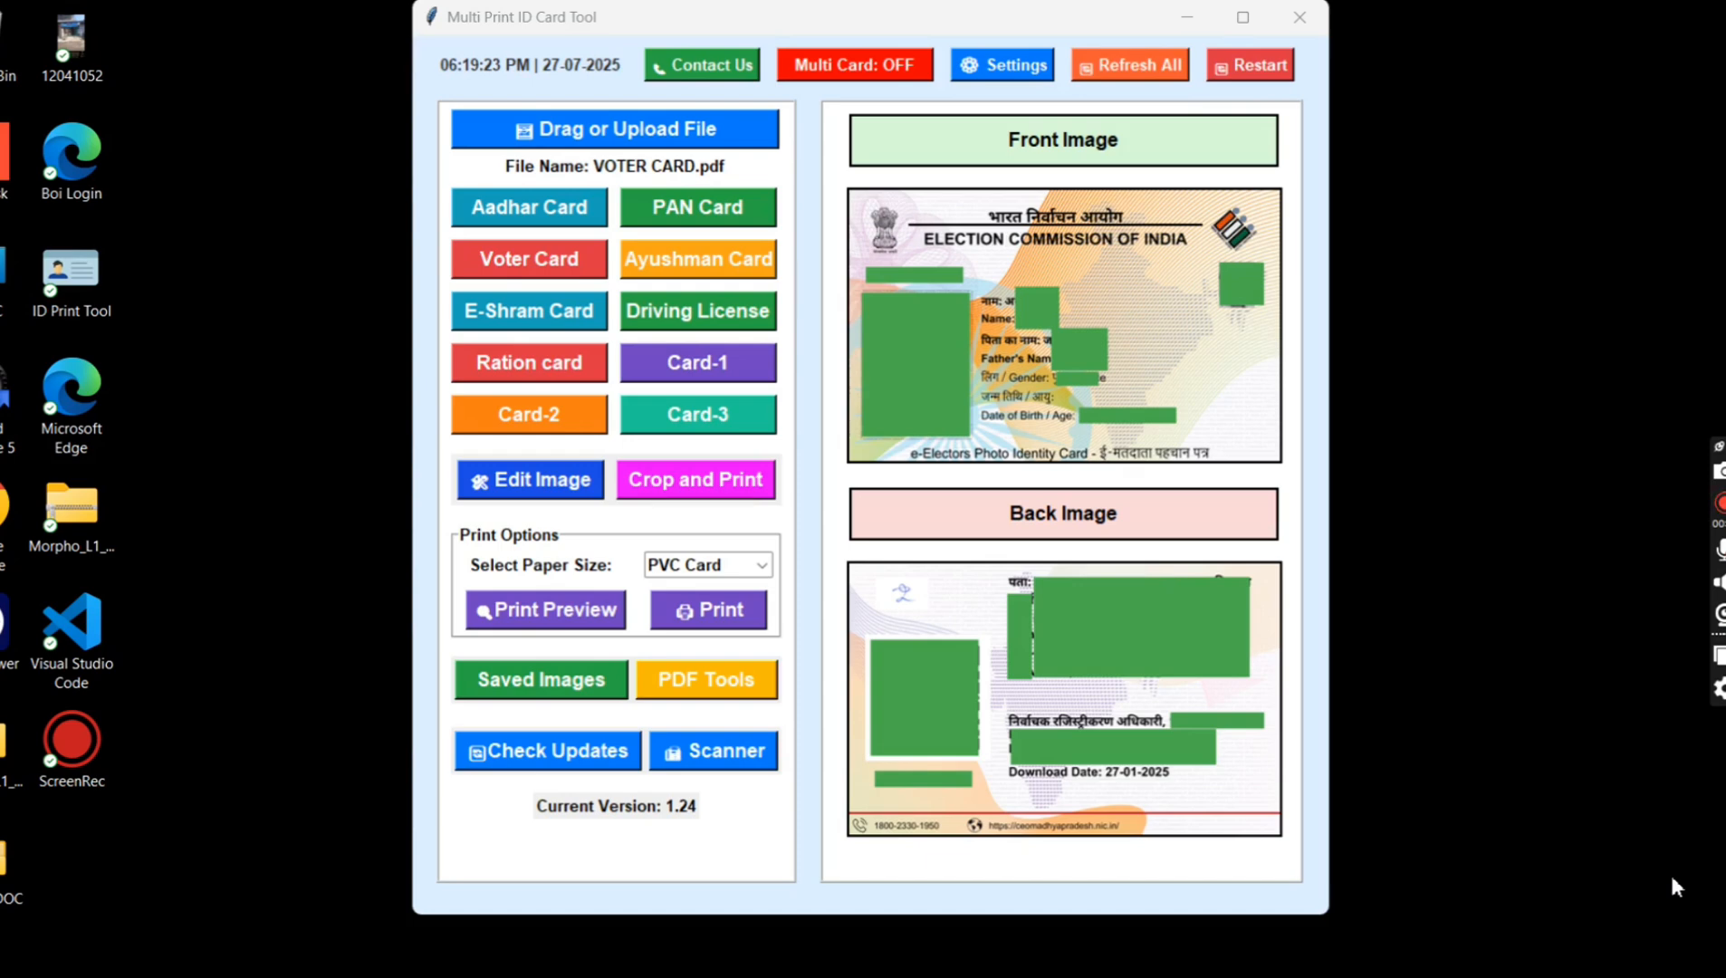
left_click(1094, 65)
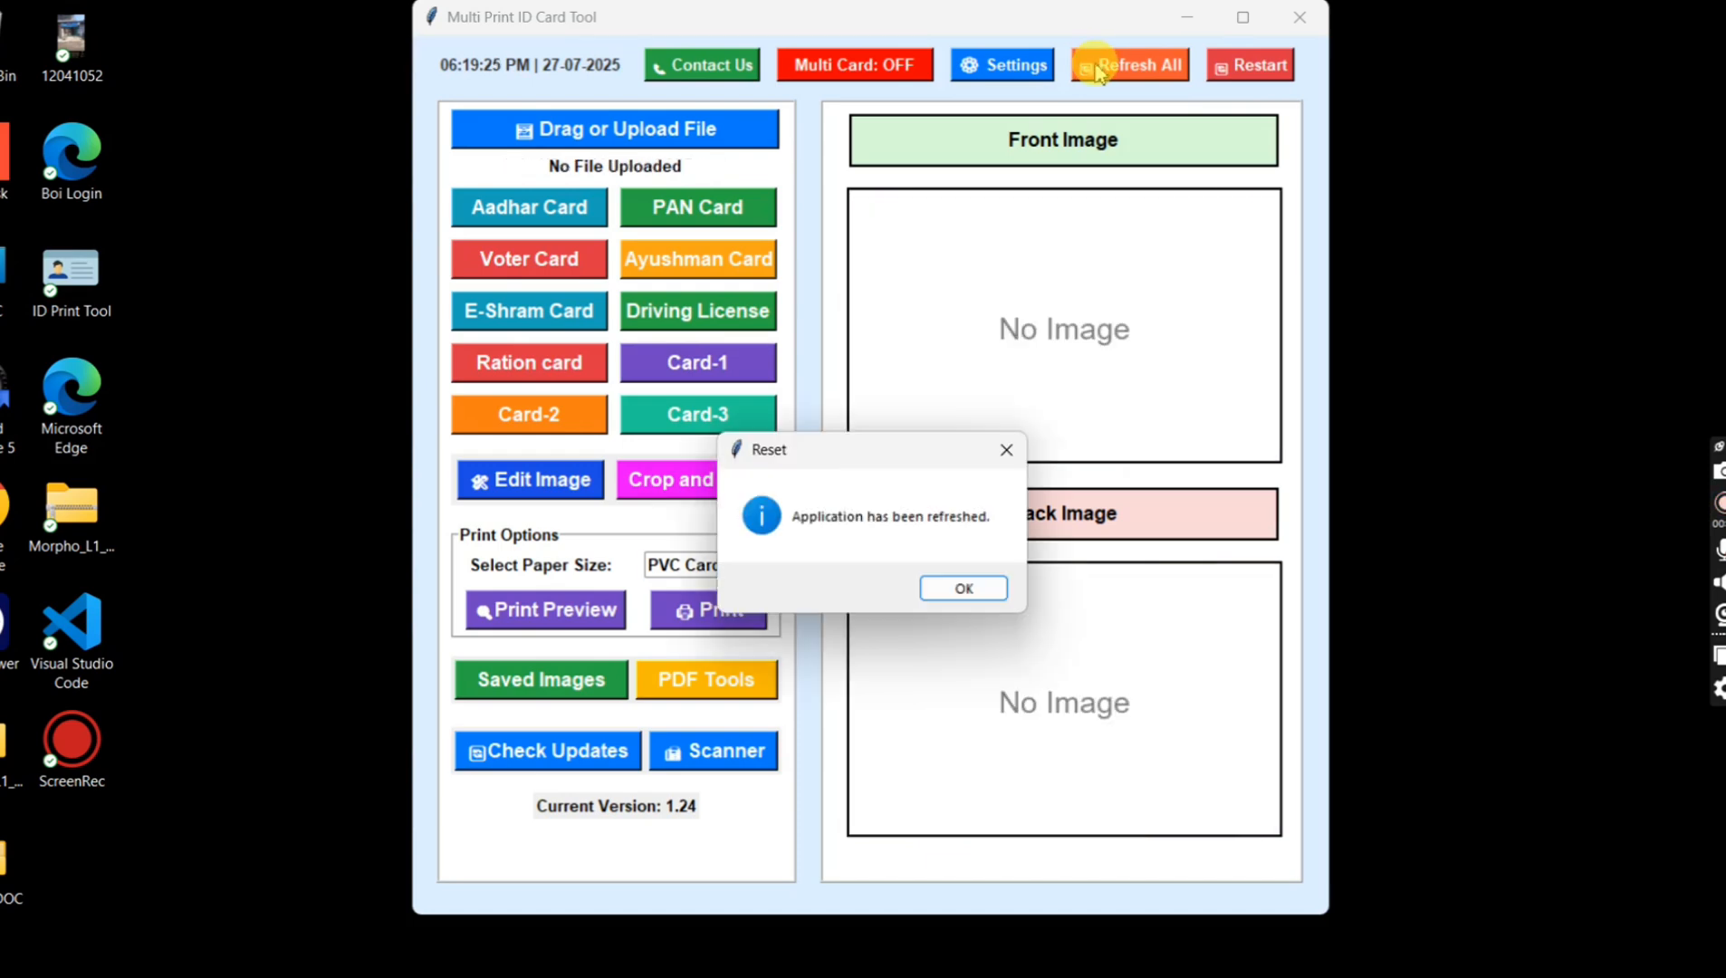
key("Return")
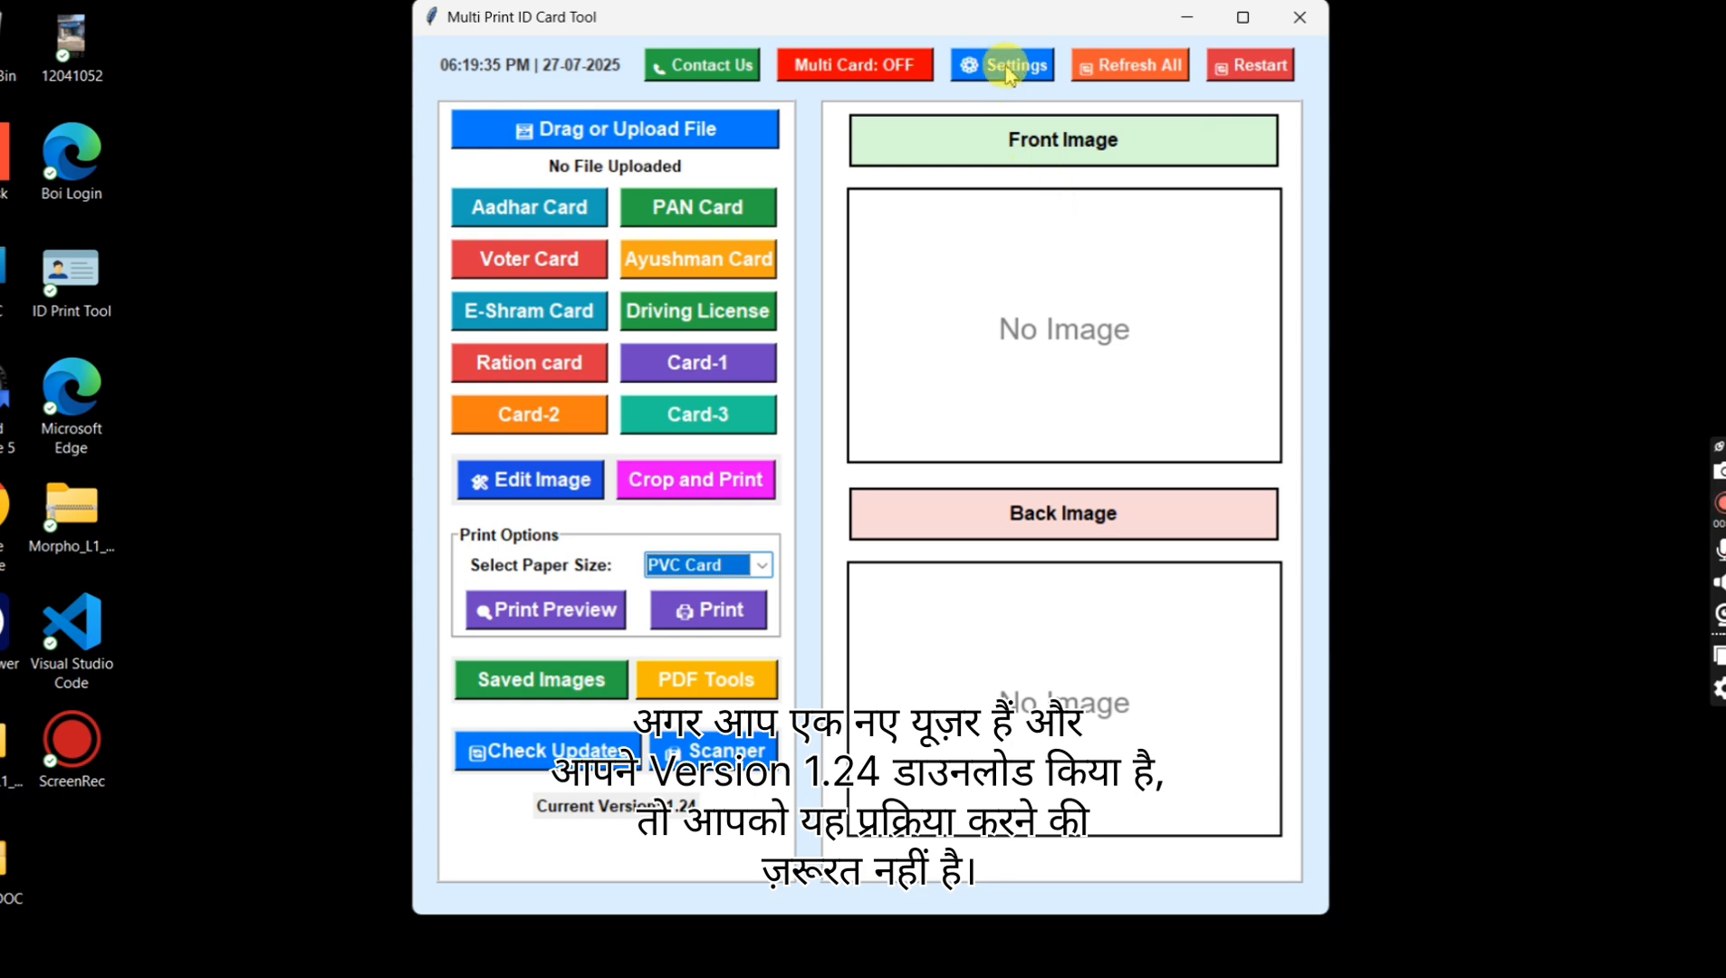
Step: Reset only the Crop Data item from the reset option in the image settings
left_click(1011, 69)
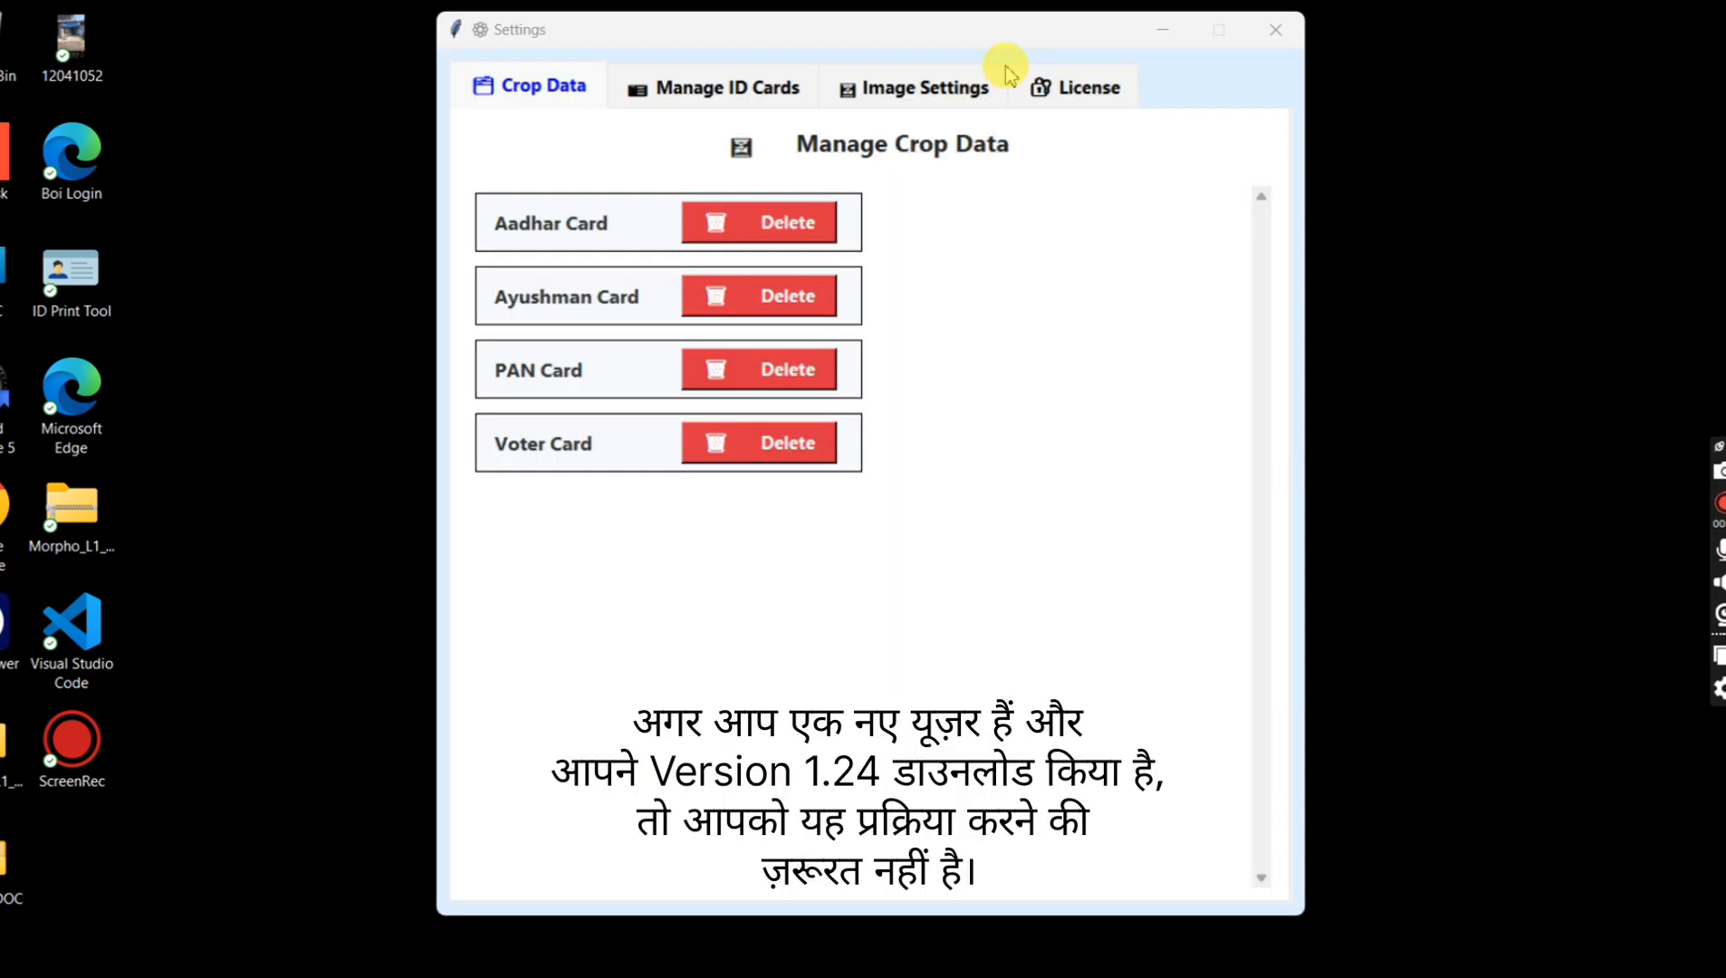
left_click(944, 91)
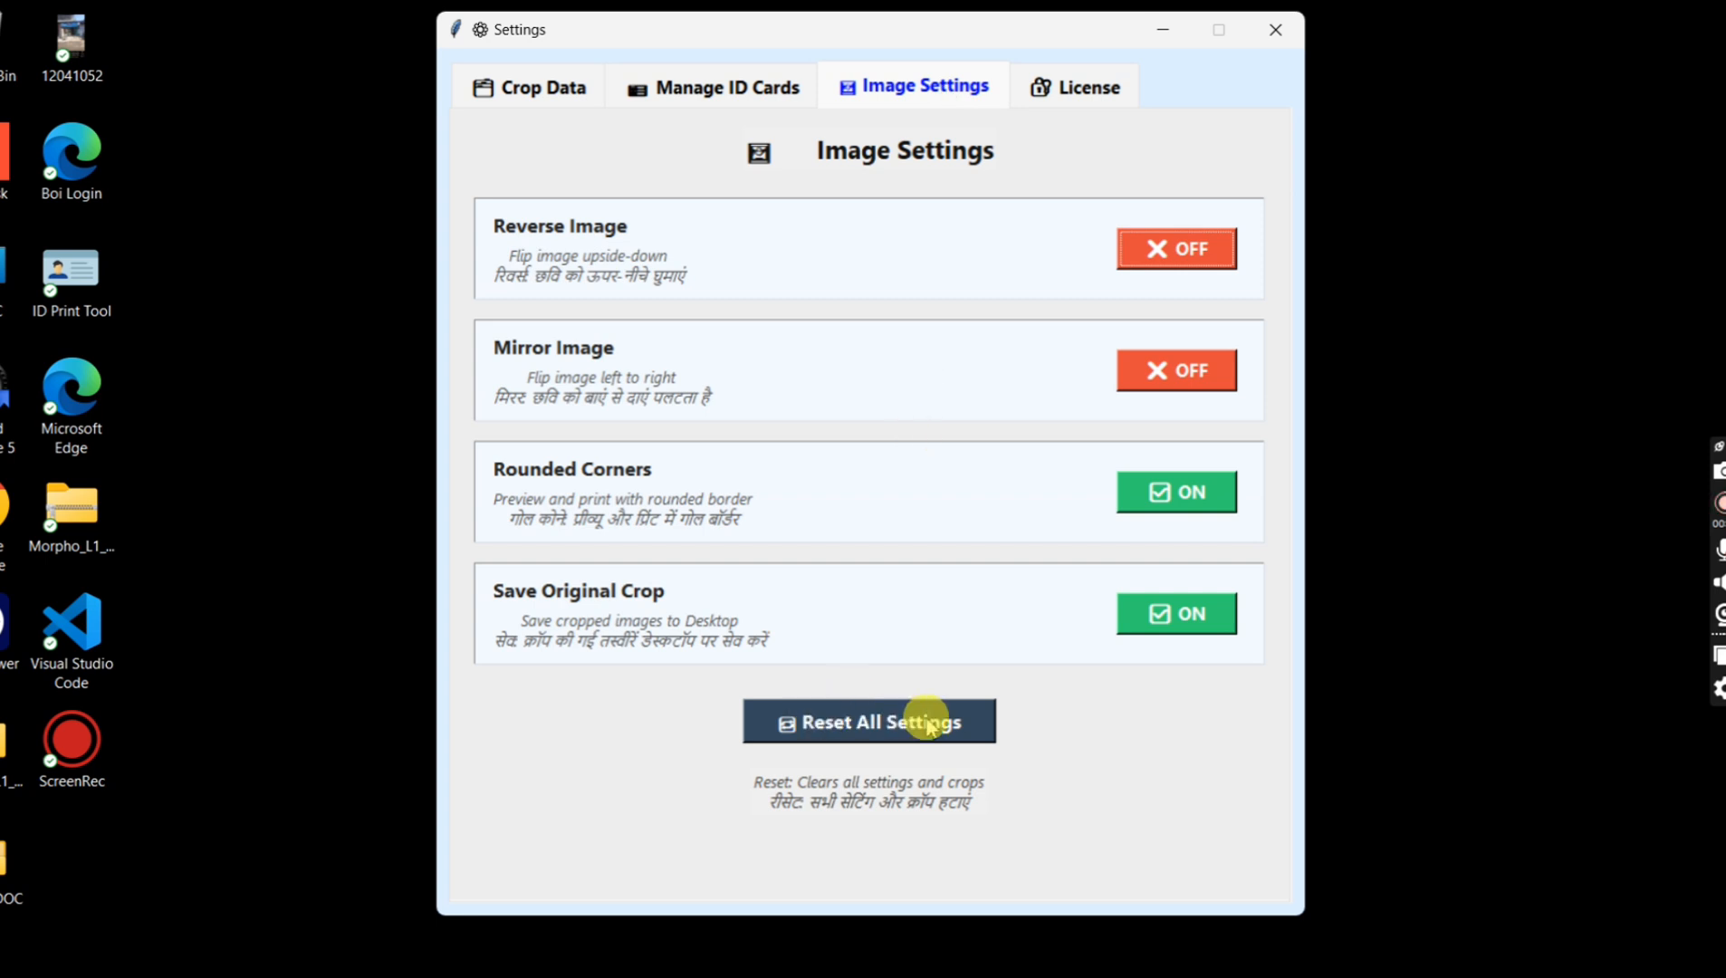
left_click(980, 720)
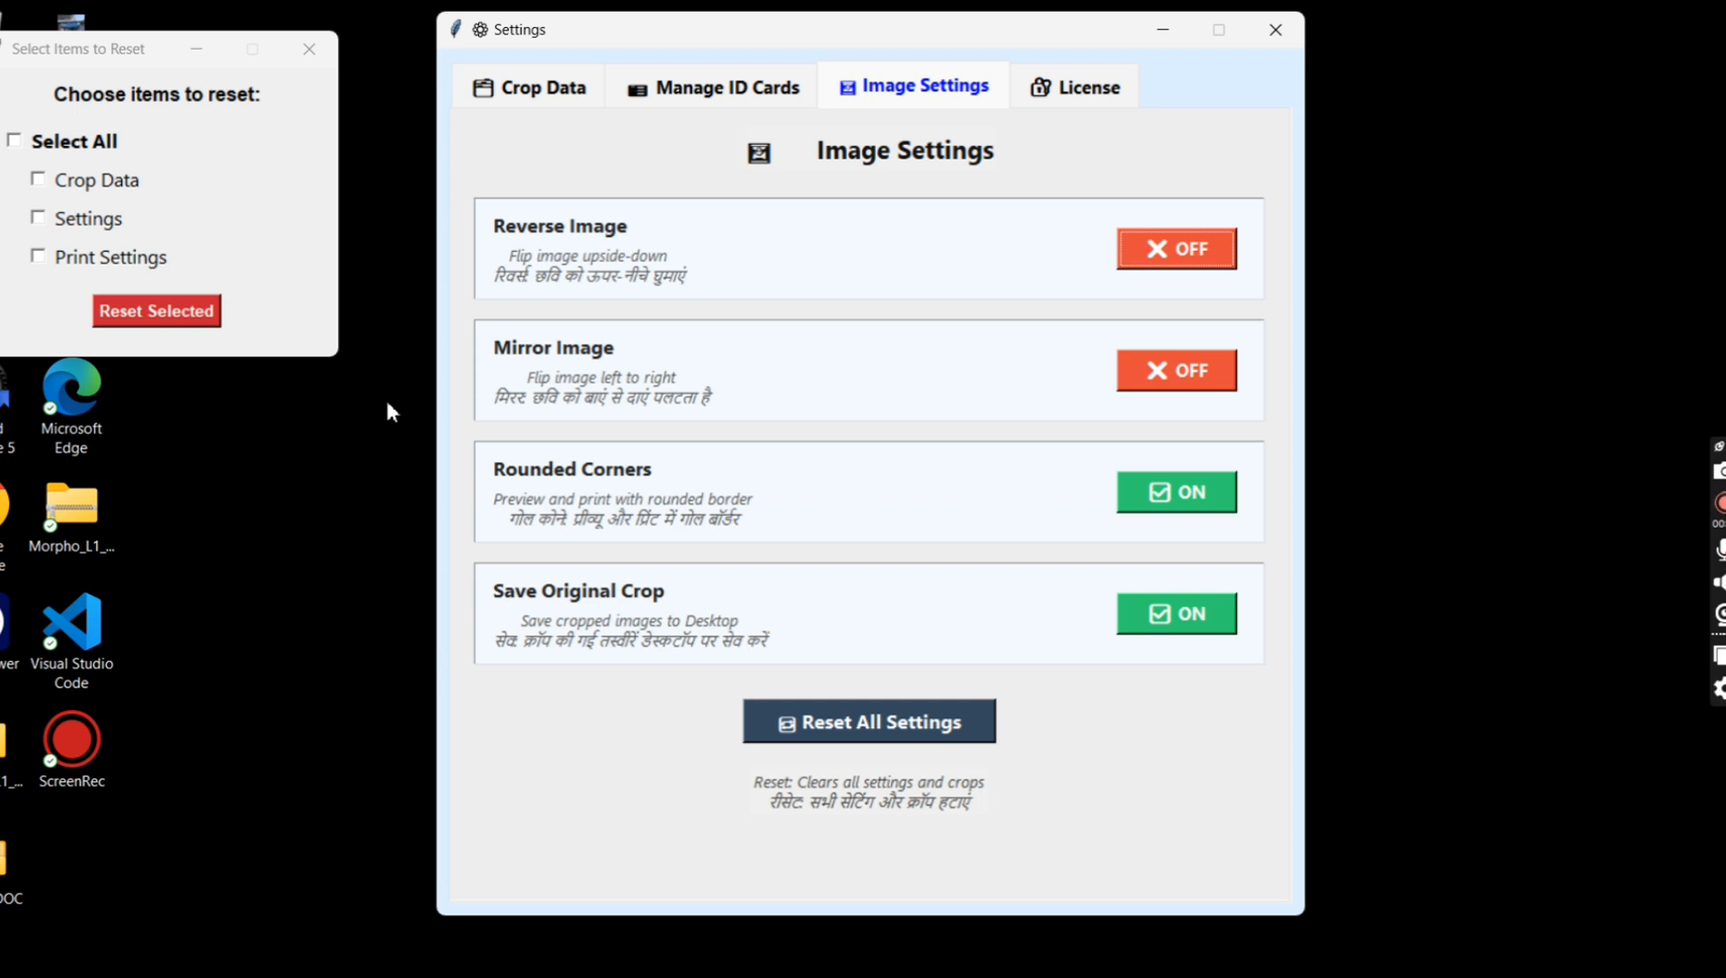
left_click(120, 184)
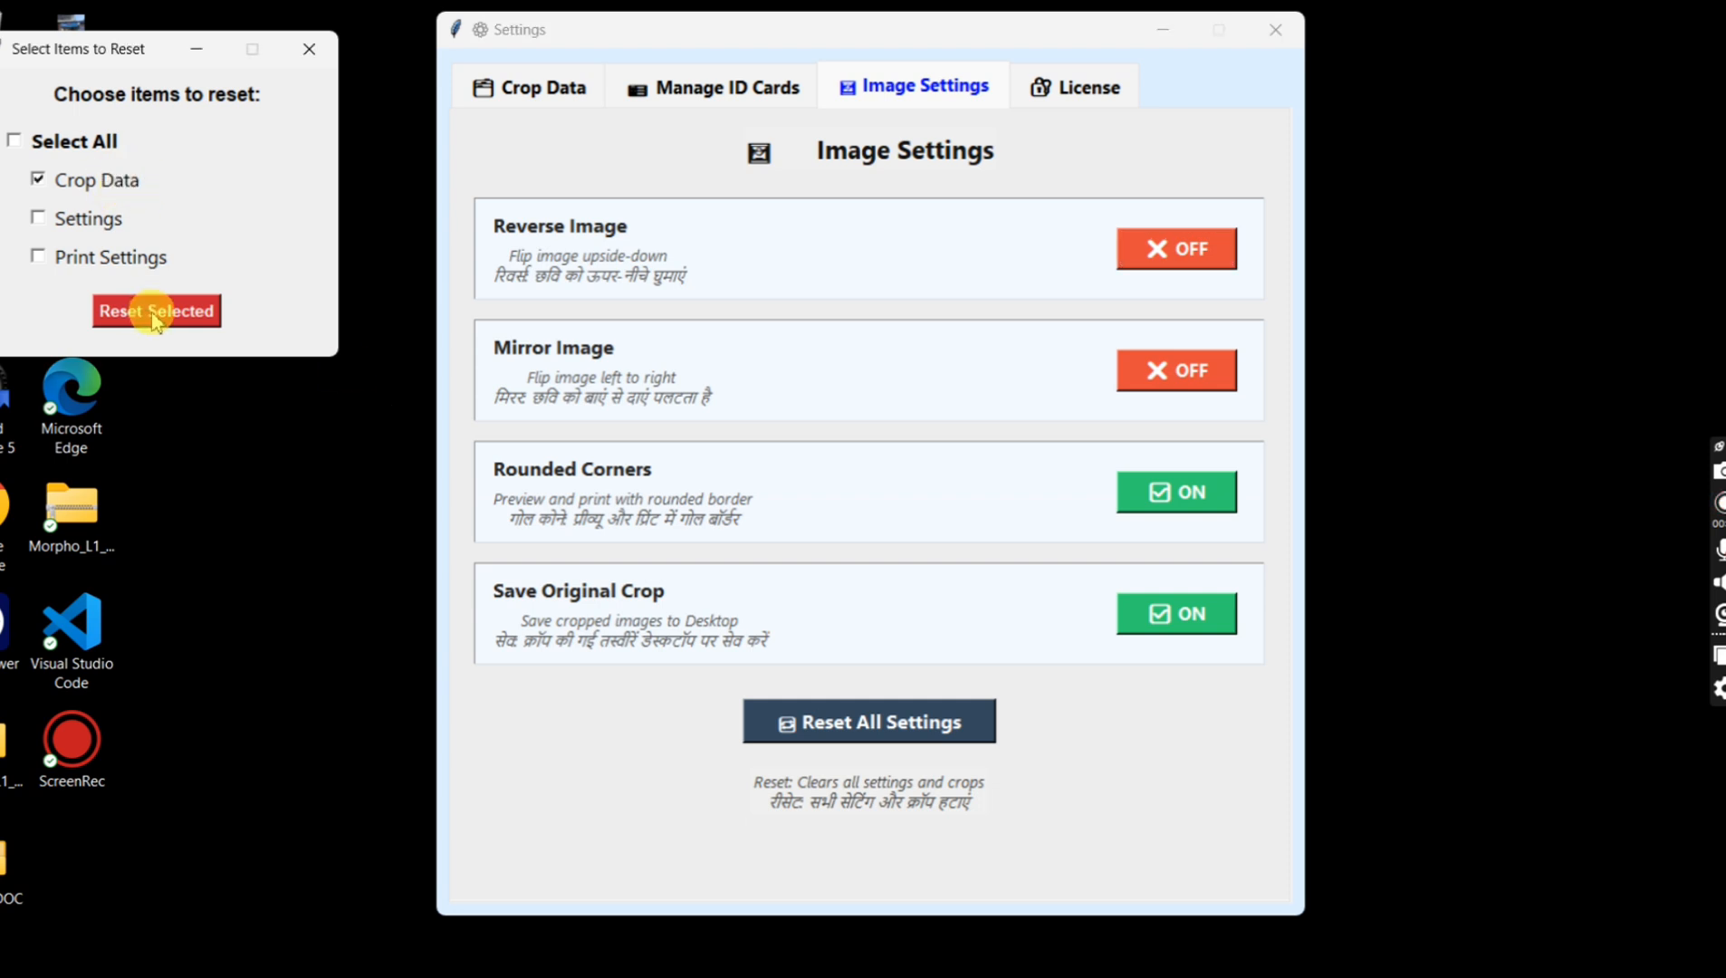
left_click(156, 317)
left_click(972, 594)
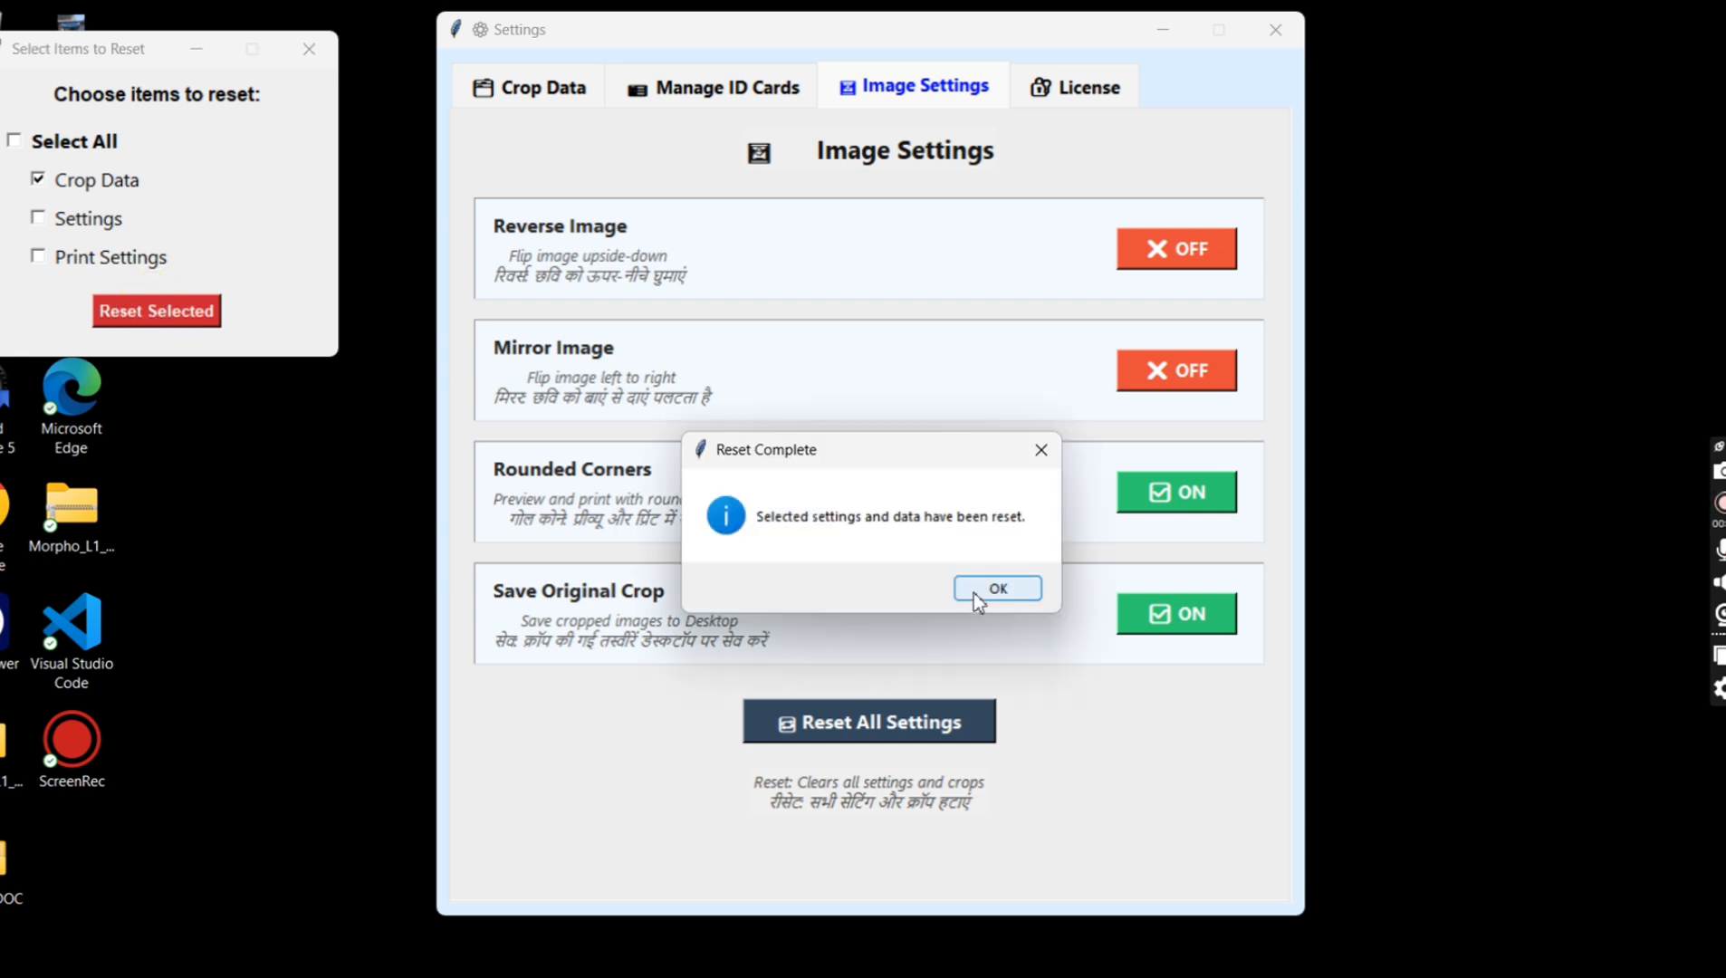
left_click(973, 593)
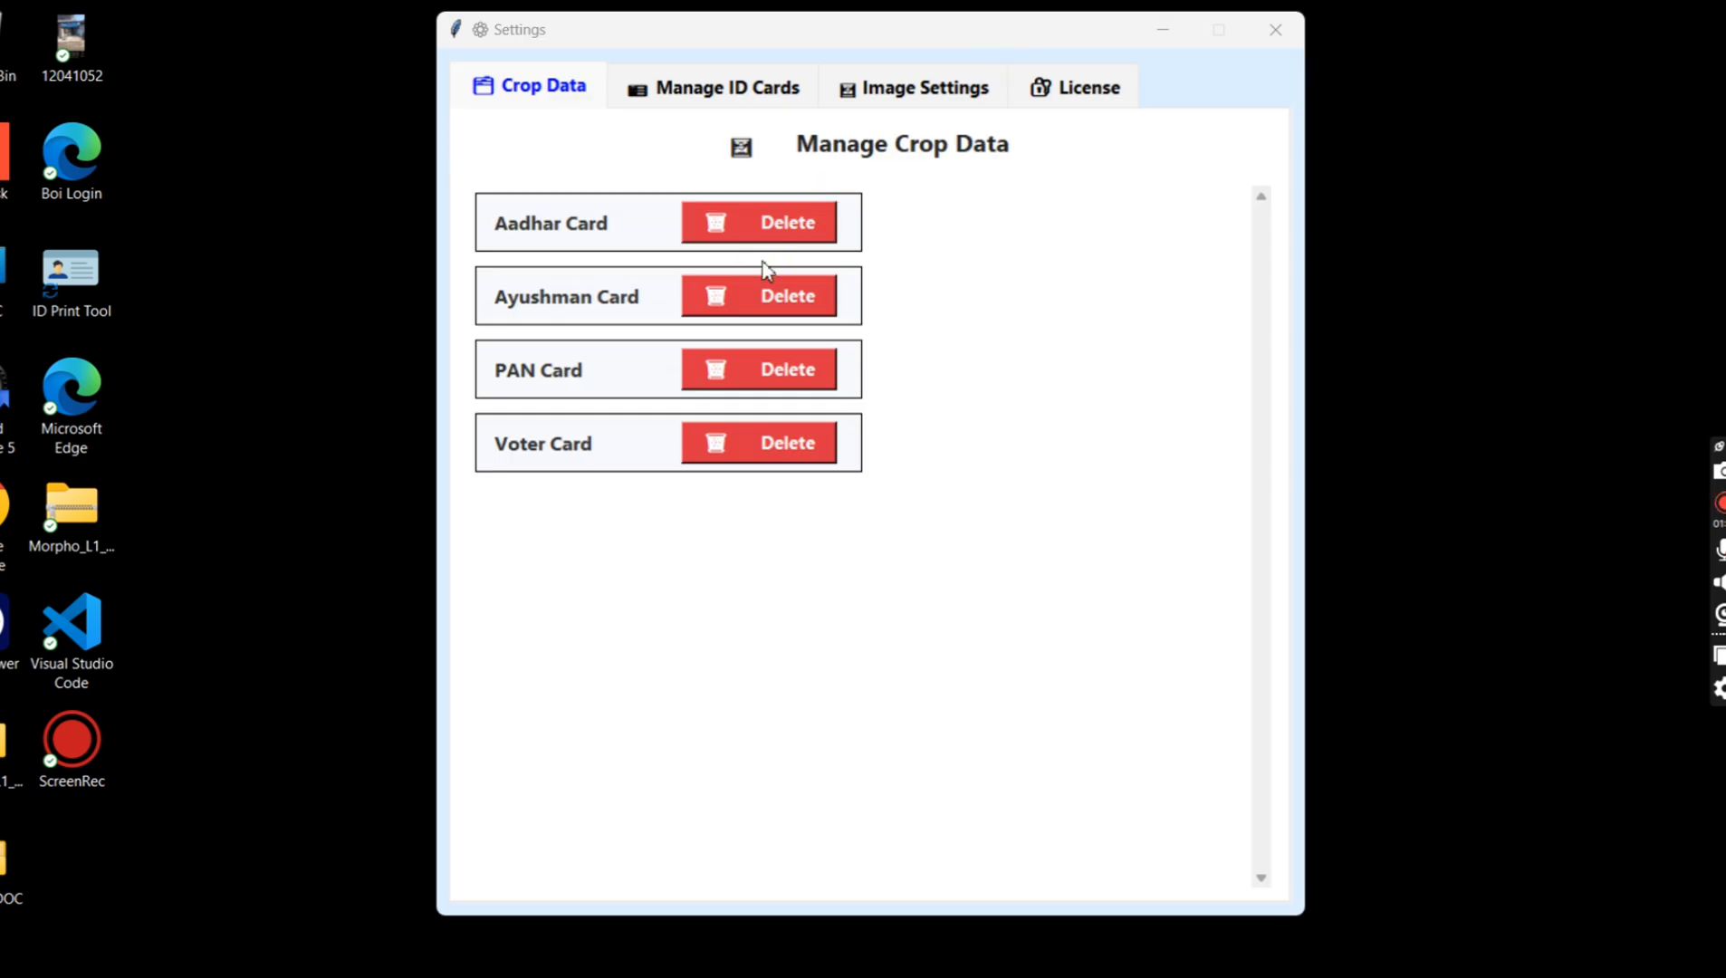
Step: Delete the Voter Card entry from the saved crop data and close the settings
left_click(756, 444)
left_click(1275, 29)
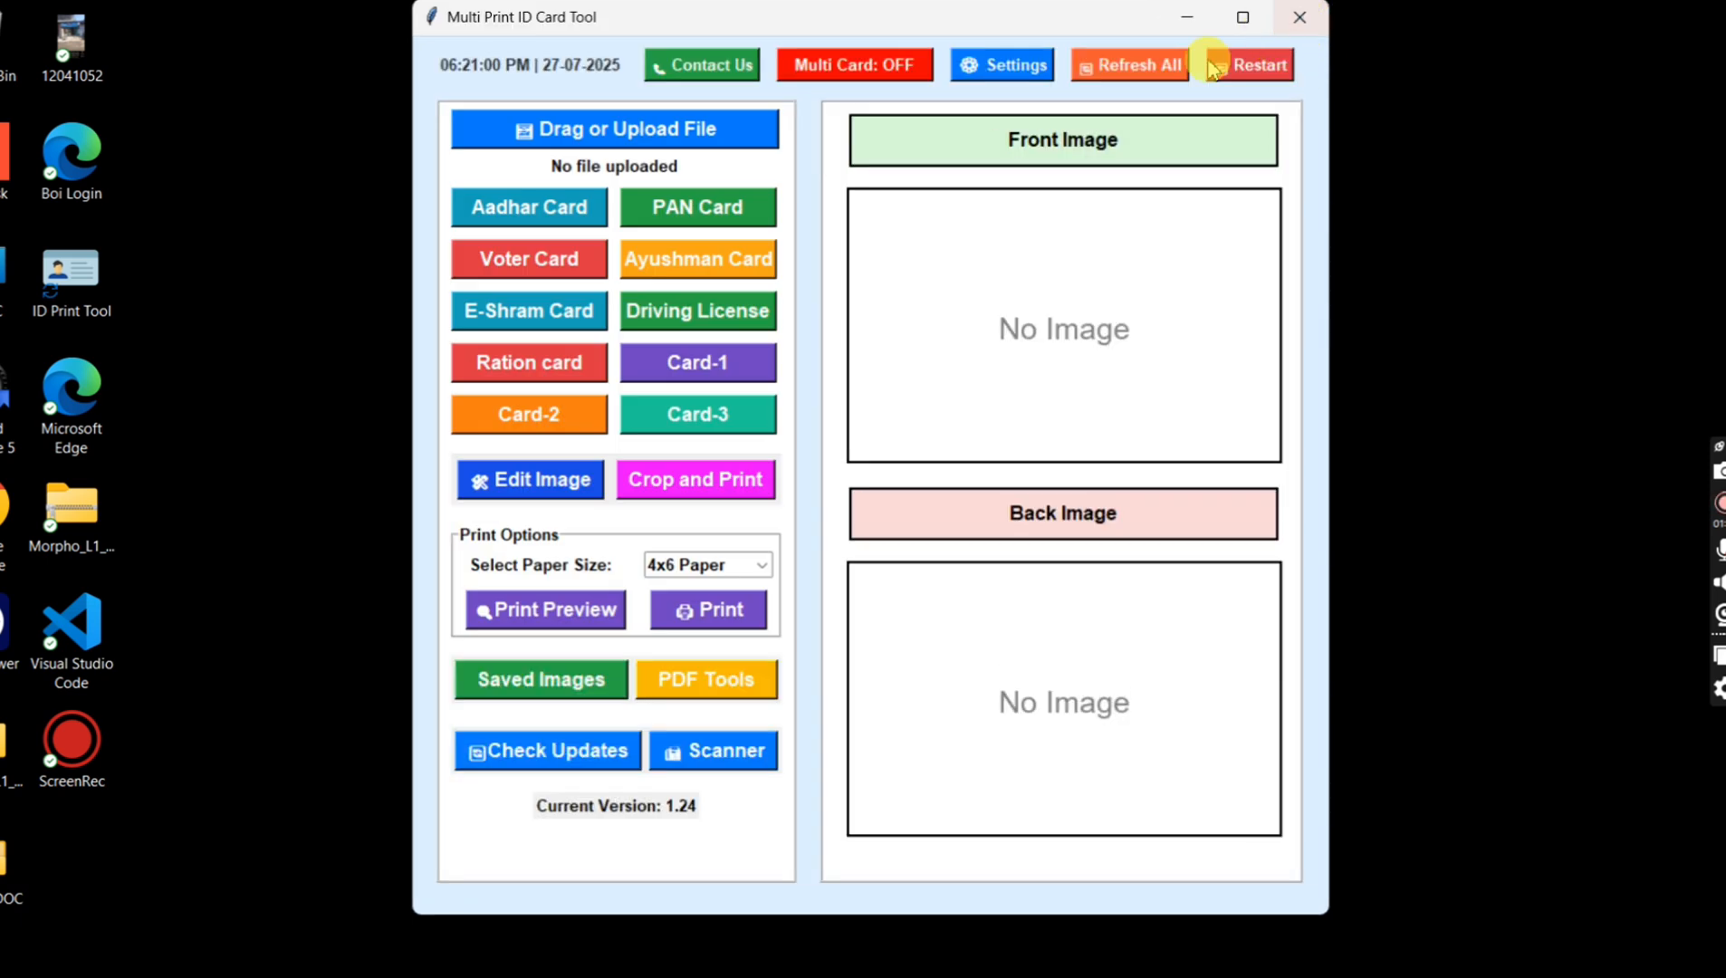
Step: Load AADHAR CARD.pdf from the SAMPLE DOC folder, unlocking it with the PDF password, and extract it as an Aadhar Card
left_click(683, 132)
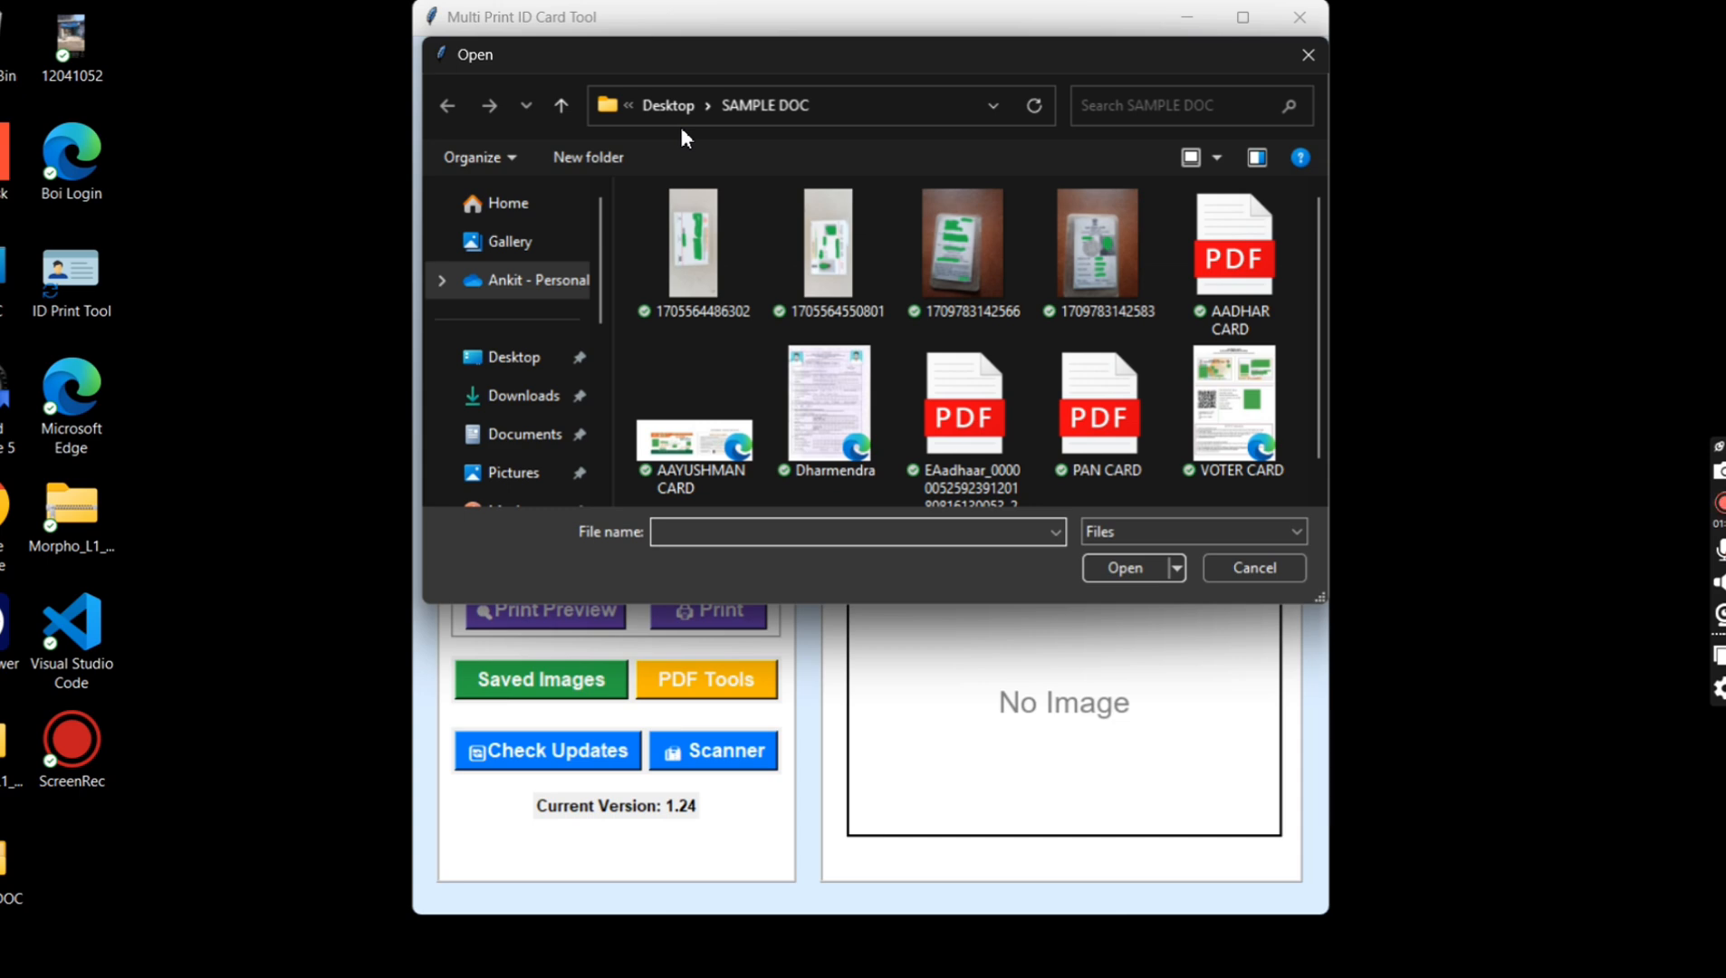
double_click(1236, 281)
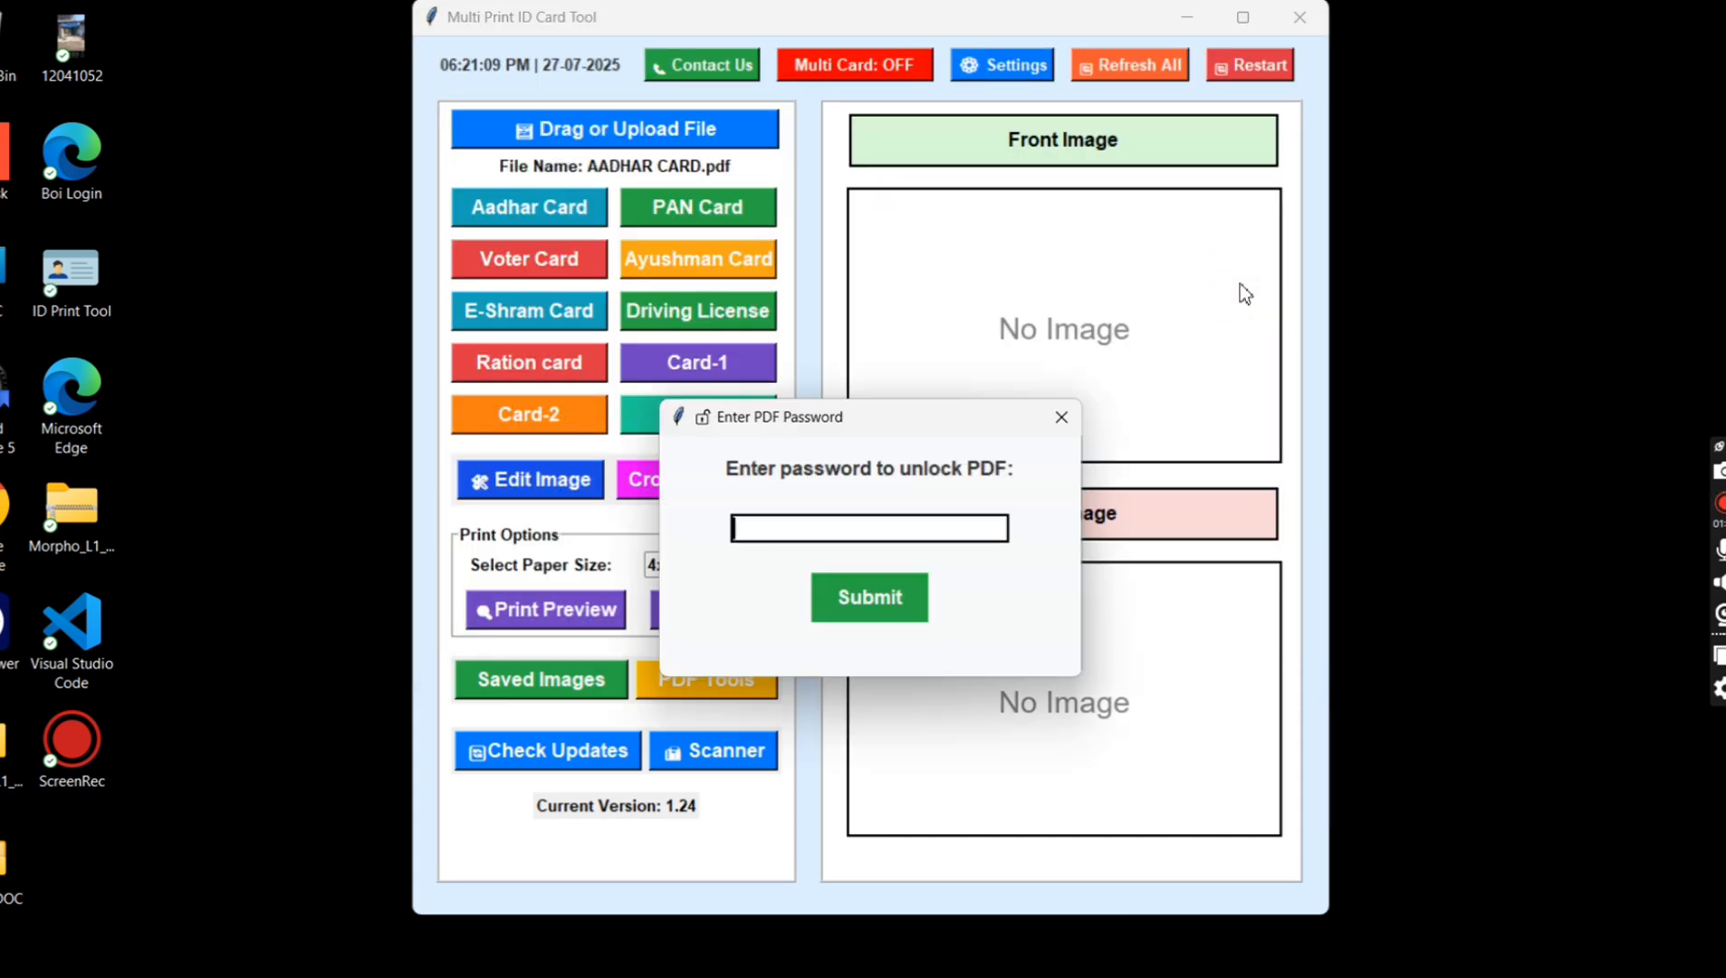
left_click(867, 596)
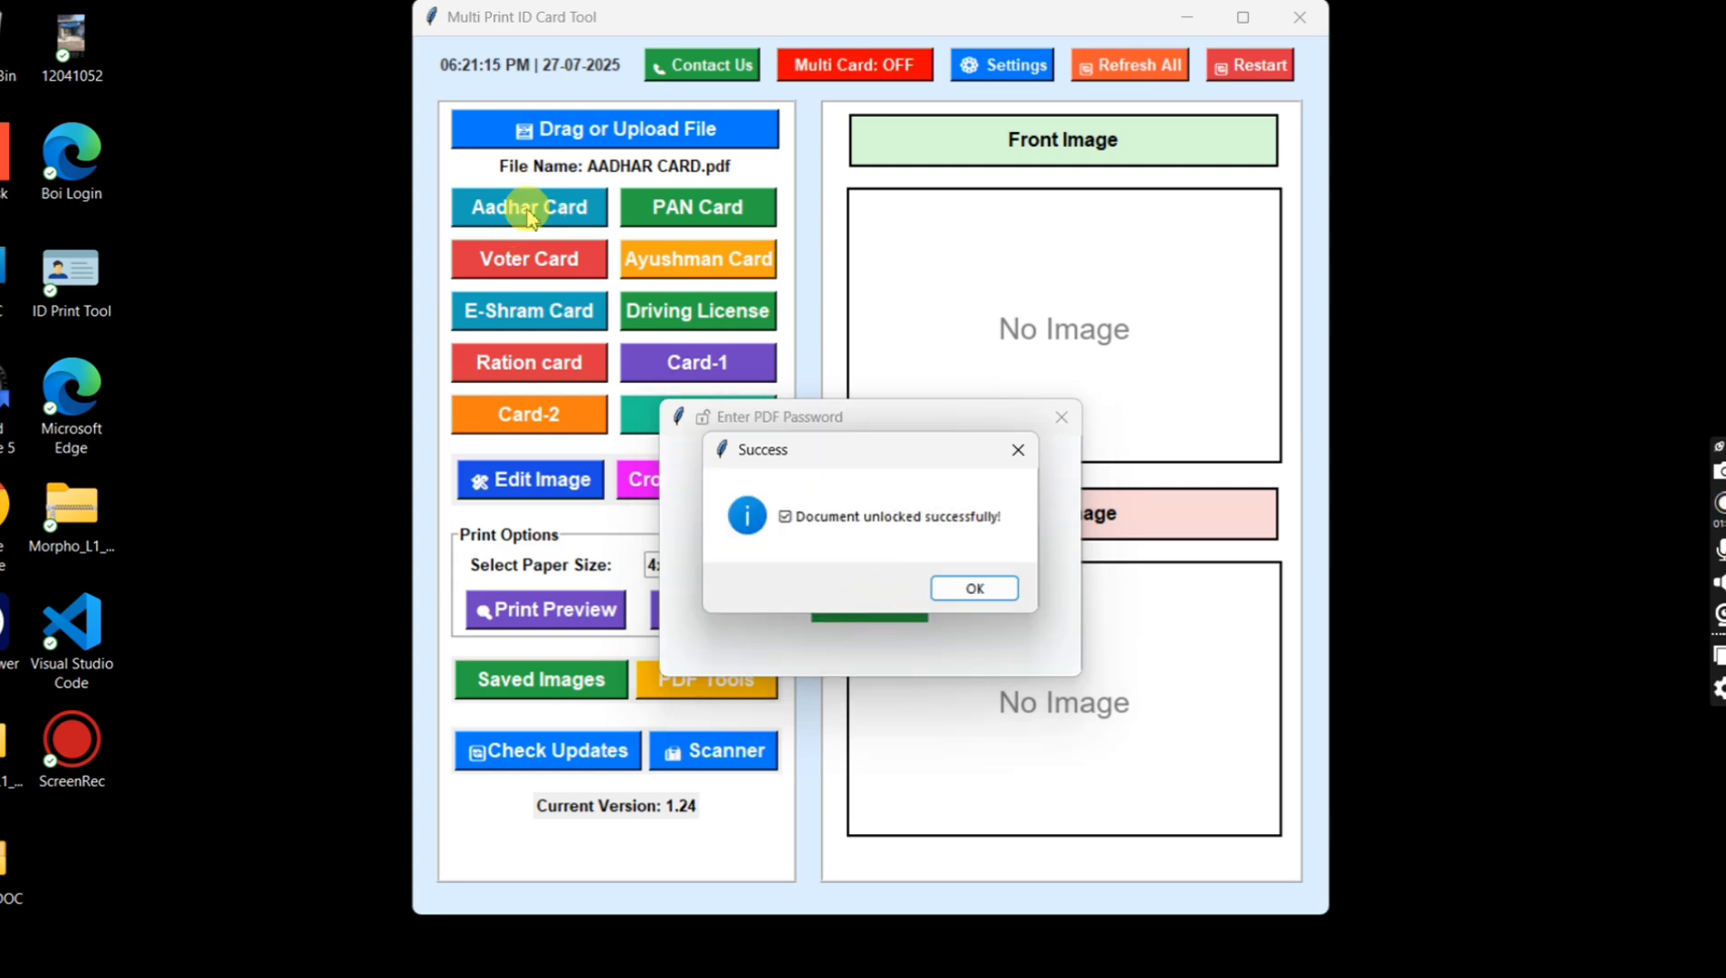
key("Return")
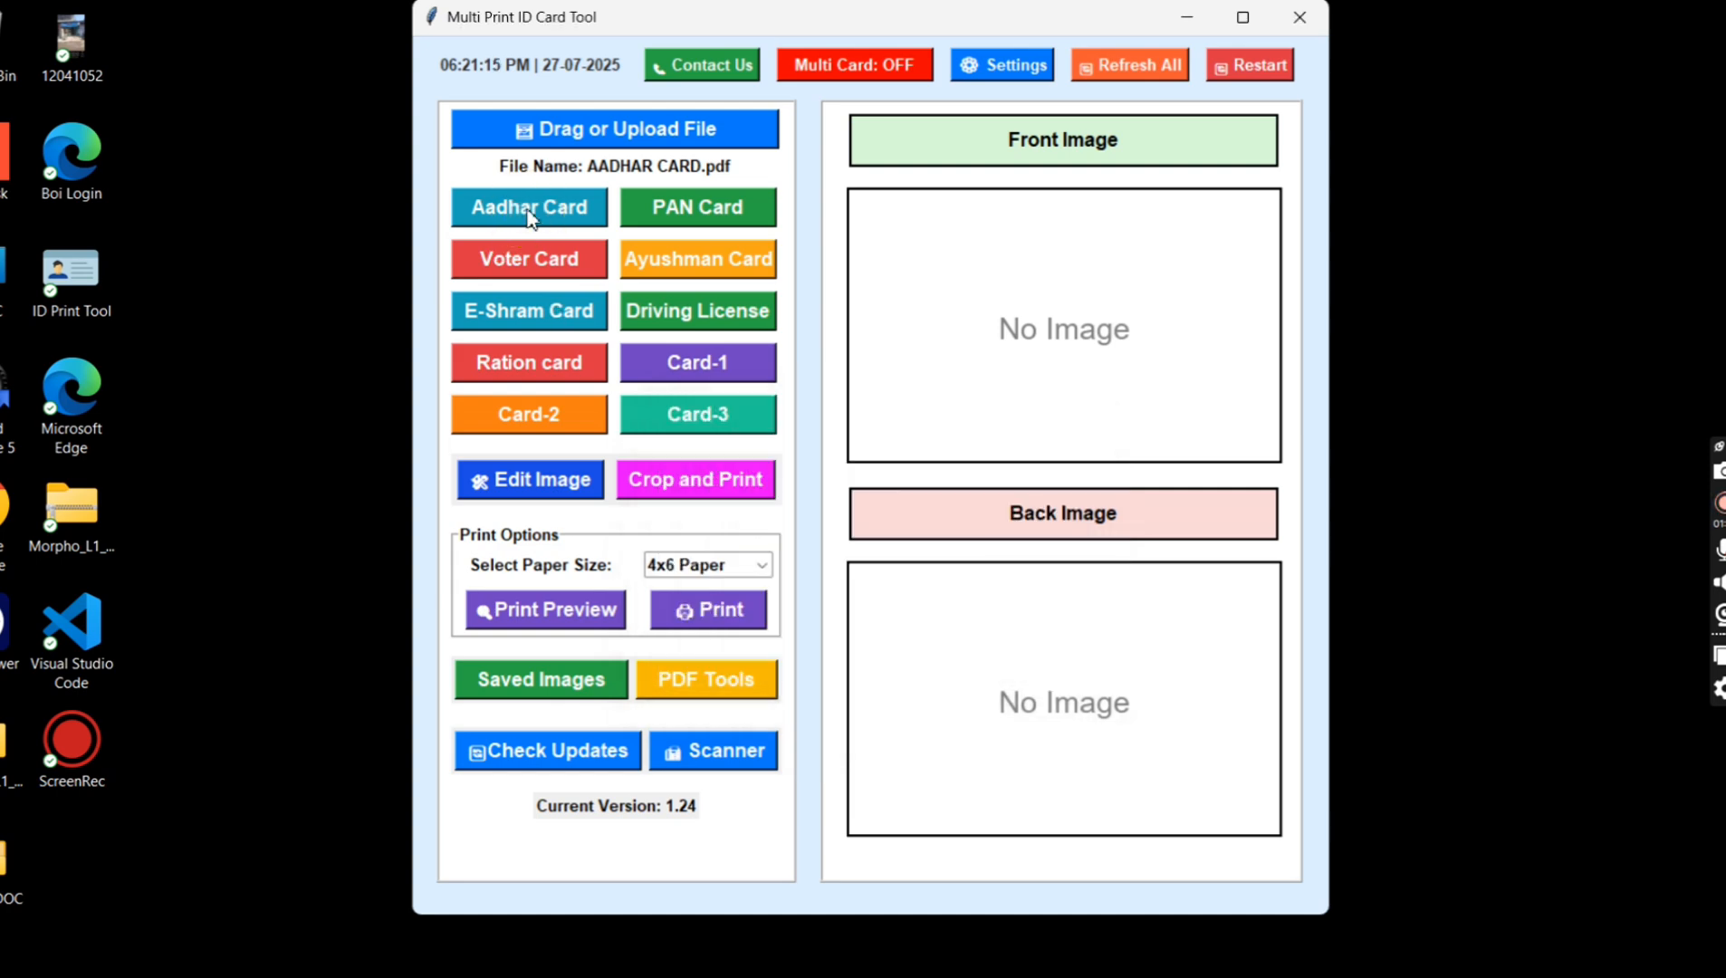
left_click(530, 208)
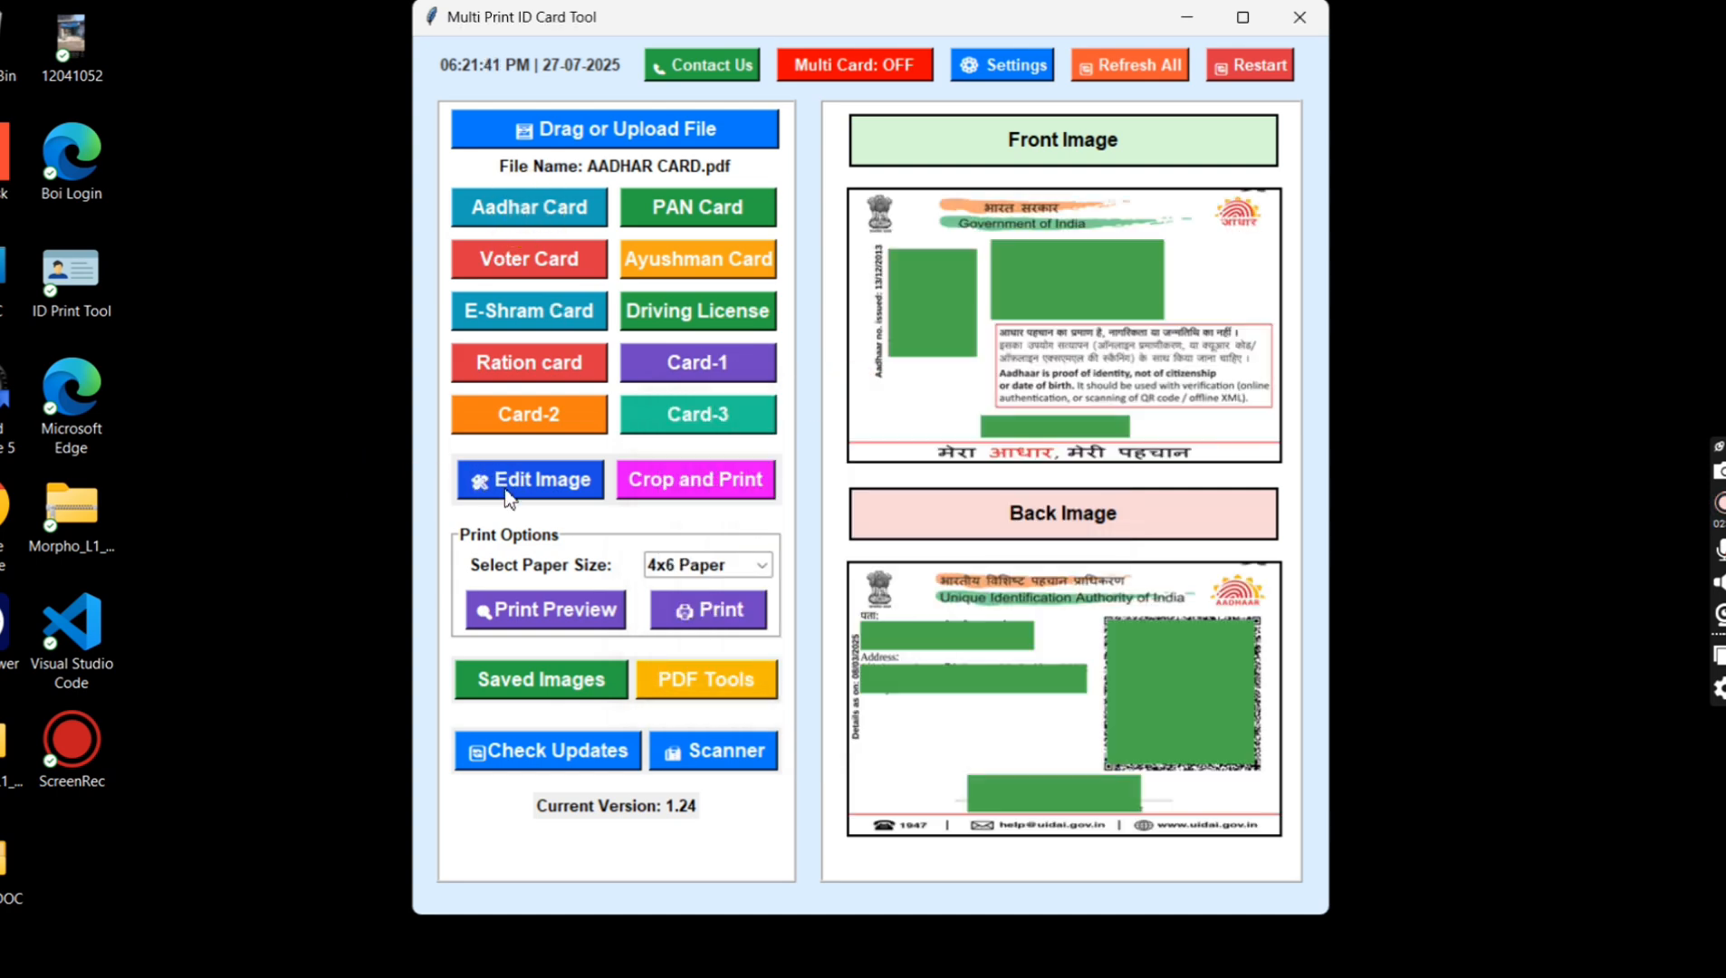
Step: Add a 10-digit mobile number to the Aadhar front image and place it over the green box above the bottom slogan
left_click(496, 481)
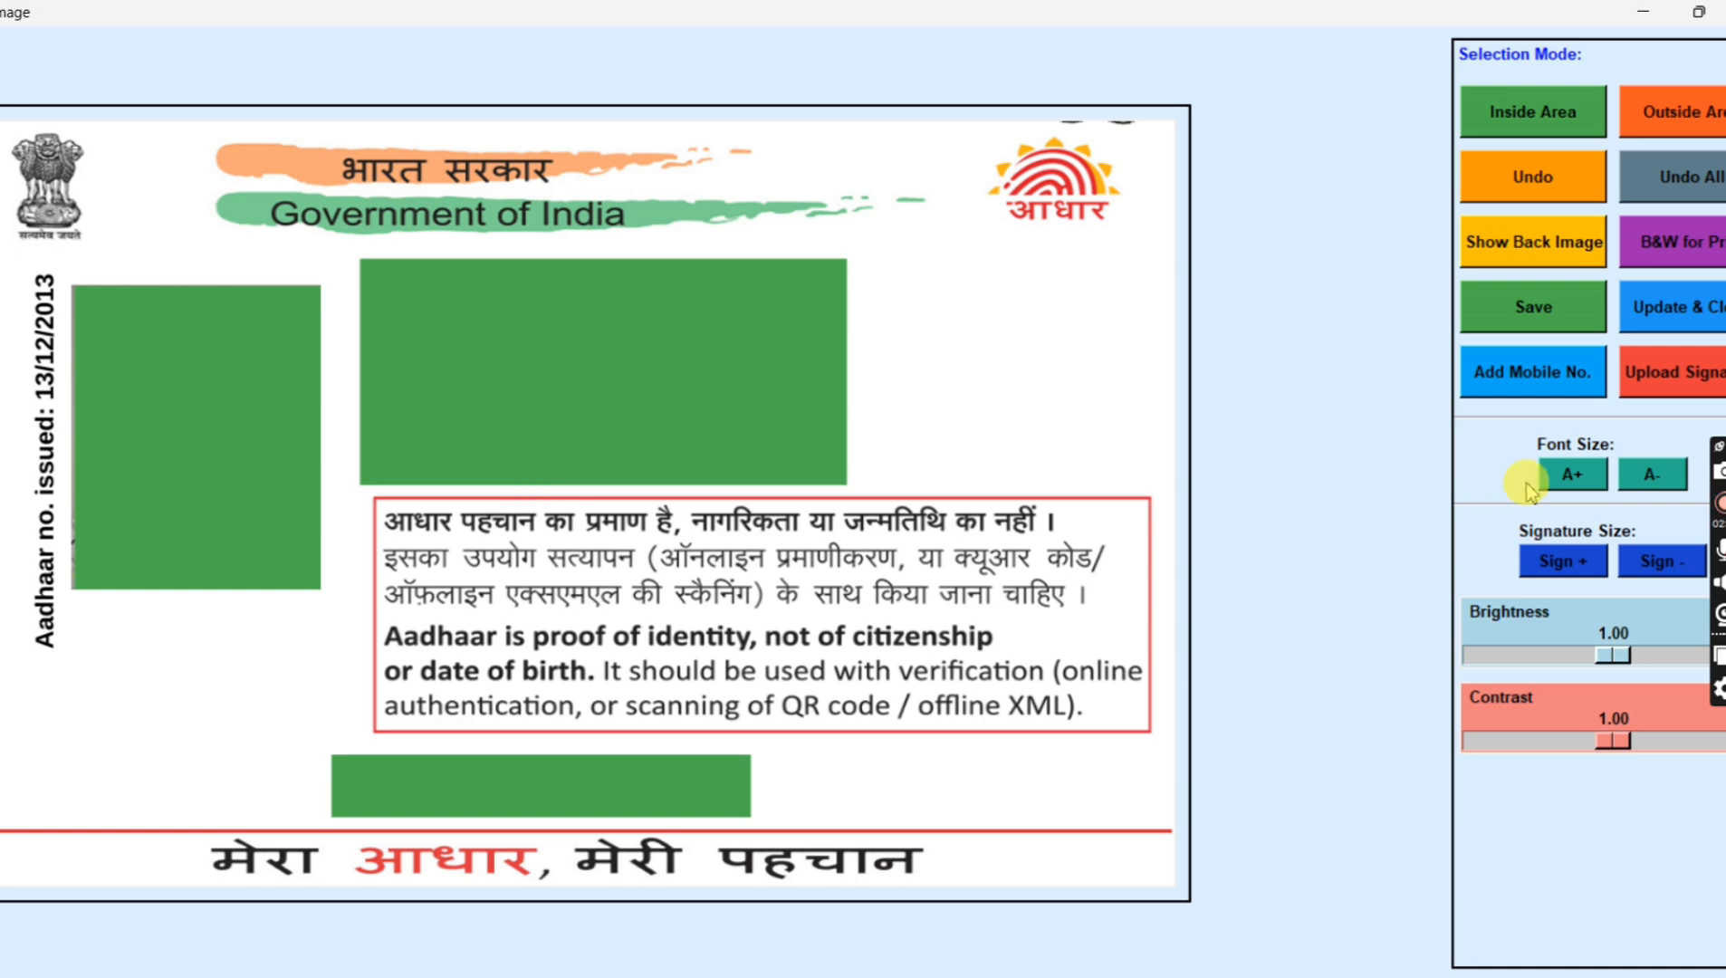
left_click(1539, 382)
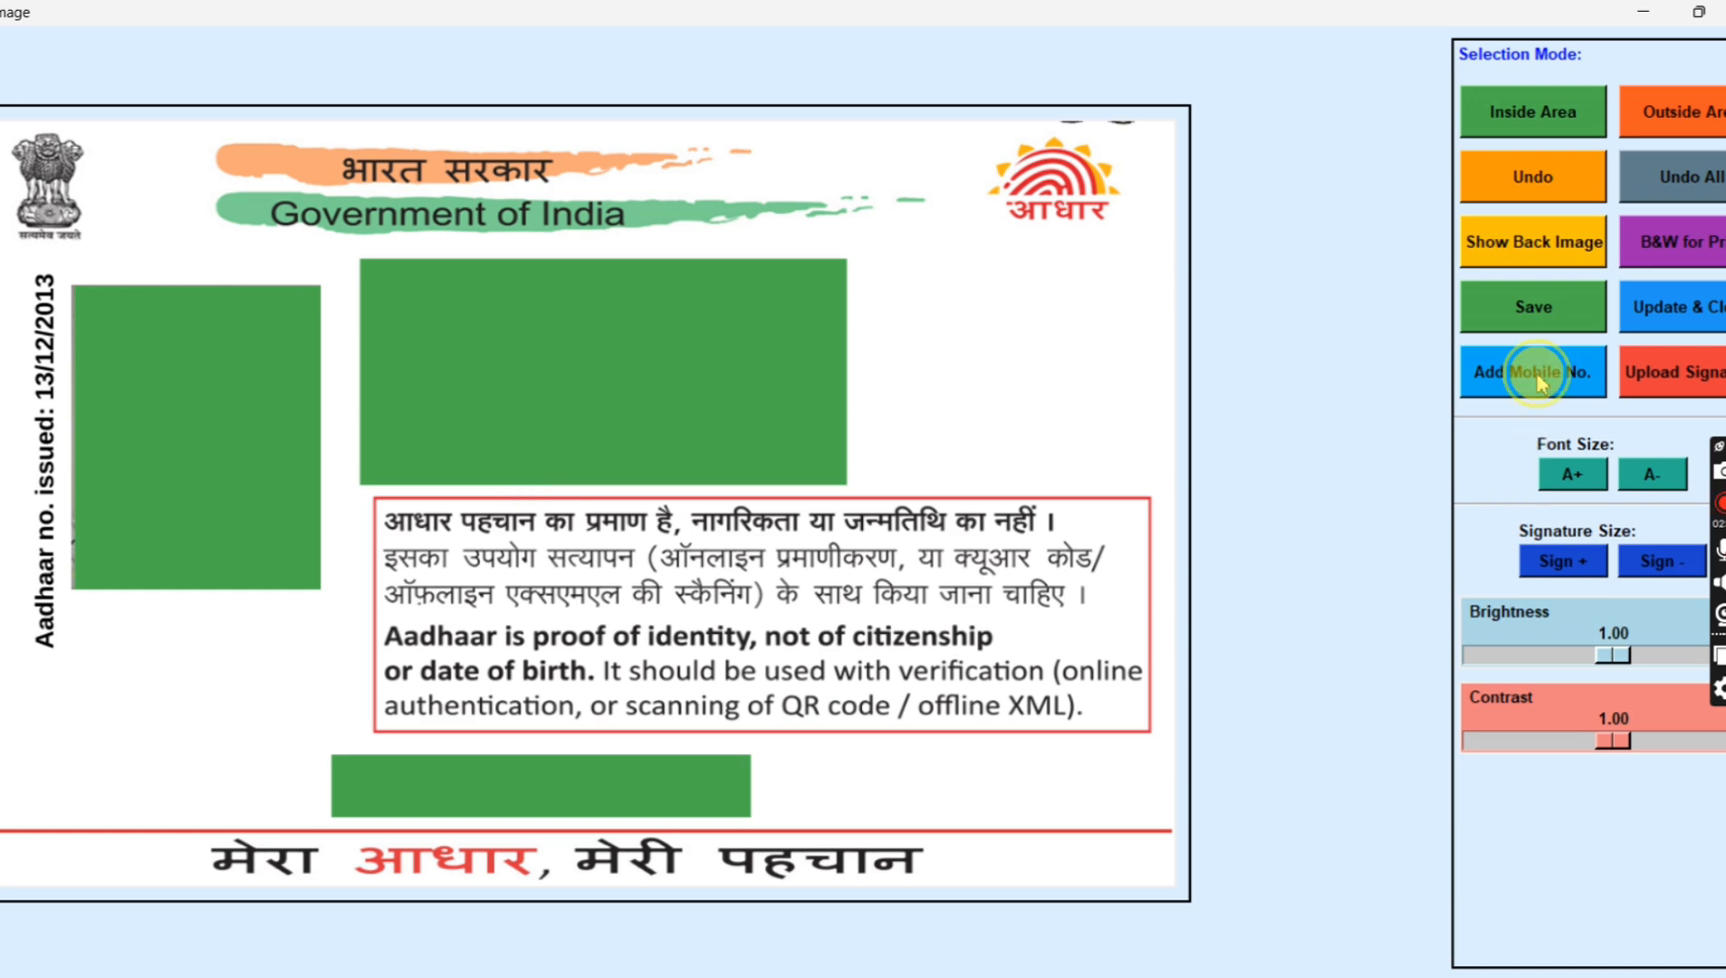
left_click(877, 536)
type("1234567890")
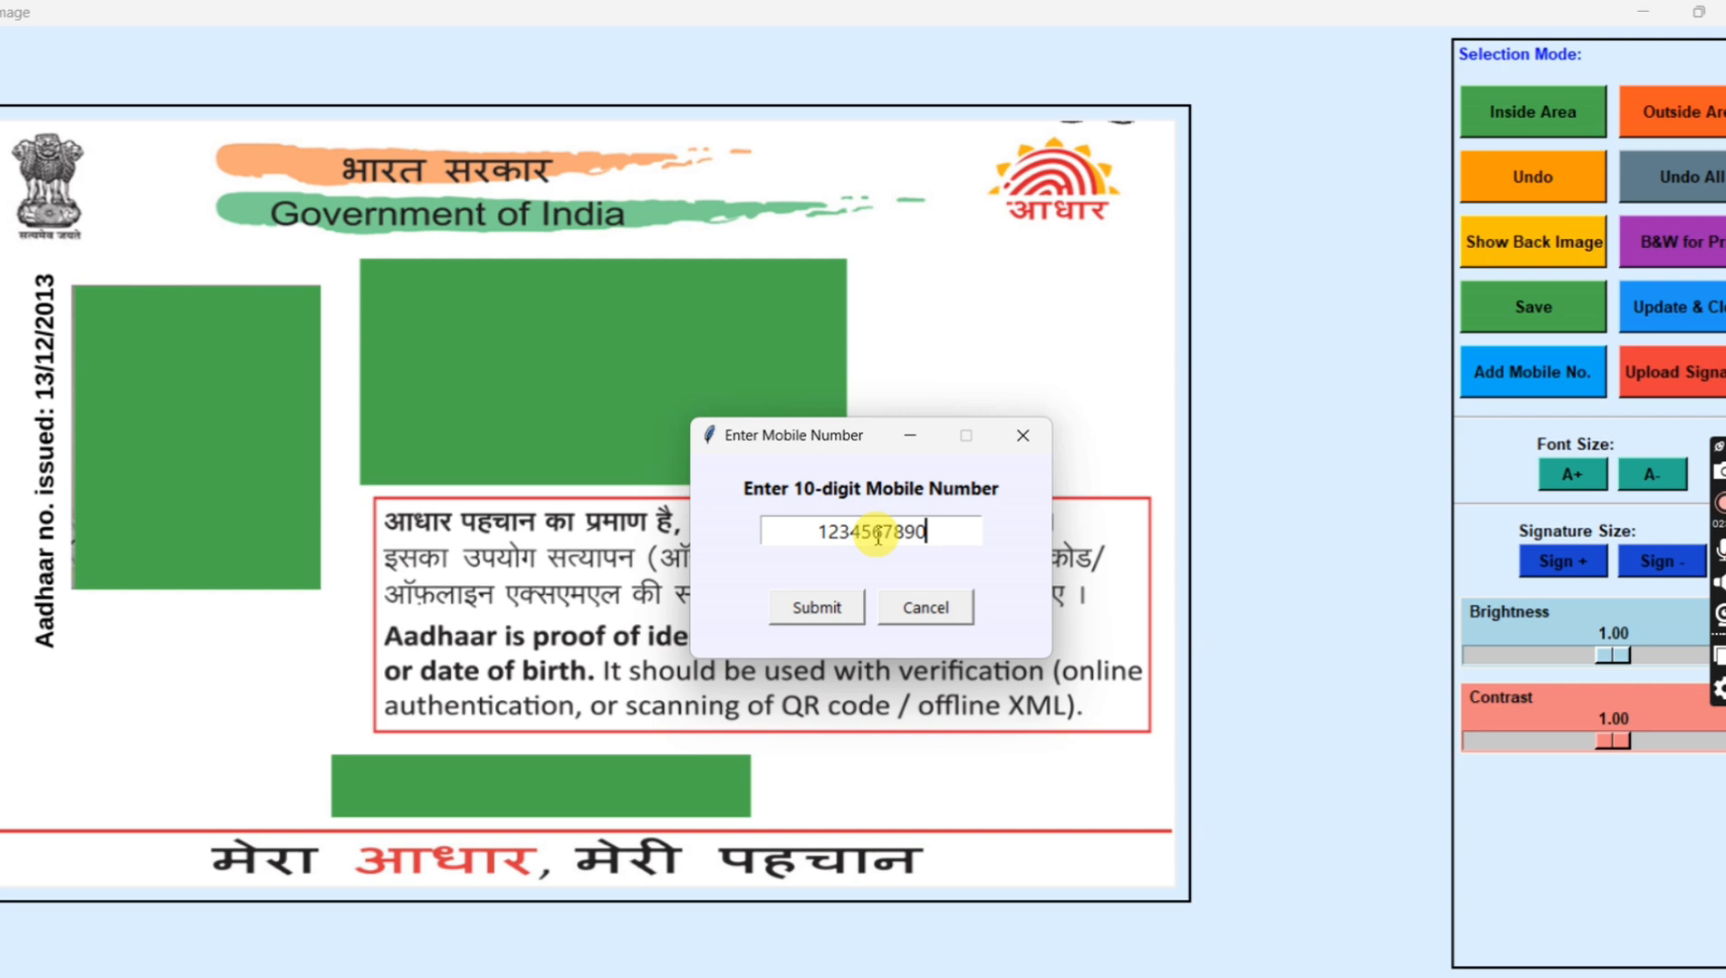
left_click(808, 607)
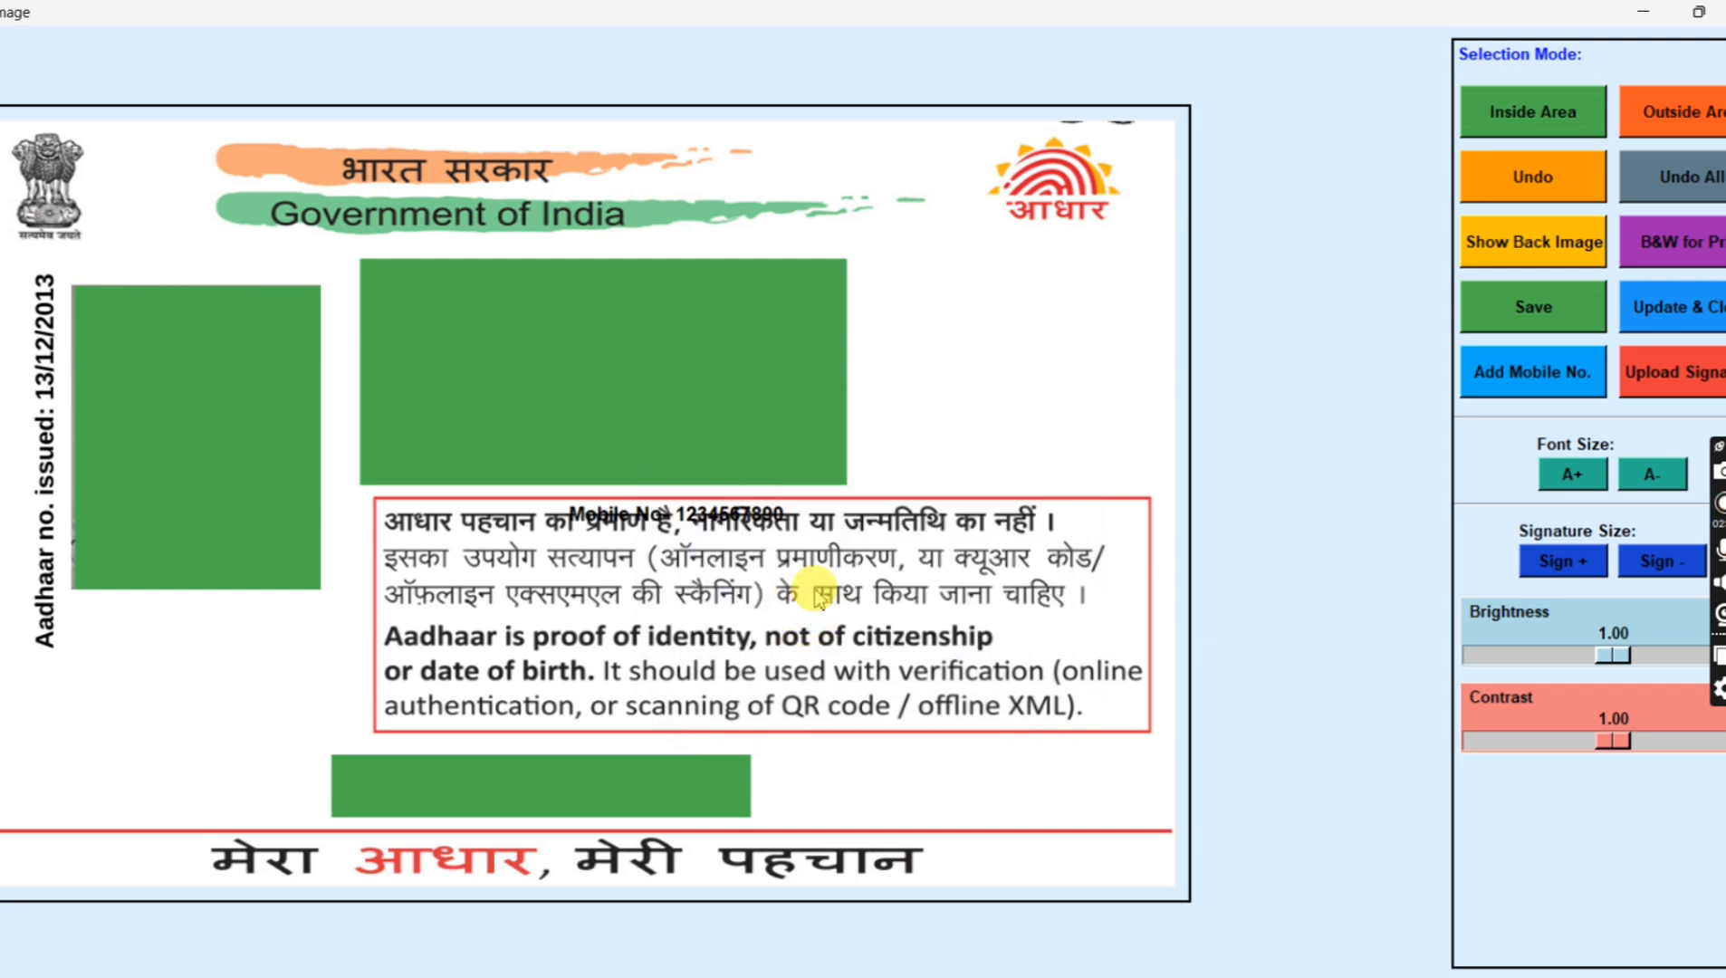
left_click_drag(726, 514, 613, 780)
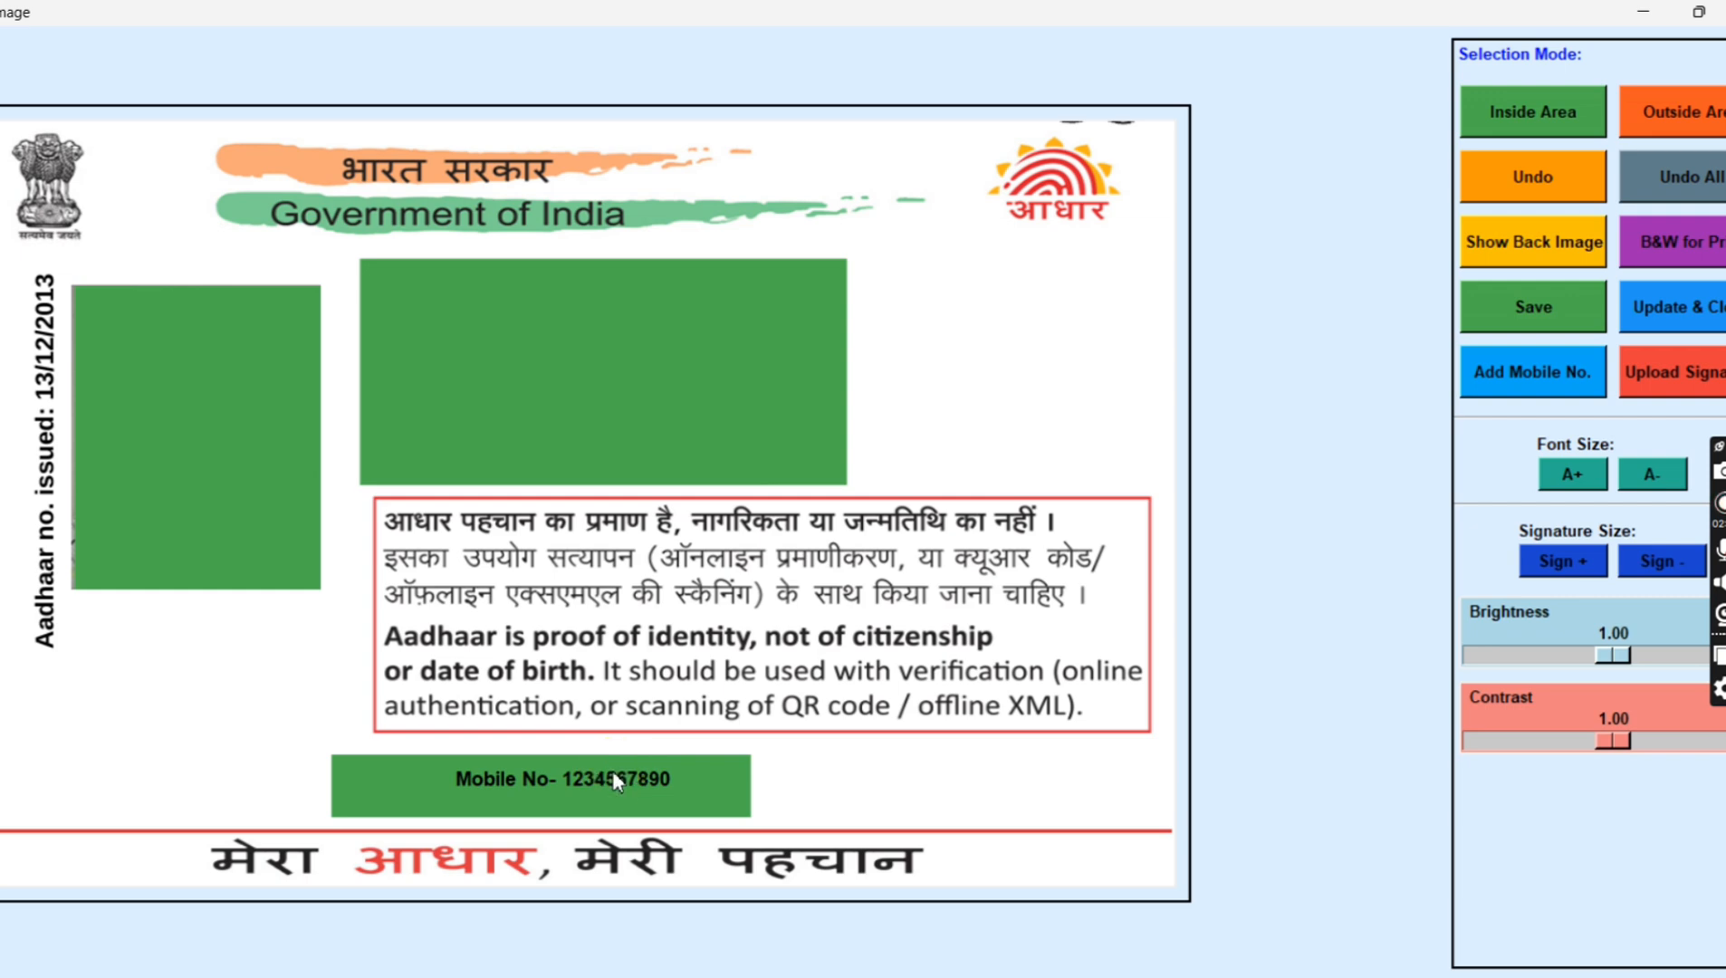
Step: Enlarge the mobile number text on the Aadhar front image, and update the card while closing the editor
left_click(1557, 477)
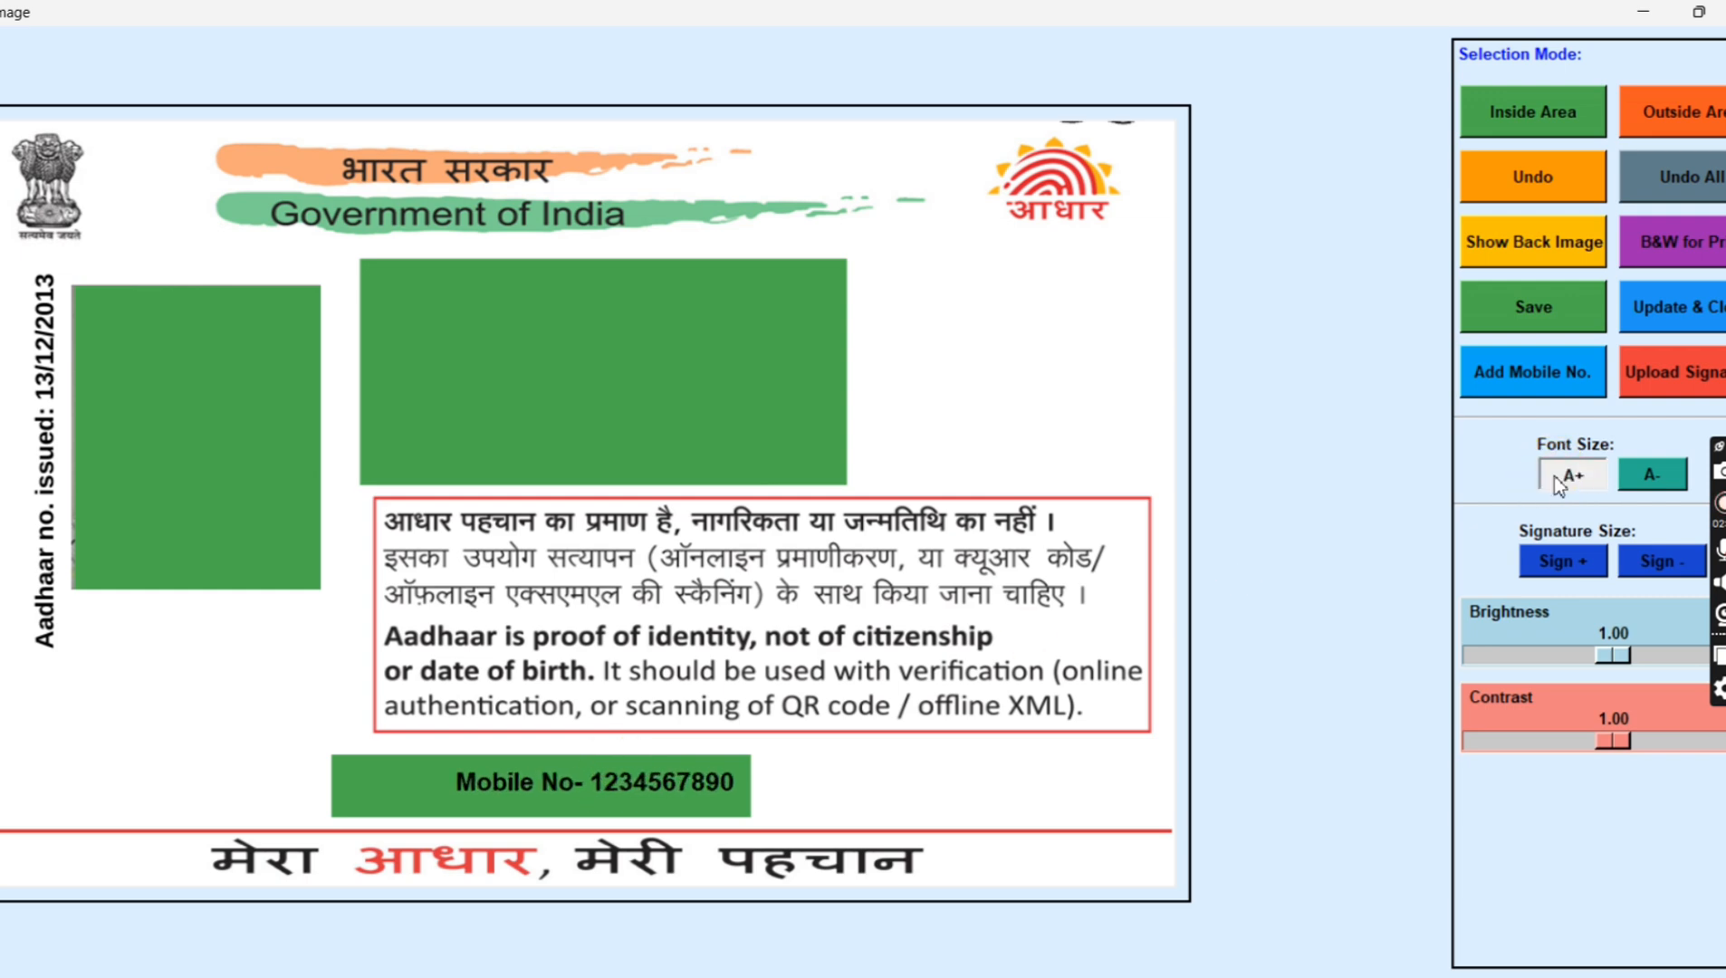
left_click(1556, 478)
left_click(1556, 478)
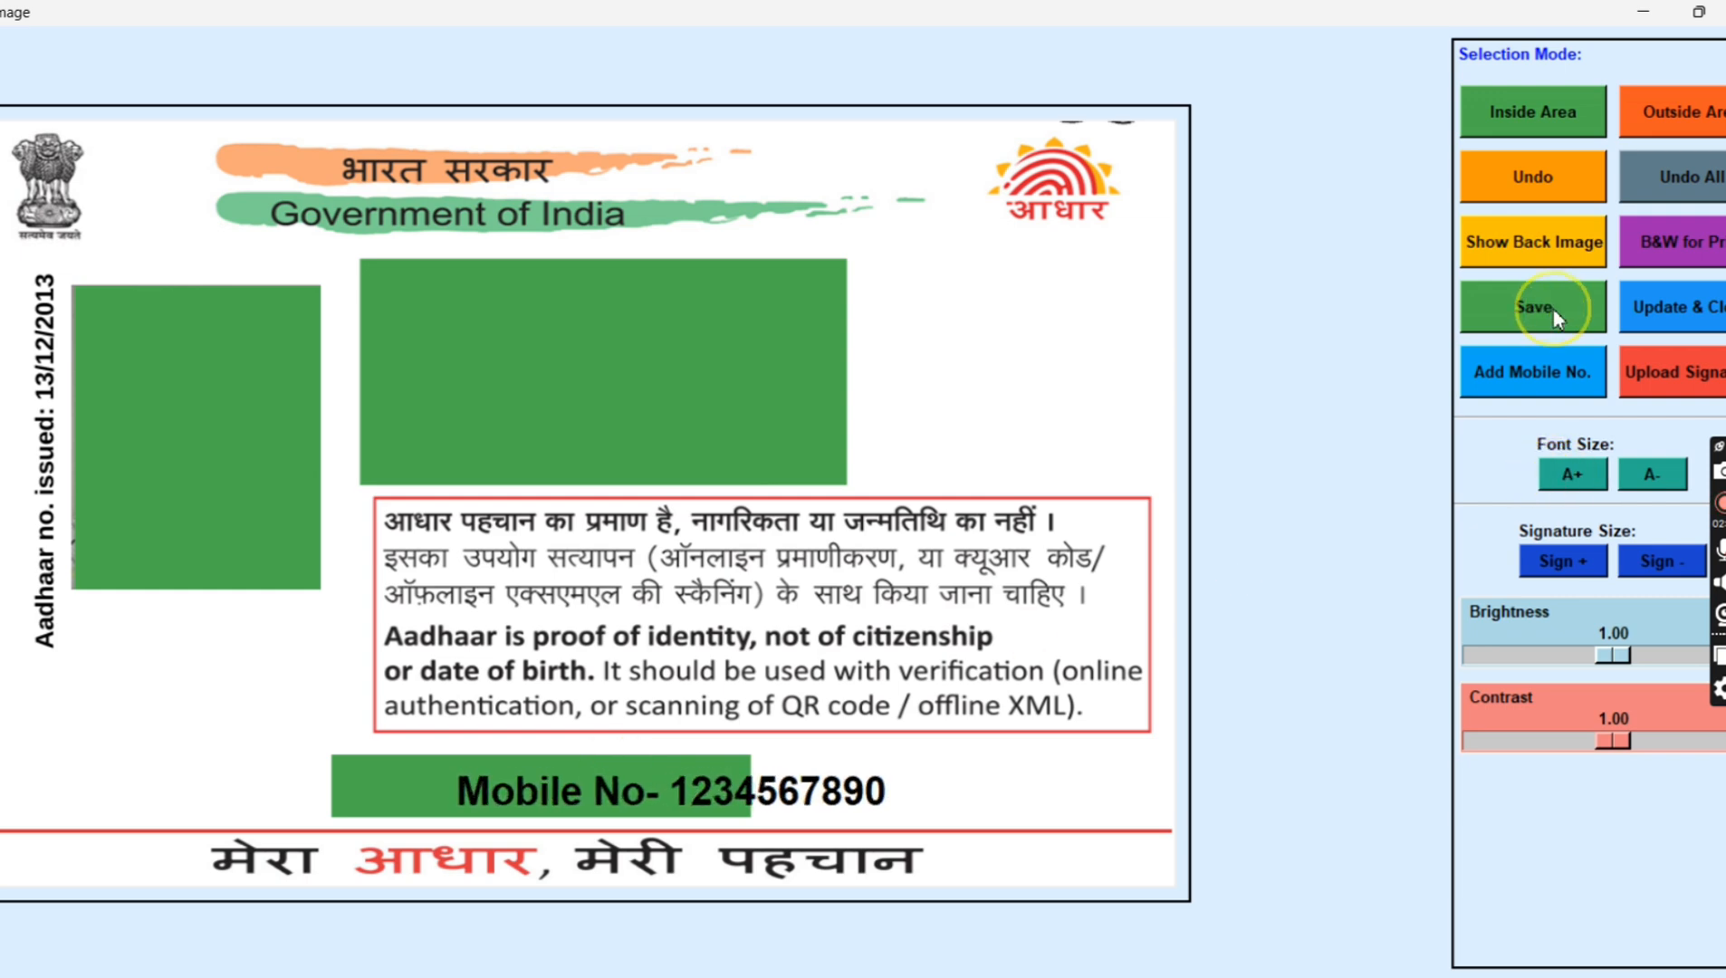
left_click(1711, 306)
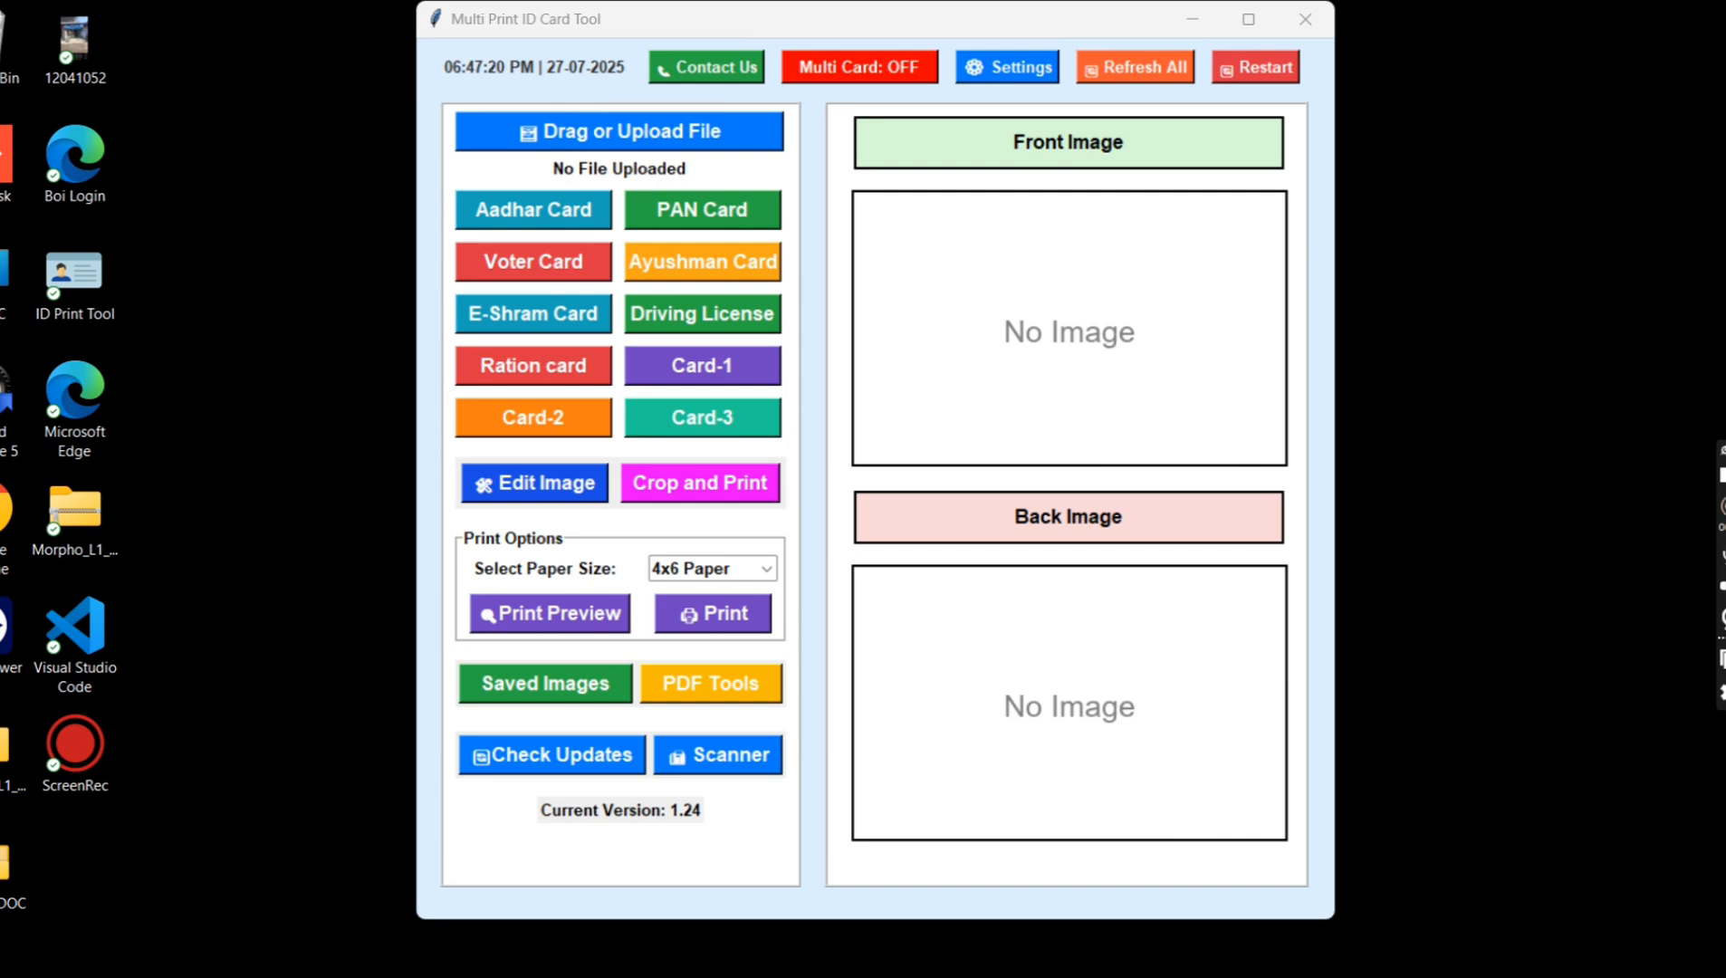
Step: Load PAN CARD.pdf from the SAMPLE DOC folder and unlock it with the PDF password
left_click(602, 143)
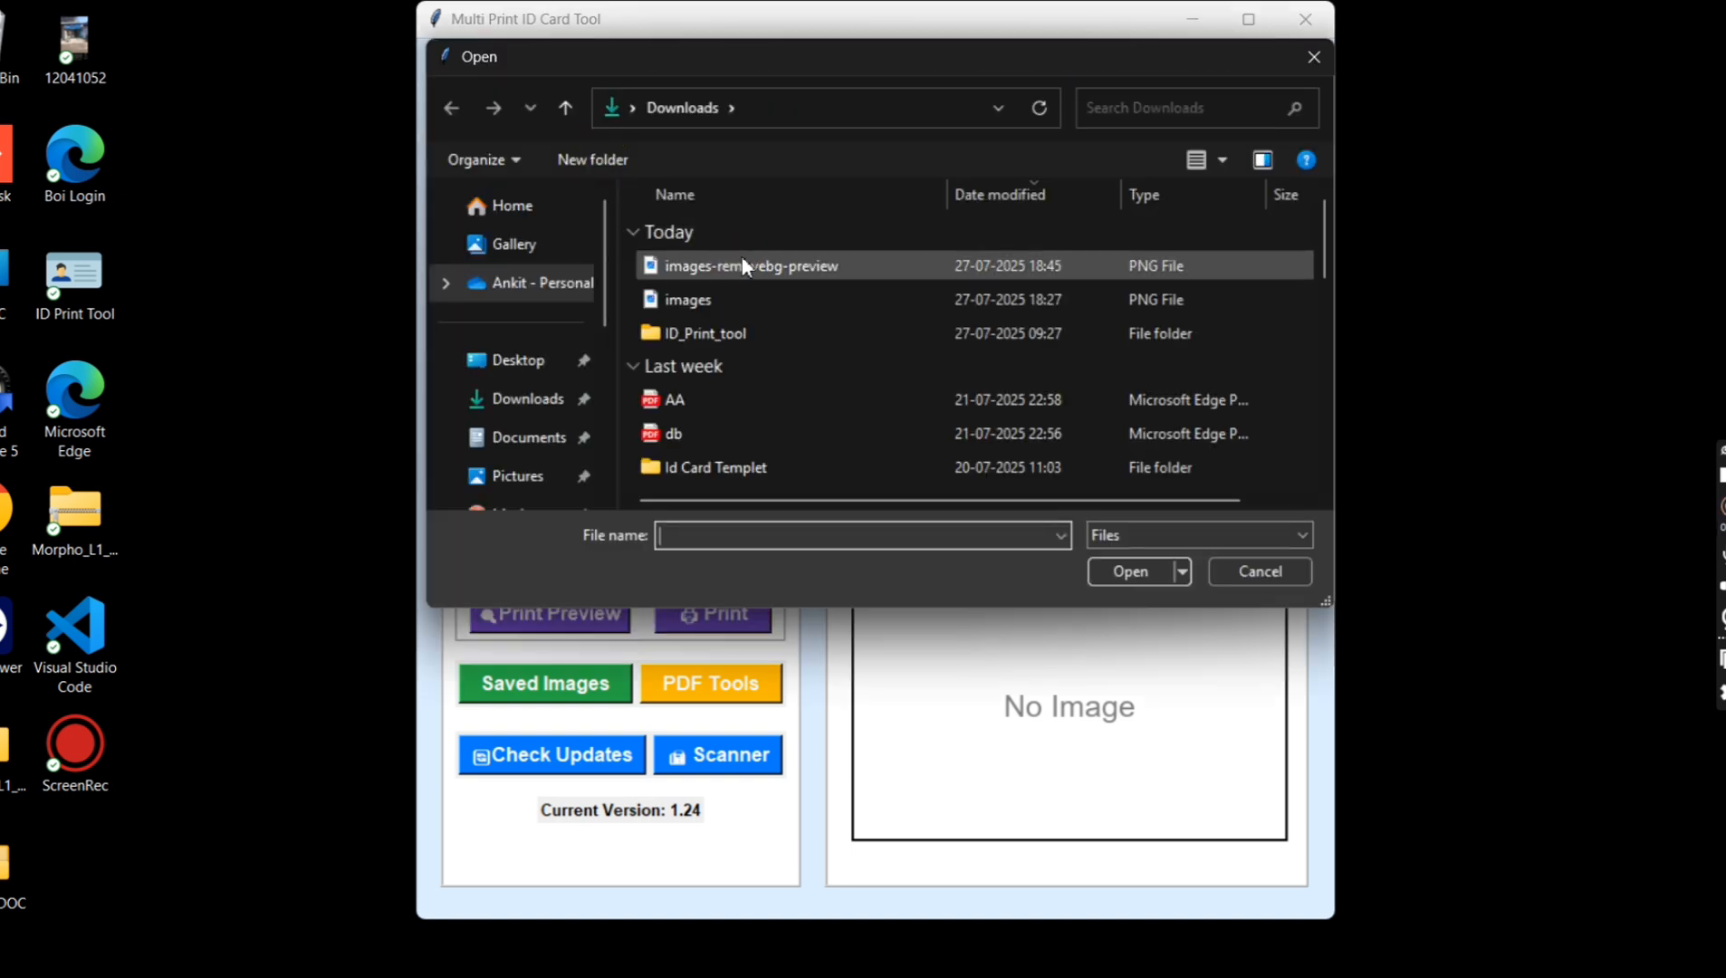
scroll(525, 505, "down", 2)
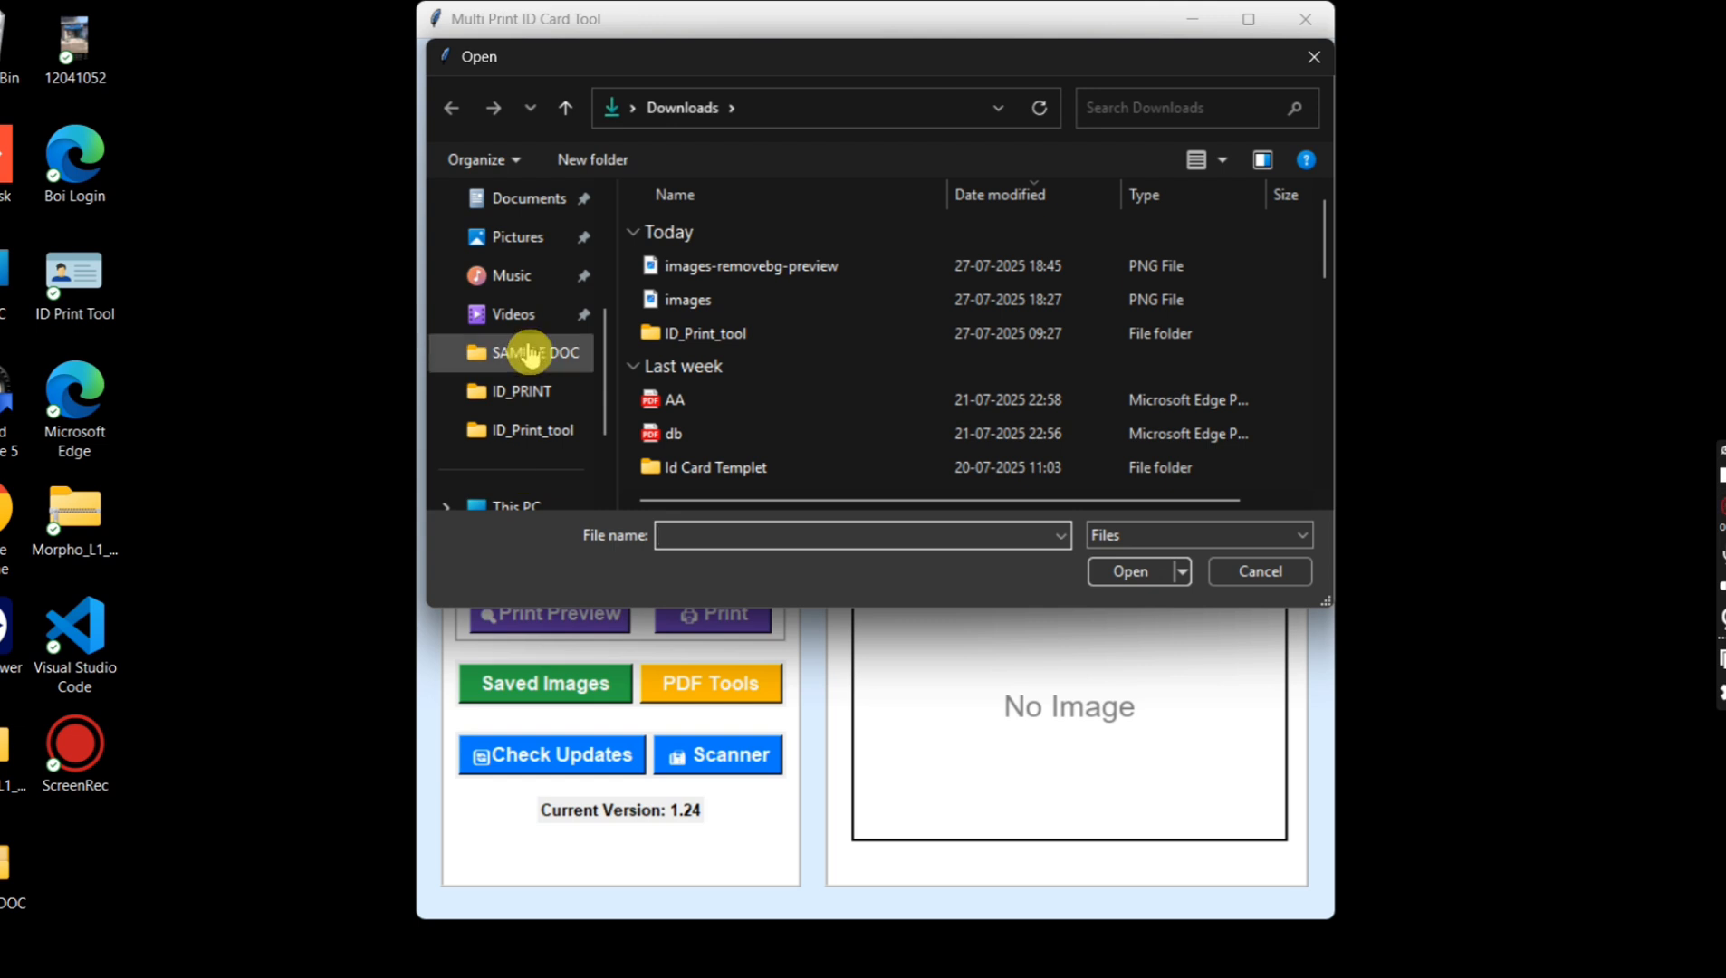
left_click(529, 354)
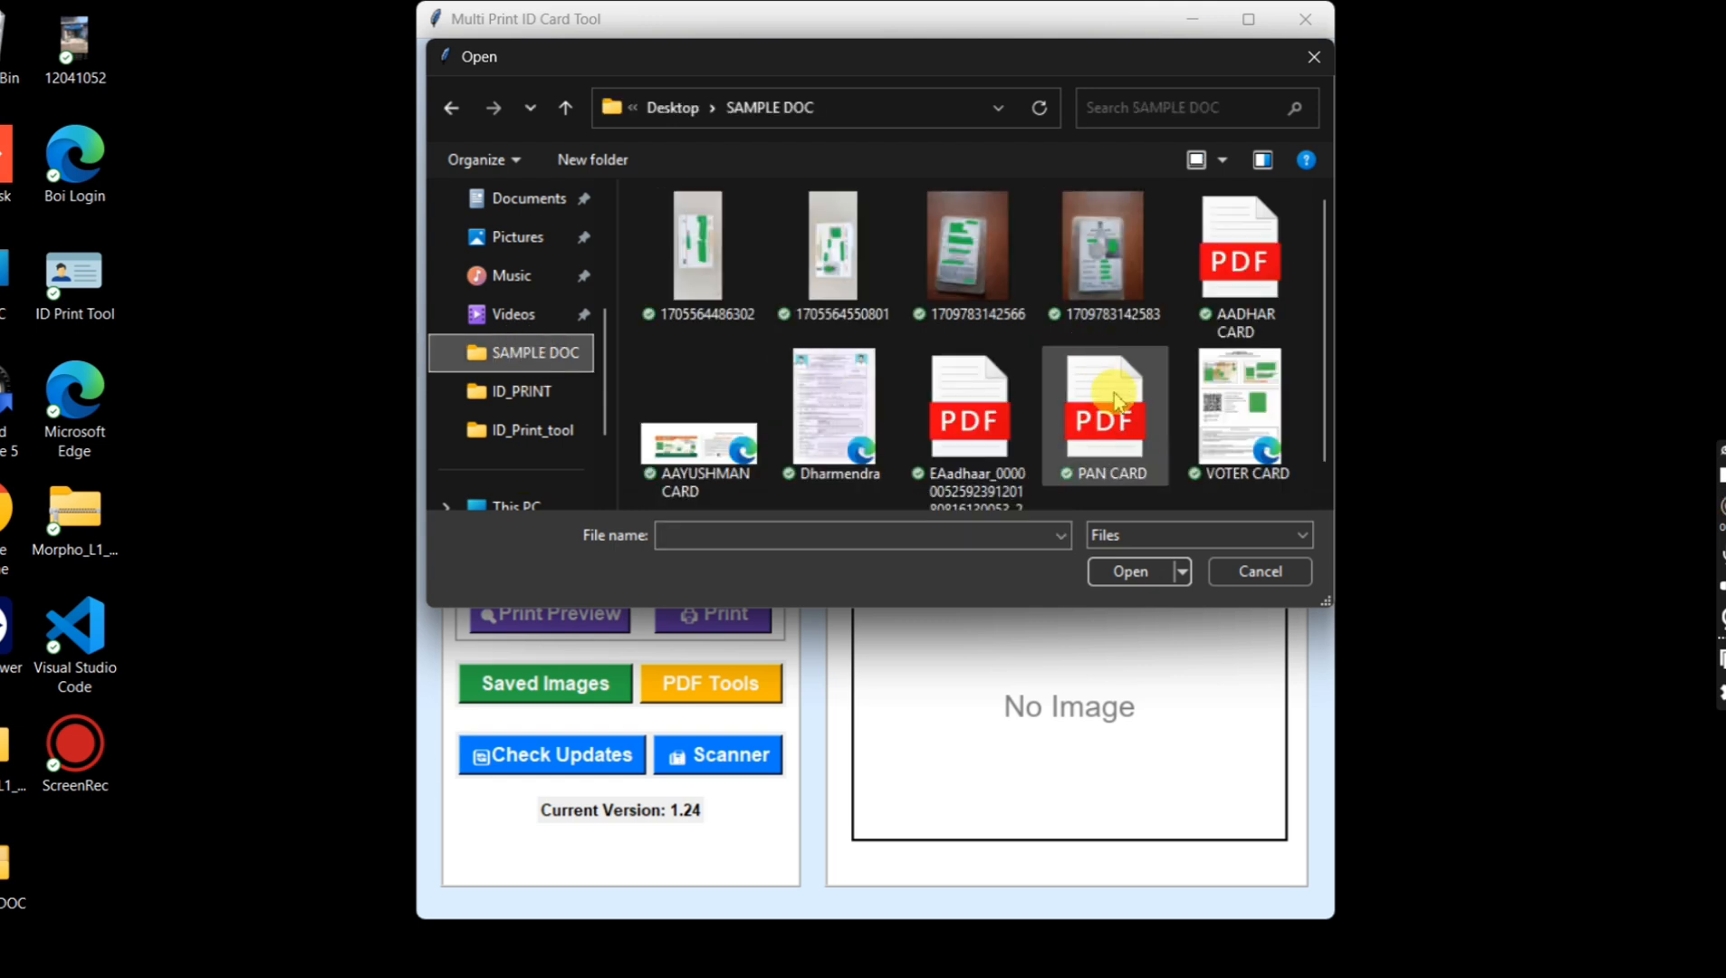
double_click(1116, 401)
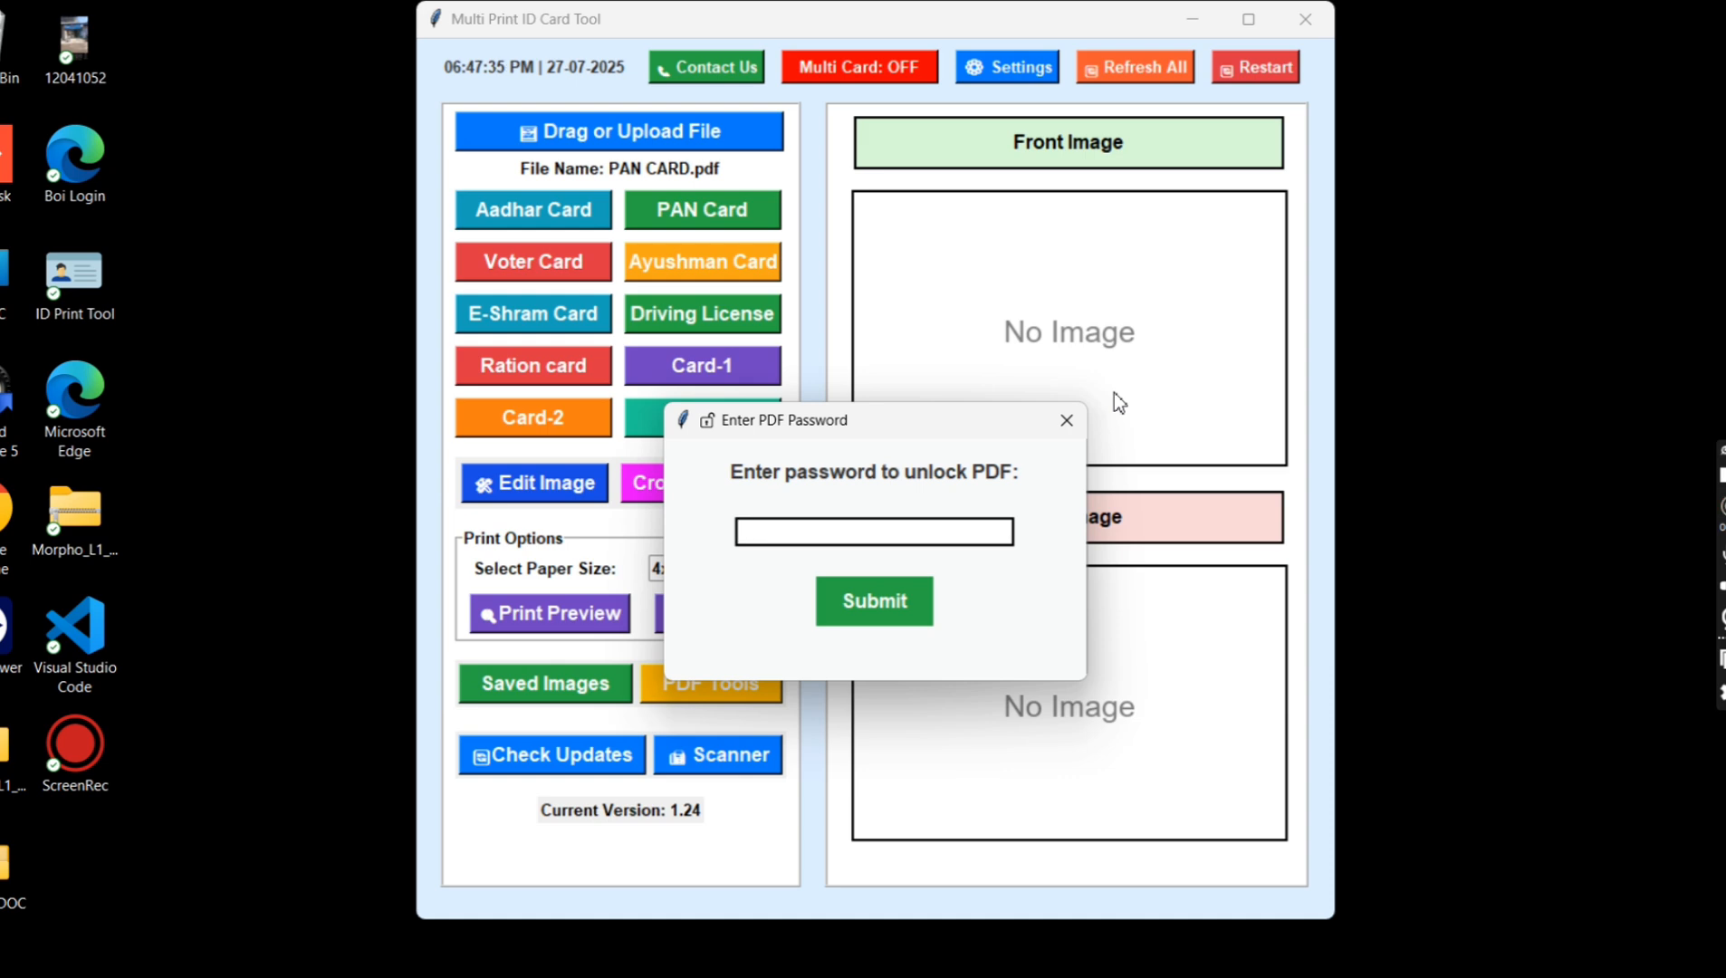
key("Return")
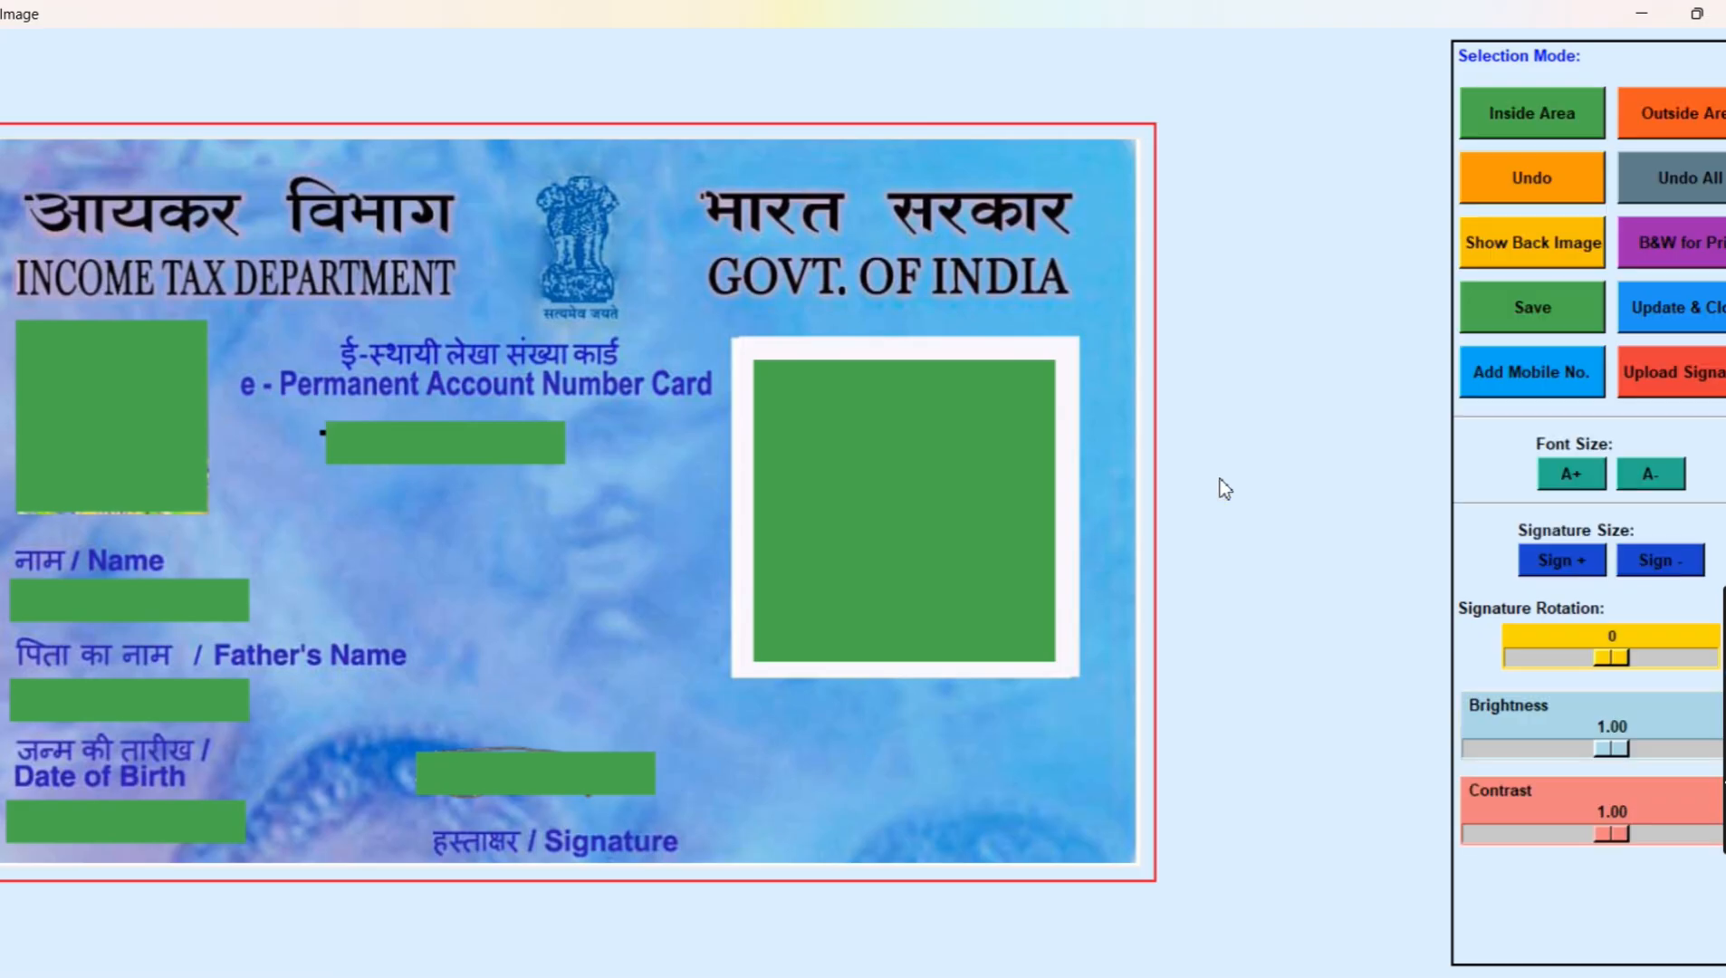
Step: Upload the signature image autodraw-11_2_2022 for the PAN card and crop it closely around the whole signature
left_click(1676, 380)
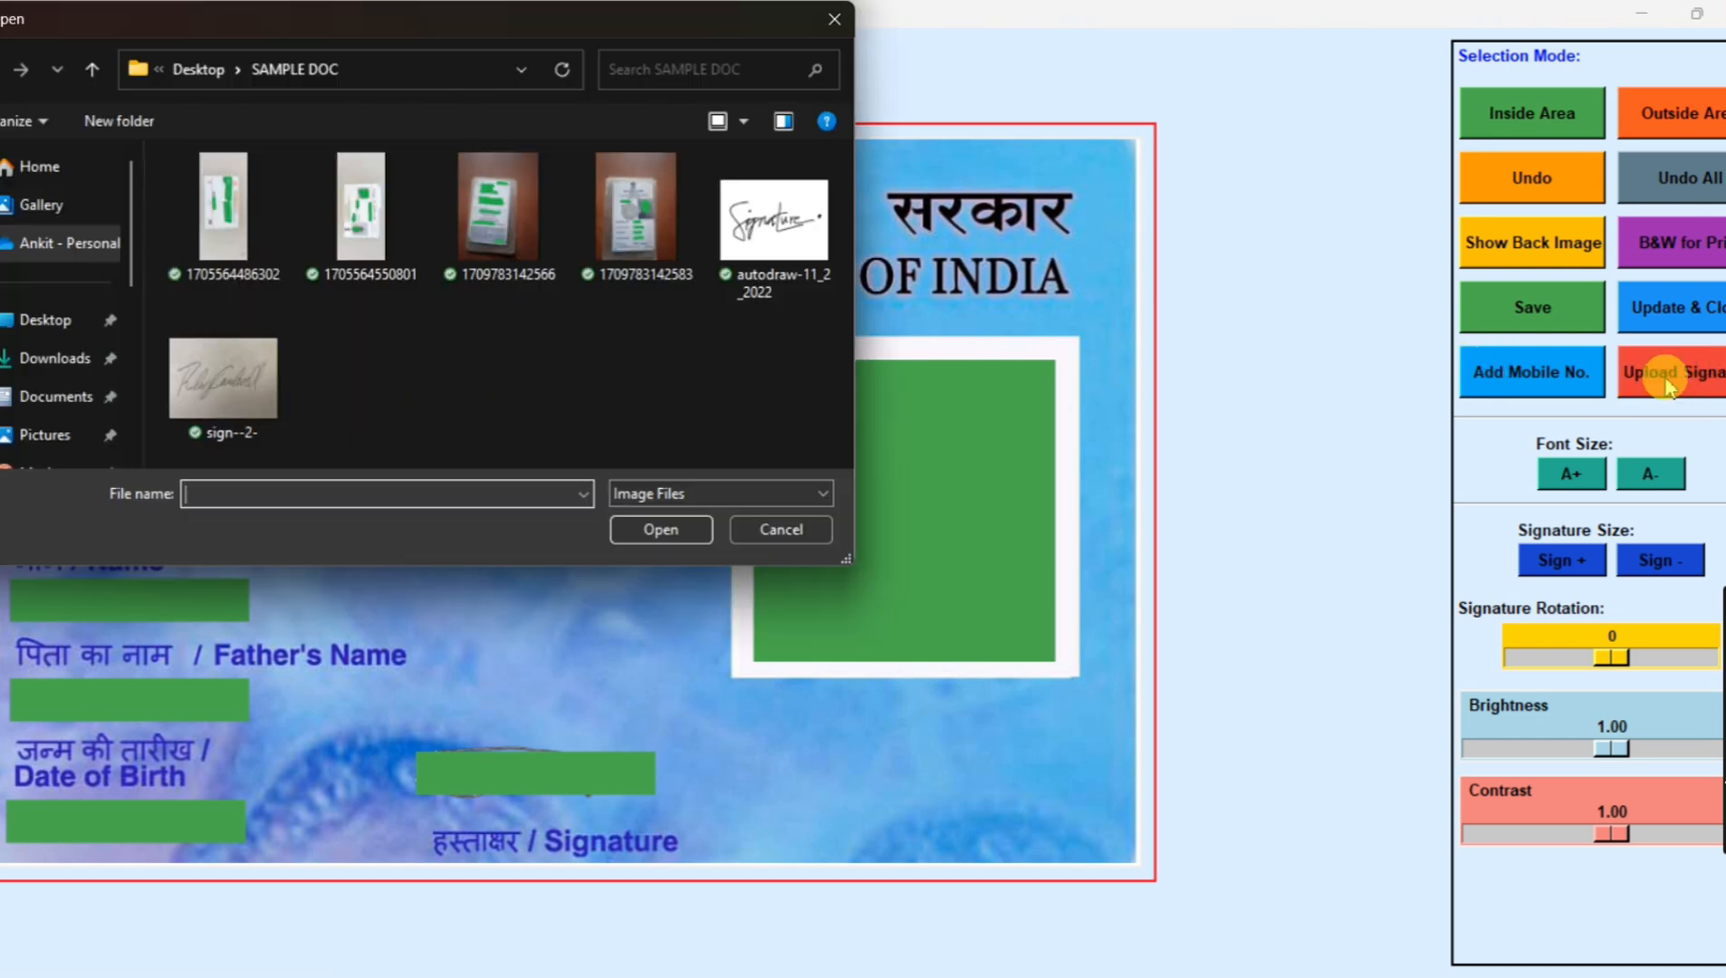
double_click(777, 237)
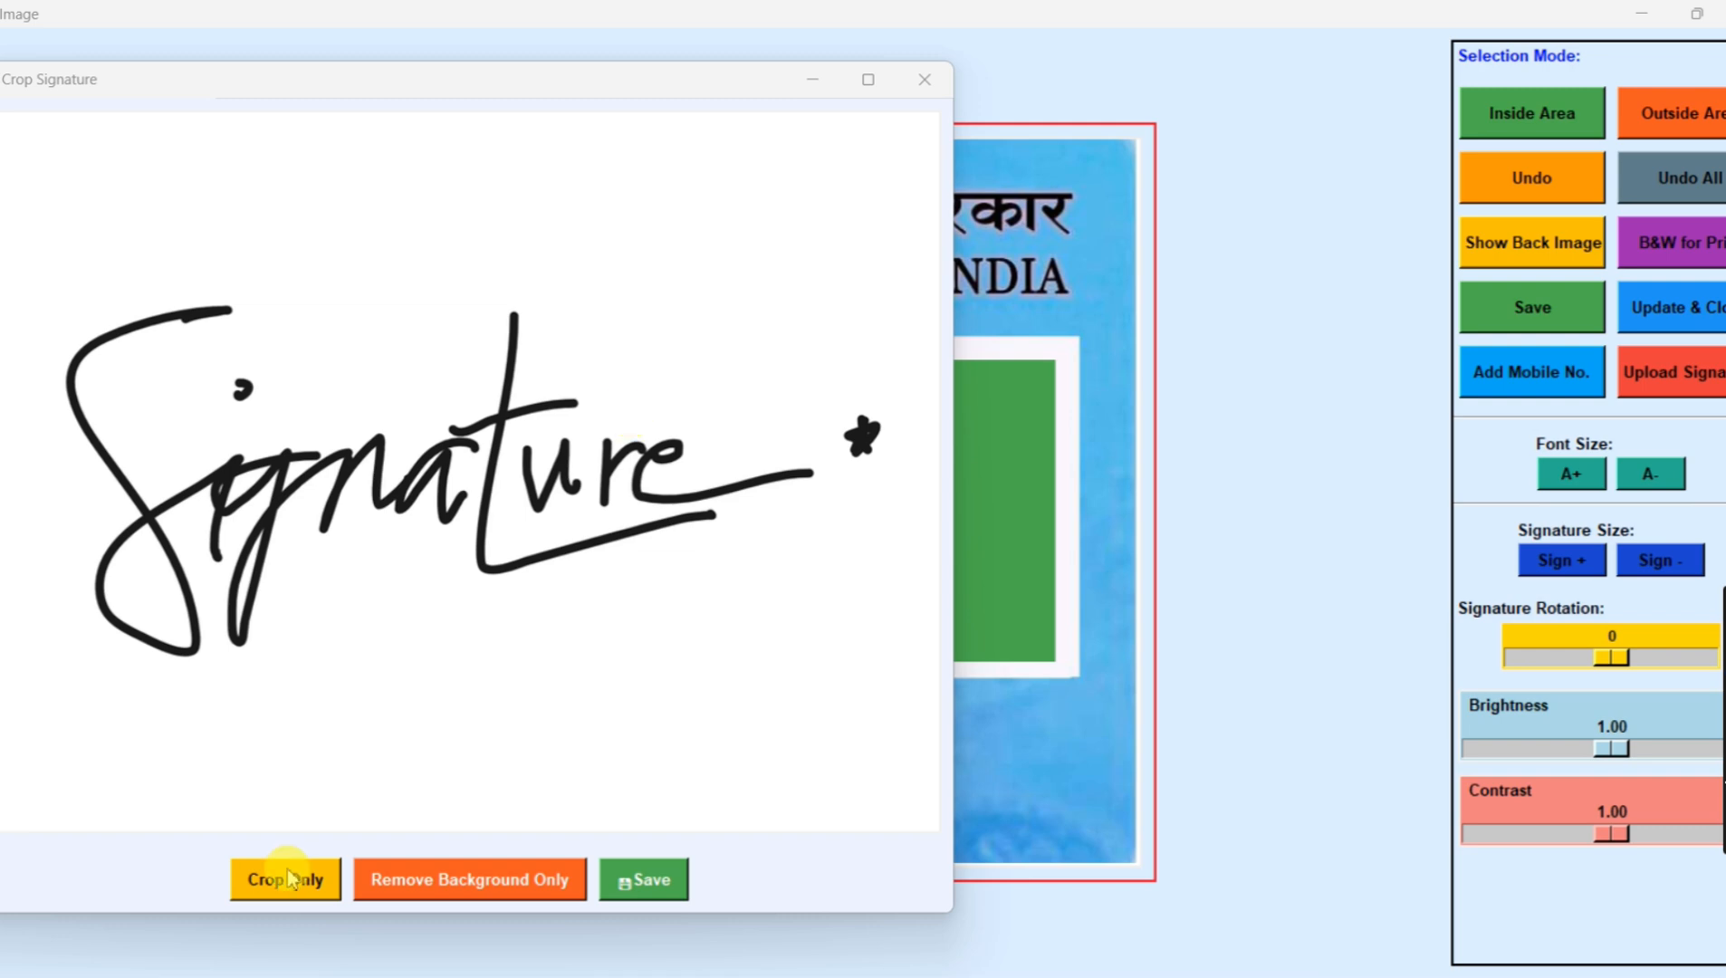
mouse_move(38, 250)
left_mouse_down()
mouse_move(686, 666)
mouse_move(788, 717)
mouse_move(893, 708)
left_mouse_up()
left_click(292, 879)
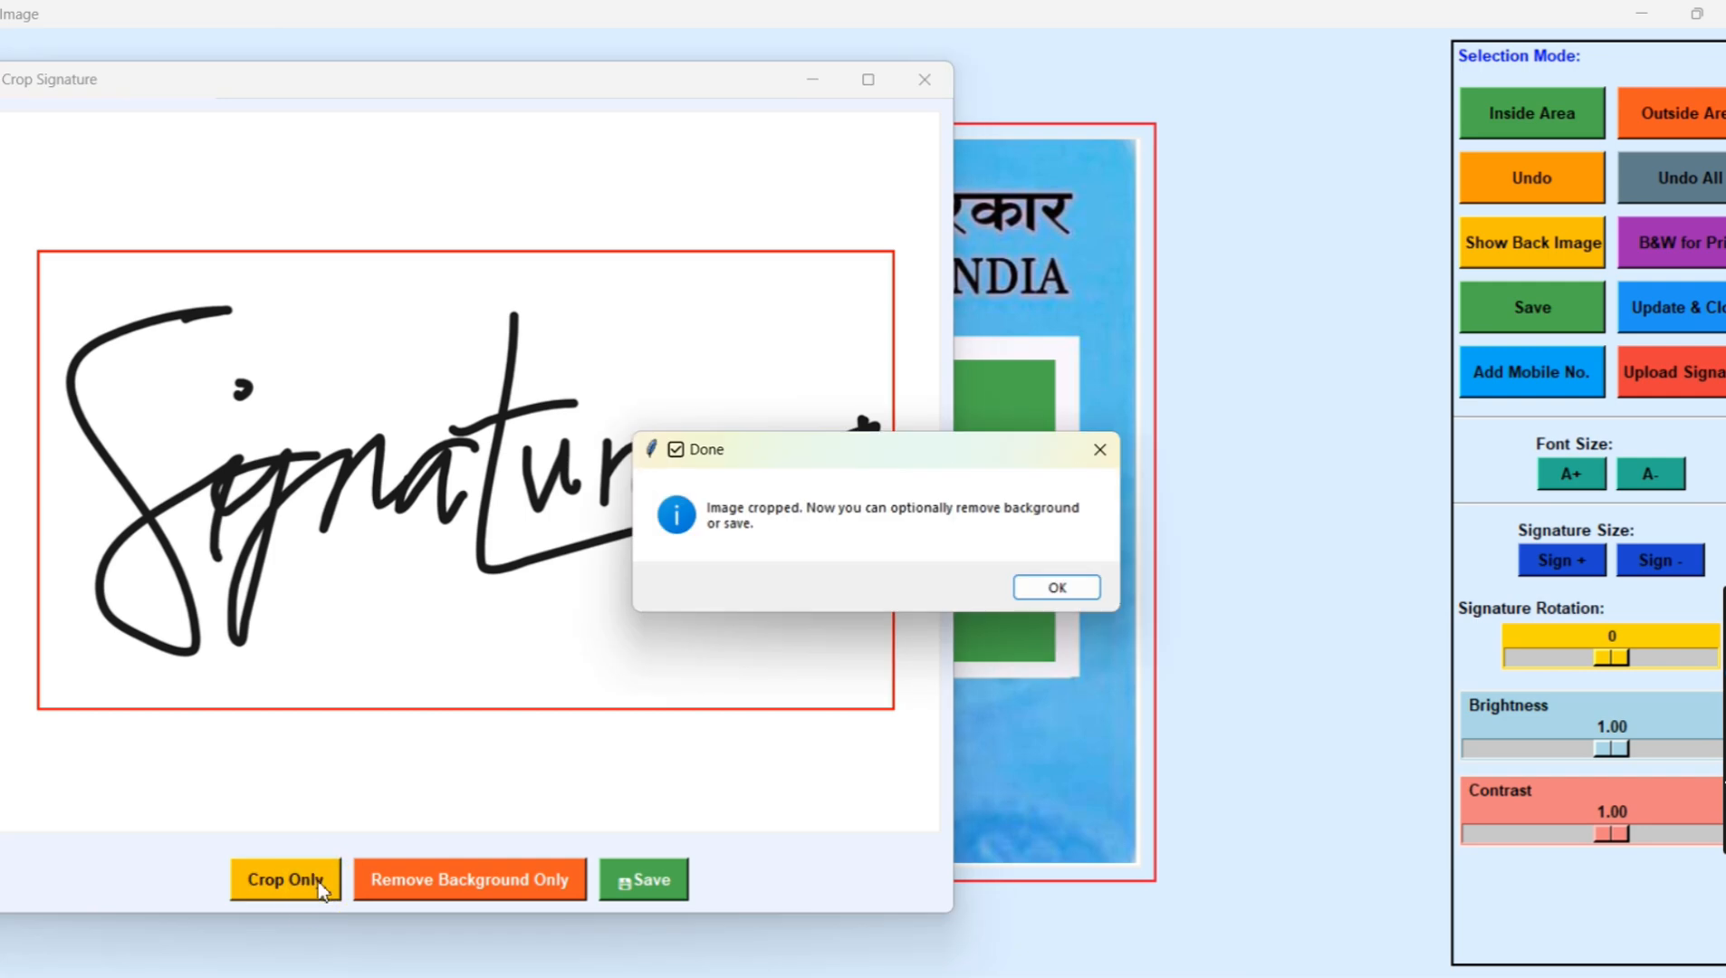
left_click(1032, 586)
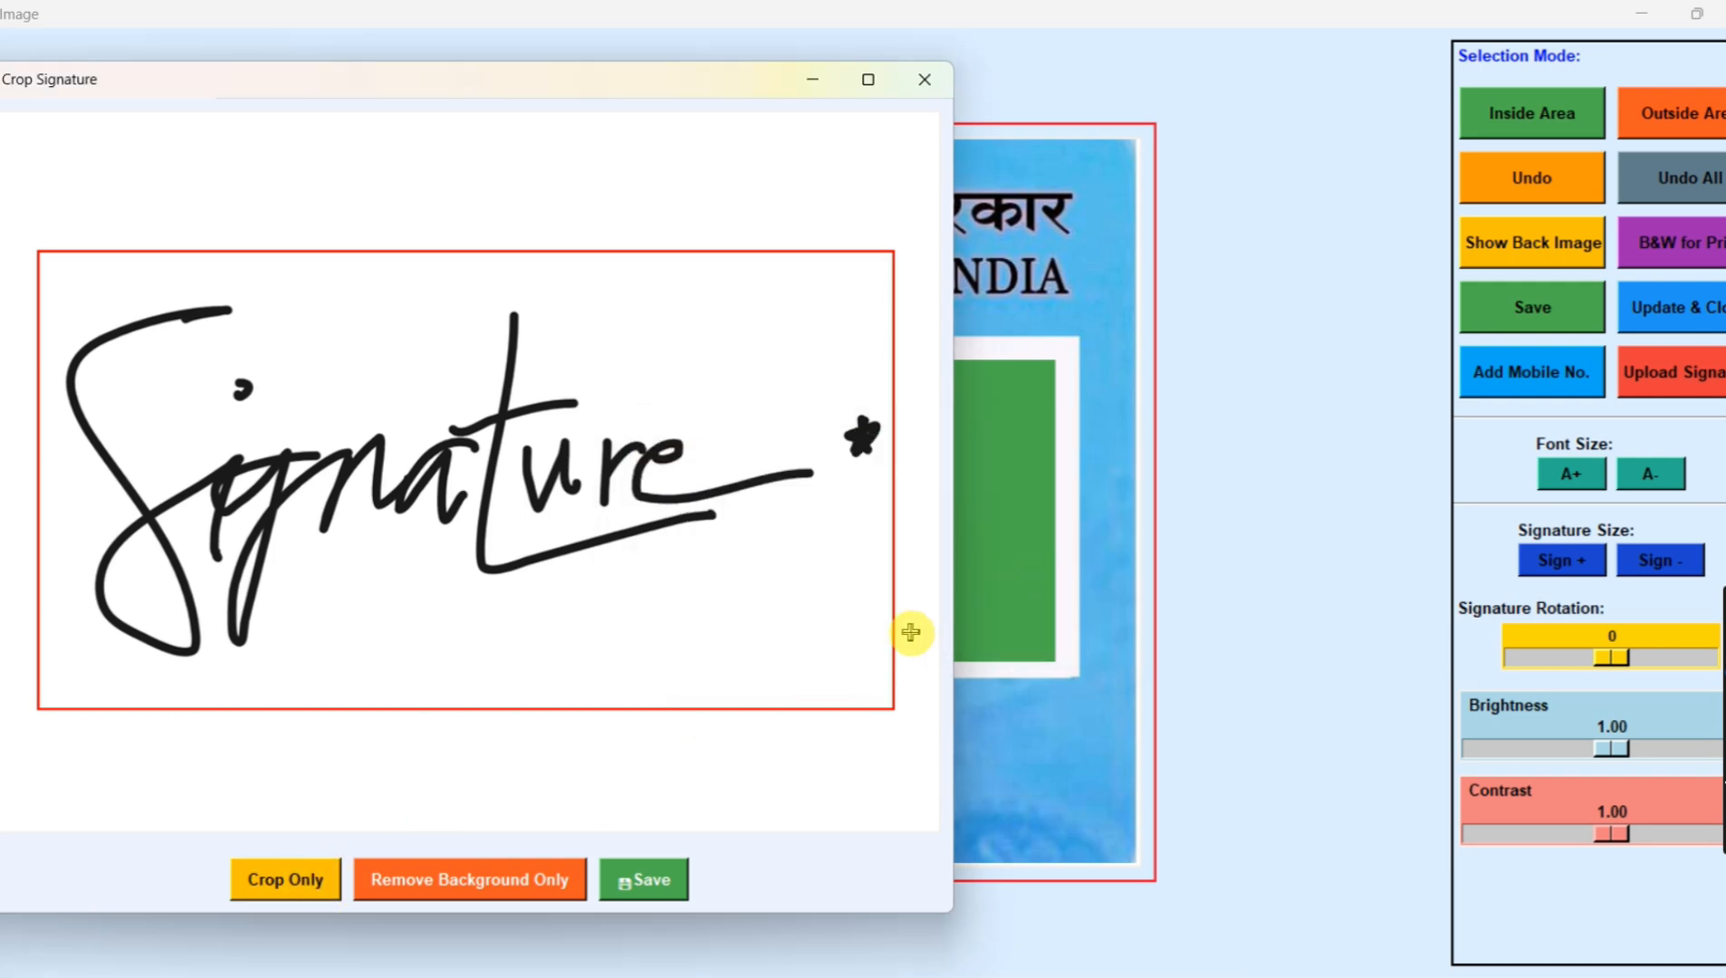
Step: Remove the background from the cropped signature and save it
left_click(503, 893)
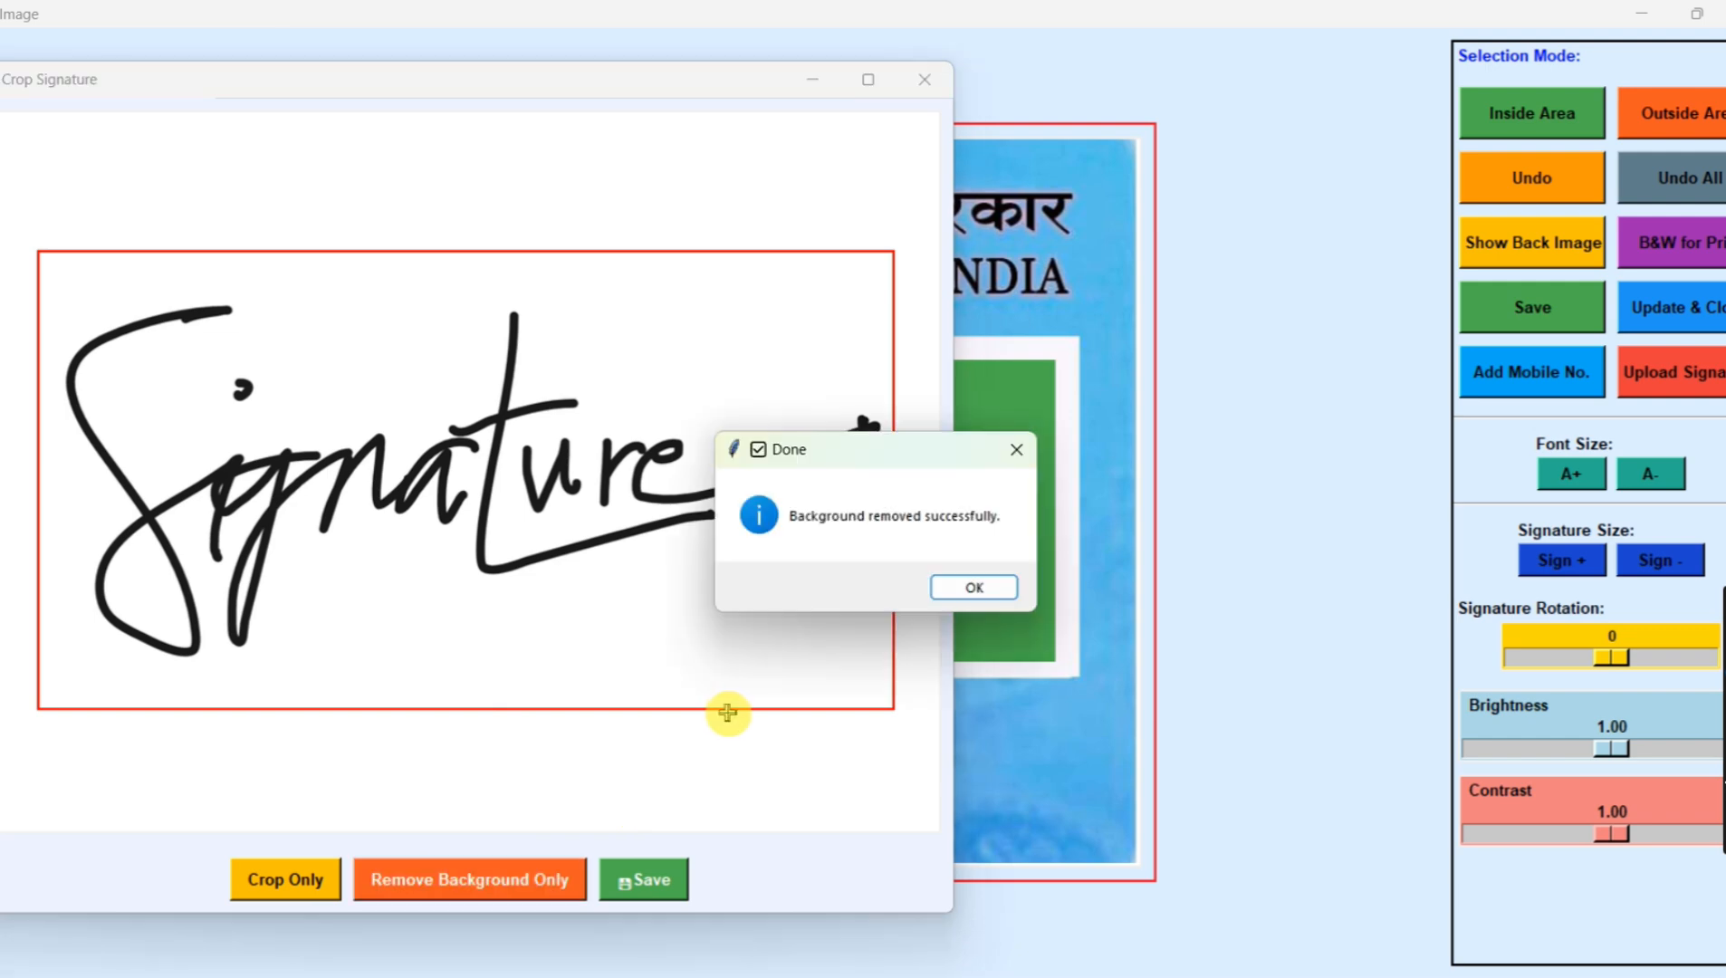
left_click(960, 590)
left_click(641, 883)
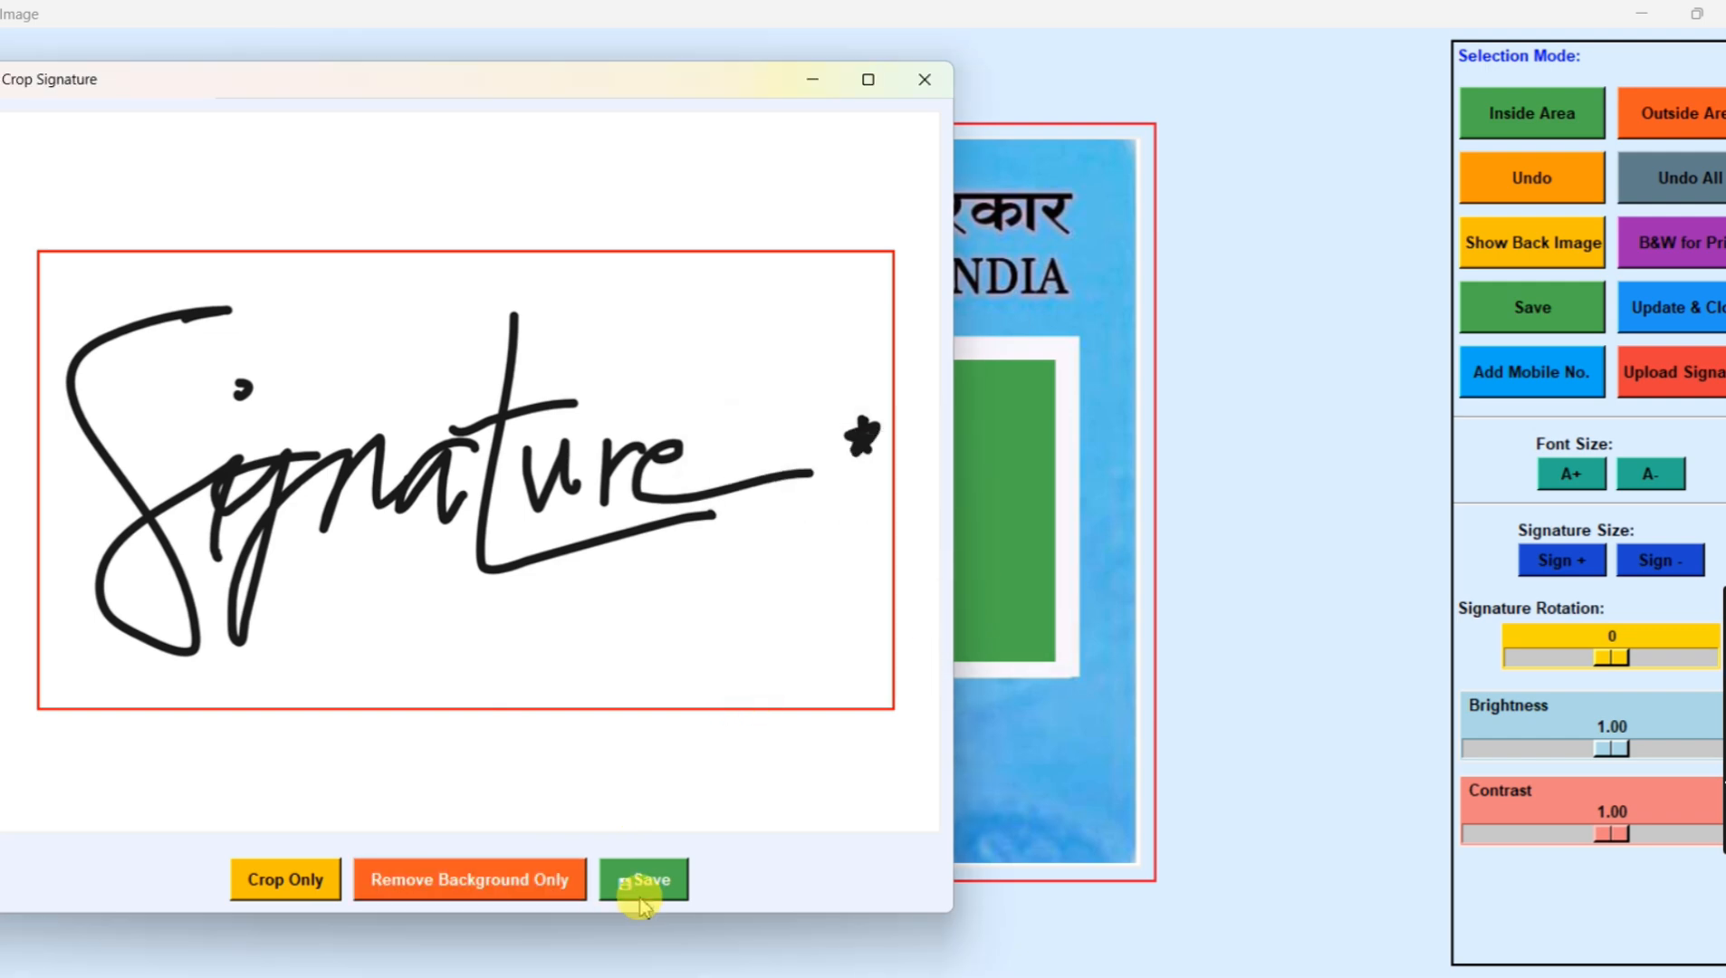
Step: Place the signature on the strip above the Signature label on the PAN card, and adjust its size to fit
mouse_move(538, 505)
left_mouse_down()
mouse_move(500, 689)
mouse_move(525, 744)
left_mouse_up()
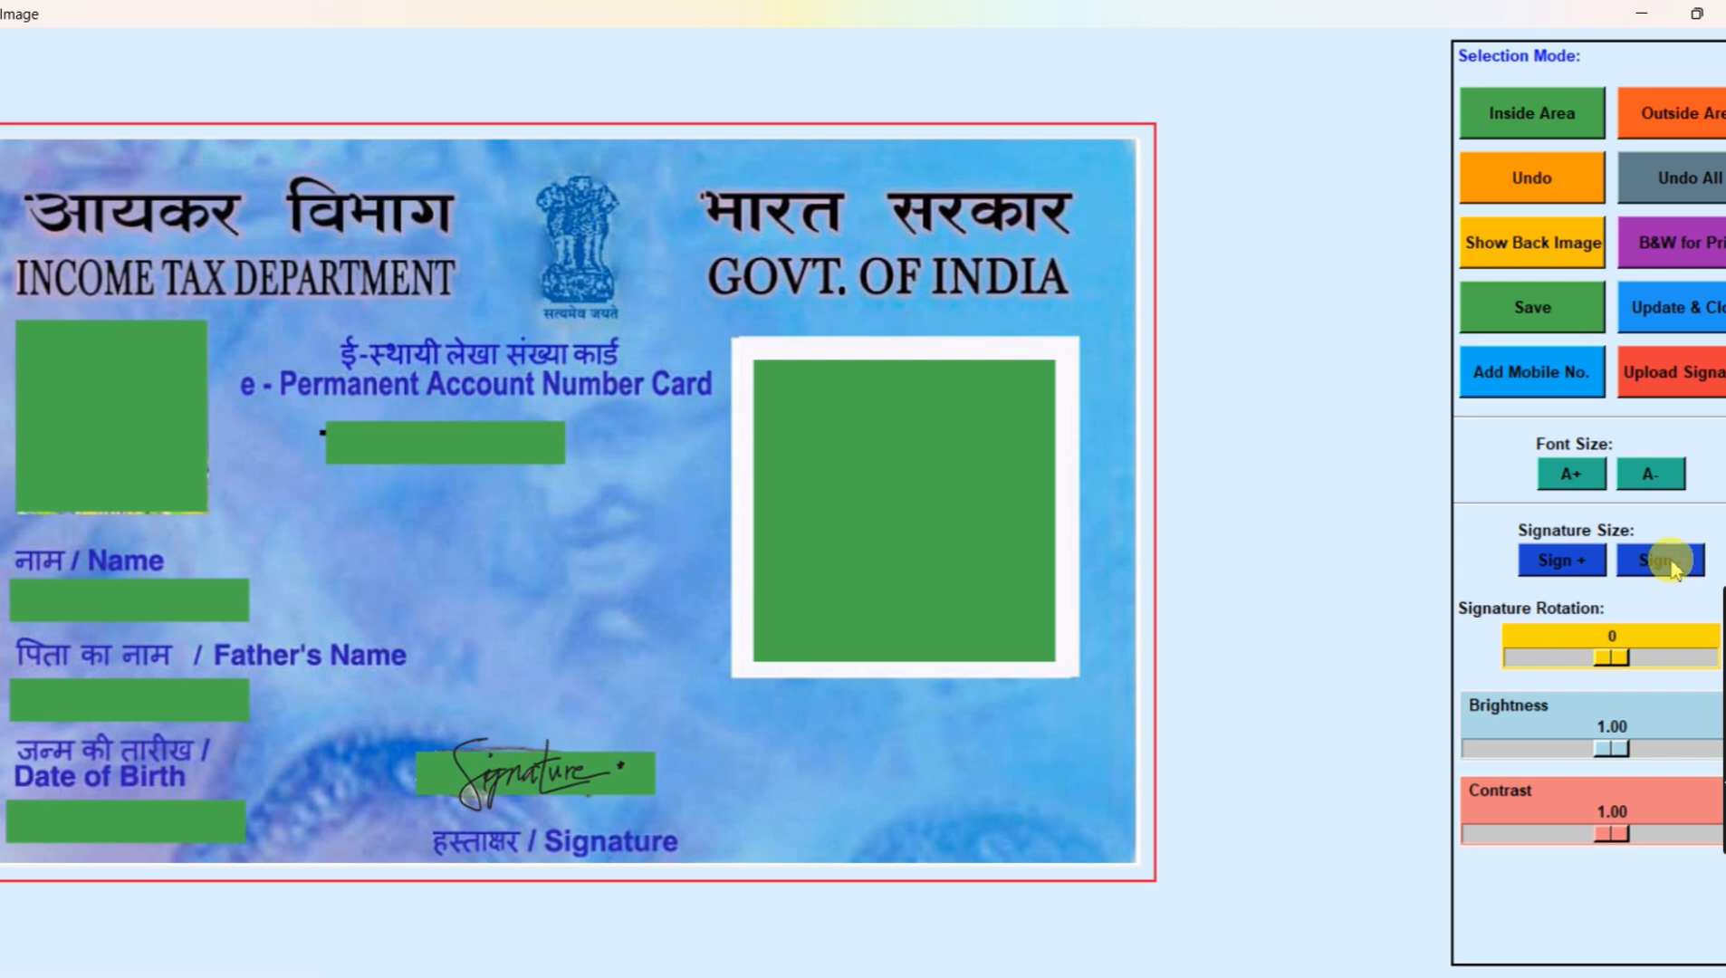
left_click(1666, 562)
left_click(1671, 566)
mouse_move(712, 846)
left_mouse_down()
mouse_move(574, 759)
mouse_move(528, 771)
mouse_move(554, 784)
left_mouse_up()
left_click(1650, 566)
left_click(1650, 566)
left_click(1550, 561)
left_click(1550, 561)
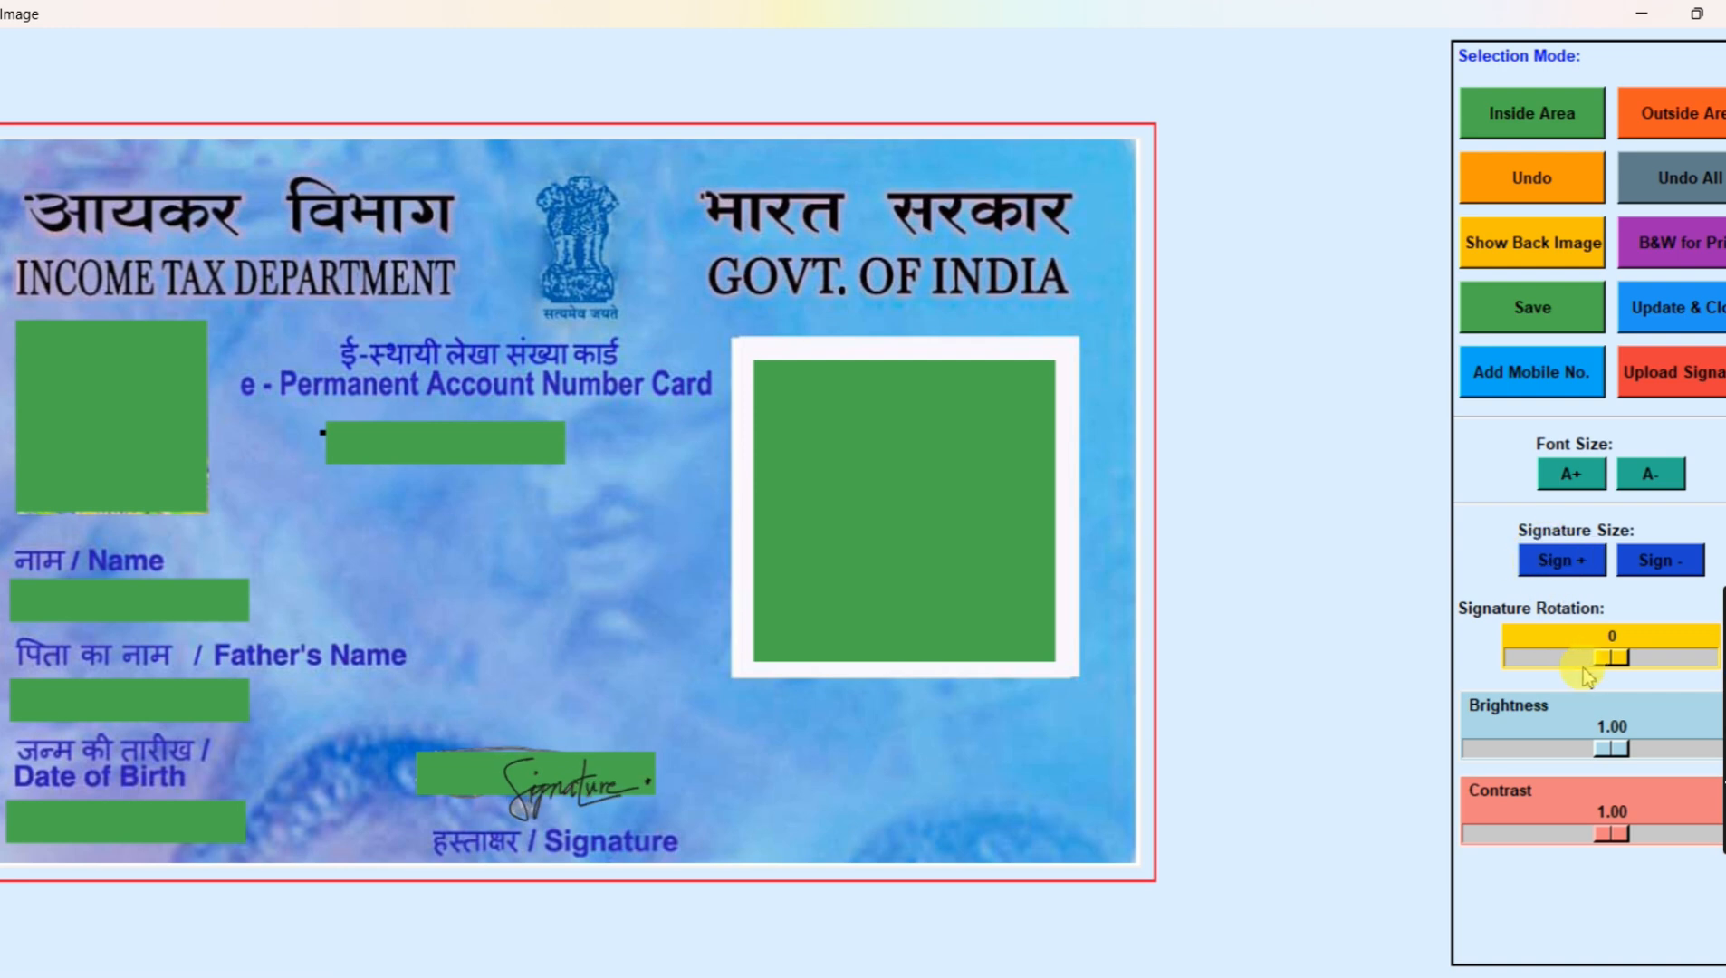
Step: Set the signature rotation to 5 and center it over its strip, then save the image and update the card while closing the editor
left_click(1610, 665)
mouse_move(1610, 666)
left_mouse_down()
mouse_move(1637, 663)
mouse_move(1583, 658)
mouse_move(1608, 659)
left_mouse_up()
left_click_drag(626, 794, 592, 774)
left_click(1558, 314)
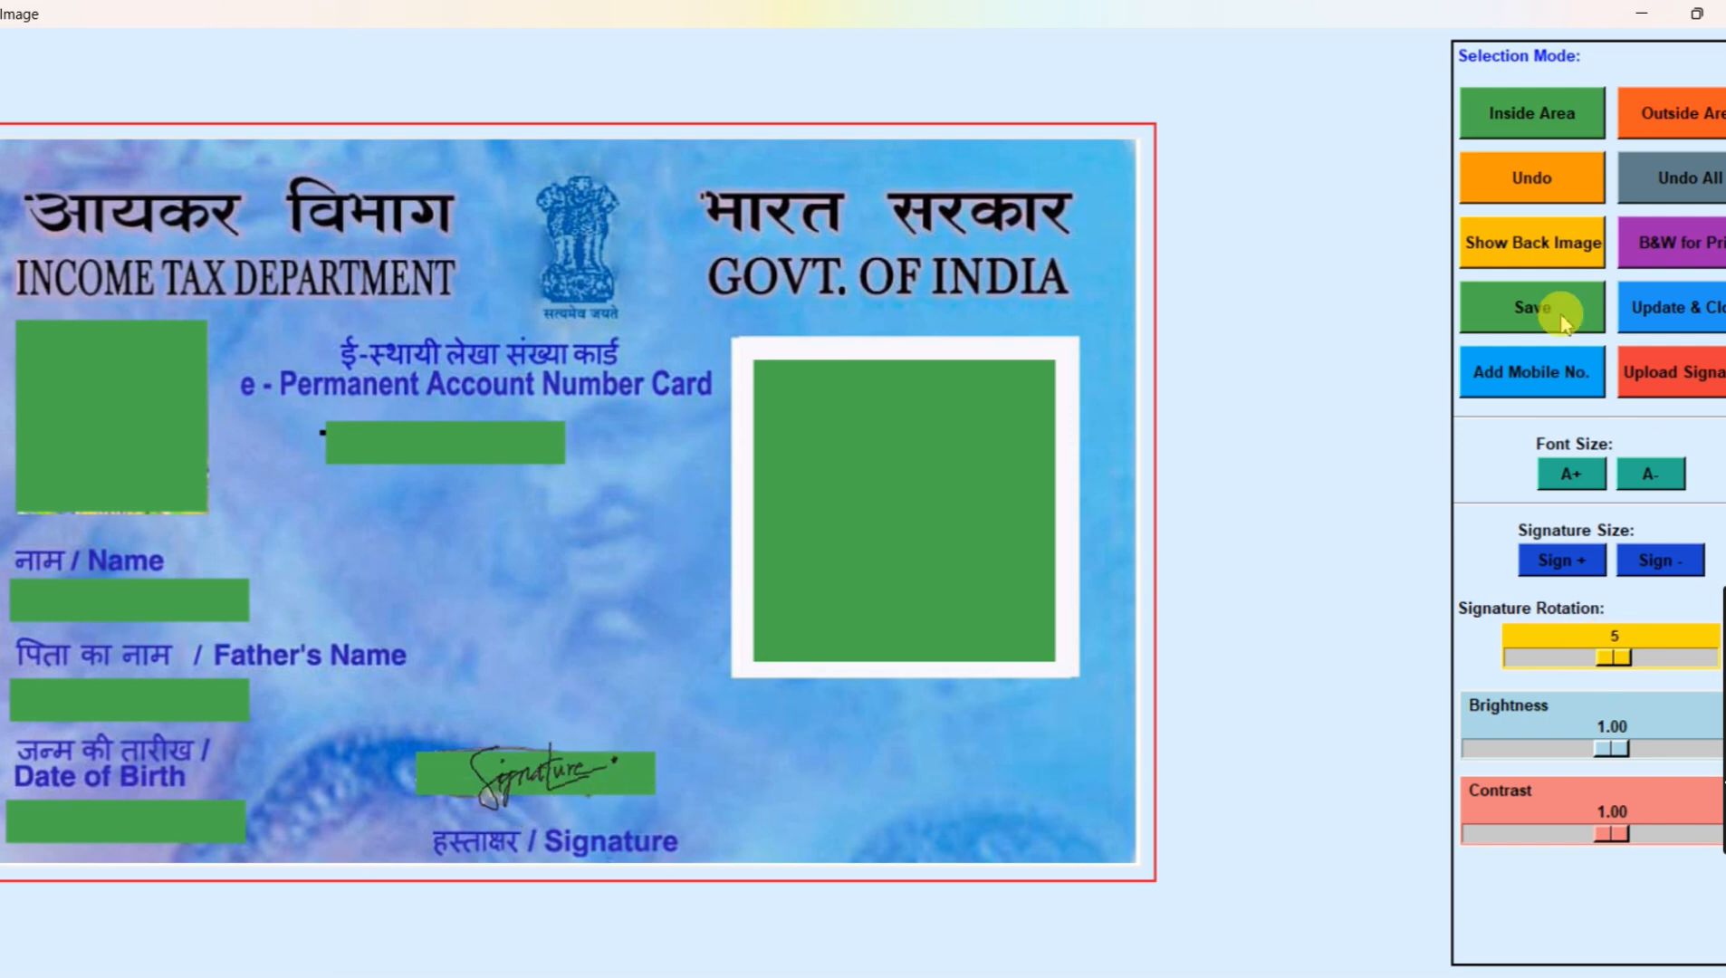
left_click(1675, 309)
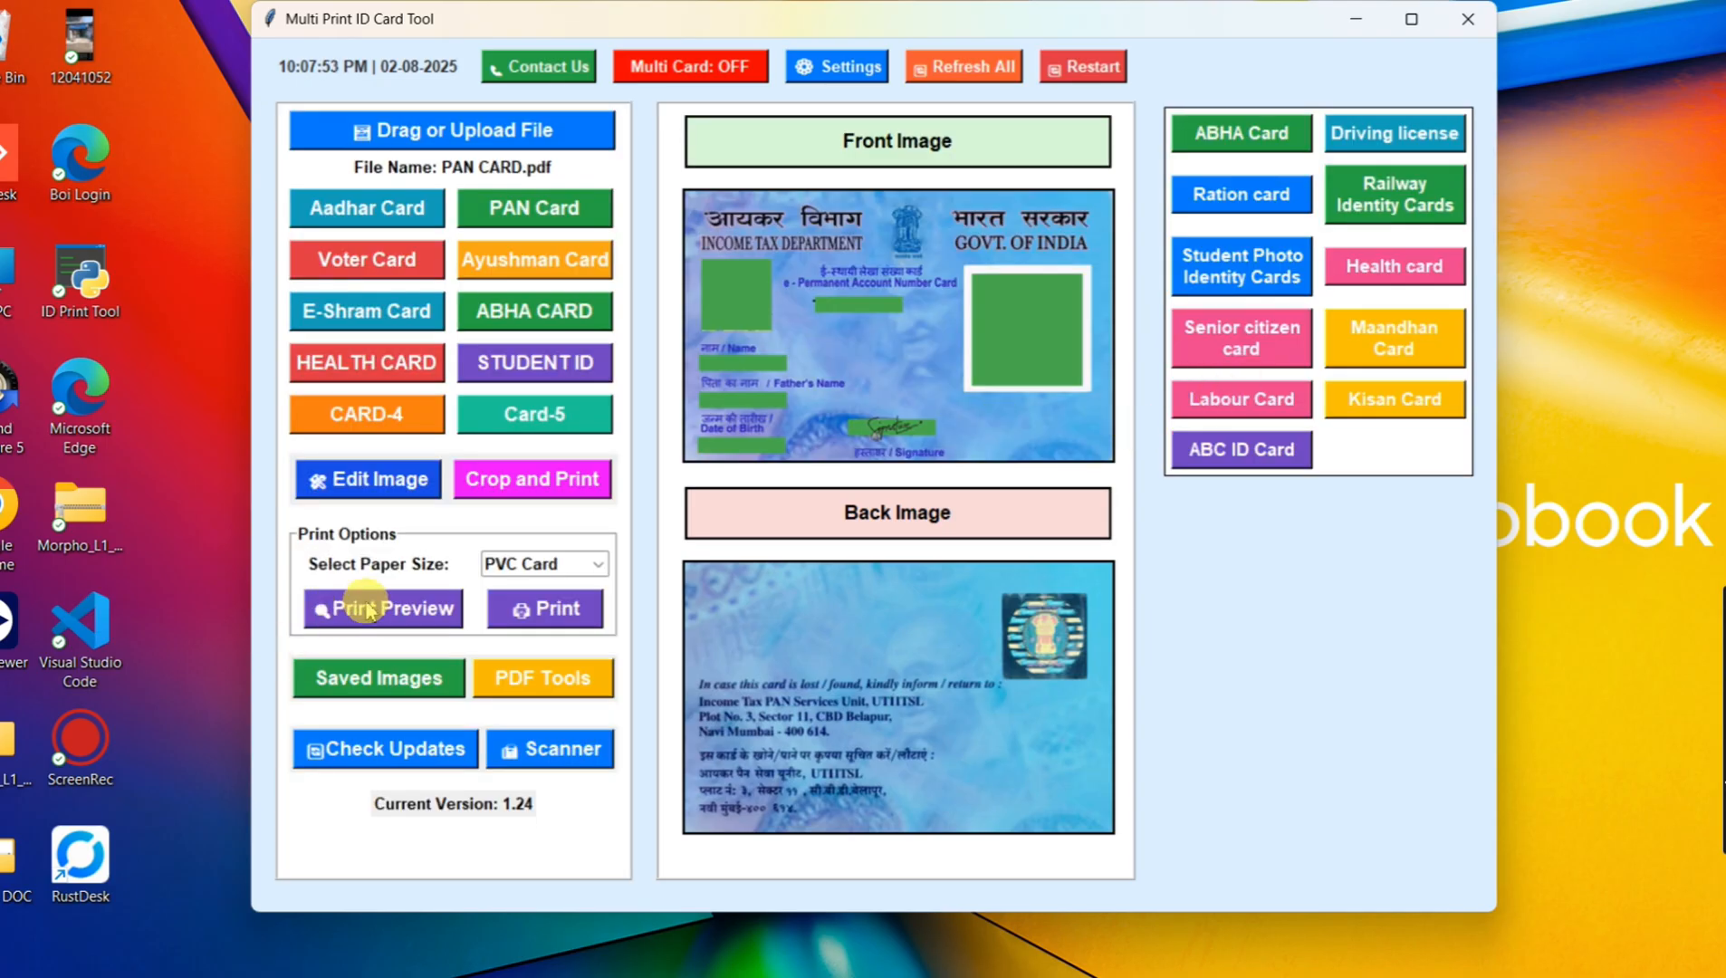
Step: Set the paper size to 4x6 Paper and preview the PAN card's print layout, closing the preview when done
left_click(543, 563)
left_click(525, 587)
left_click(396, 620)
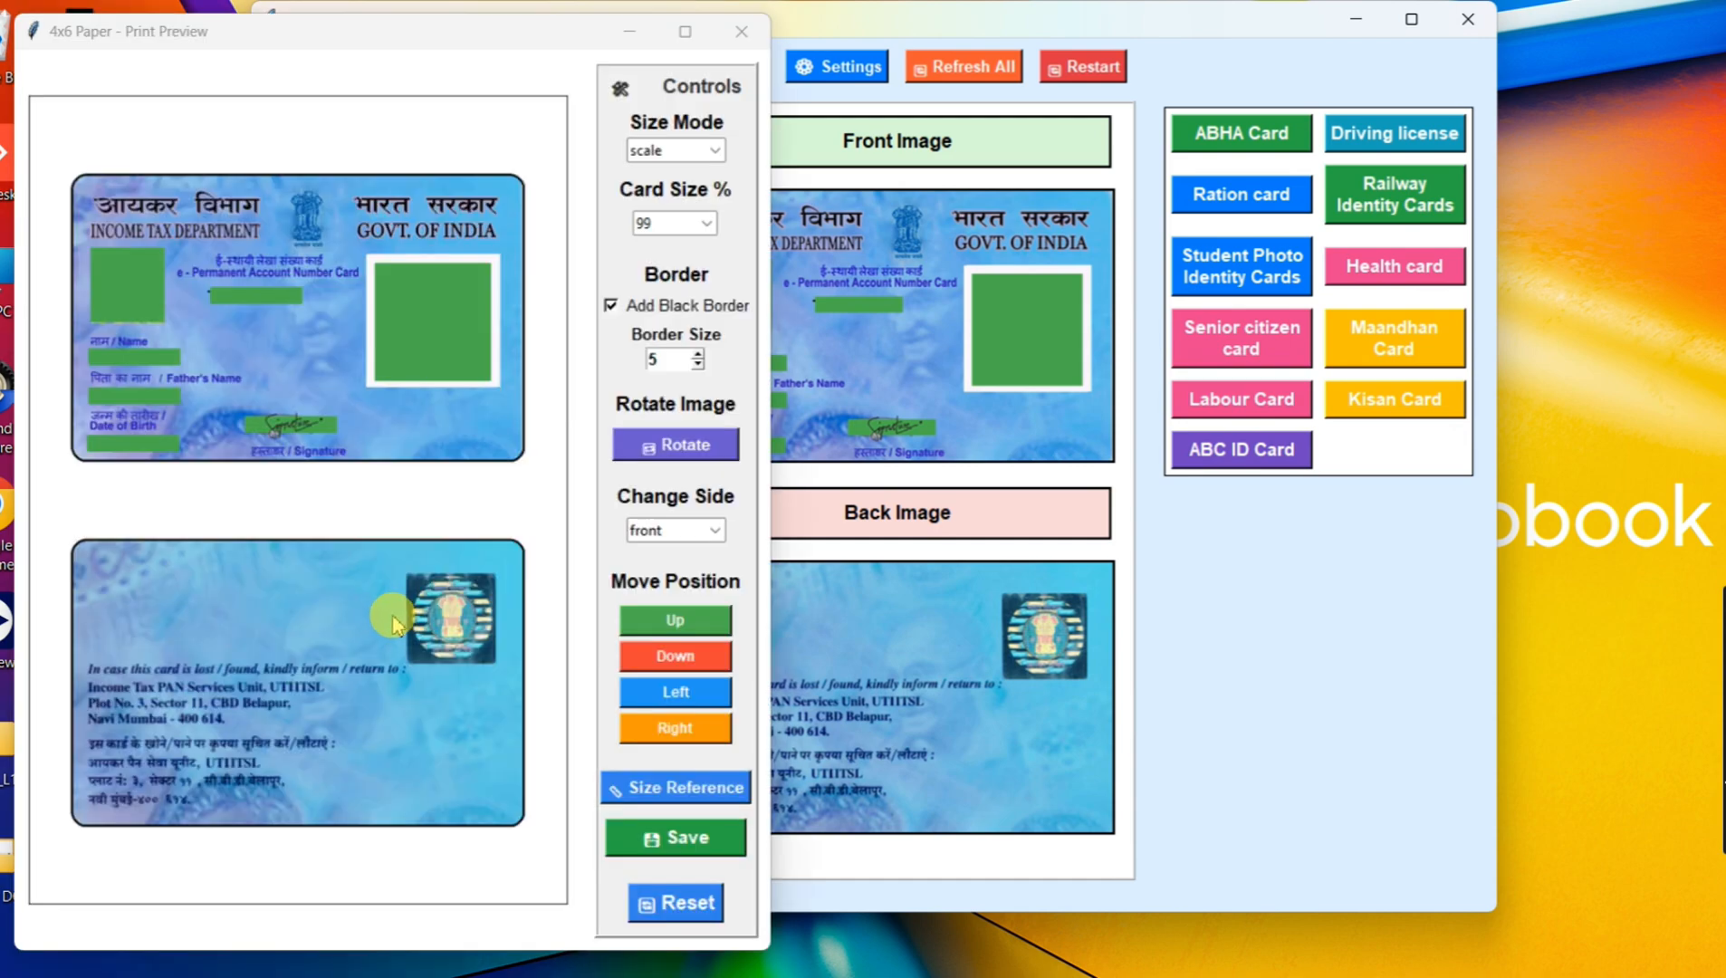
left_click(742, 34)
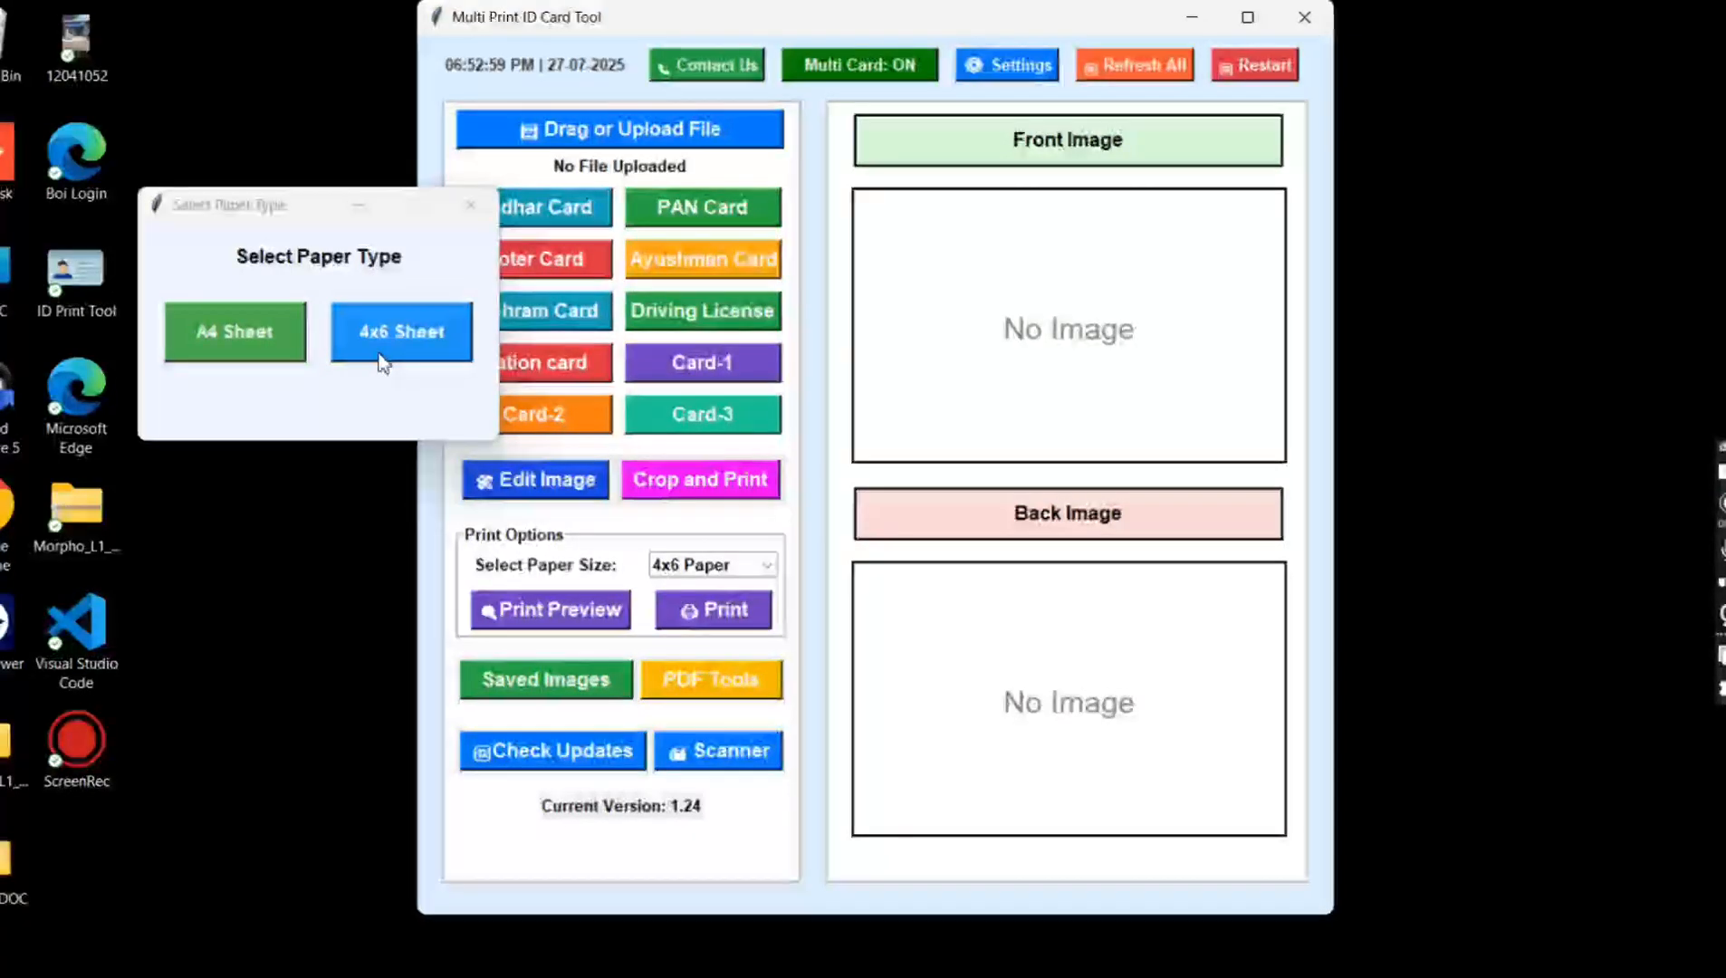
Step: Choose the 4x6 sheet for multi-card mode and load VOTER CARD from the SAMPLE DOC folder as the first card
left_click(380, 360)
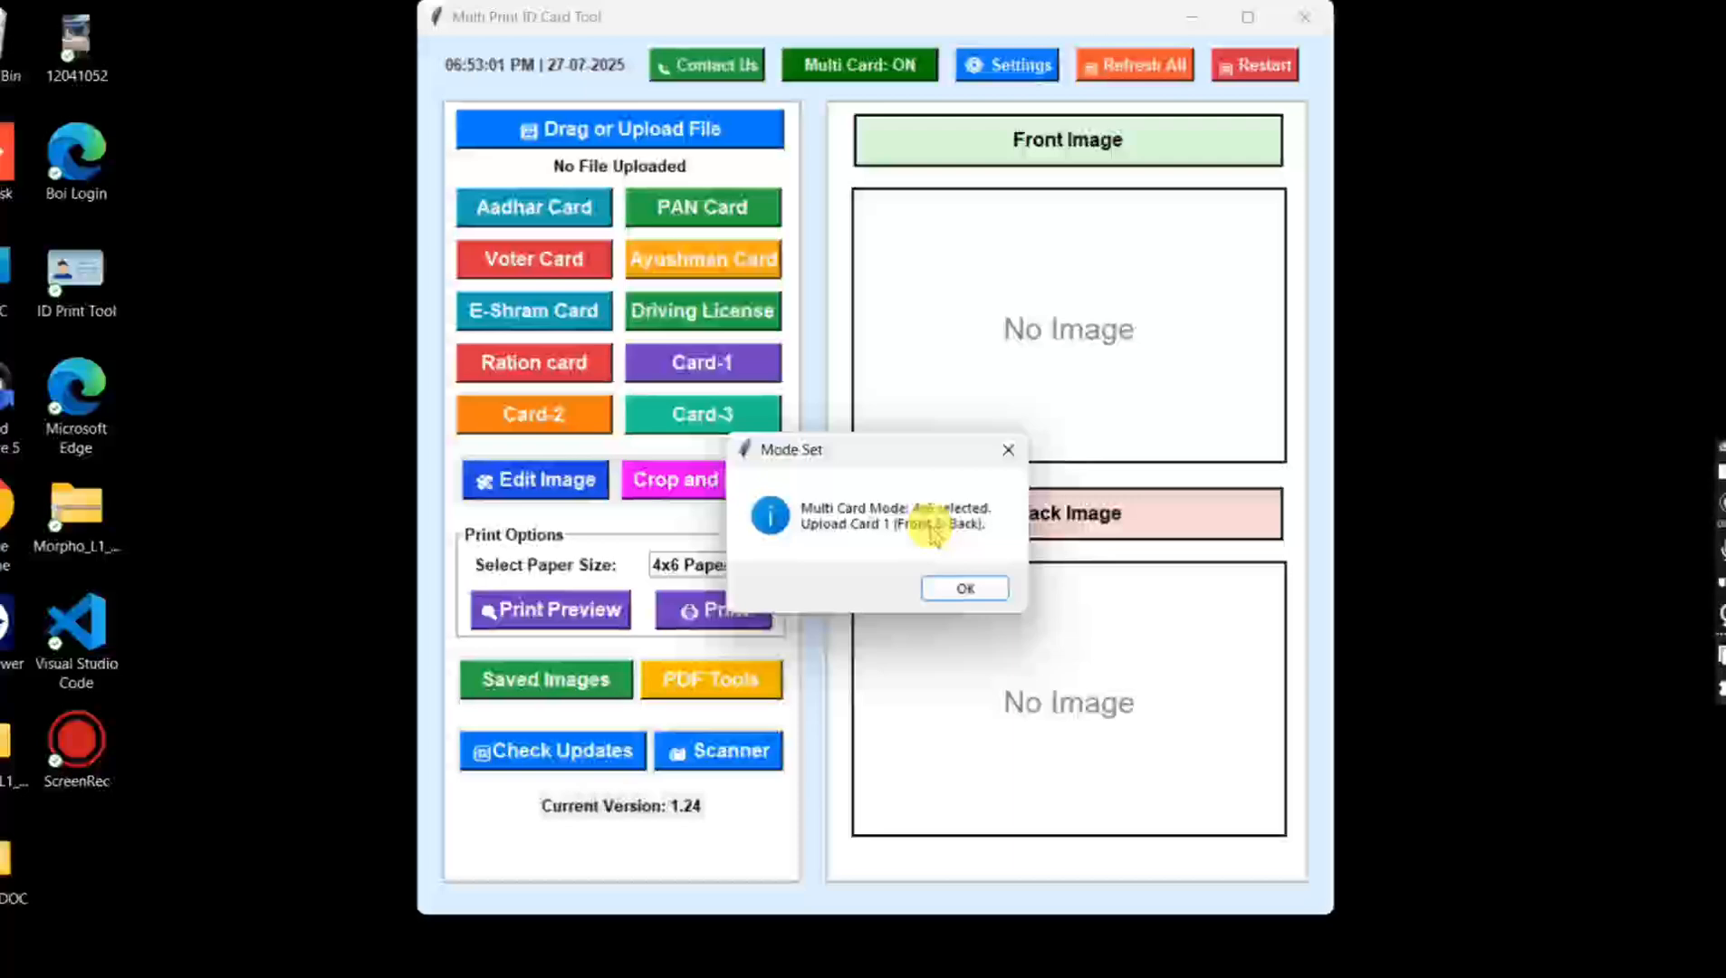
left_click(964, 589)
scroll(483, 469, "down", 1)
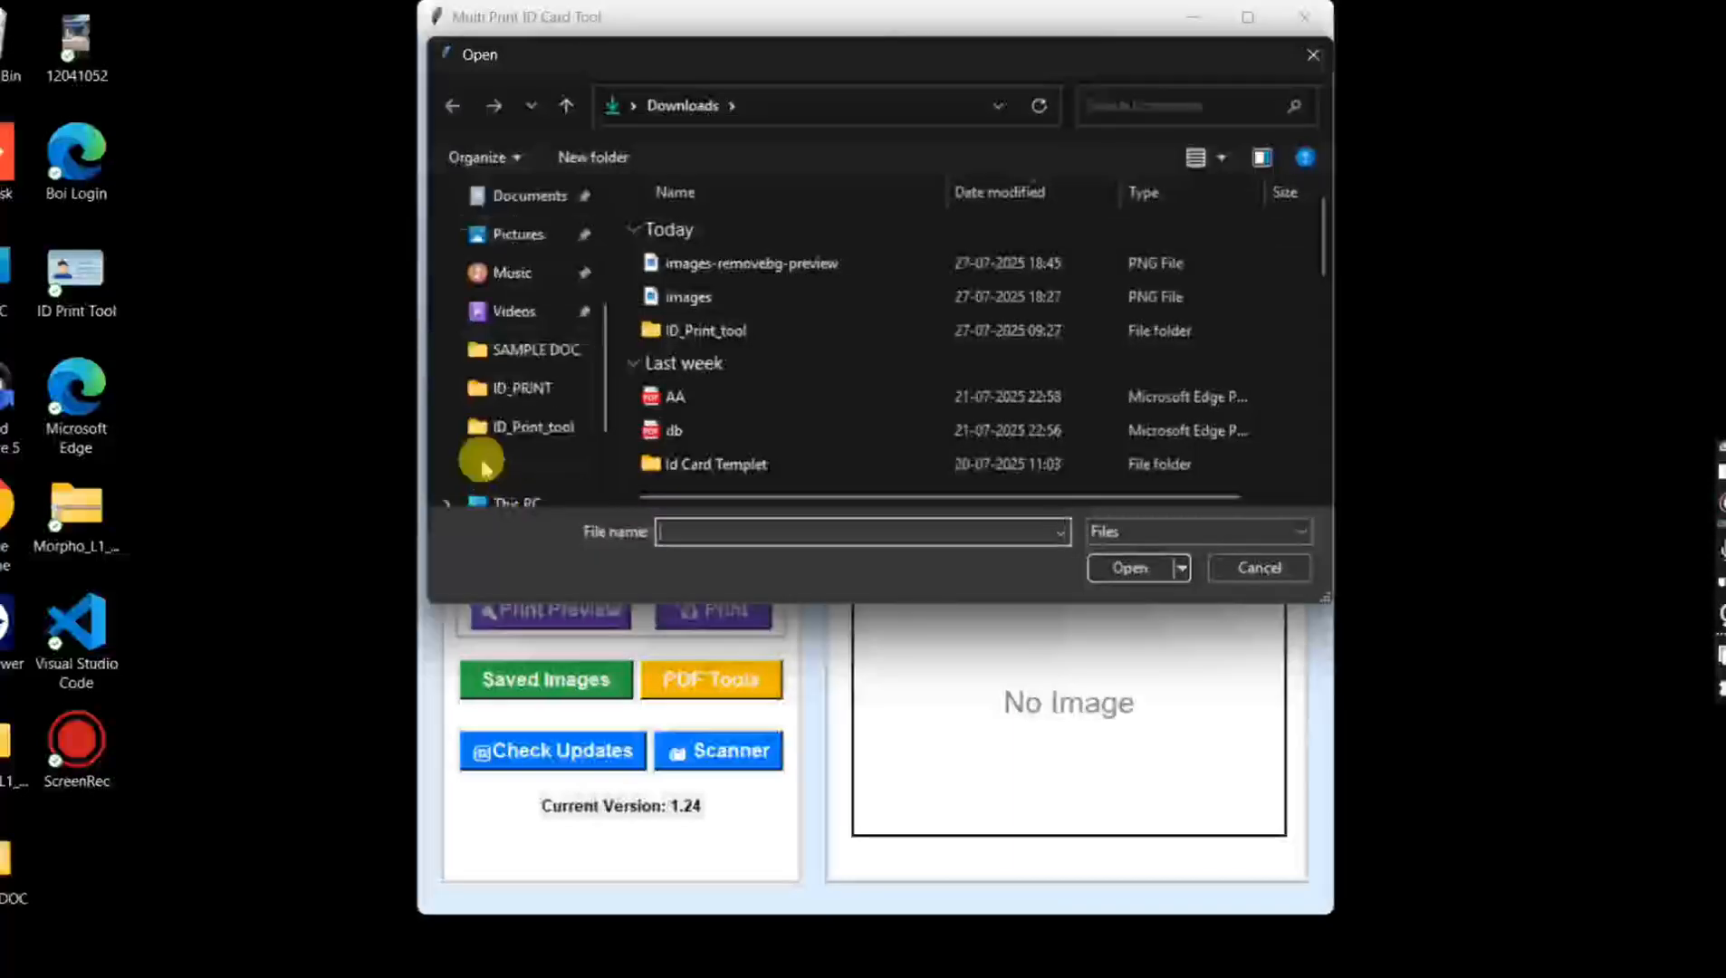
left_click(534, 353)
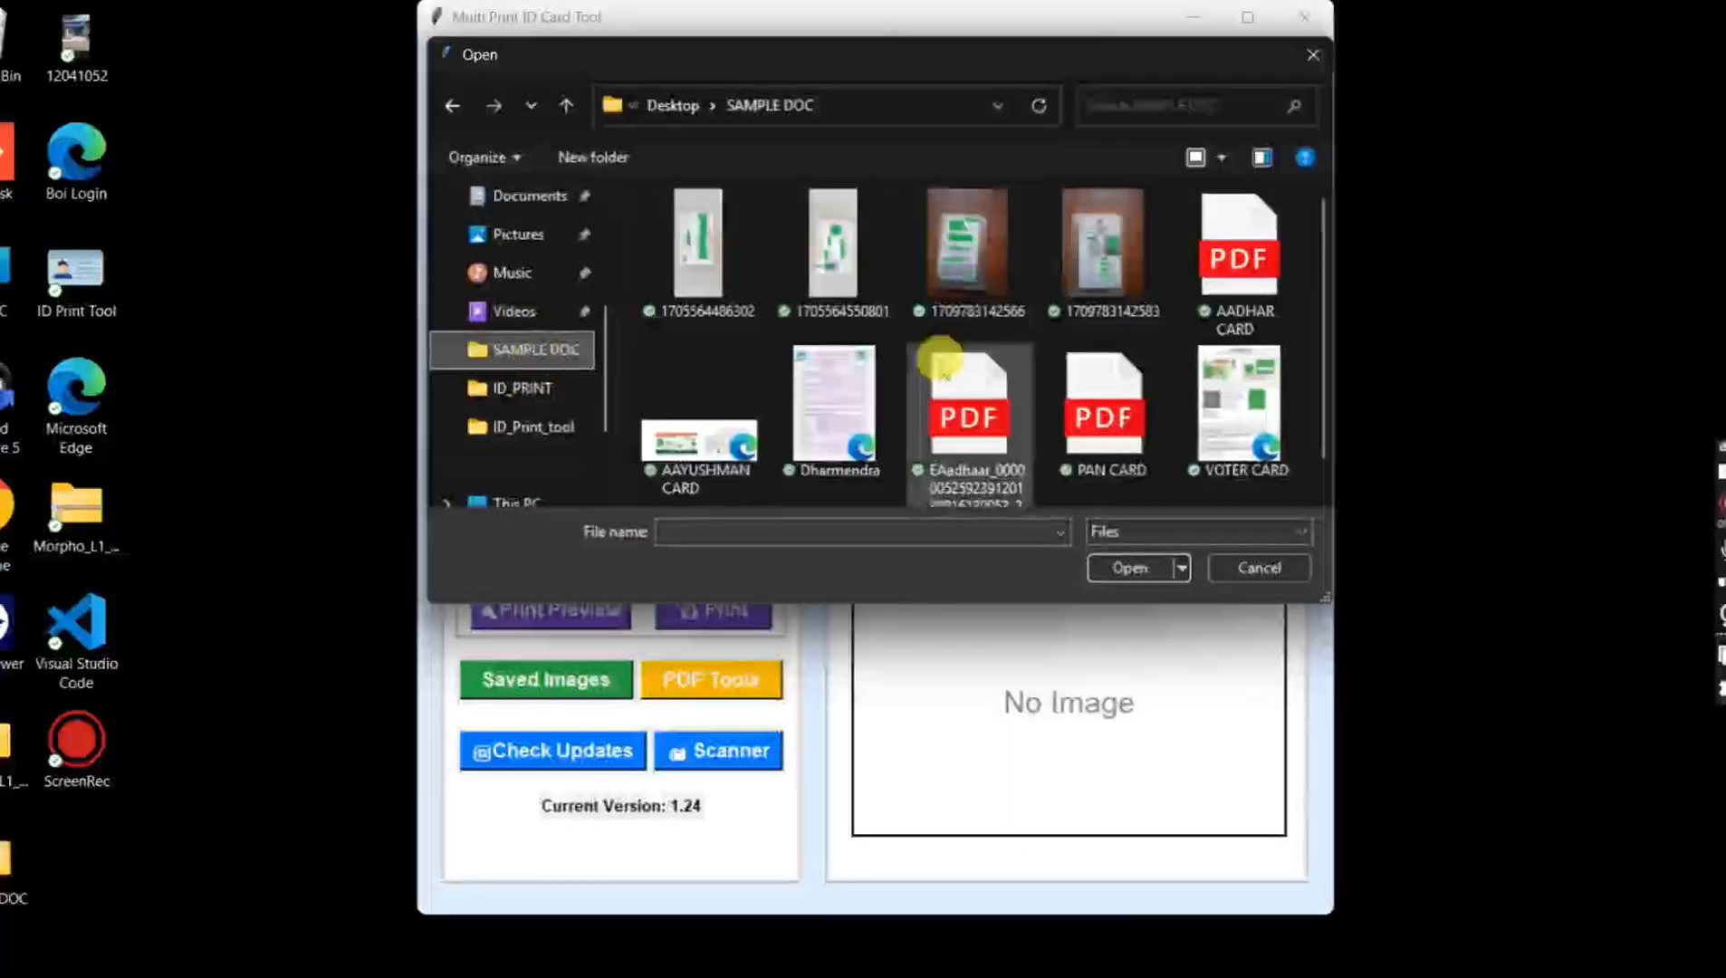
double_click(1266, 441)
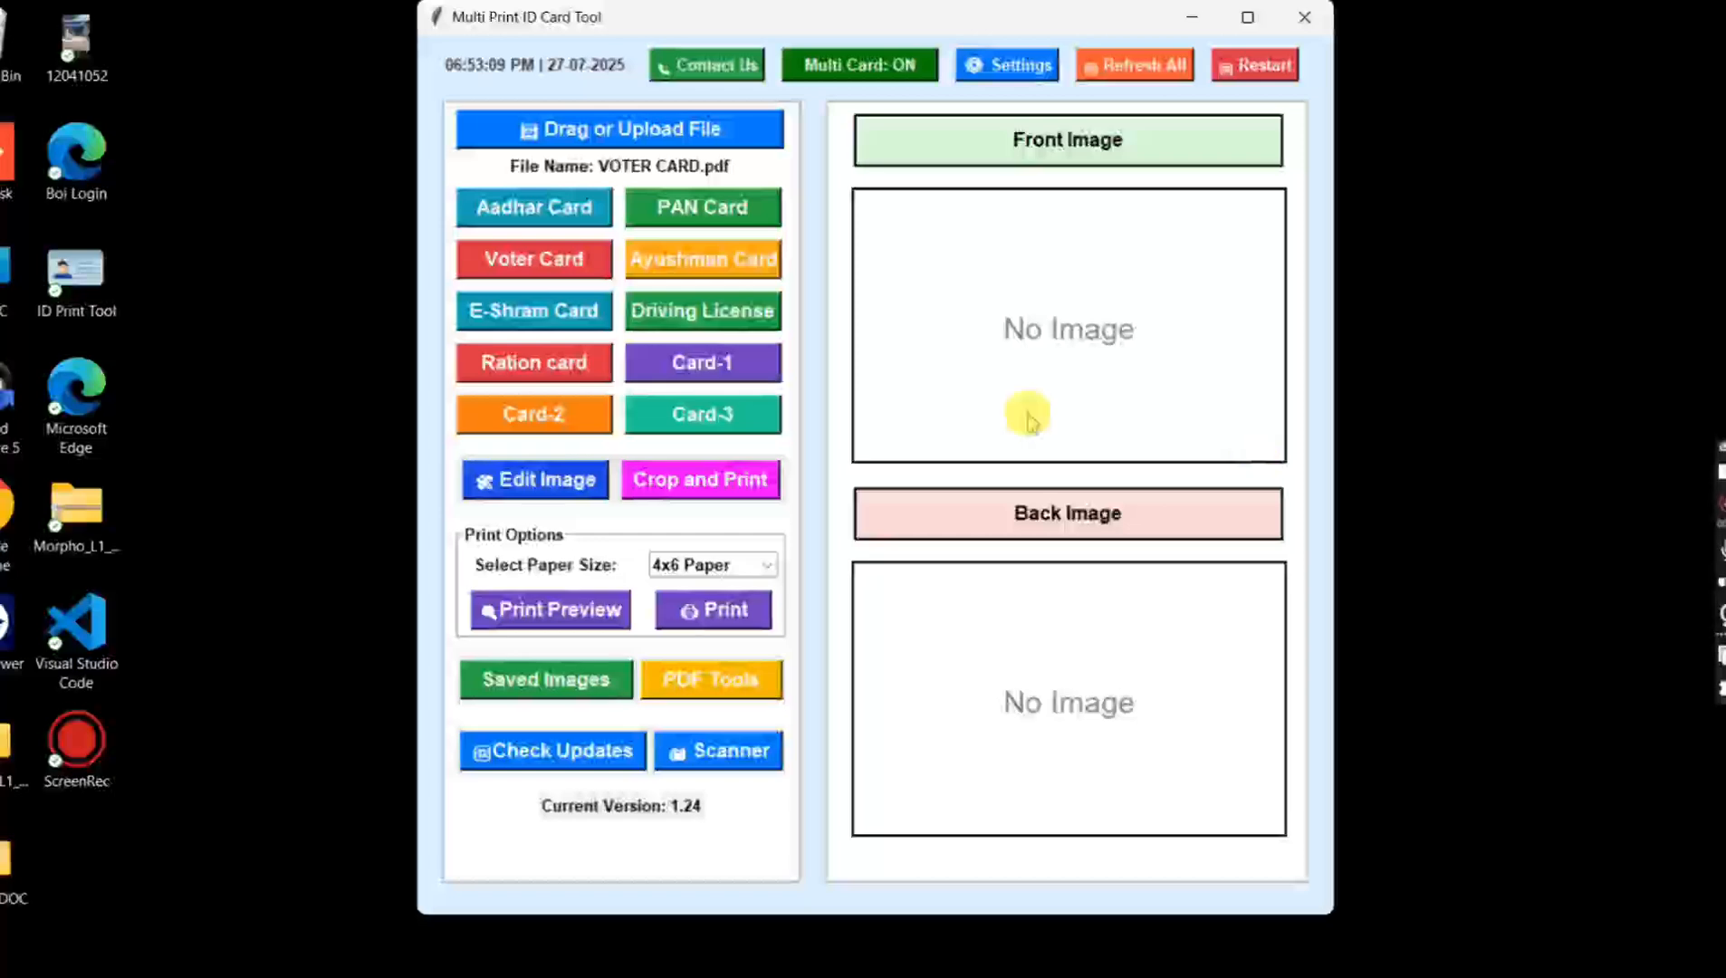
Step: Crop the loaded file as a Voter Card without editing it, and choose to prepare another ID card
left_click(547, 270)
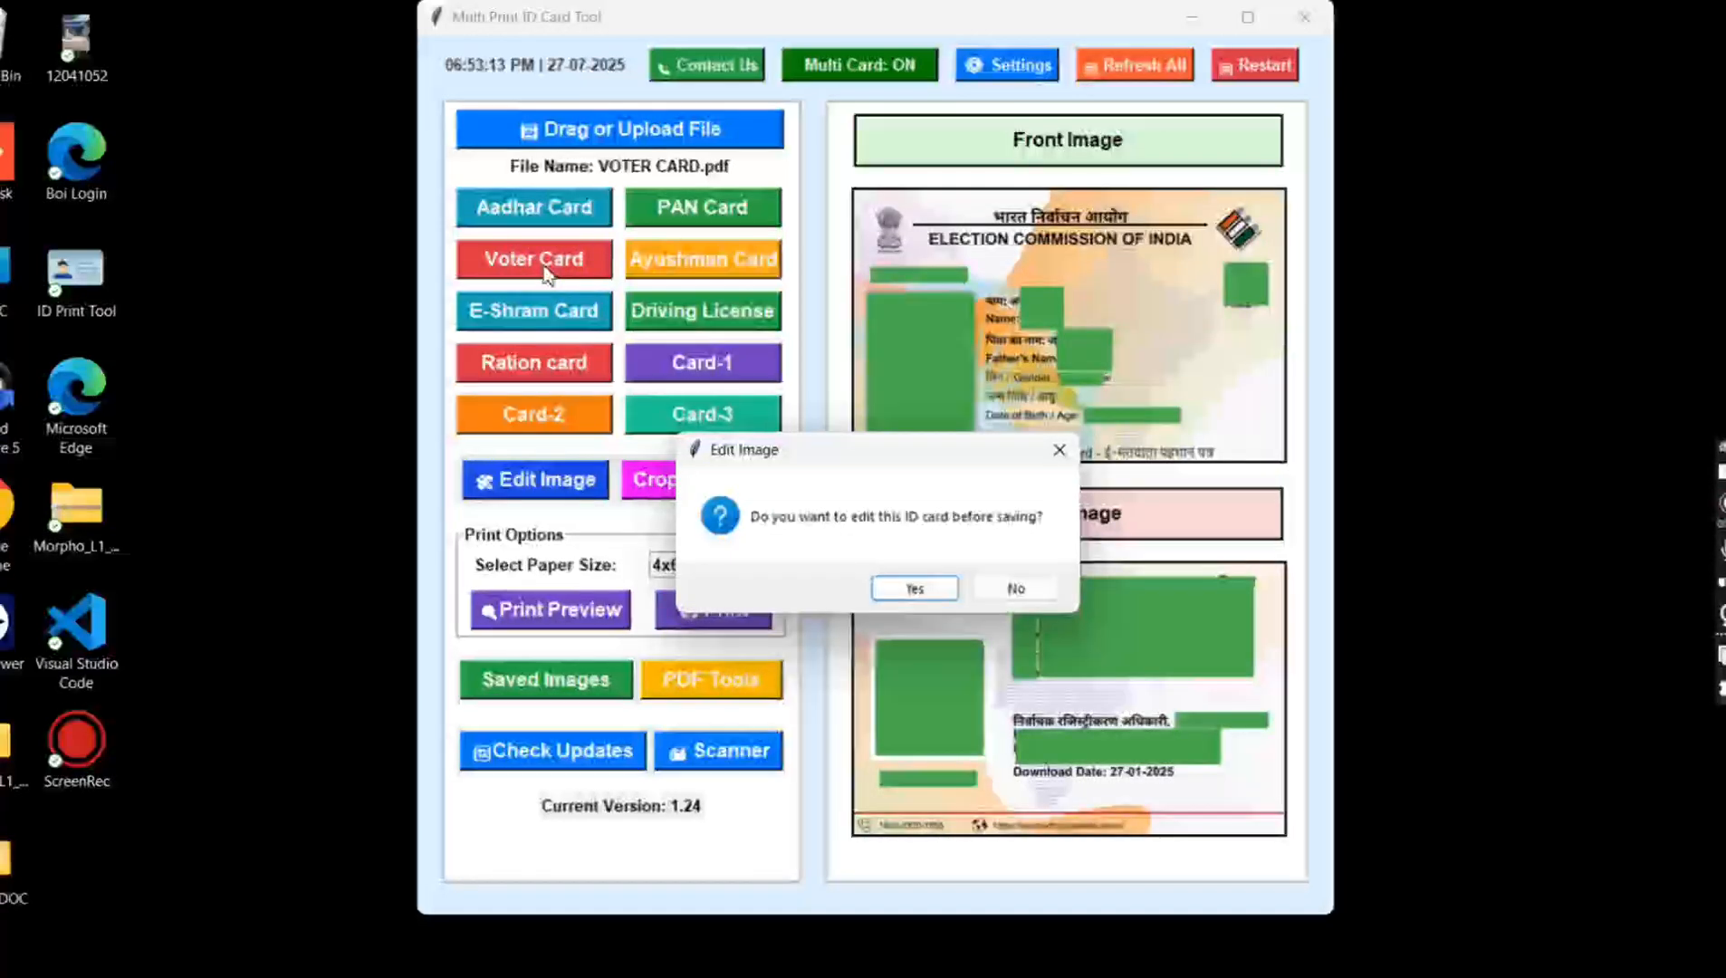
key("n")
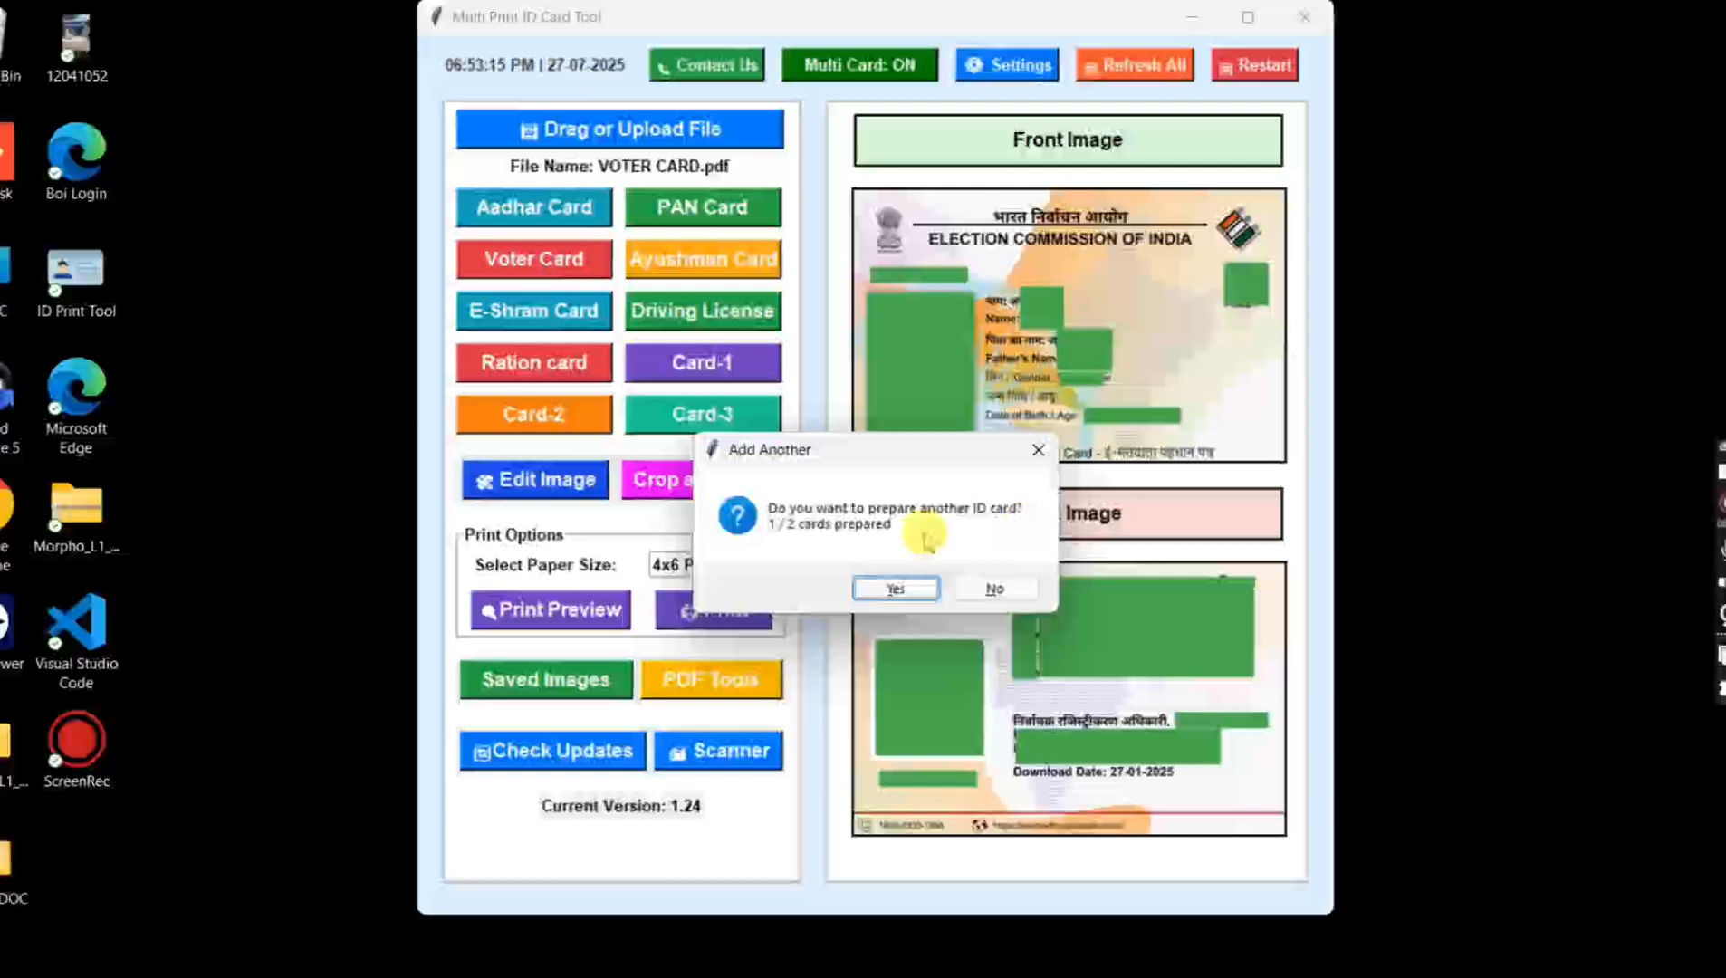
key("Return")
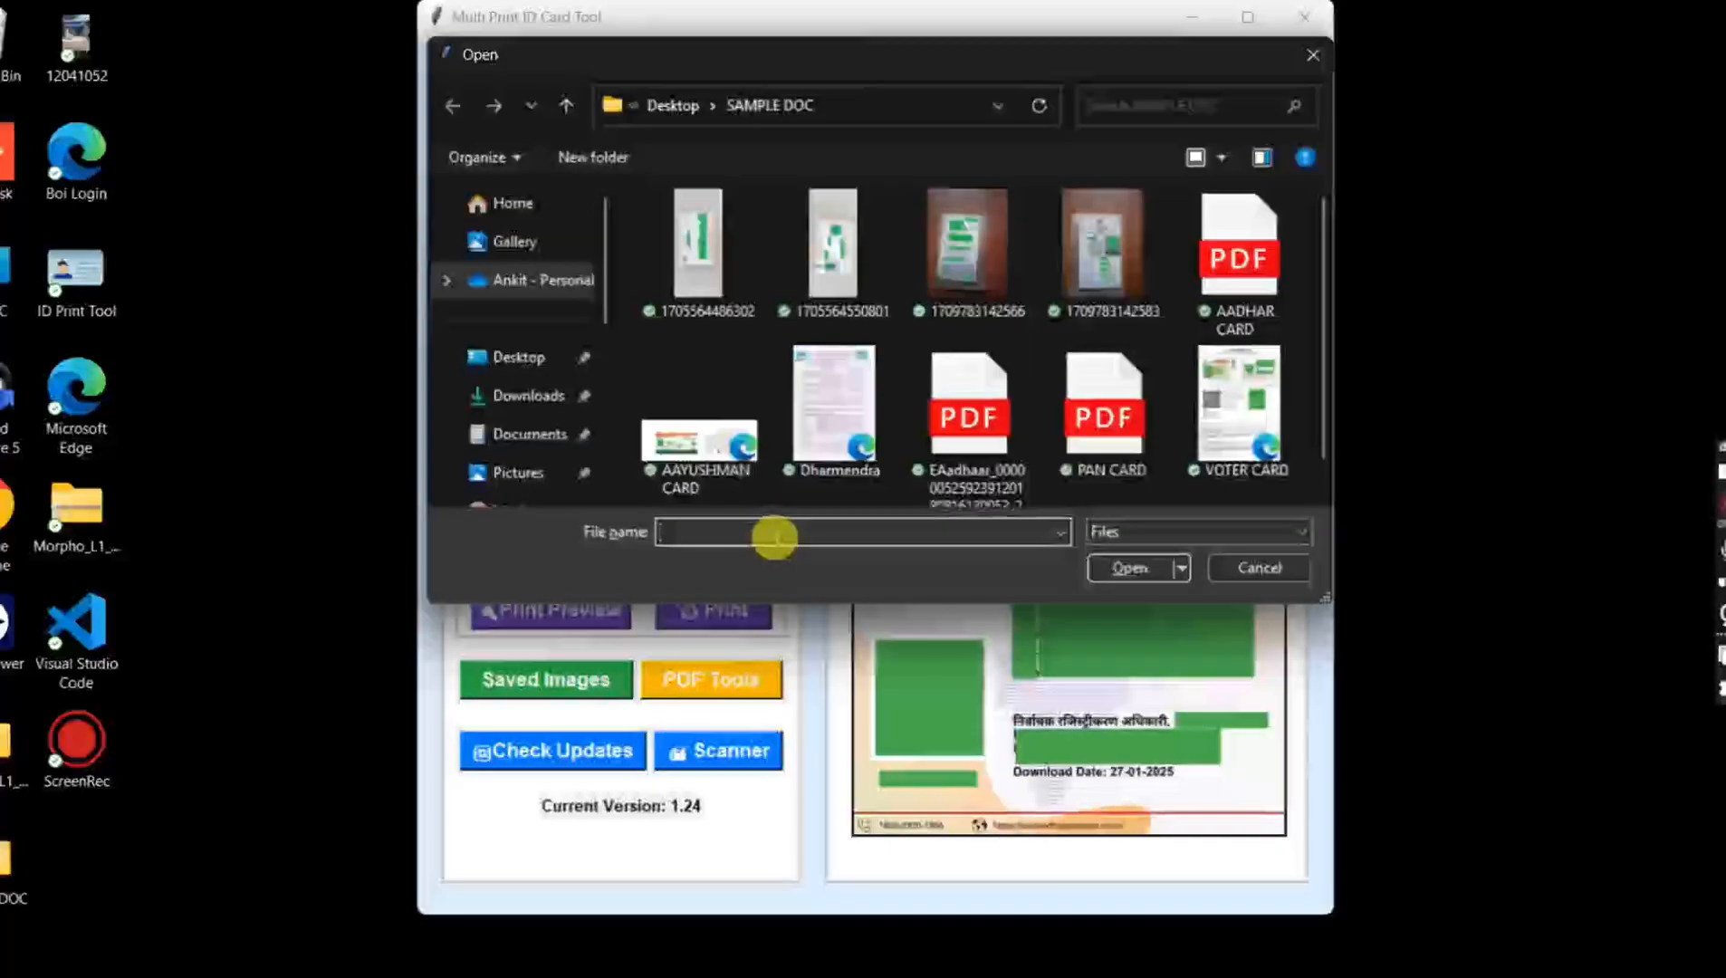
Step: Load AAYUSHMAN CARD as the second card and crop it as an Ayushman Card without editing, bringing up the two-card preview
double_click(677, 427)
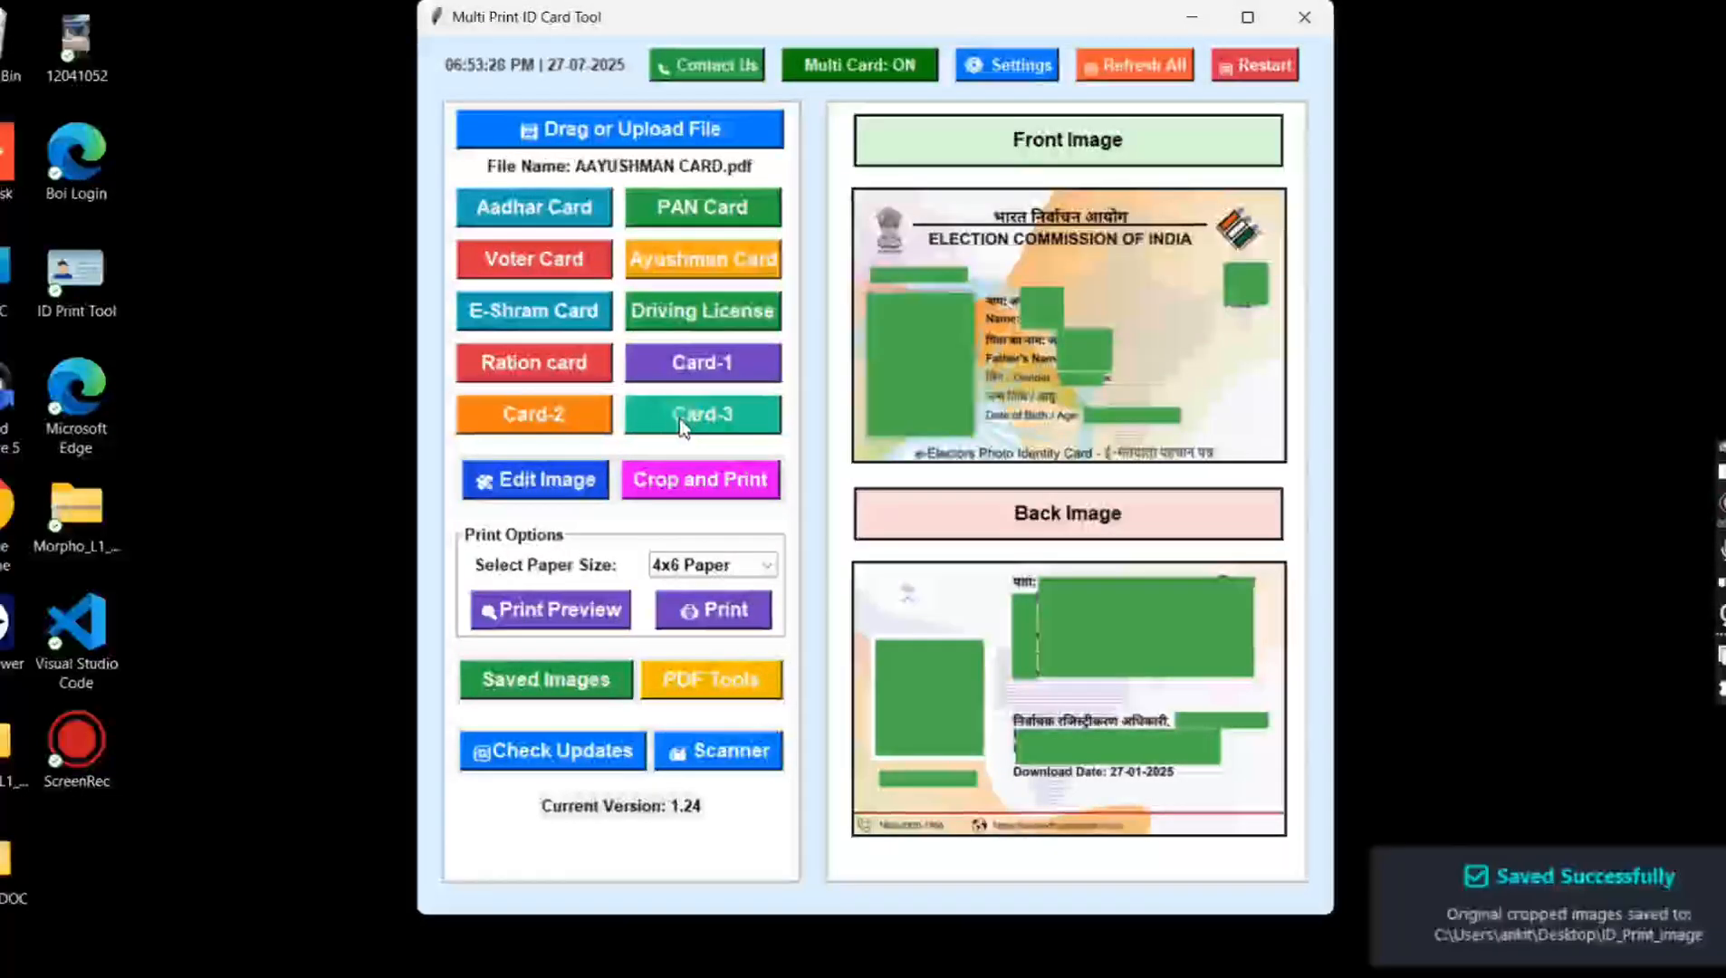
left_click(680, 265)
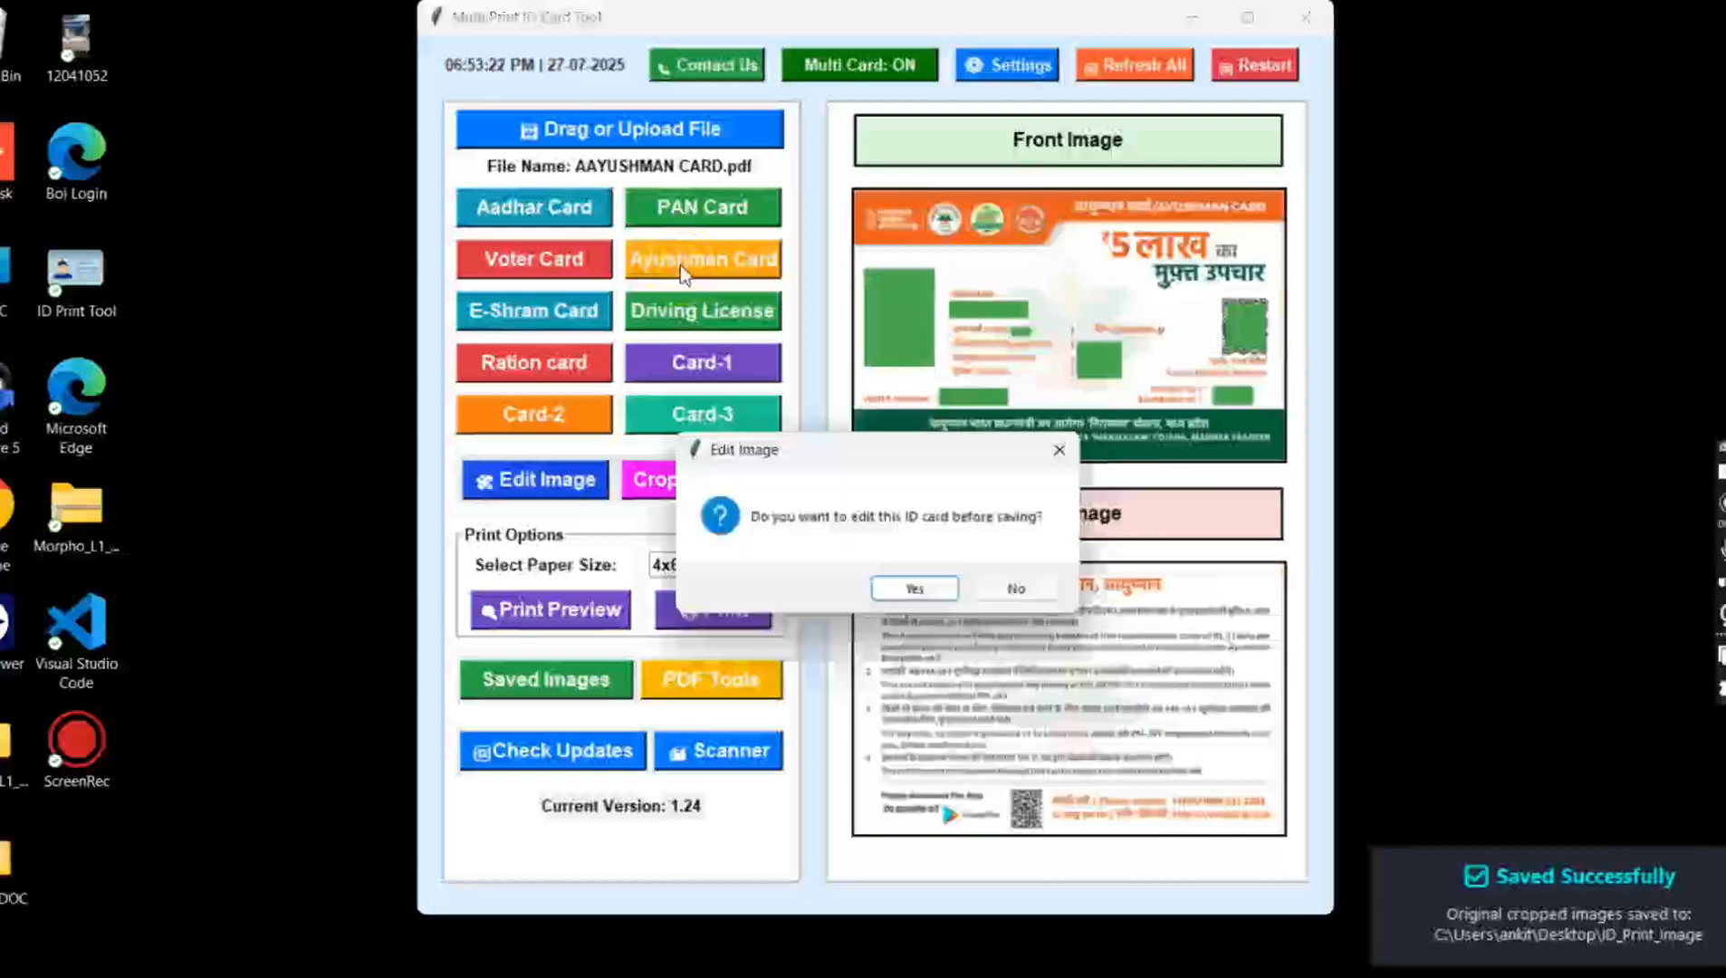
key("Return")
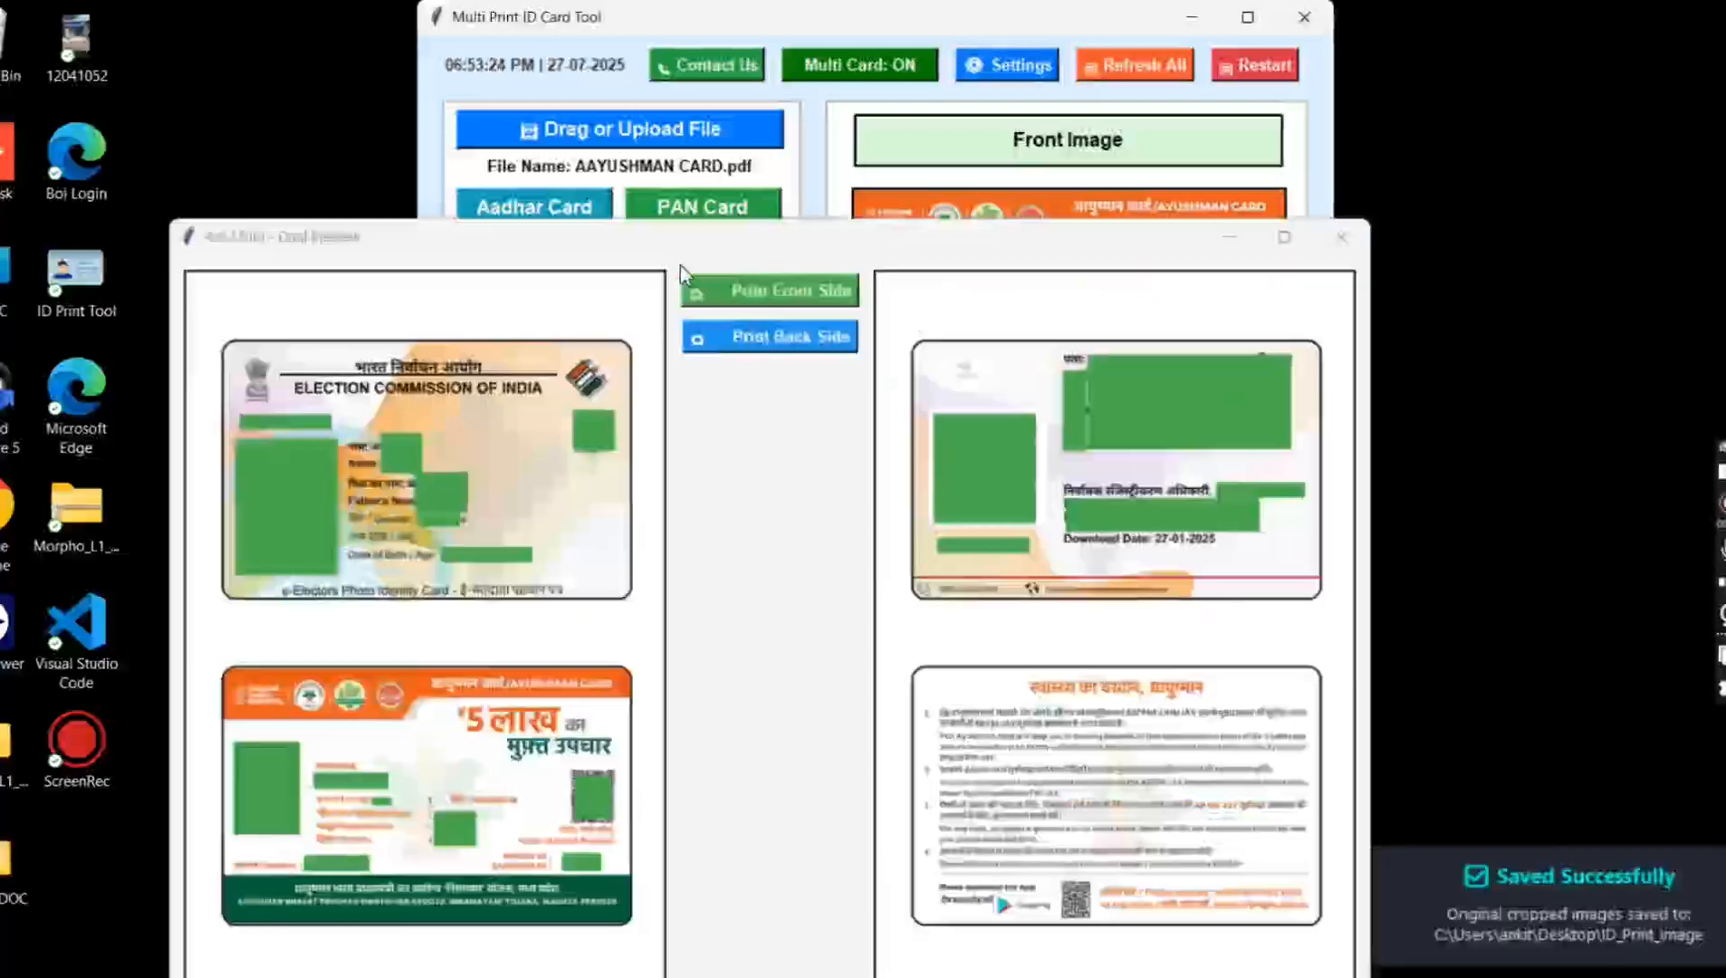
left_click_drag(688, 244, 632, 139)
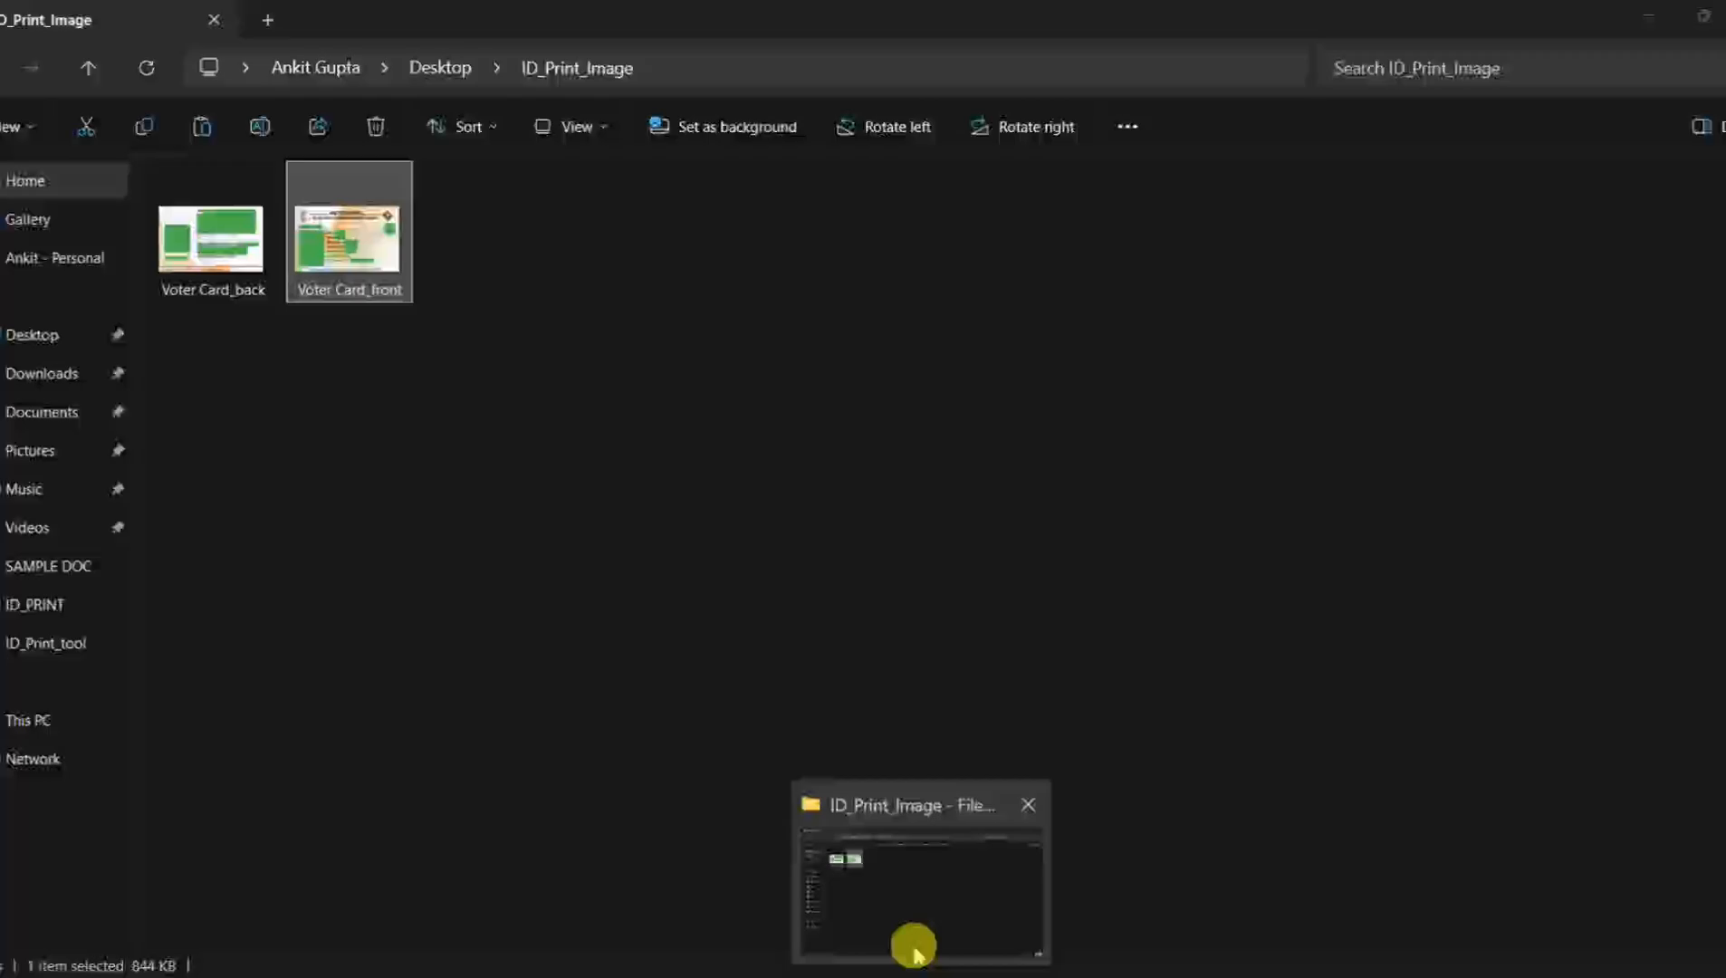
Step: Look through the saved front and back card images in the ID_Print_Image folder, starting with Ayushman Card_front
left_click(914, 946)
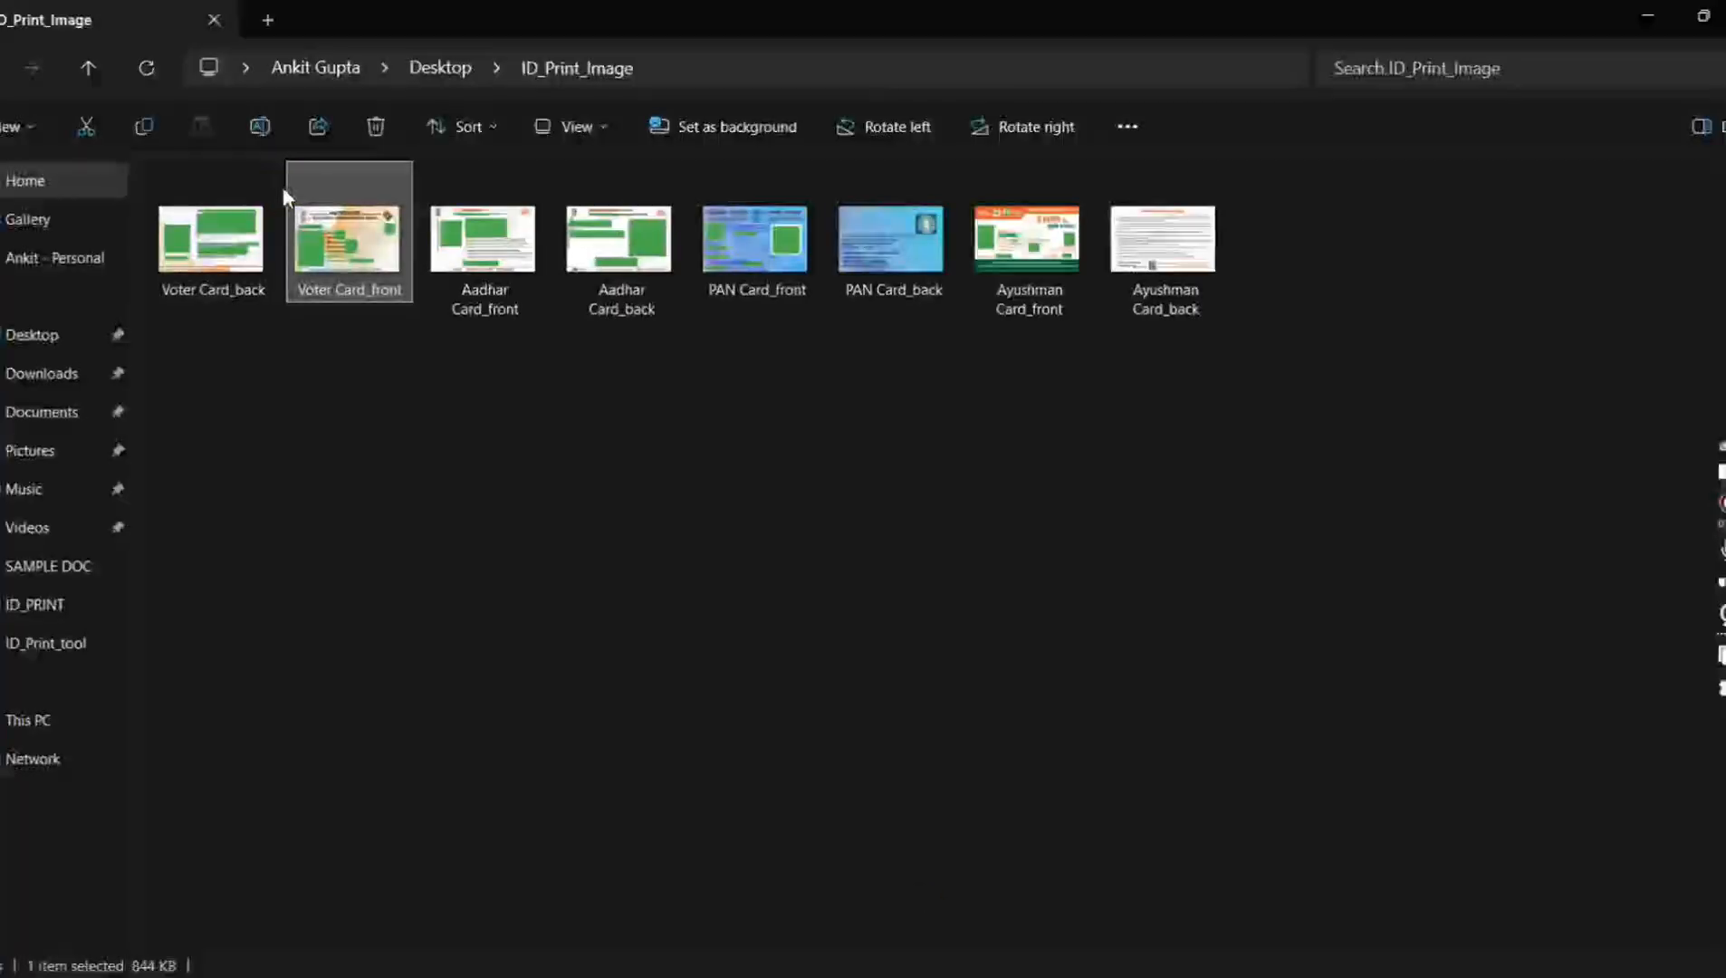
double_click(1027, 246)
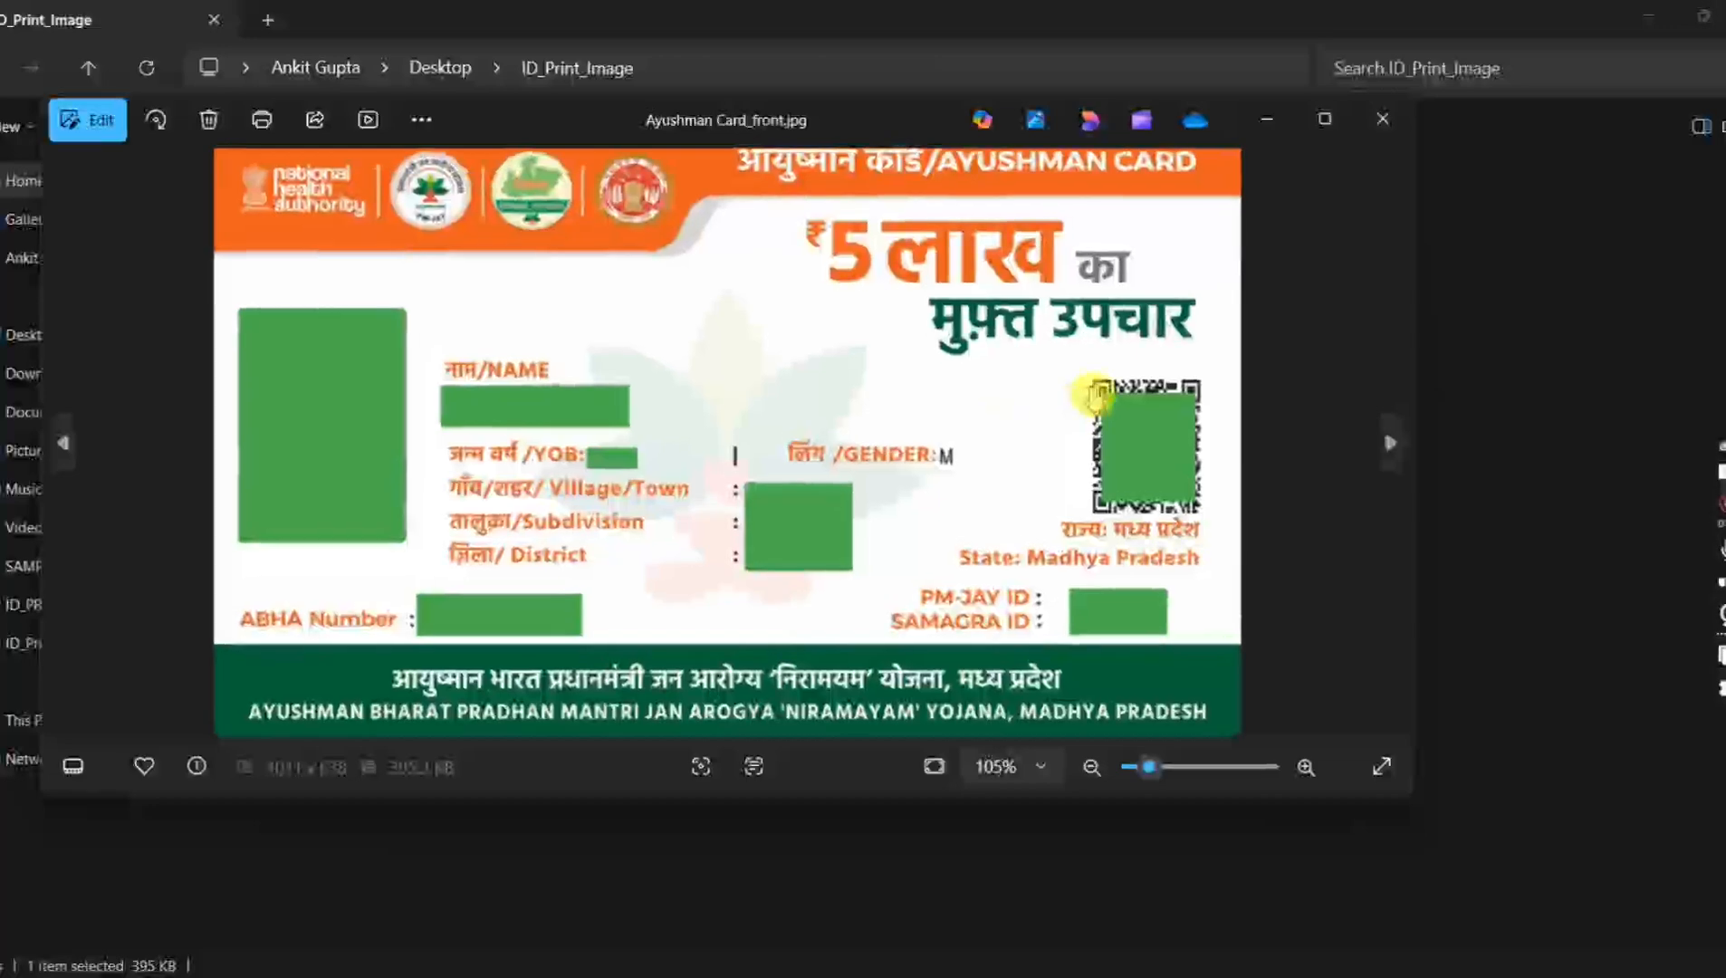
key("Left")
key("Left")
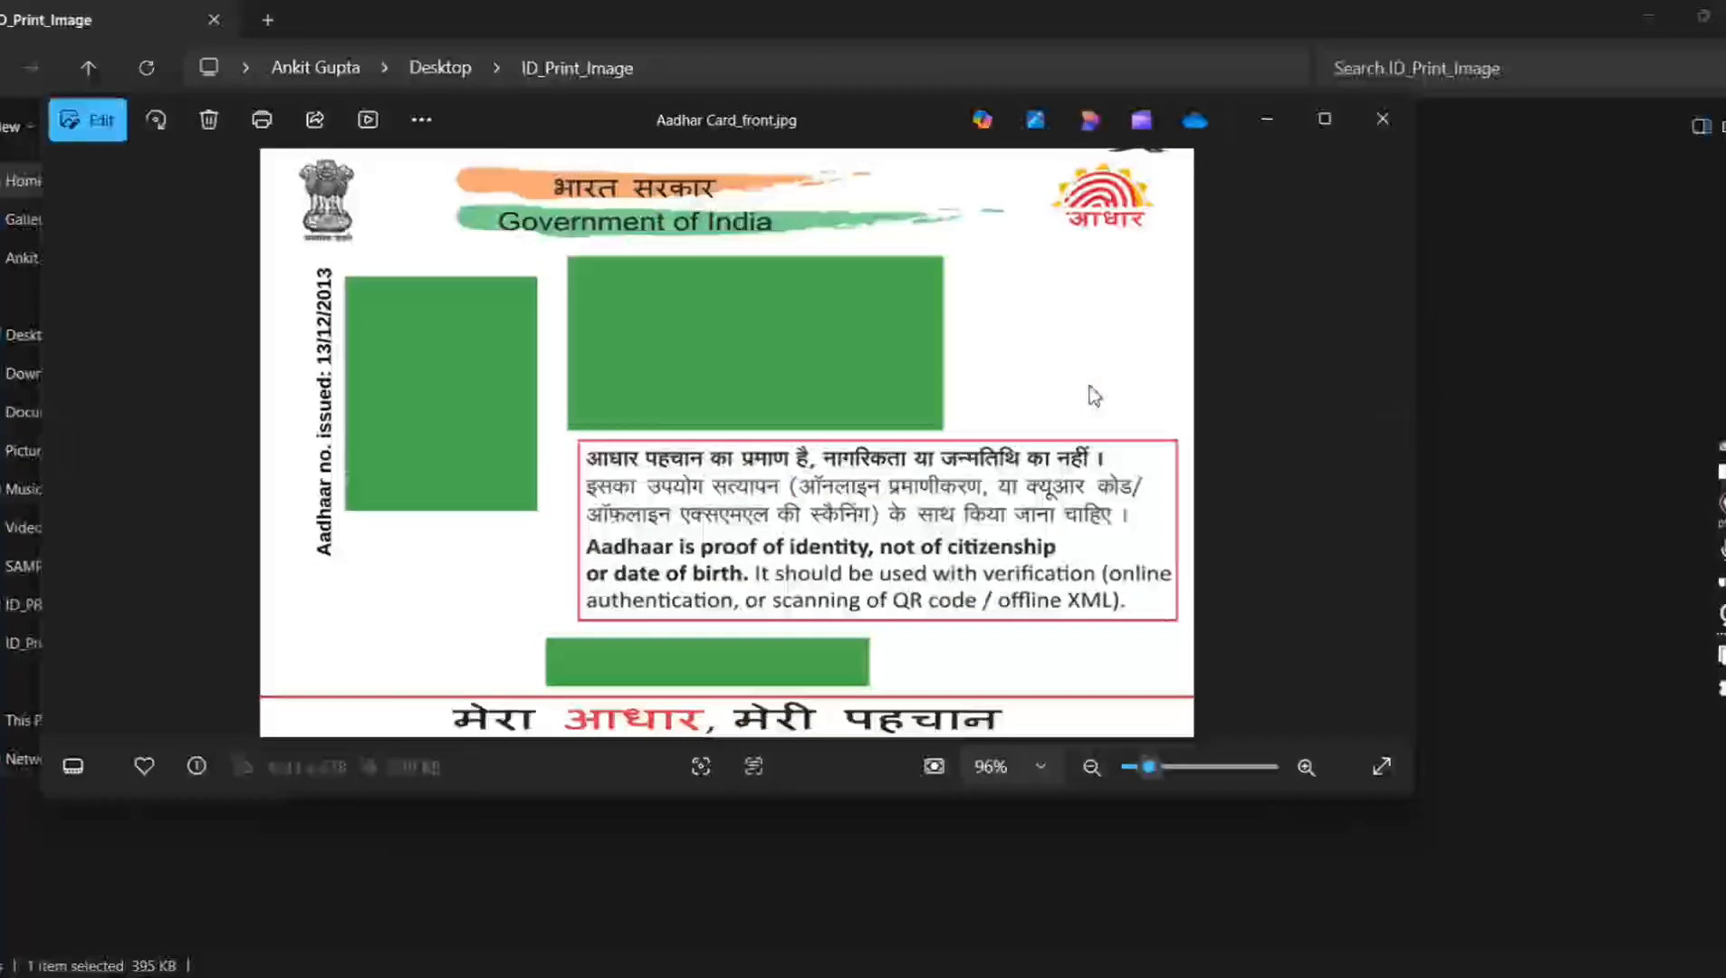
key("Left")
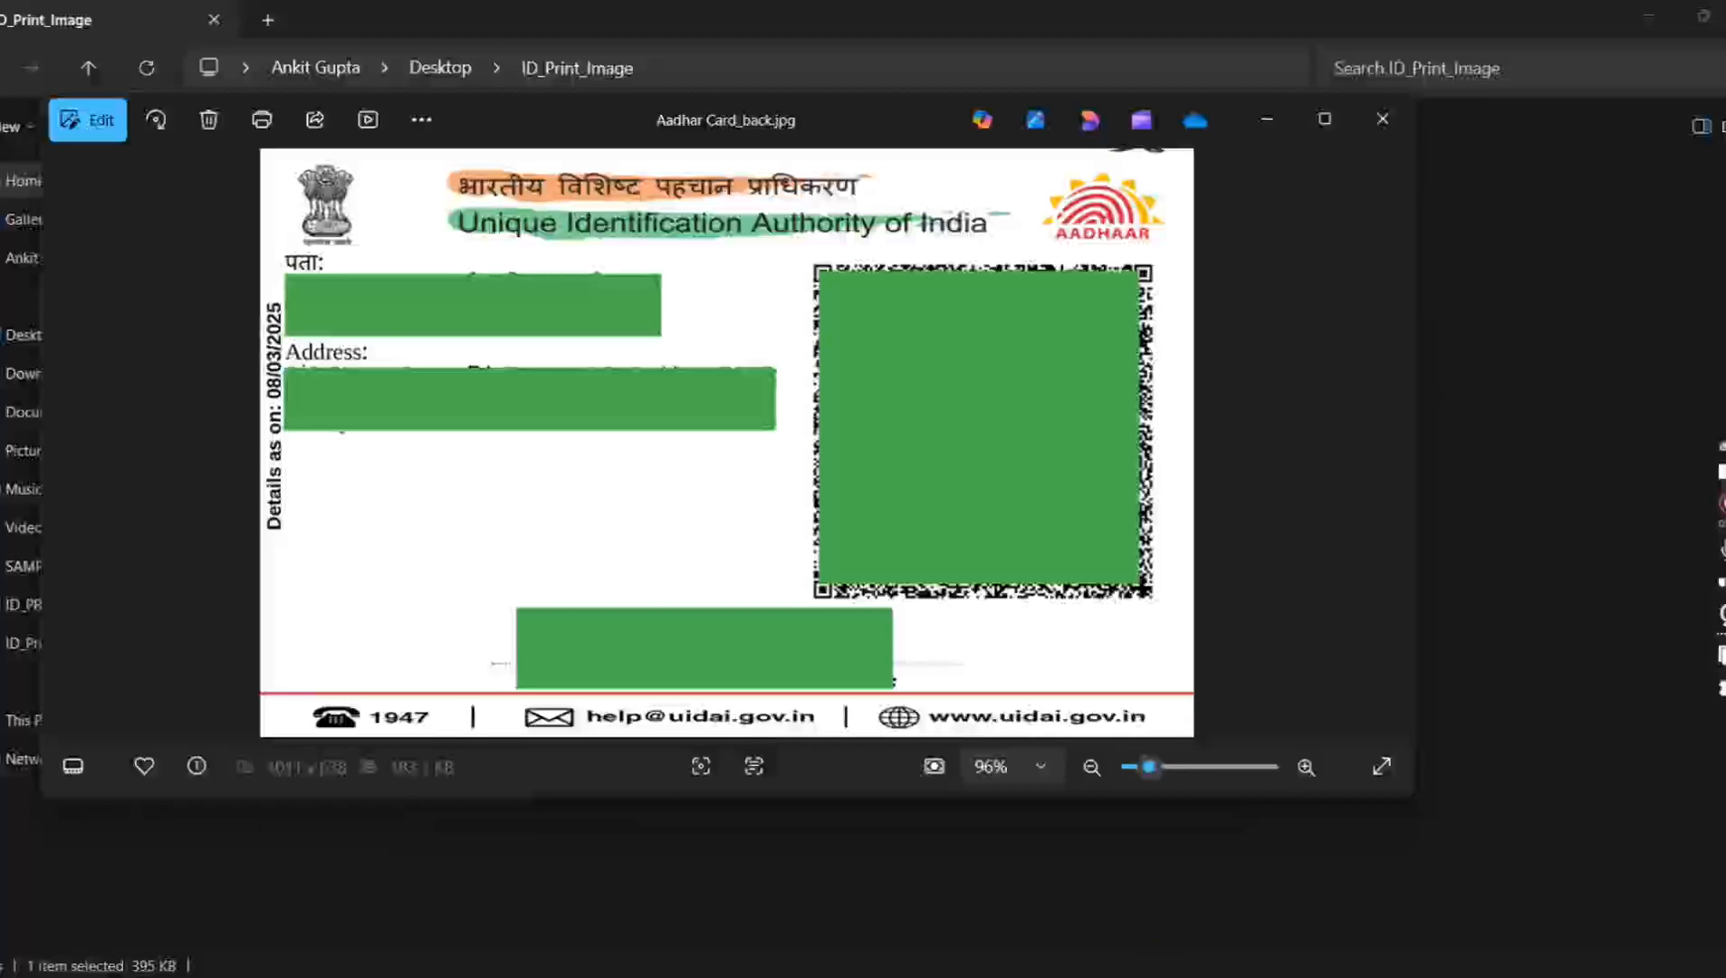
Step: Return to Multi Print ID Card Tool, switch Save Original Crop off and on again in the image settings, and close the settings
left_click(1082, 977)
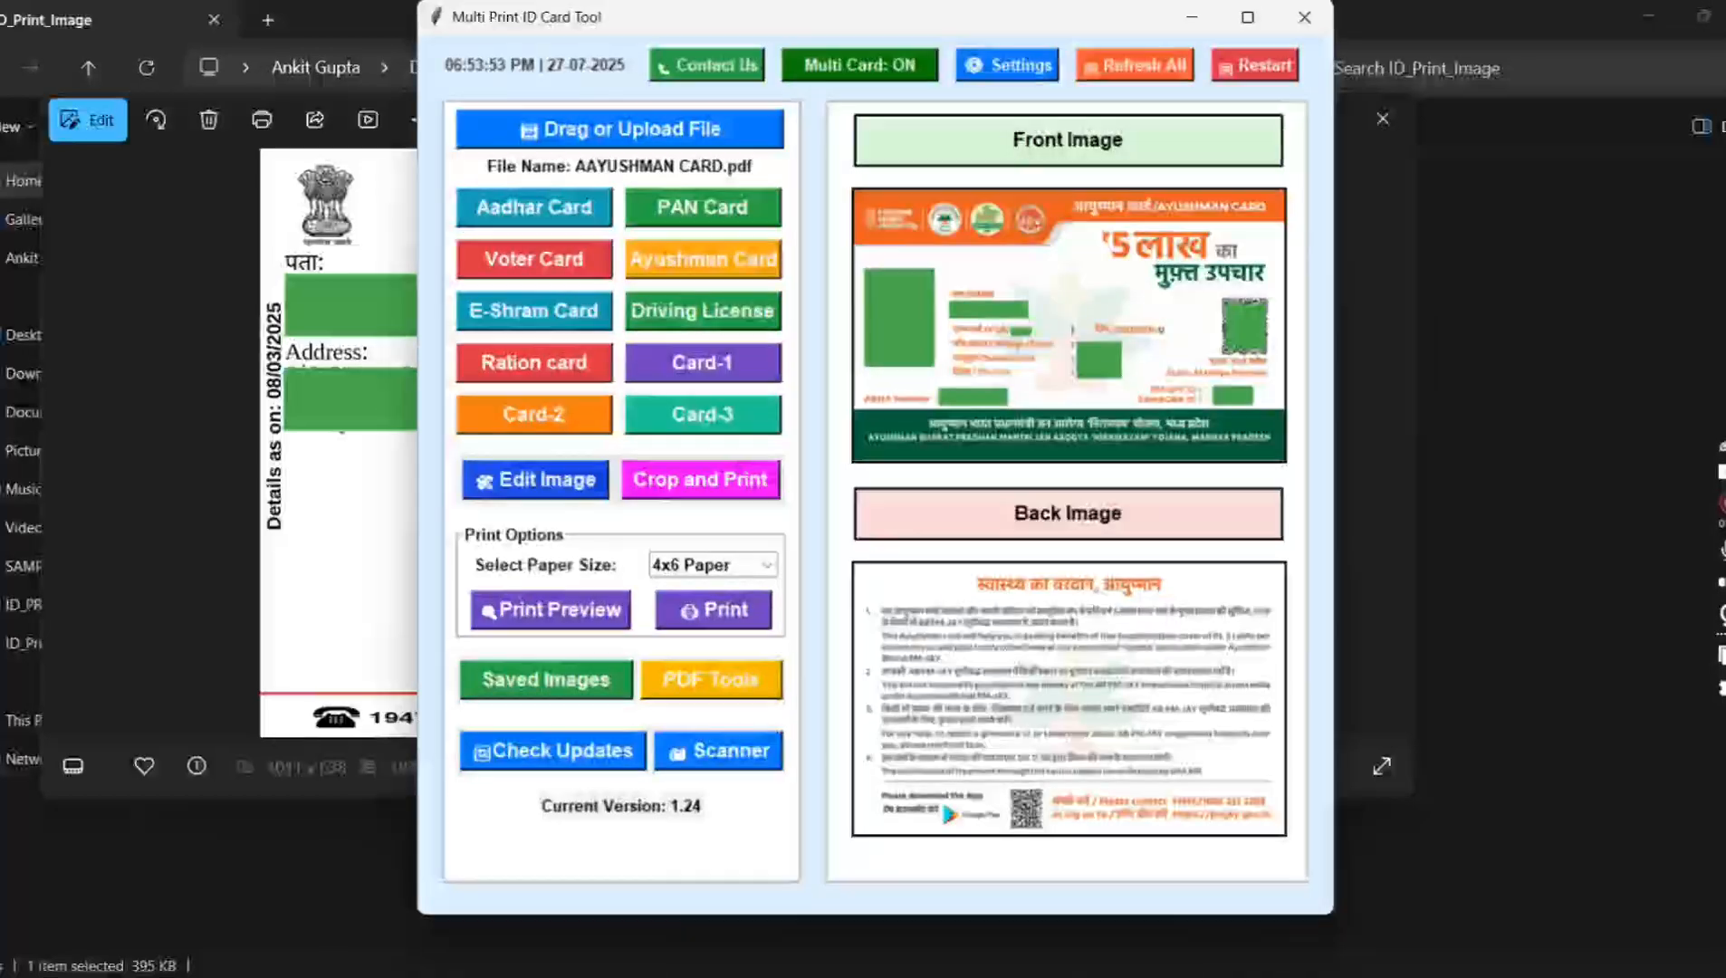
left_click(1017, 77)
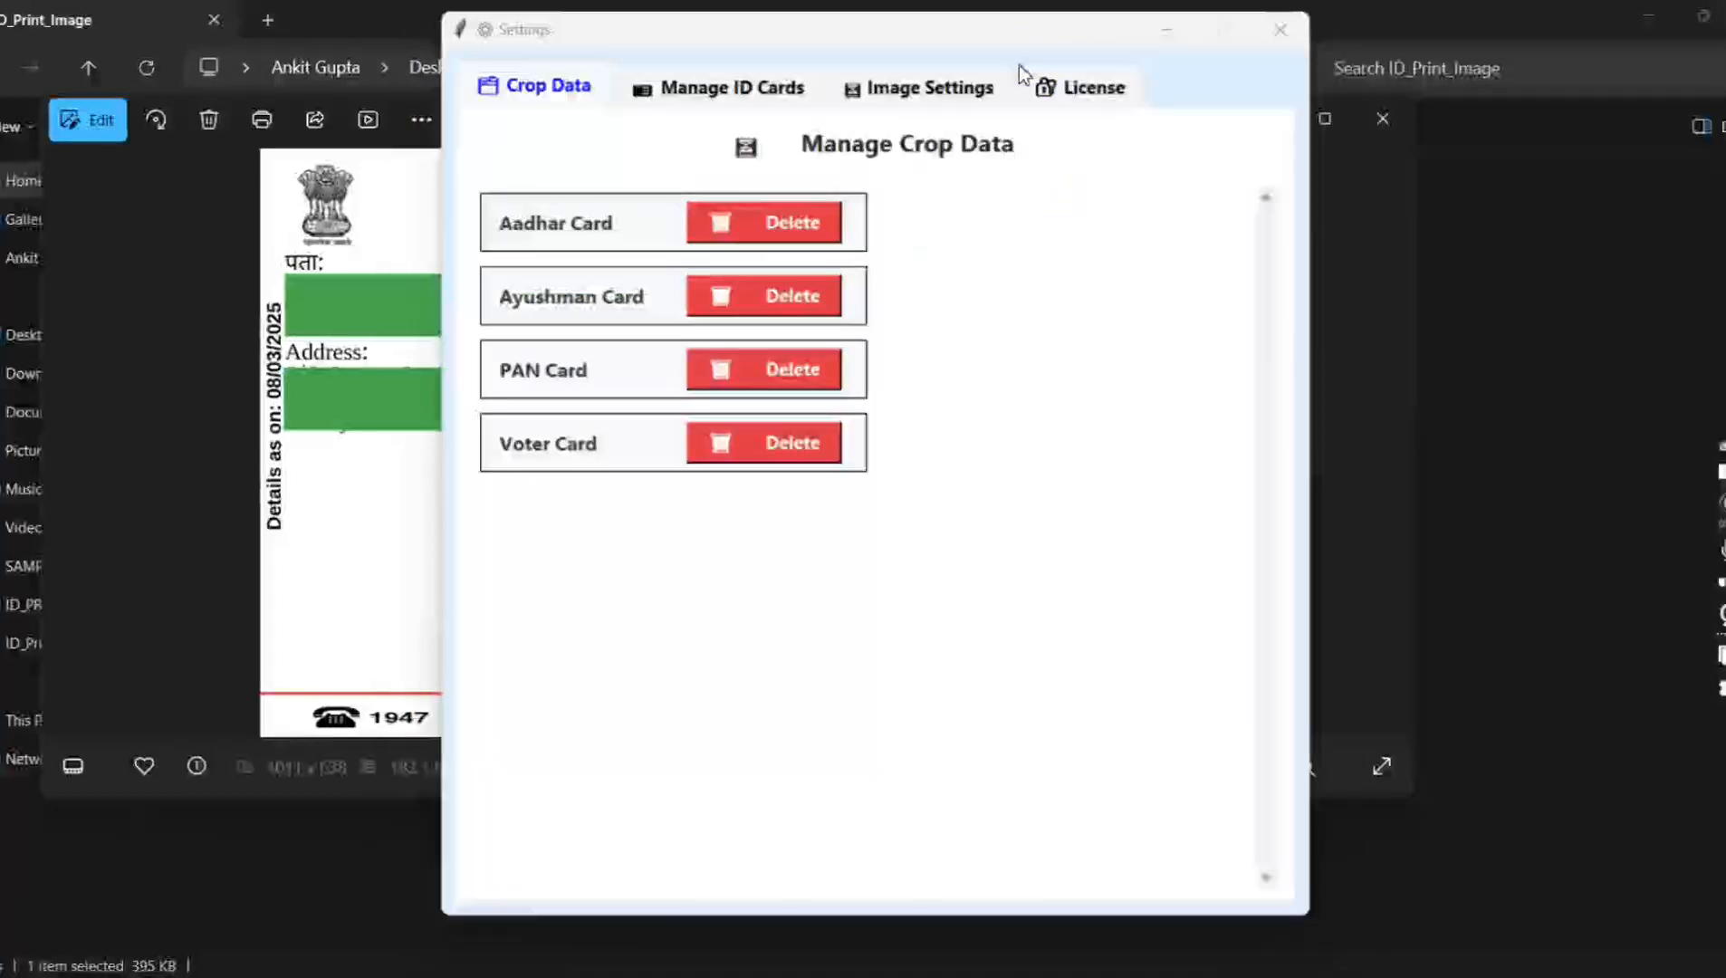
left_click(892, 88)
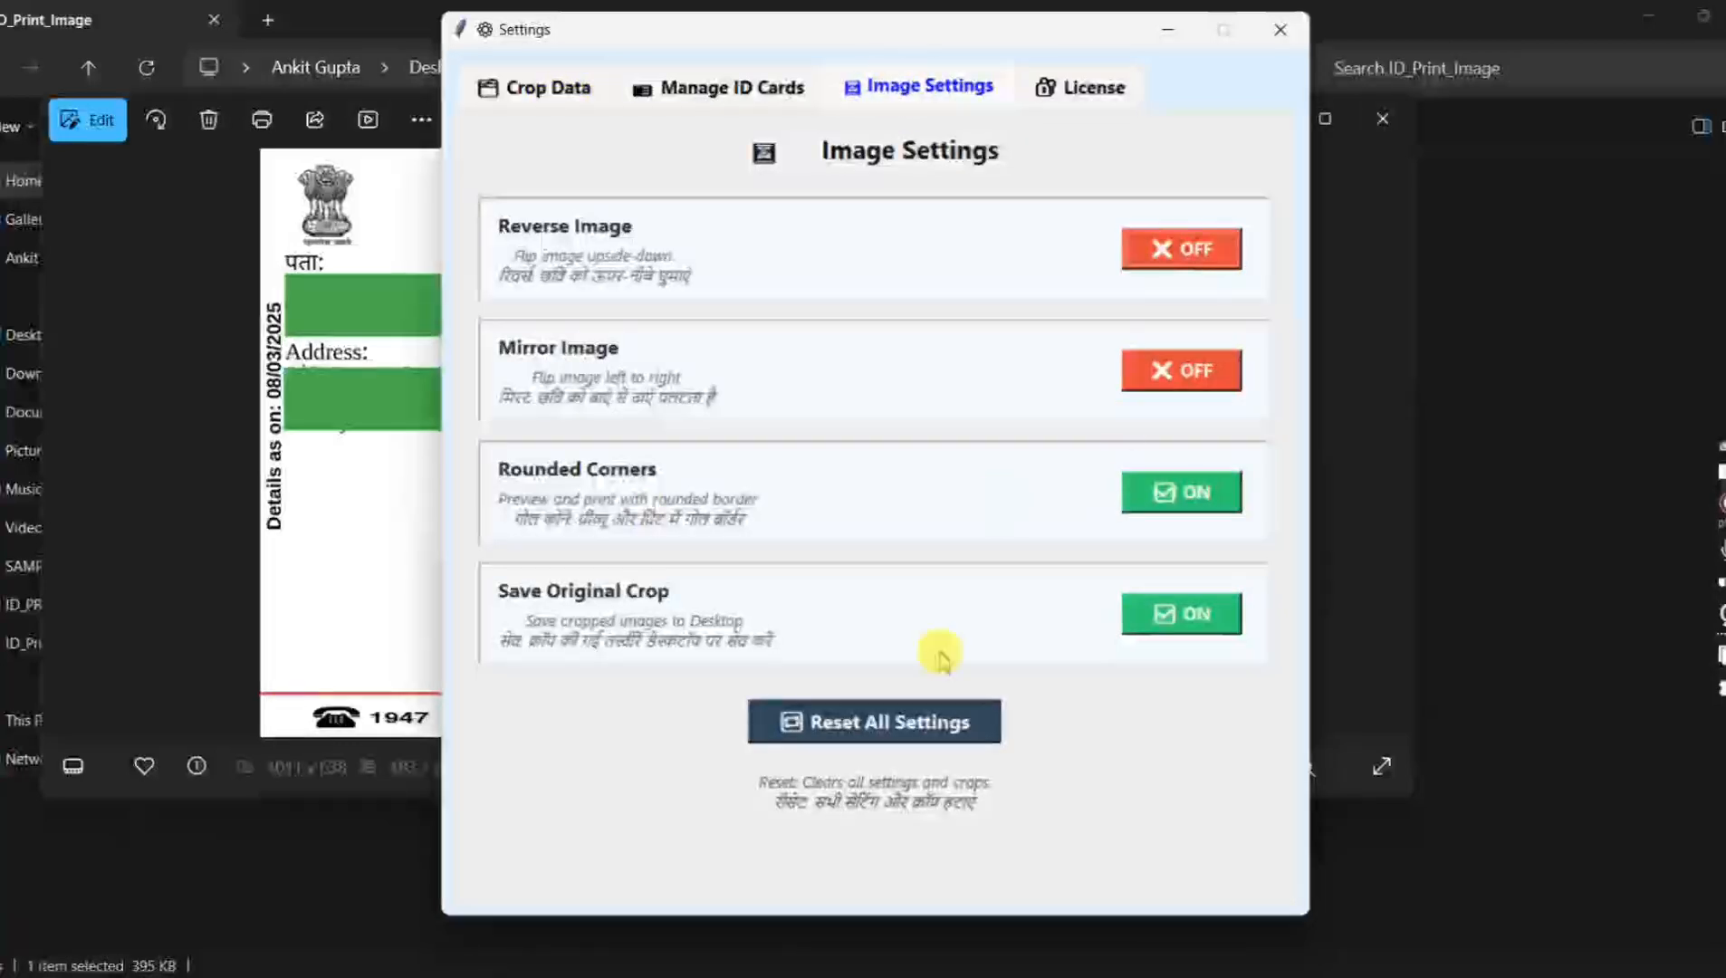
left_click(1193, 629)
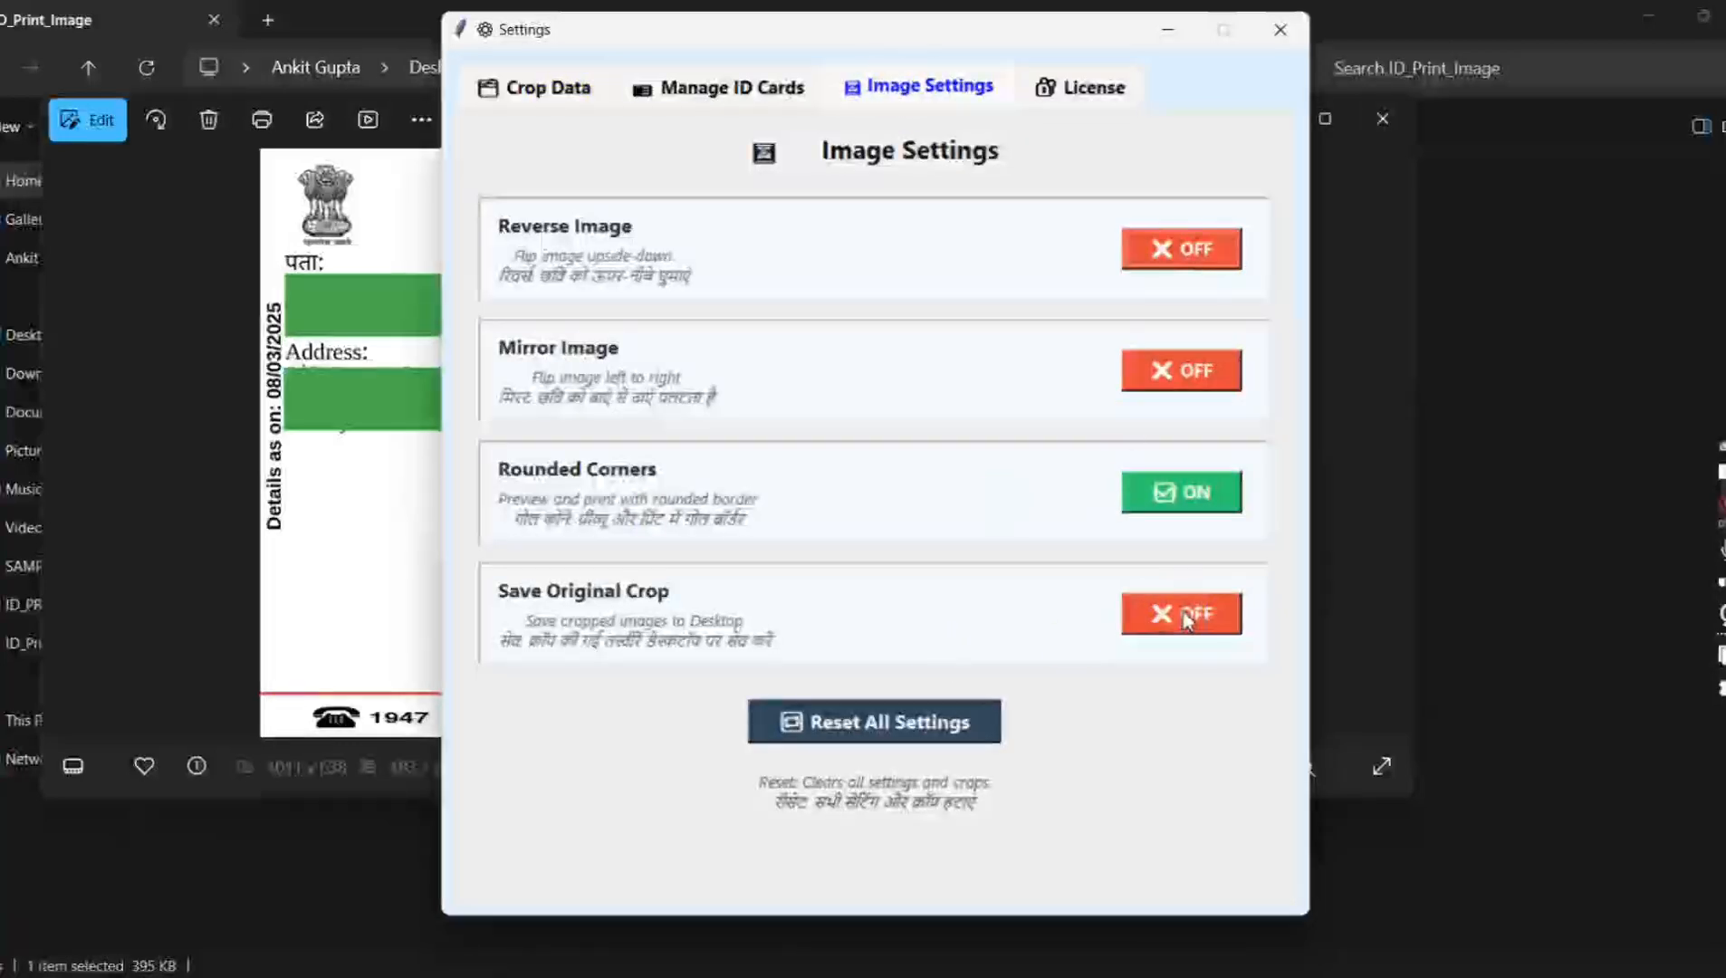
left_click(1186, 623)
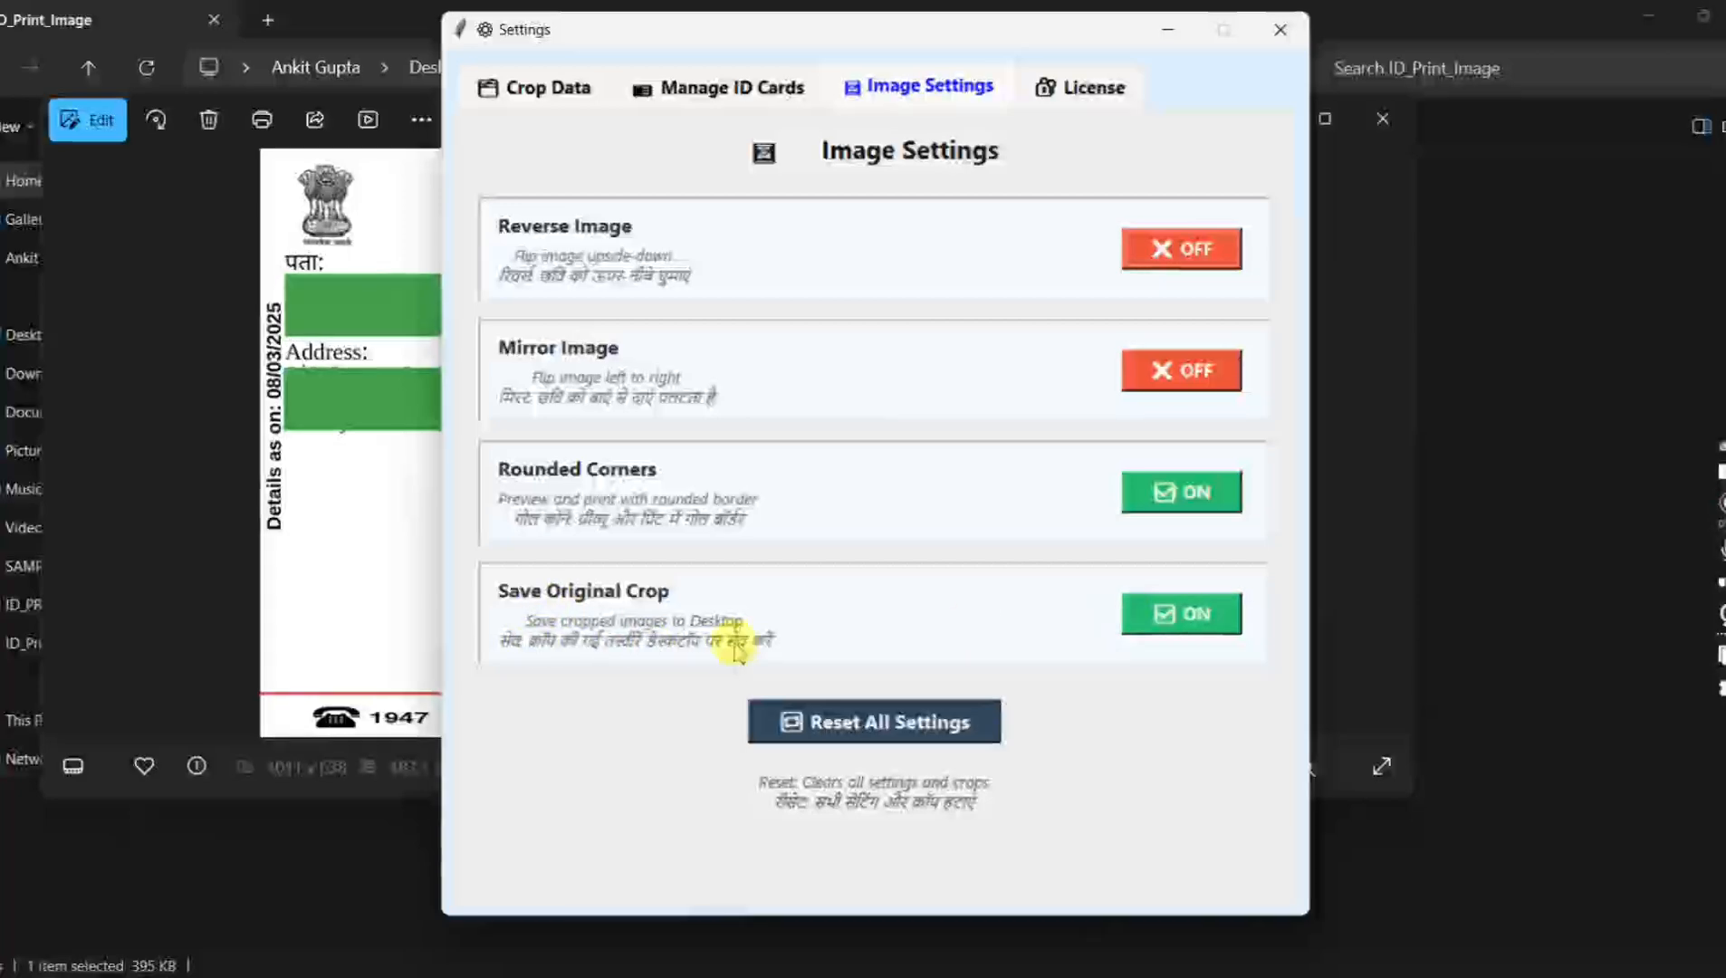
left_click(1279, 29)
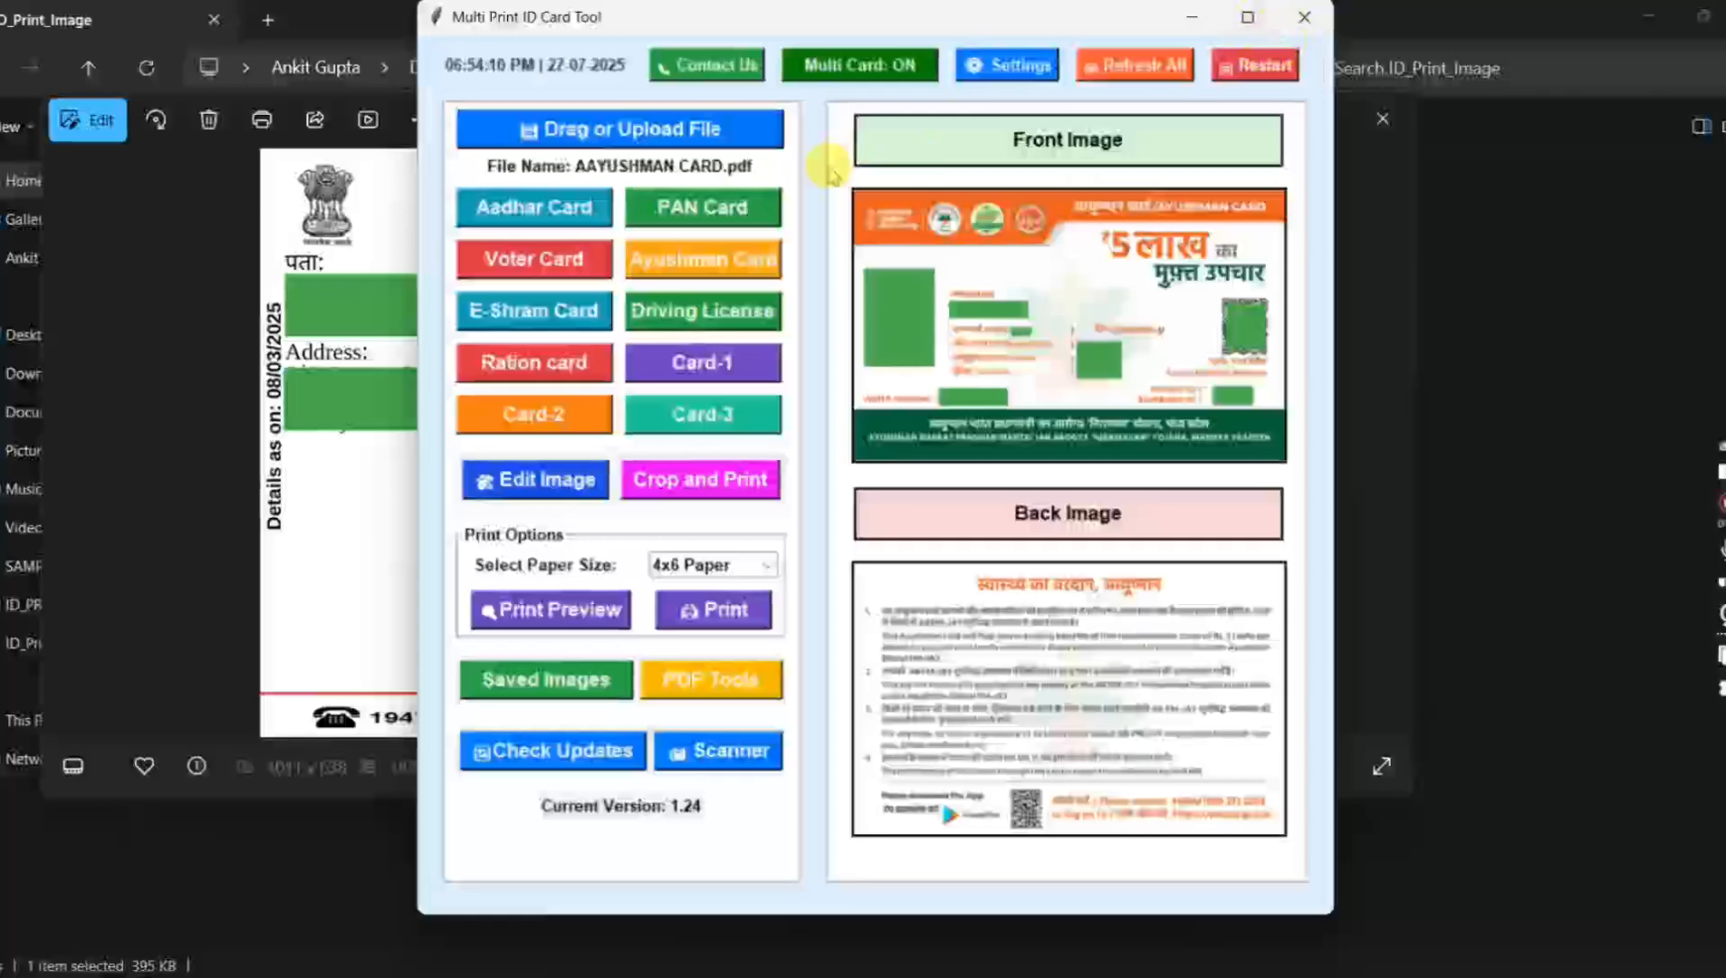
Step: Crop the Ayushman Card again without editing, and view the two-card 4x6 preview before closing it
left_click(666, 263)
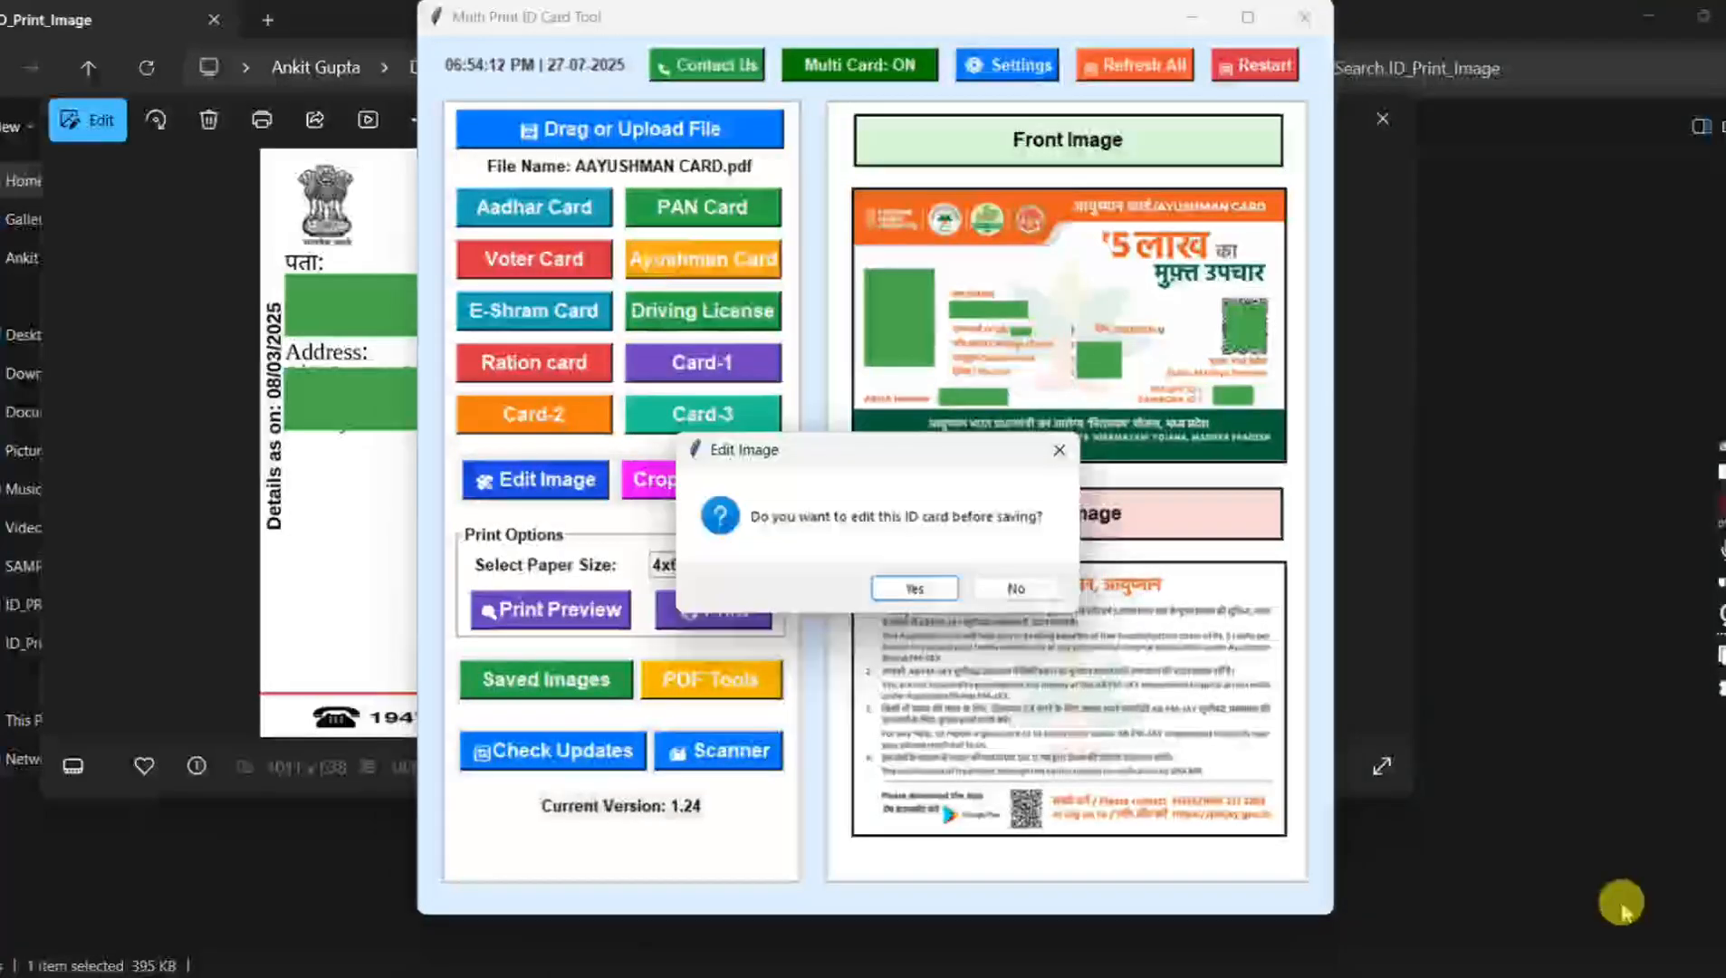
left_click(1009, 590)
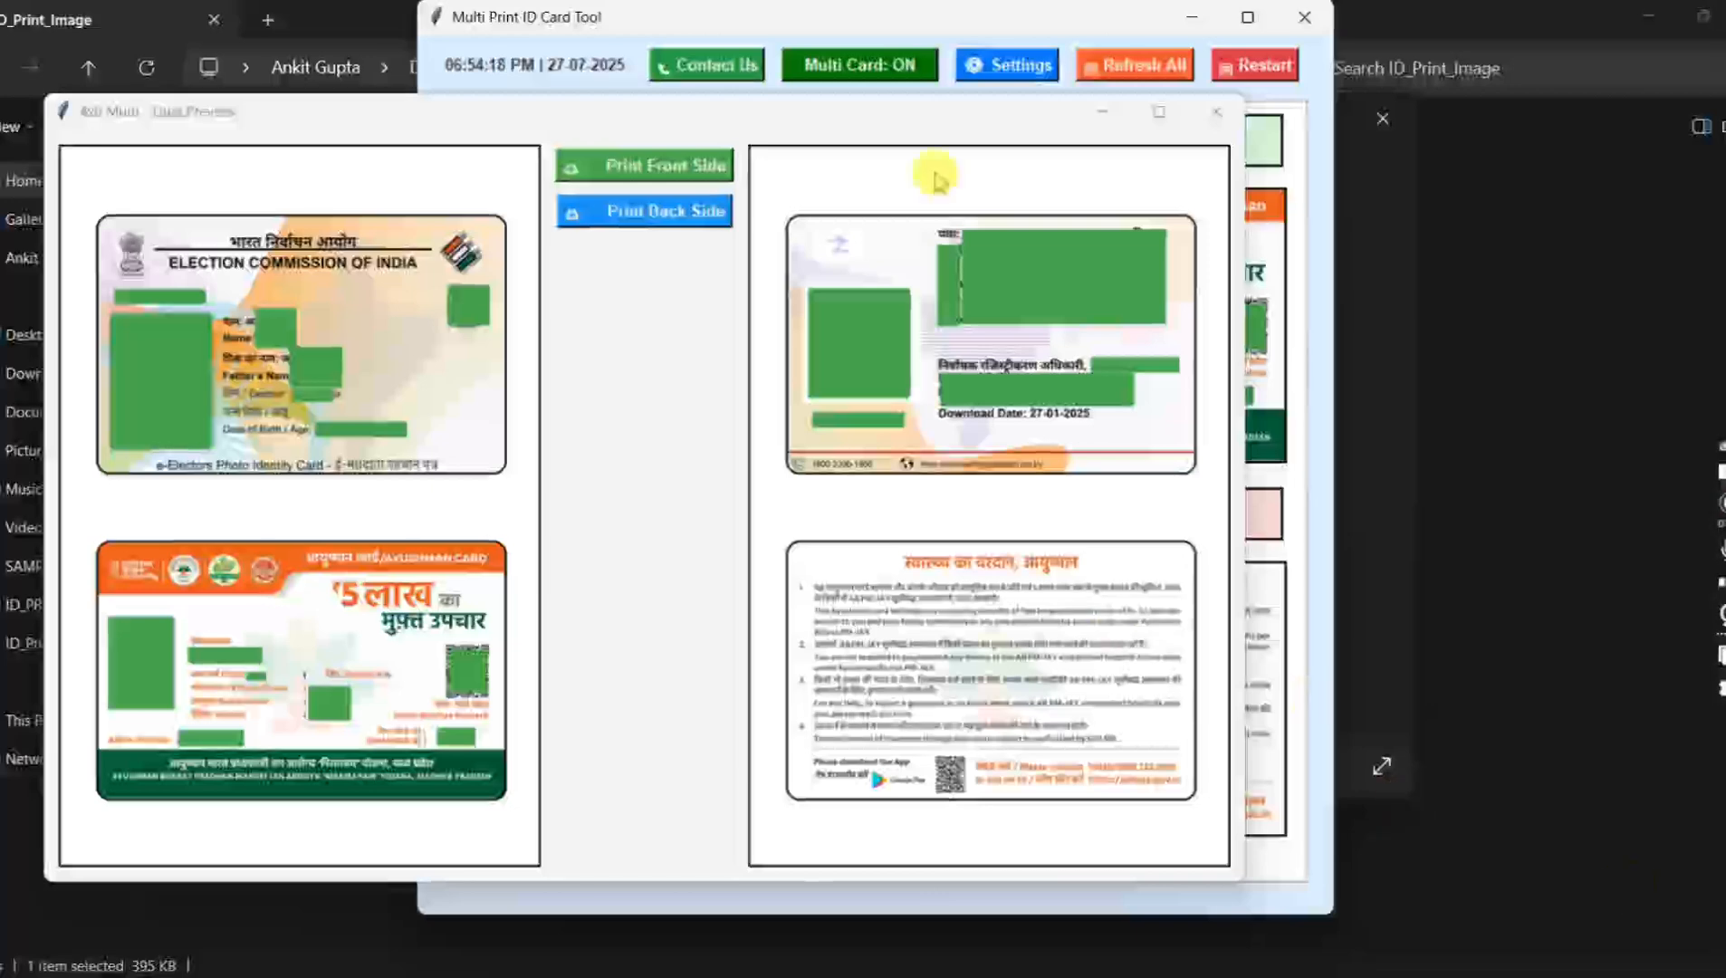
left_click(1216, 111)
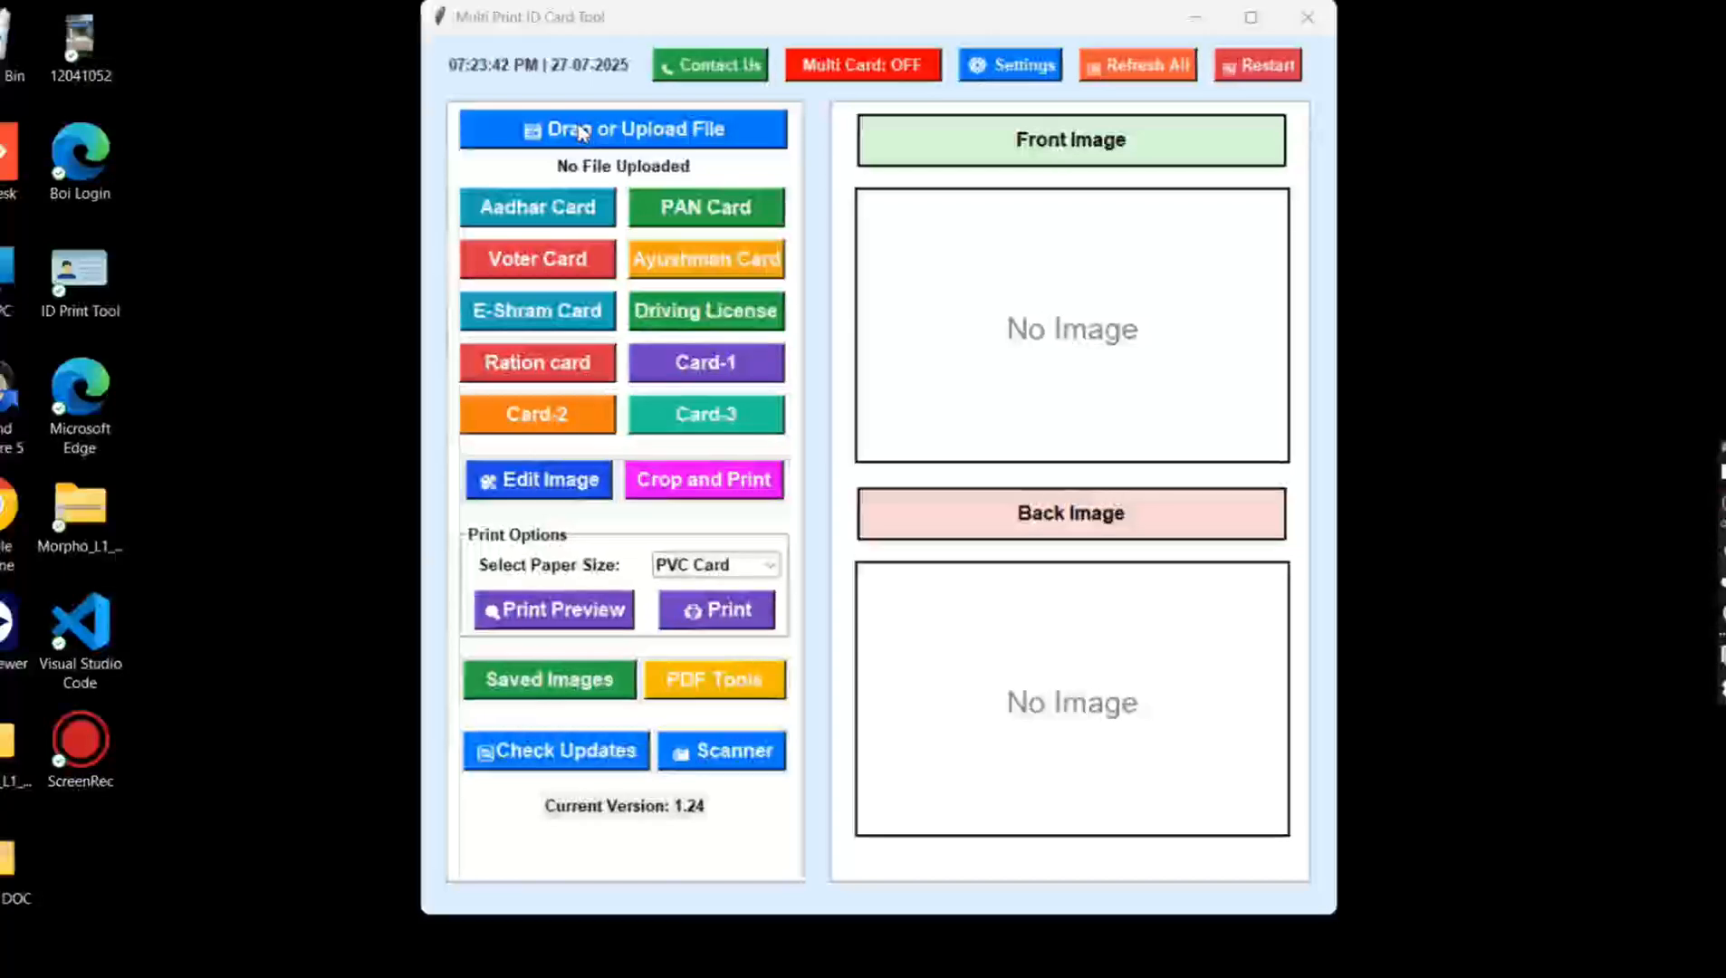
Step: Load VOTER CARD from the SAMPLE DOC folder in single-card mode and crop it as a Voter Card
left_click(580, 132)
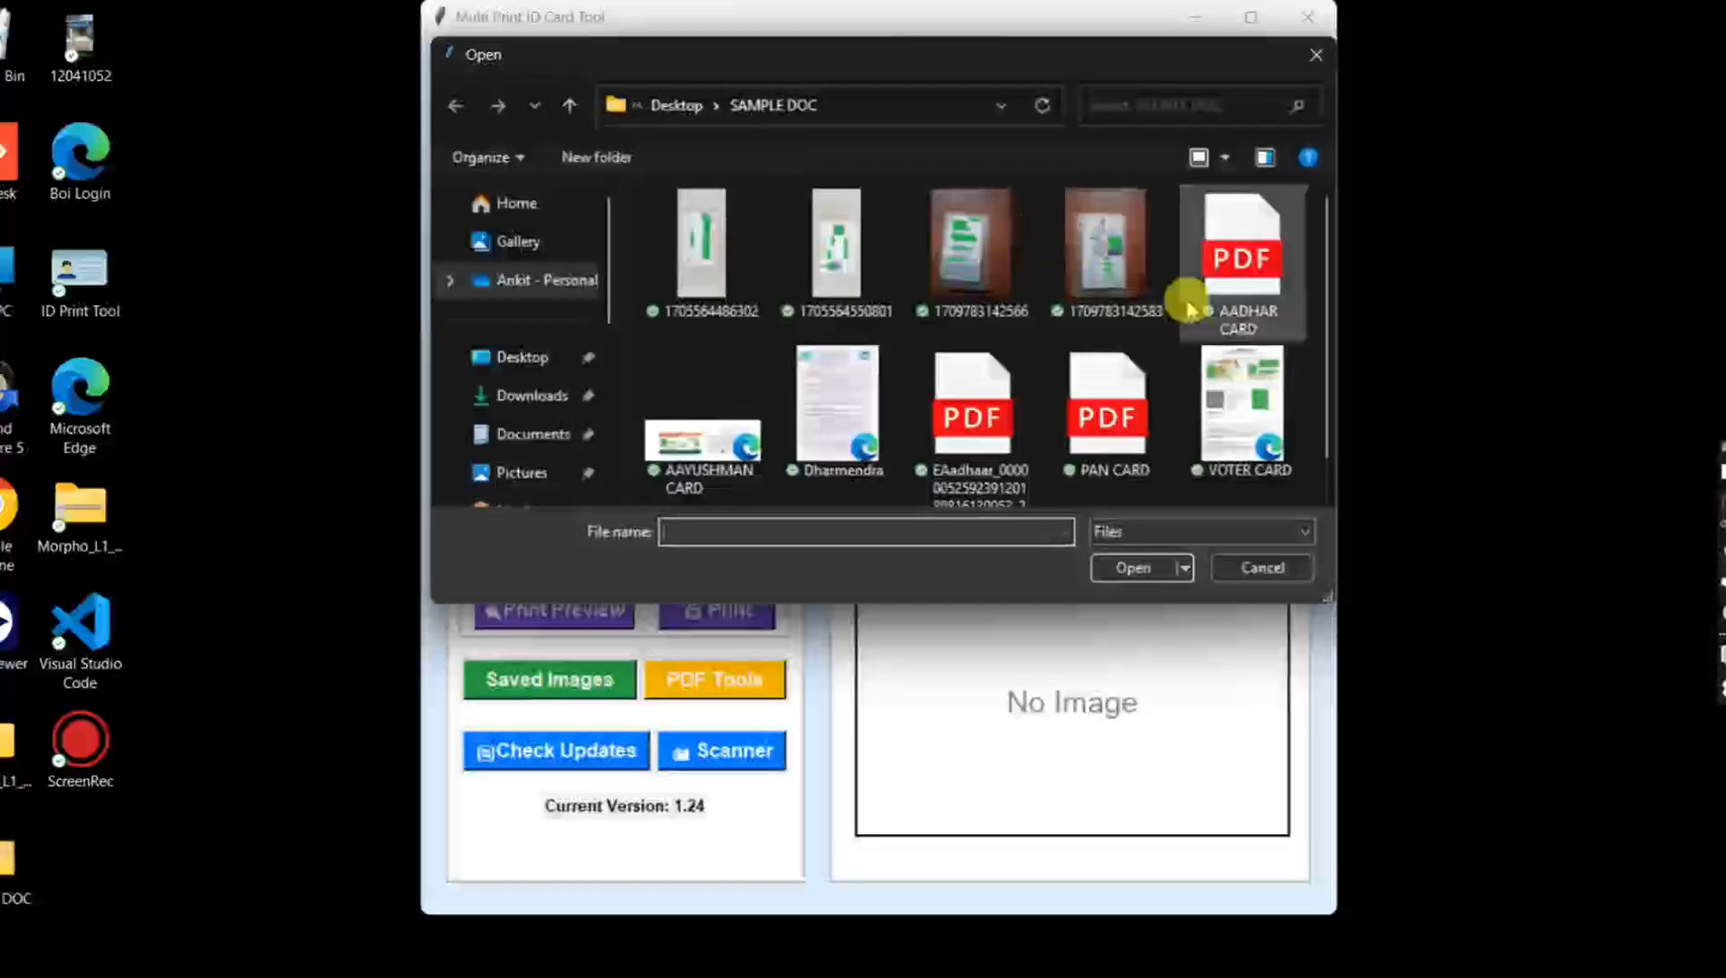
double_click(1254, 384)
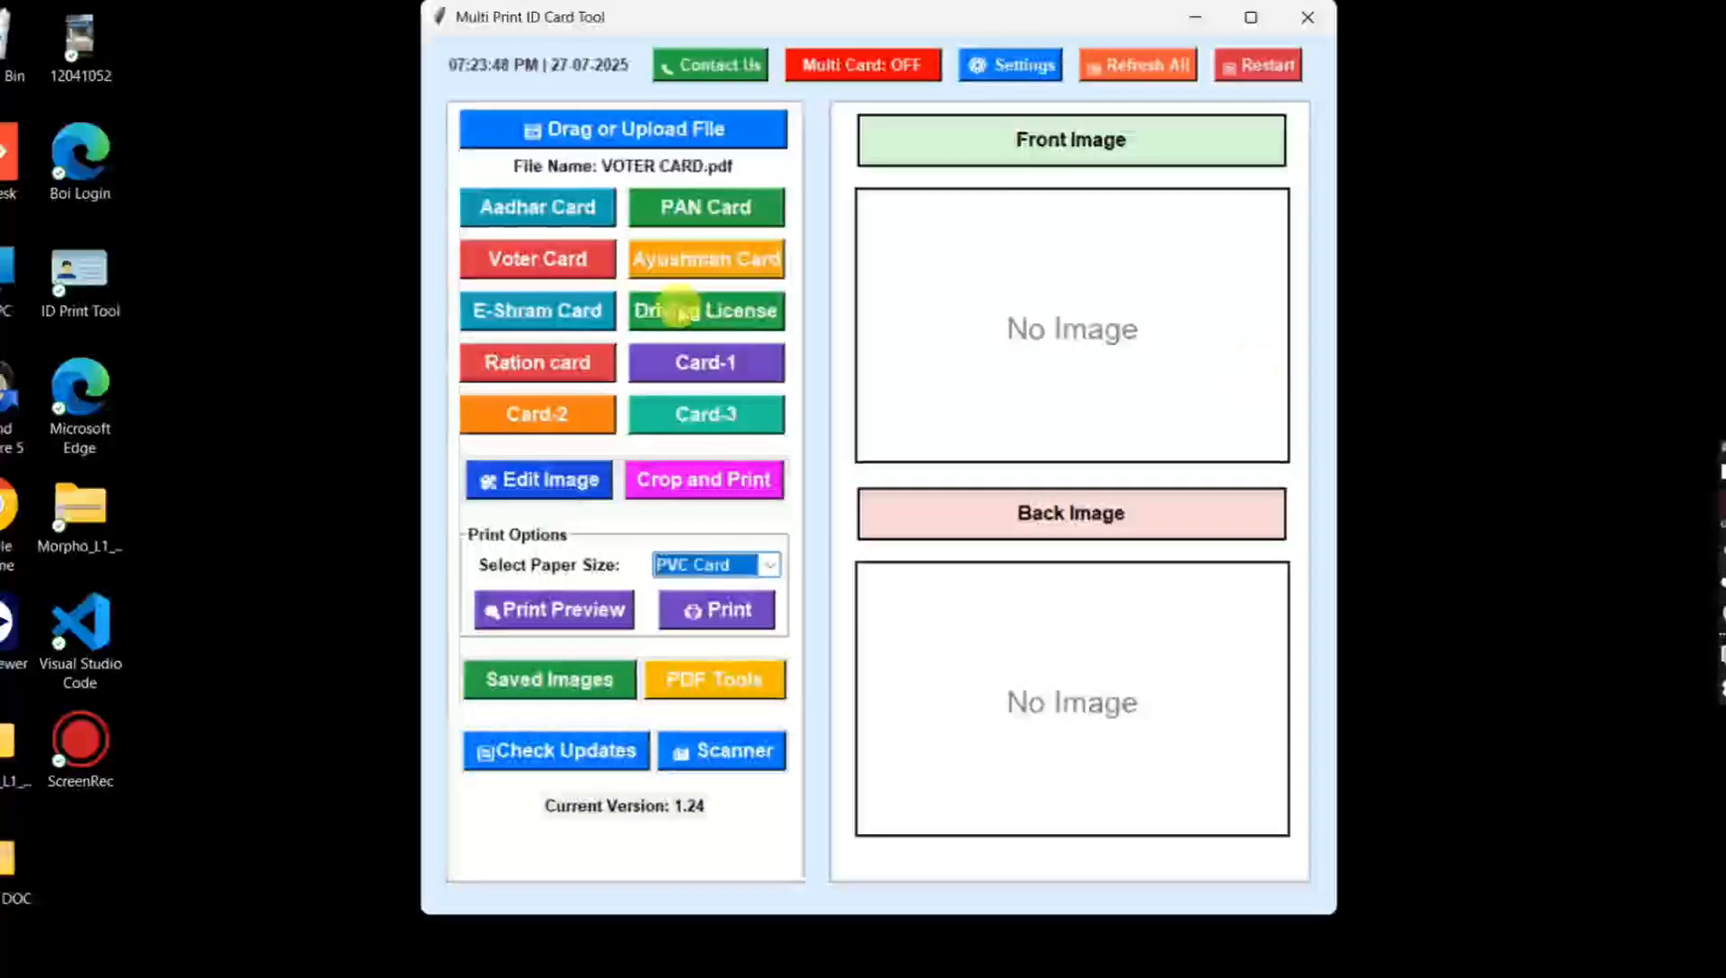
left_click(577, 262)
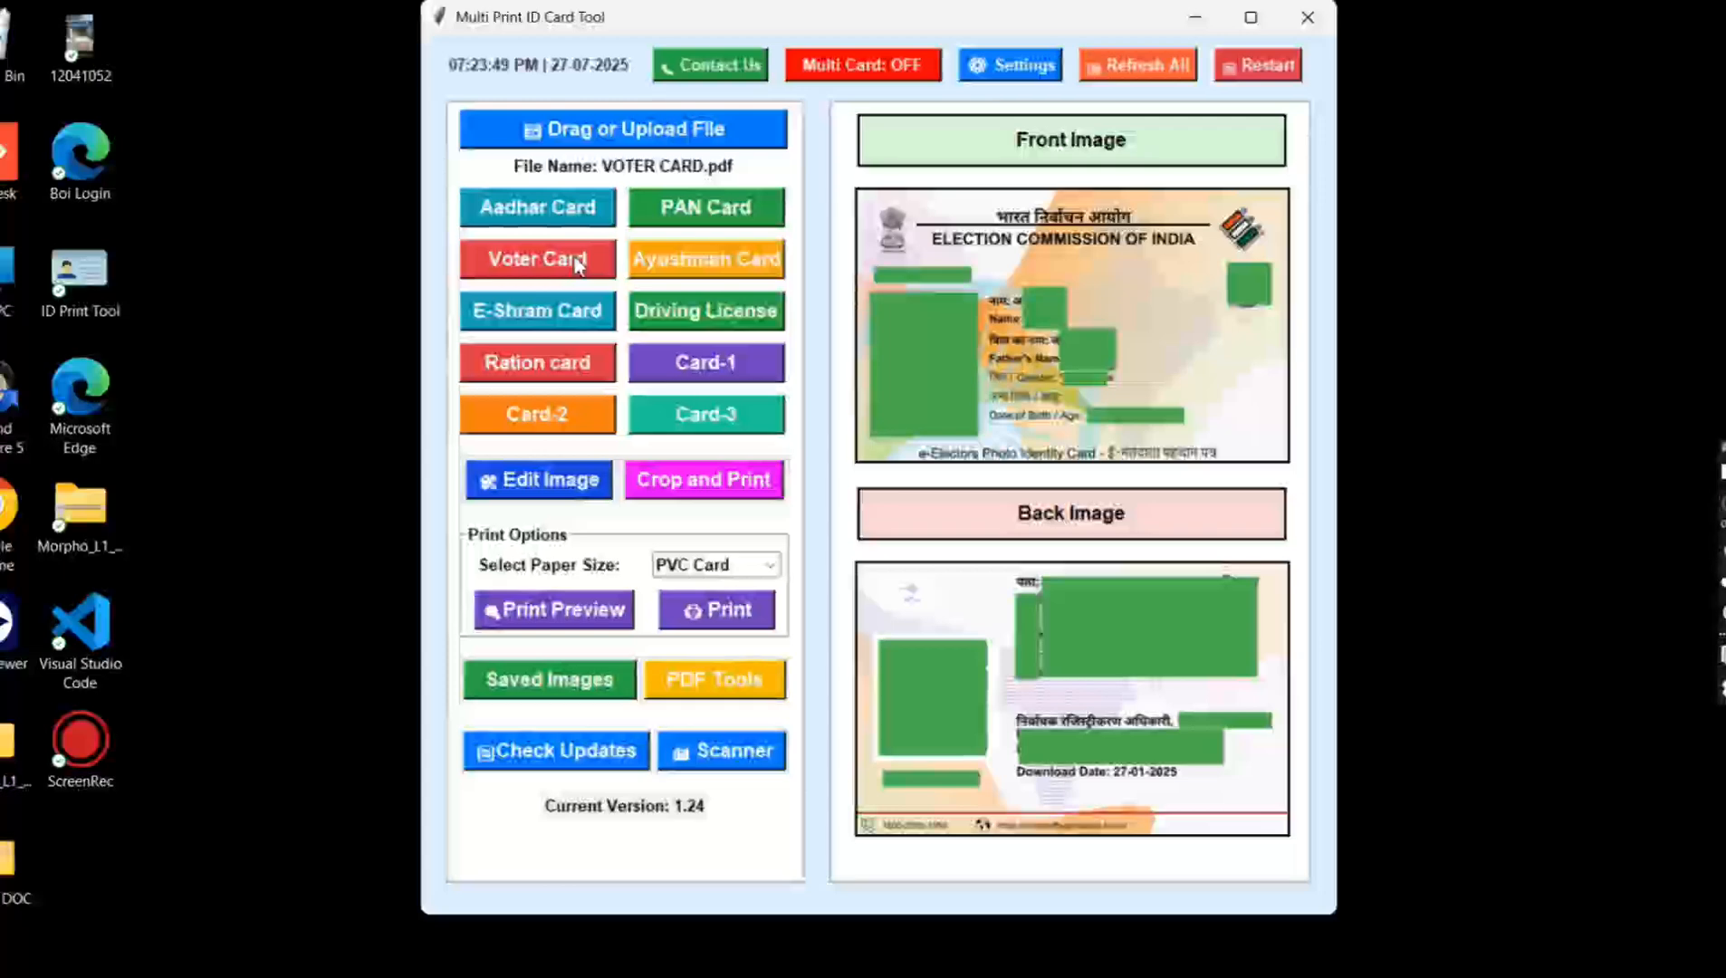
Step: Preview the voter card on PVC Card paper and start printing its front as a non-portrait PVC Soft Card
left_click(549, 625)
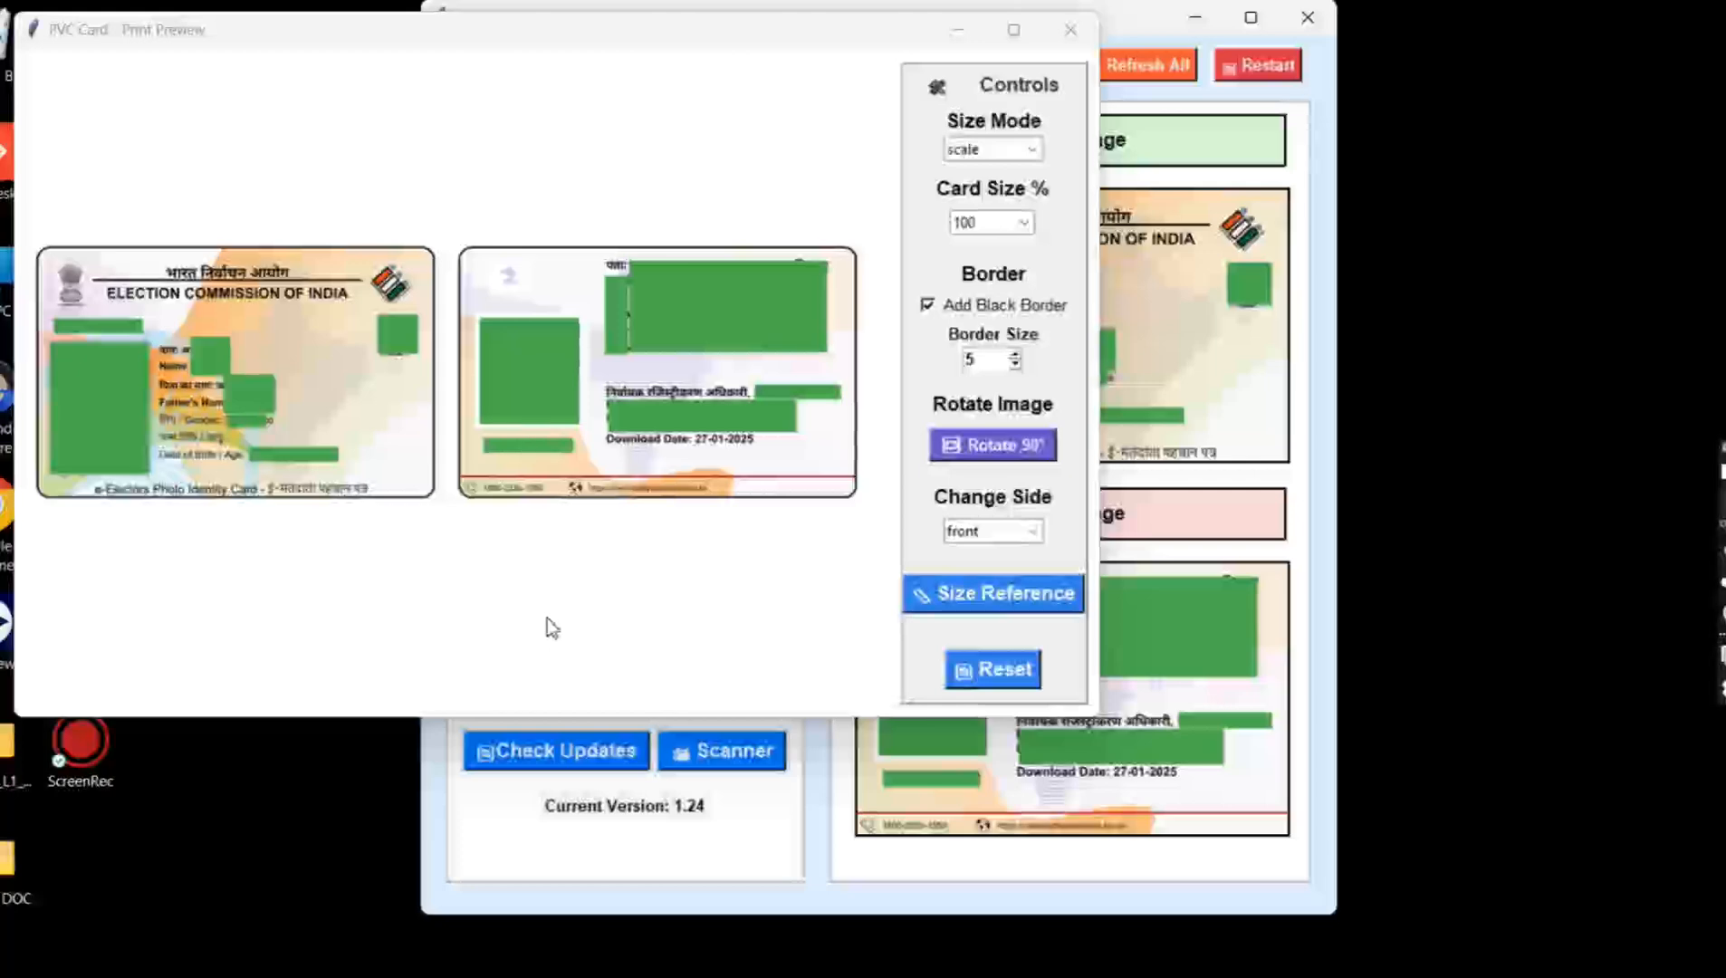
left_click(919, 312)
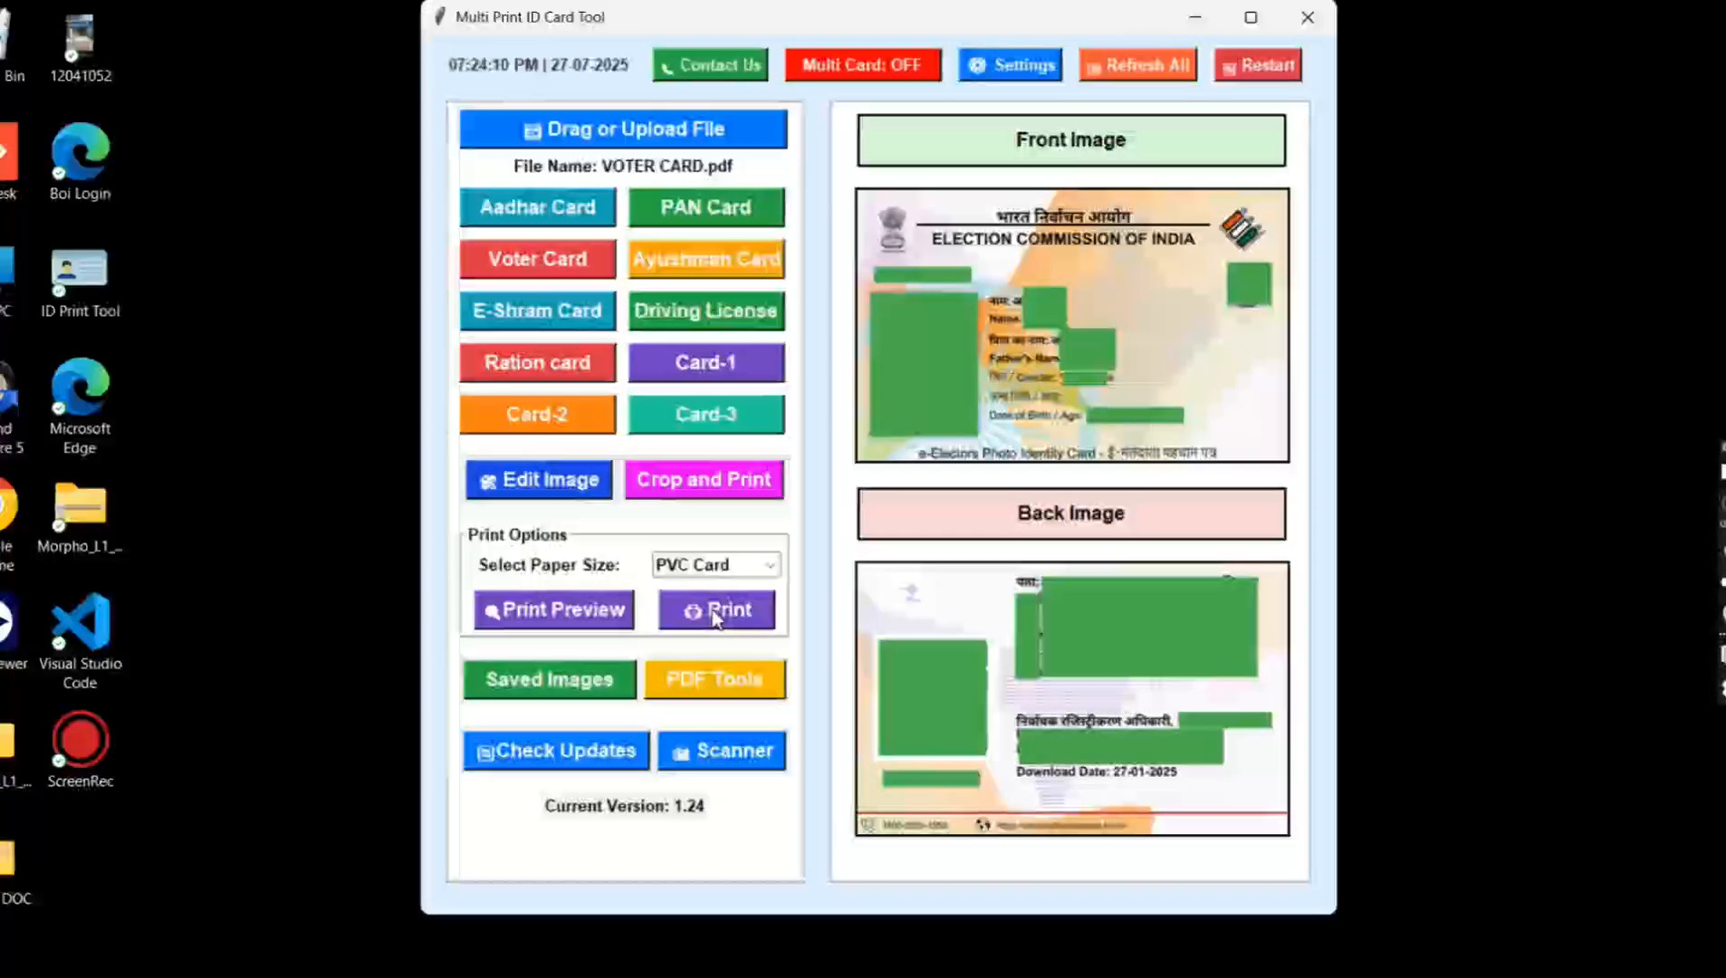
left_click(716, 611)
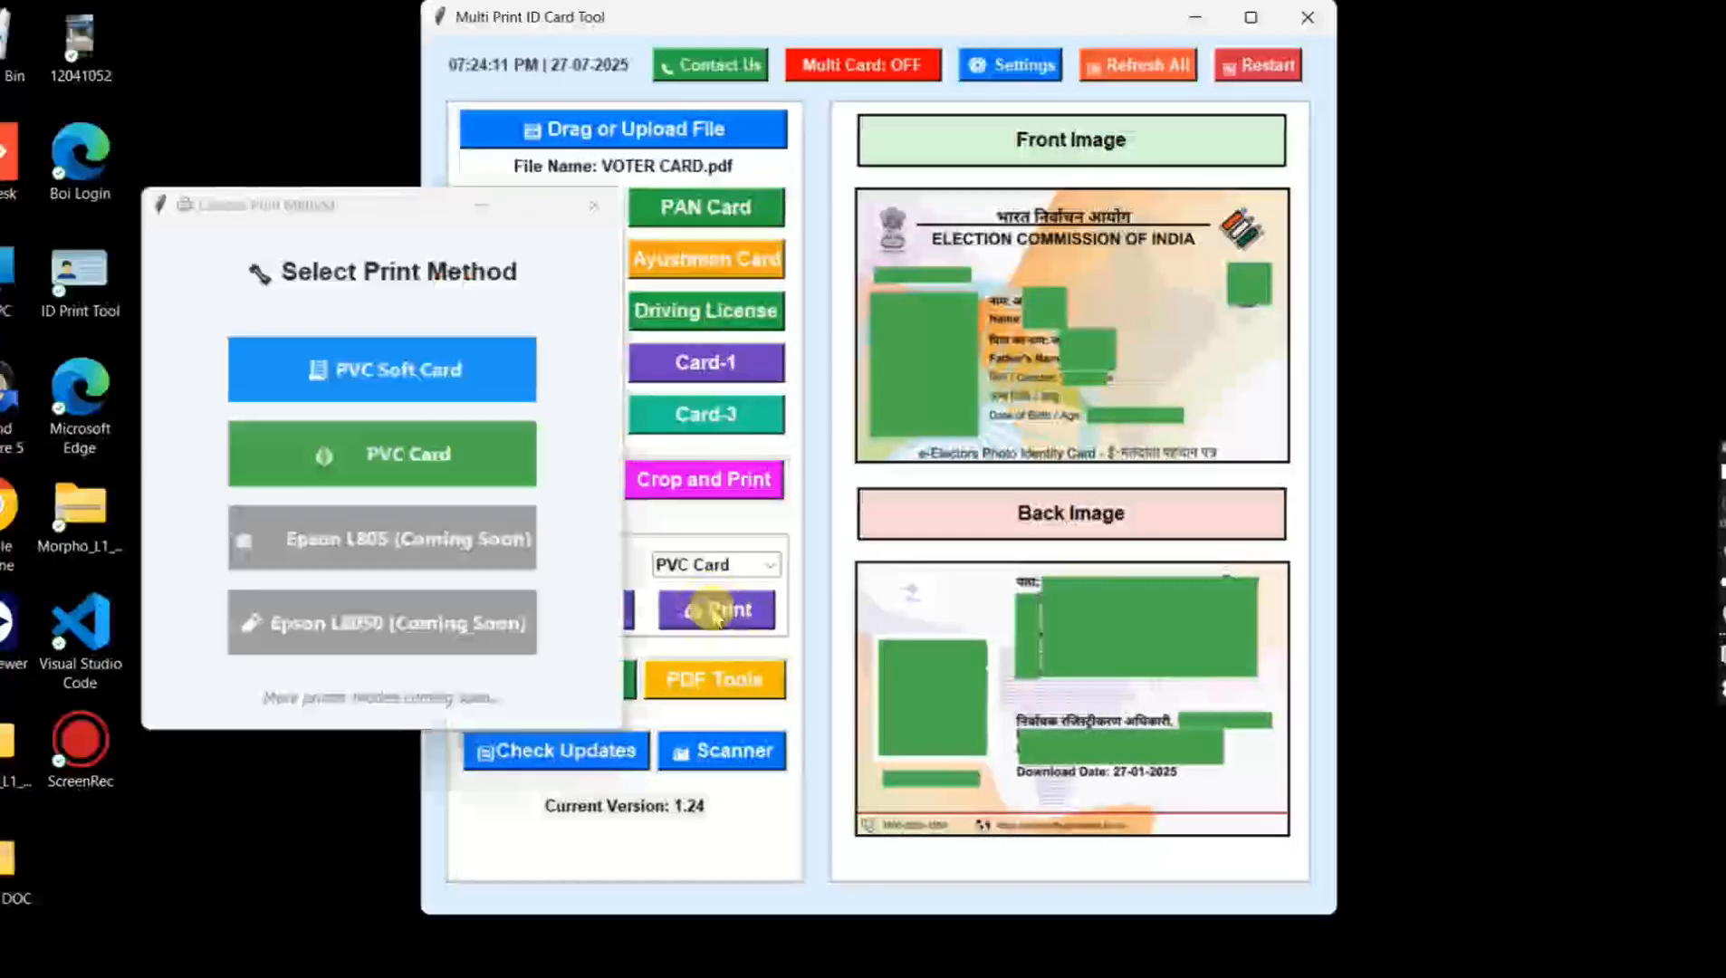
left_click(343, 379)
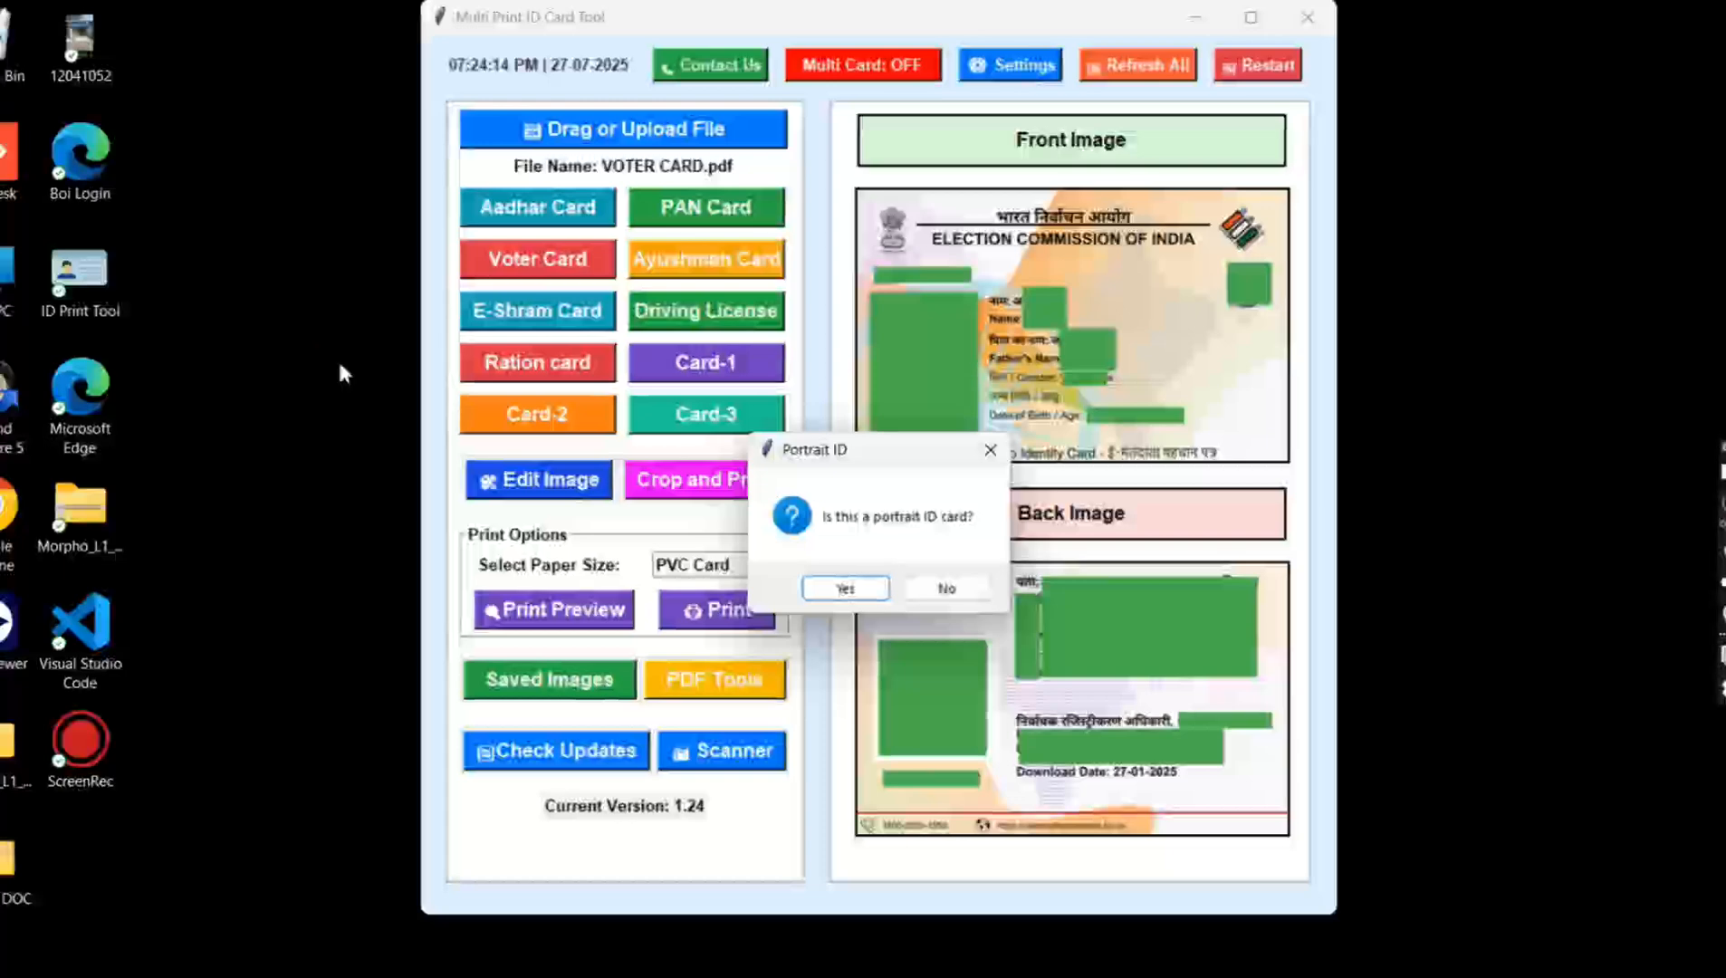
left_click(947, 586)
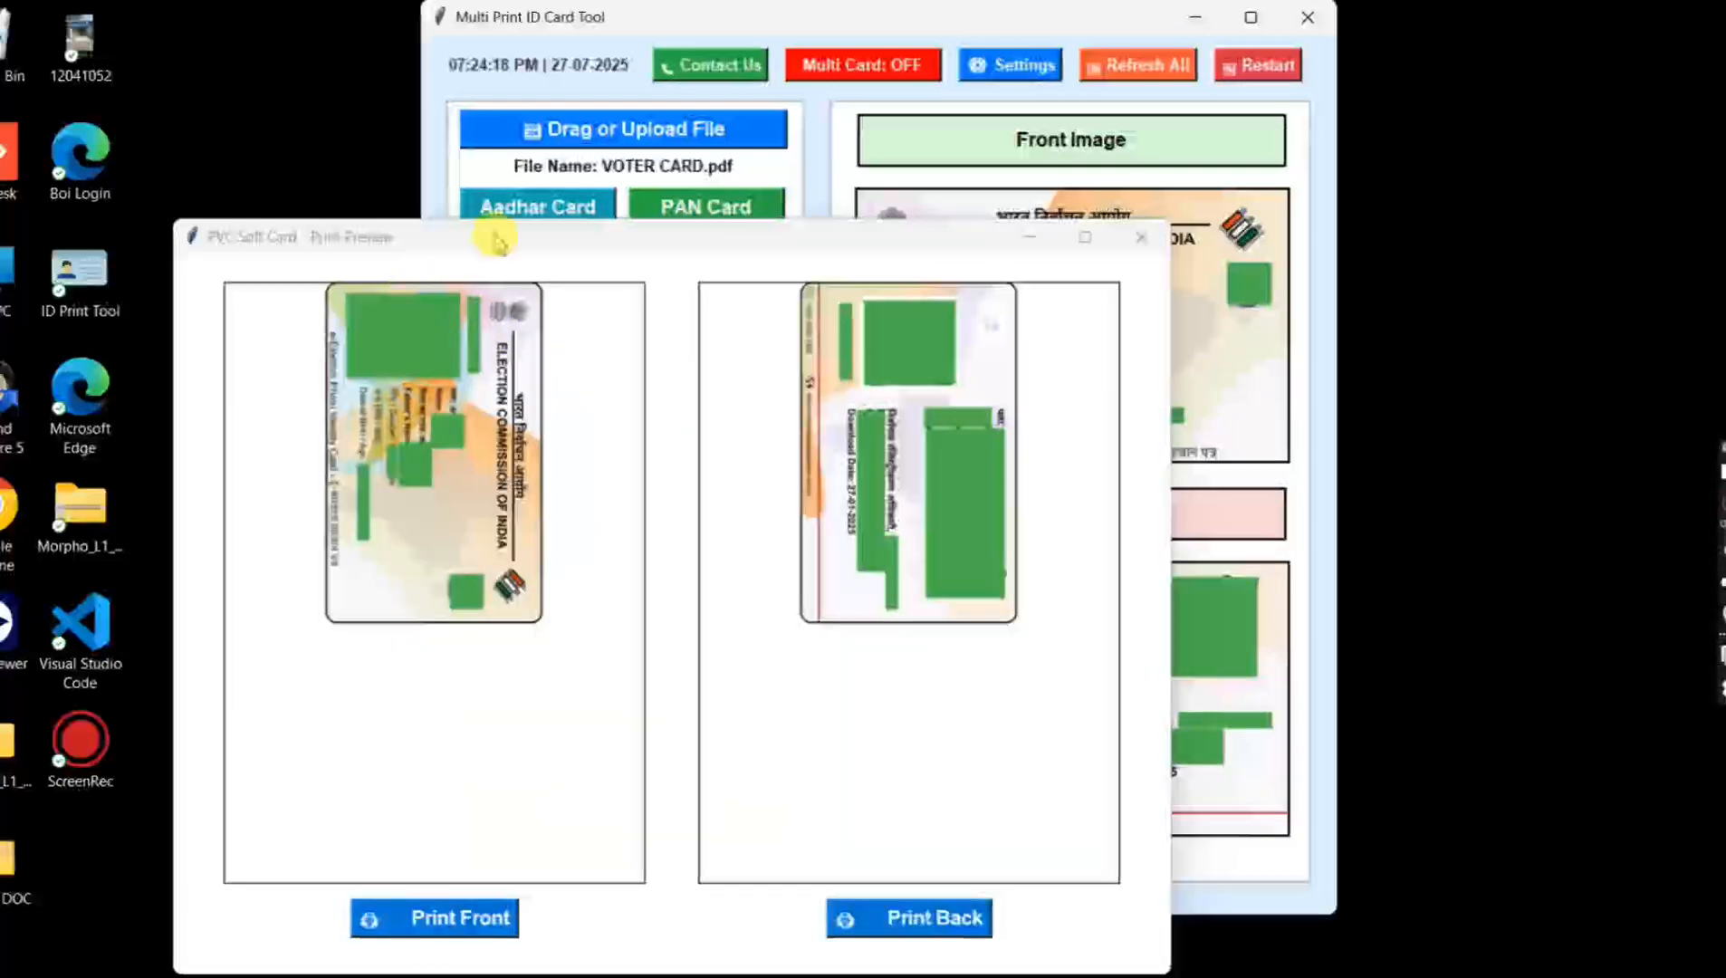
left_click_drag(493, 238, 484, 163)
left_click(403, 834)
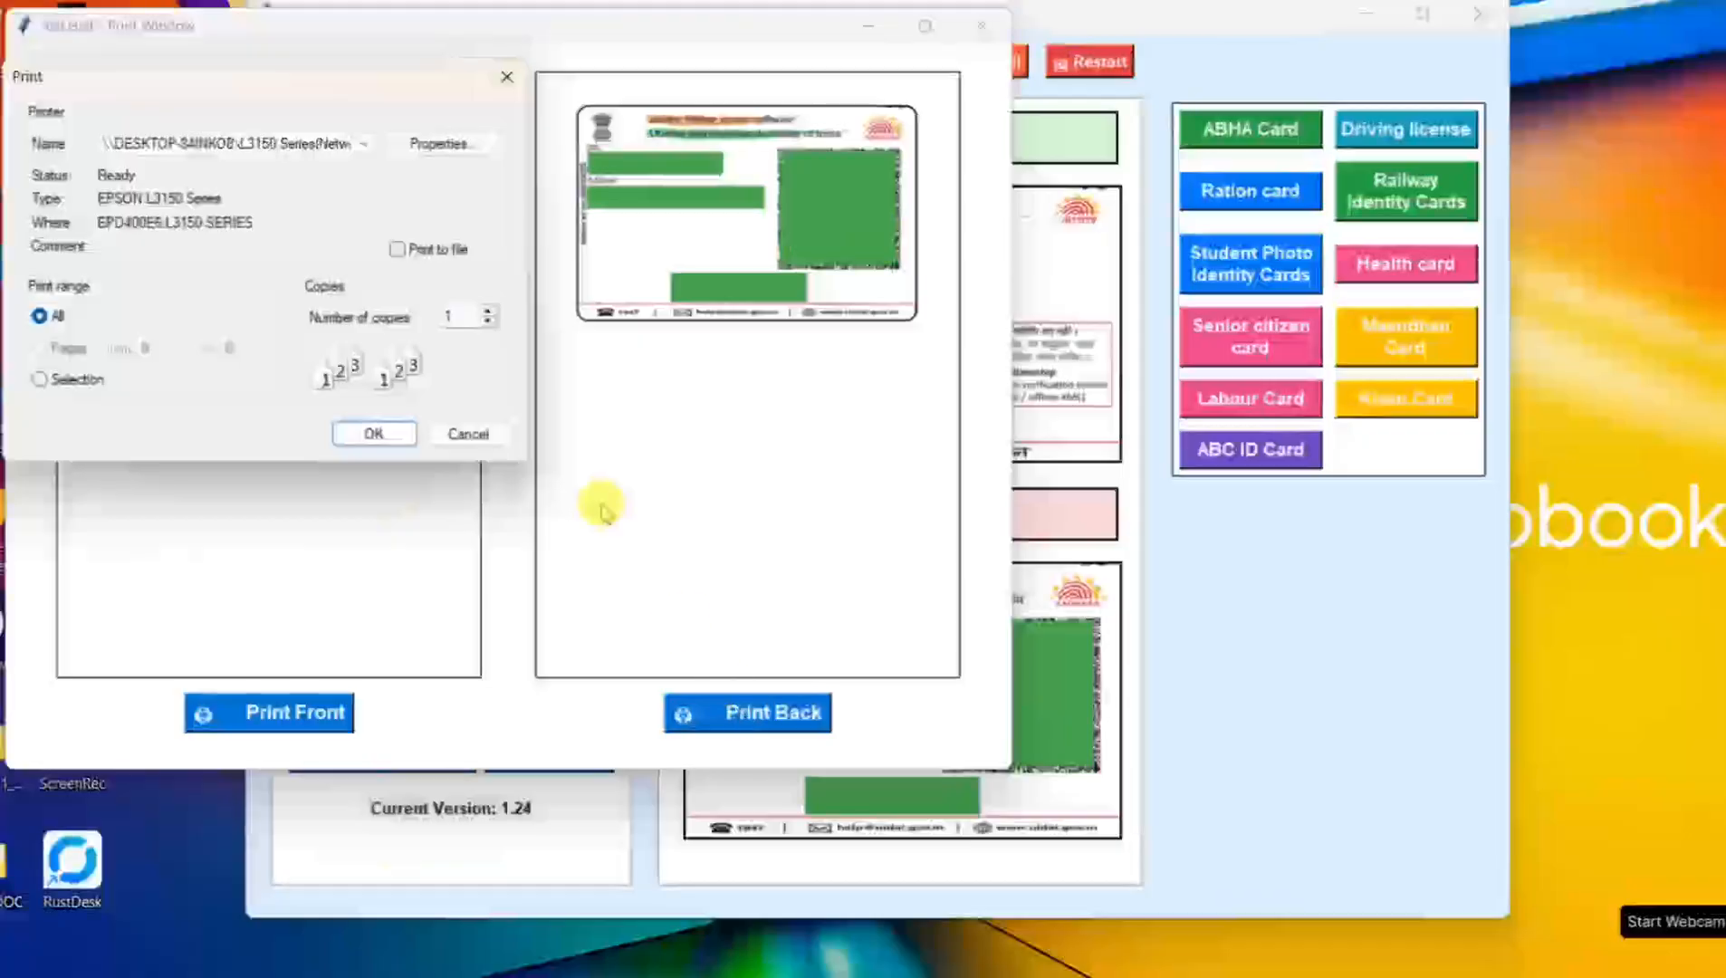
Step: Print the Aadhaar card in 4x6 Half layout using the 4x6 ID CARD preset and borderless enlargement set to Retain Size
left_click(431, 147)
left_click(134, 244)
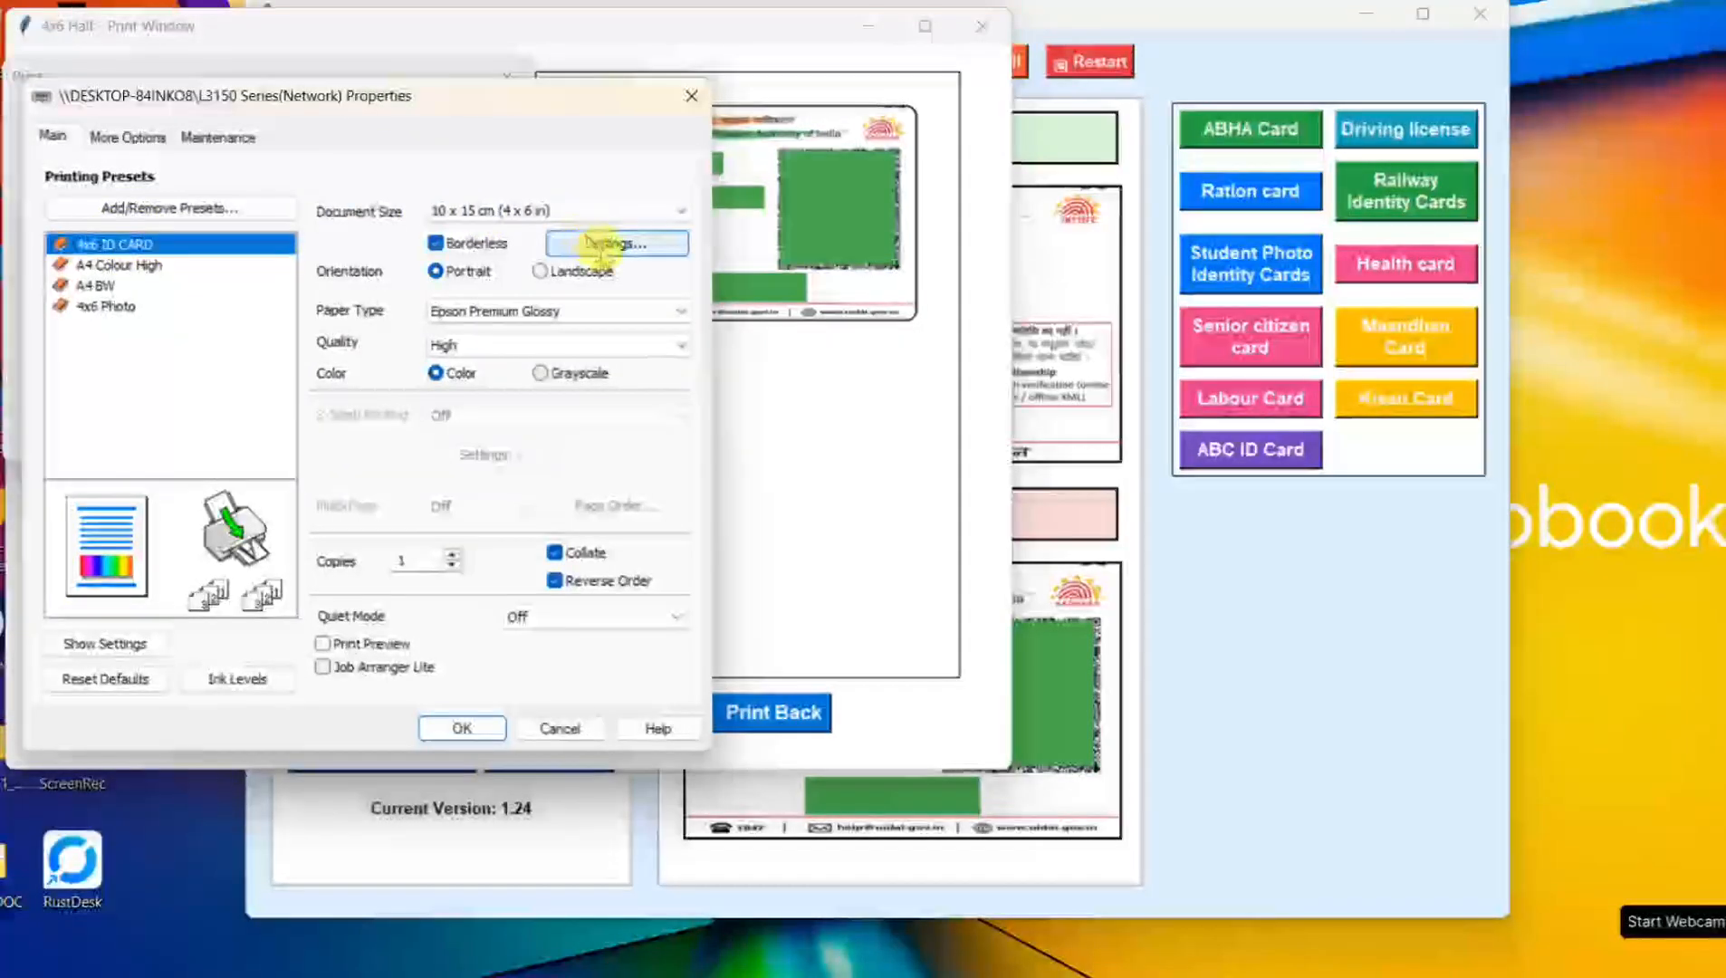
left_click(604, 247)
left_click(122, 225)
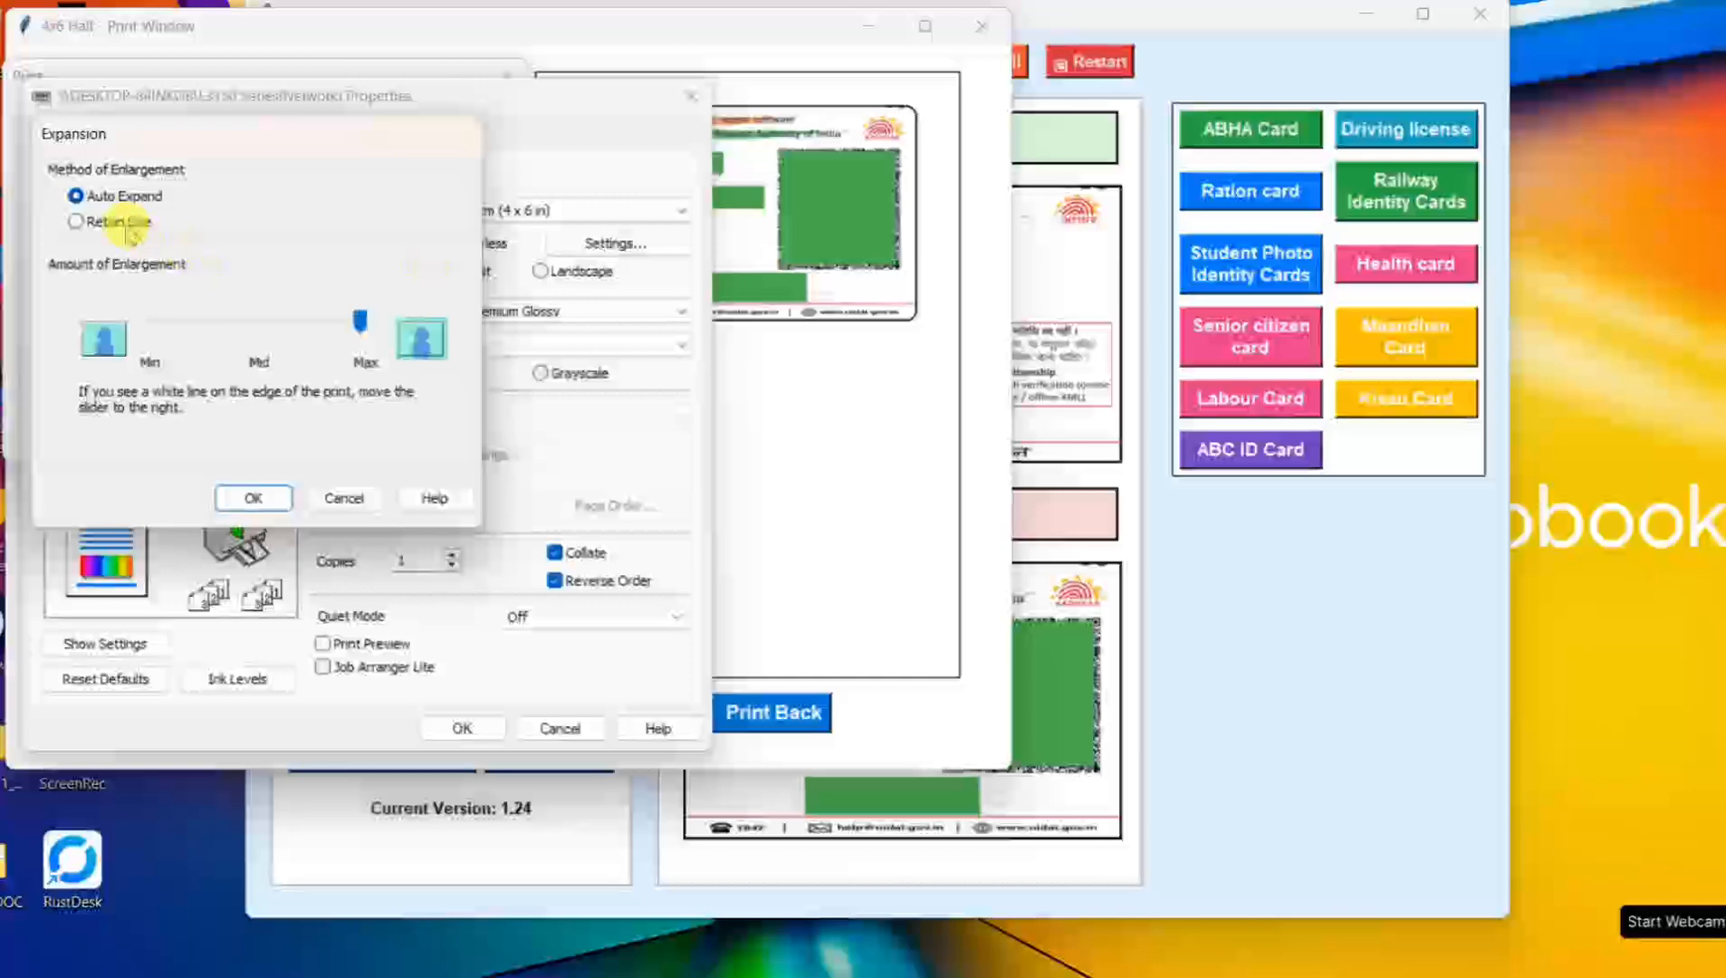
left_click(222, 498)
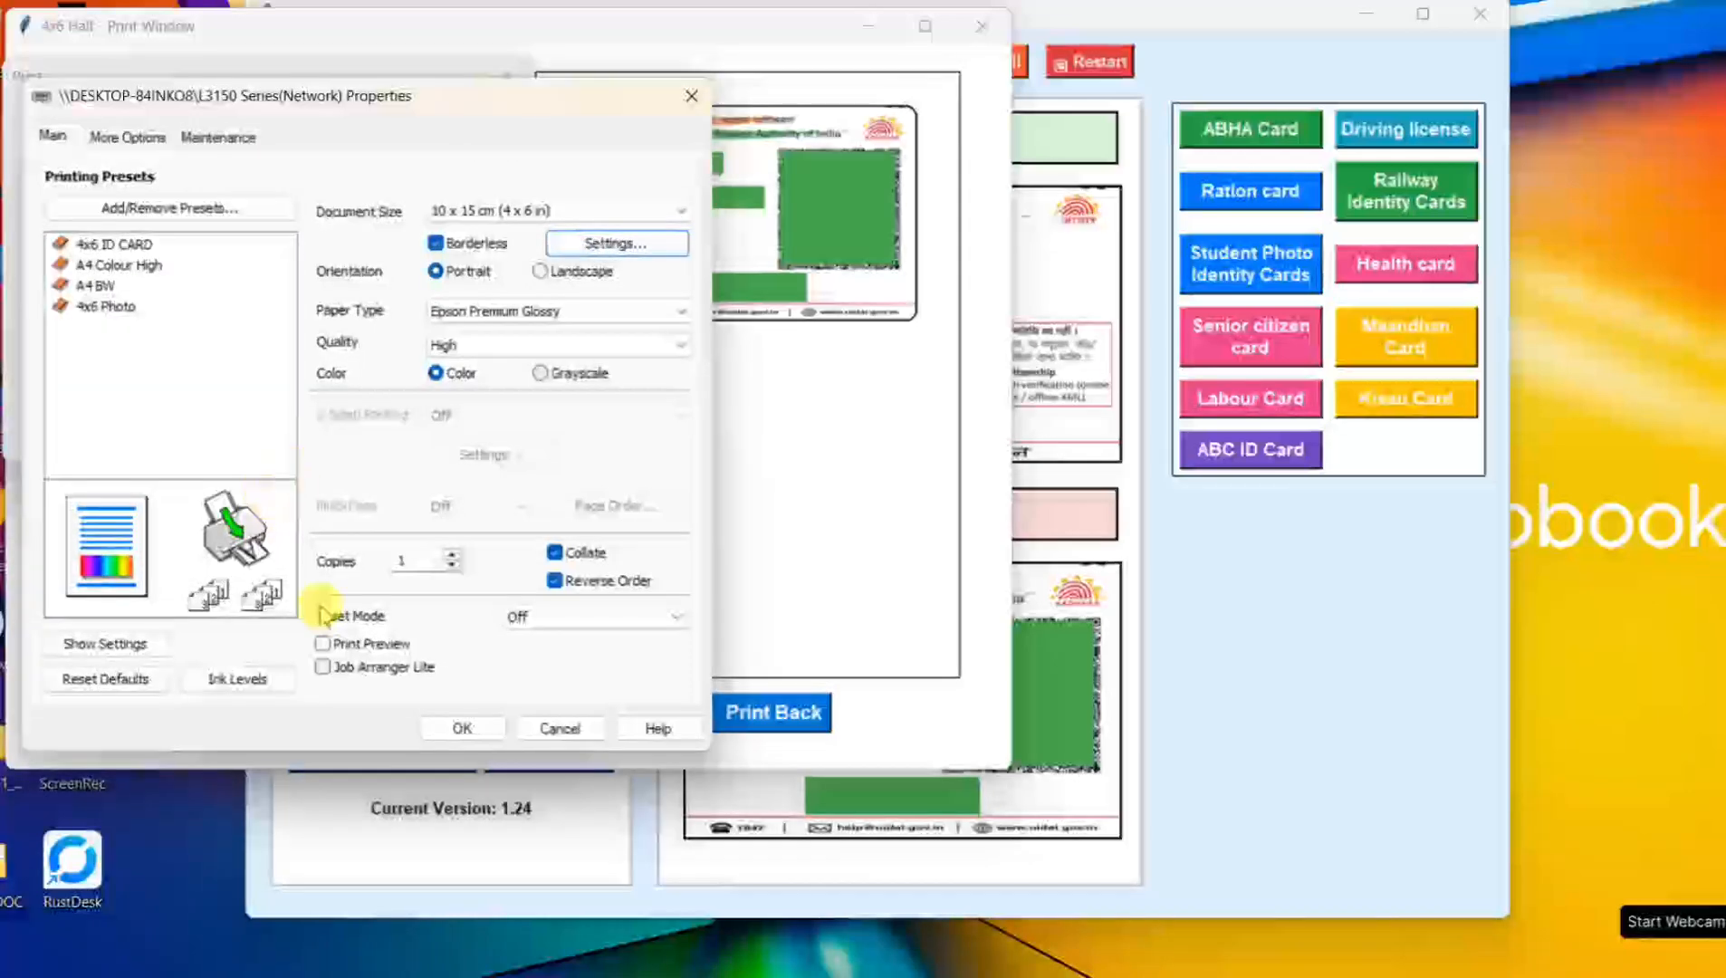
left_click(463, 729)
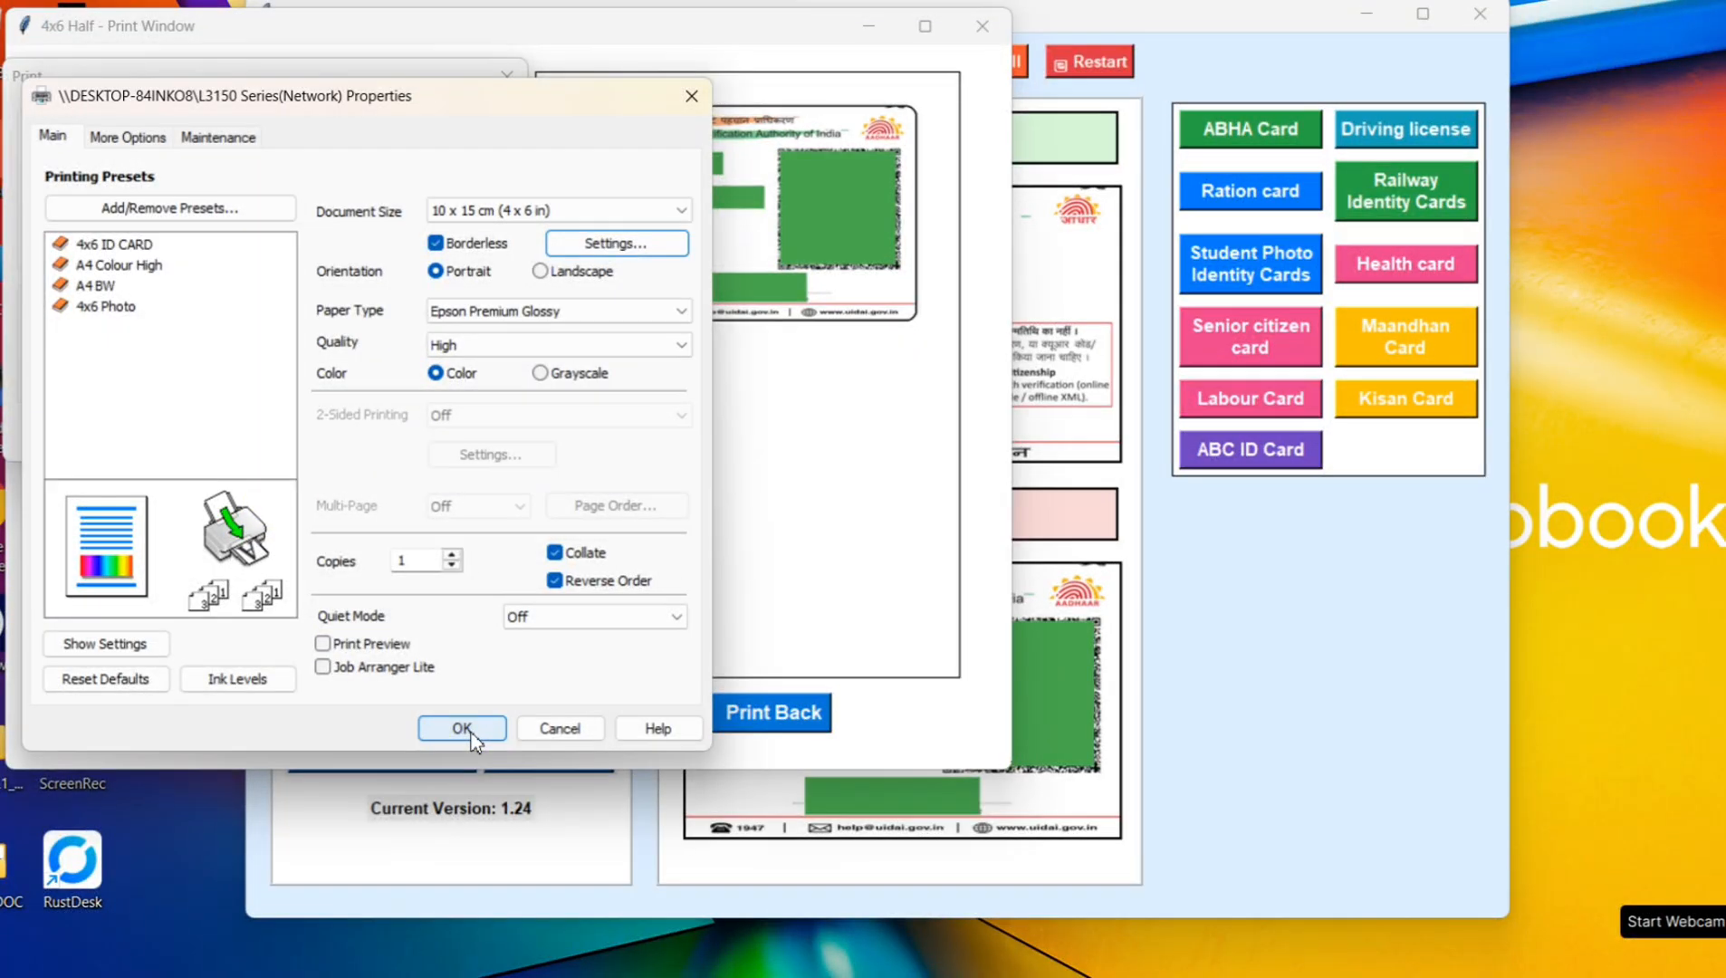
left_click(470, 731)
left_click(374, 434)
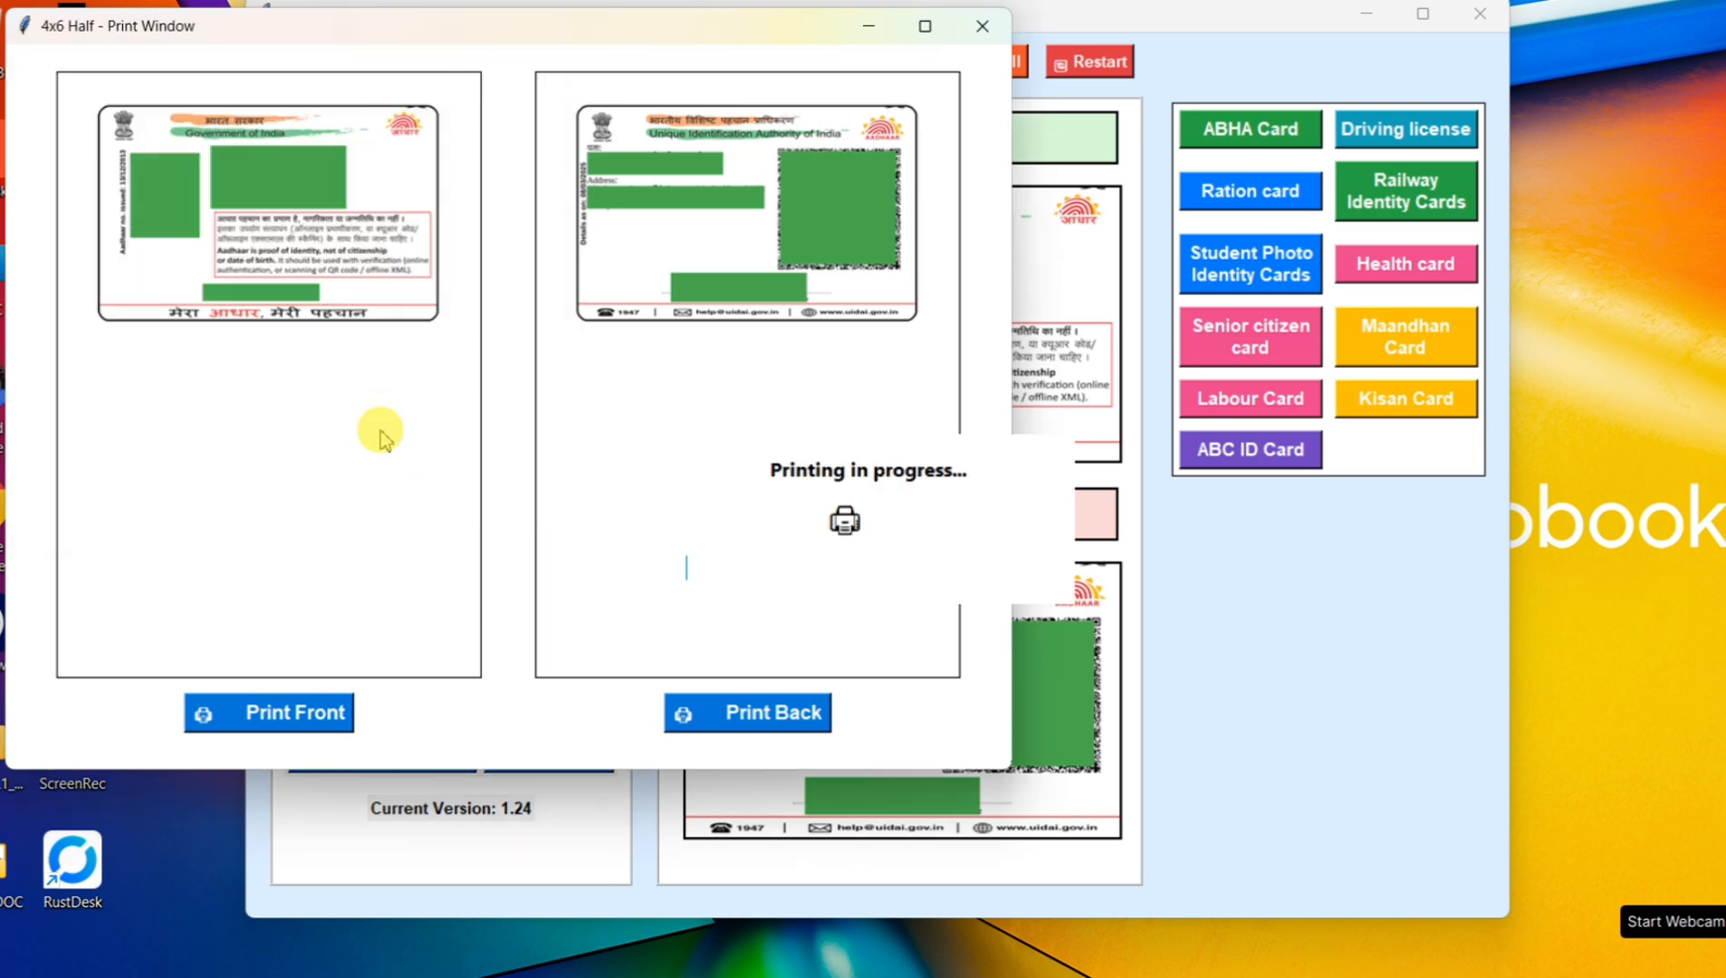
left_click(654, 450)
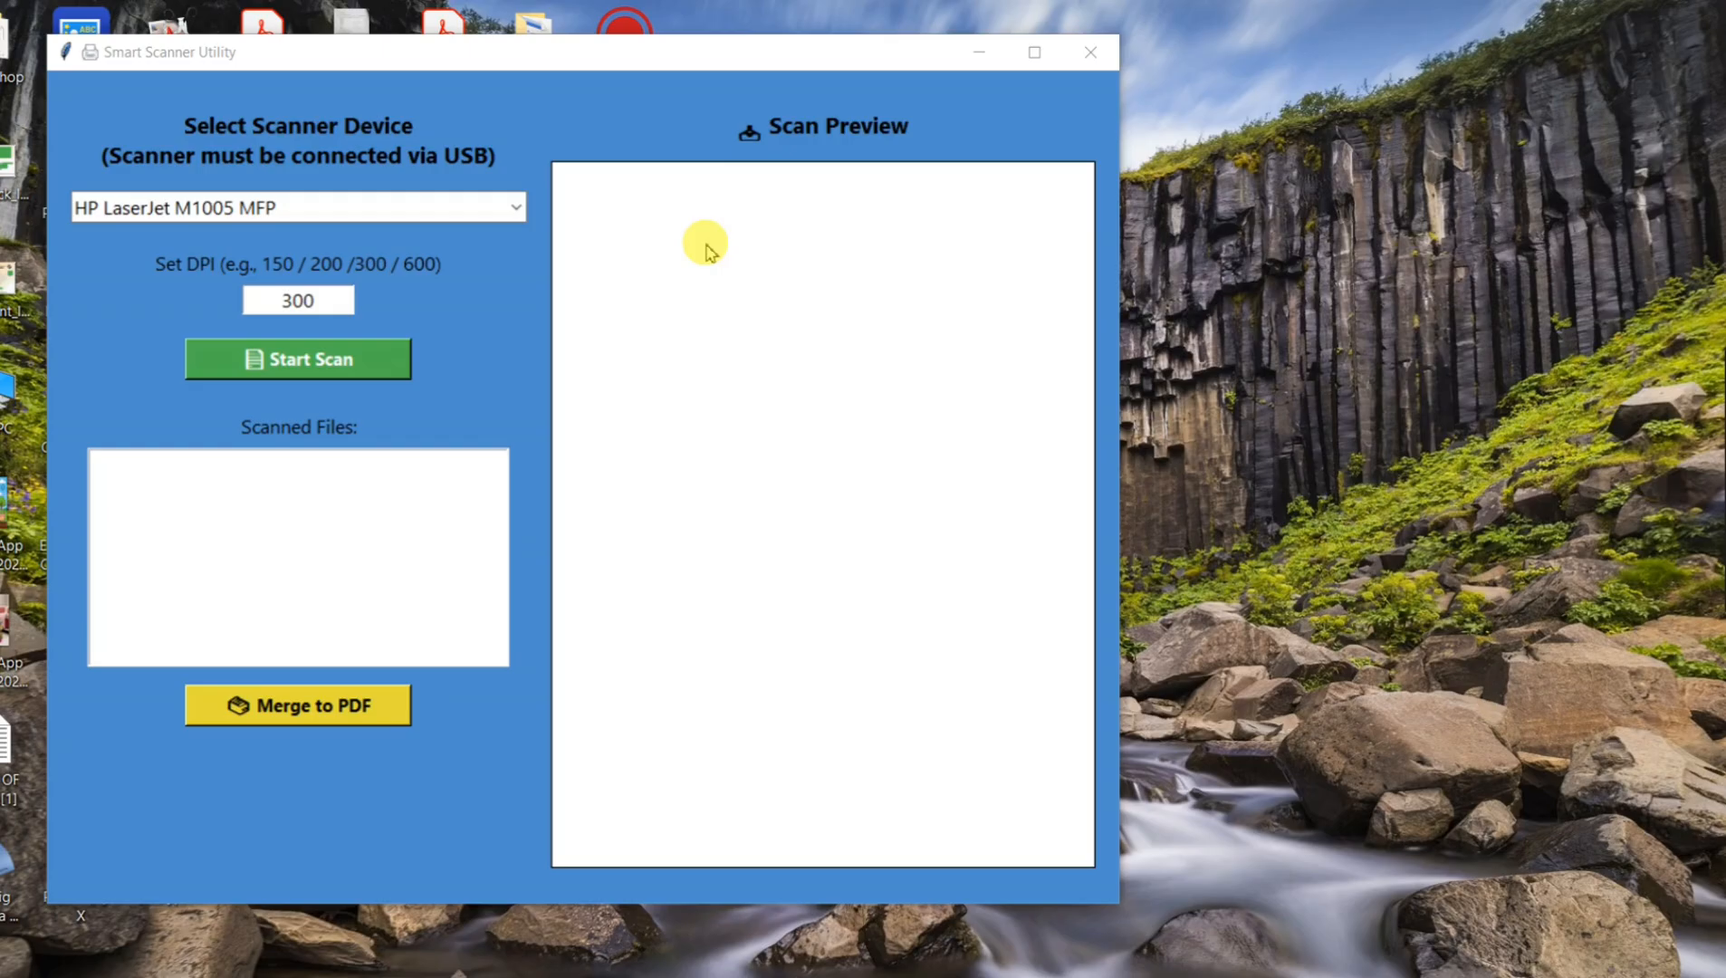
Step: Scan three pages at 300 DPI from the HP LaserJet M1005 MFP in the Smart Scanner Utility
left_click(349, 364)
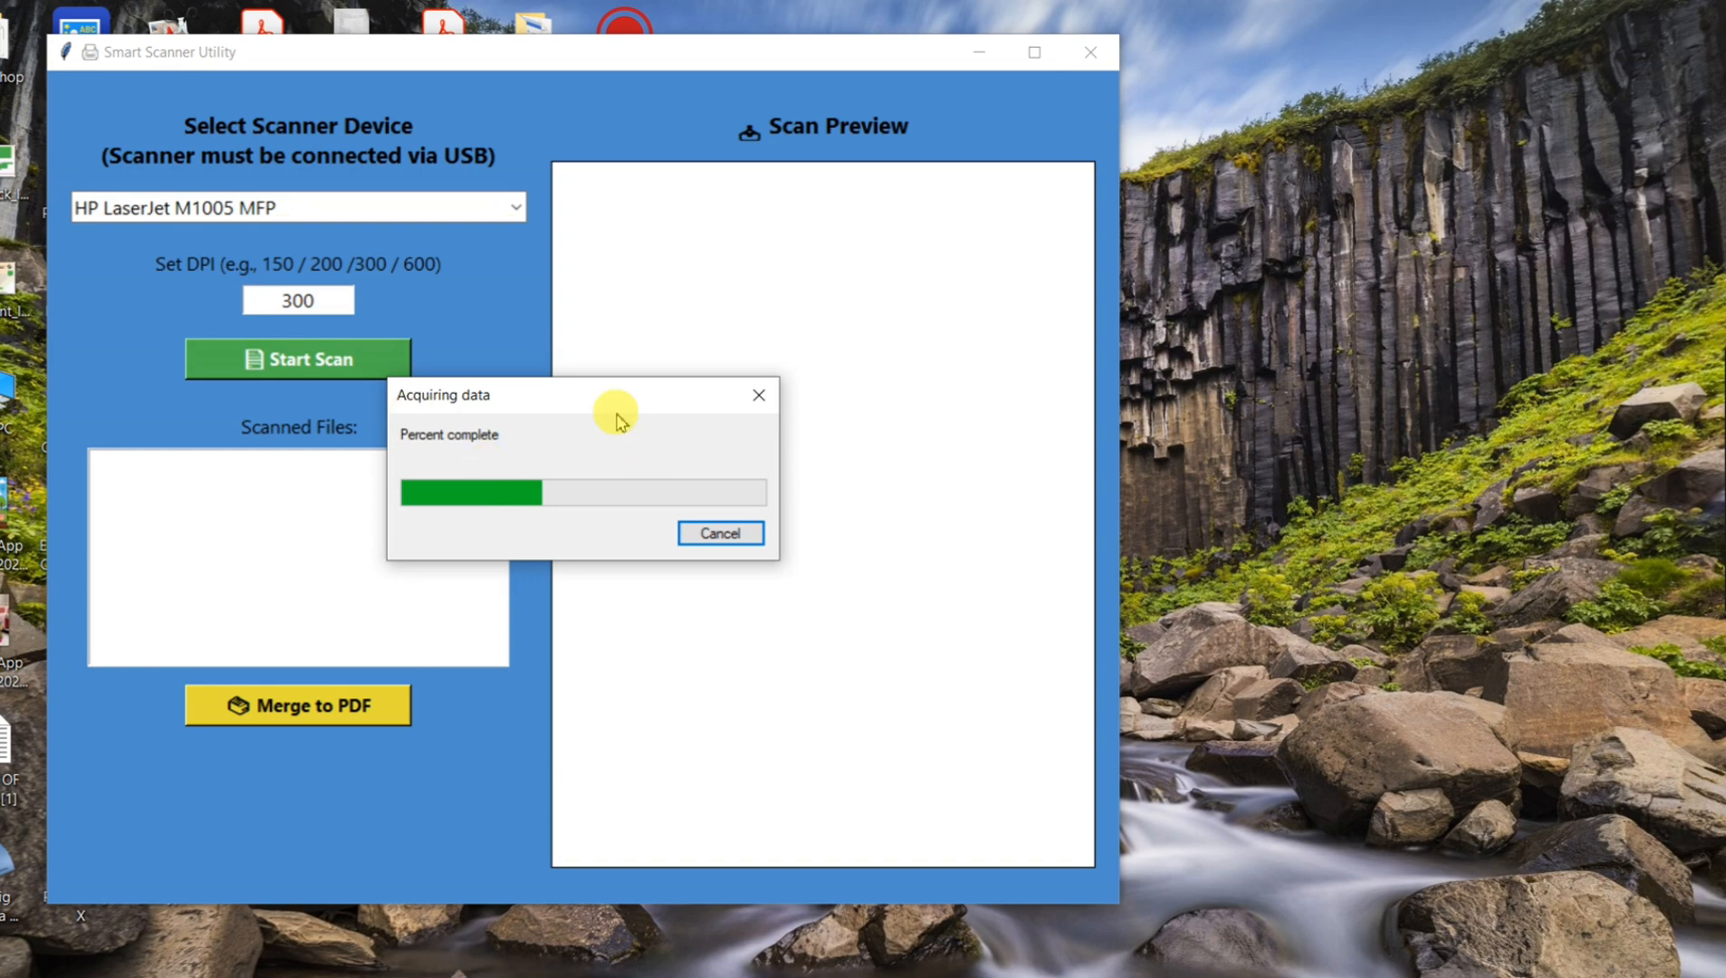
left_click_drag(616, 396, 779, 399)
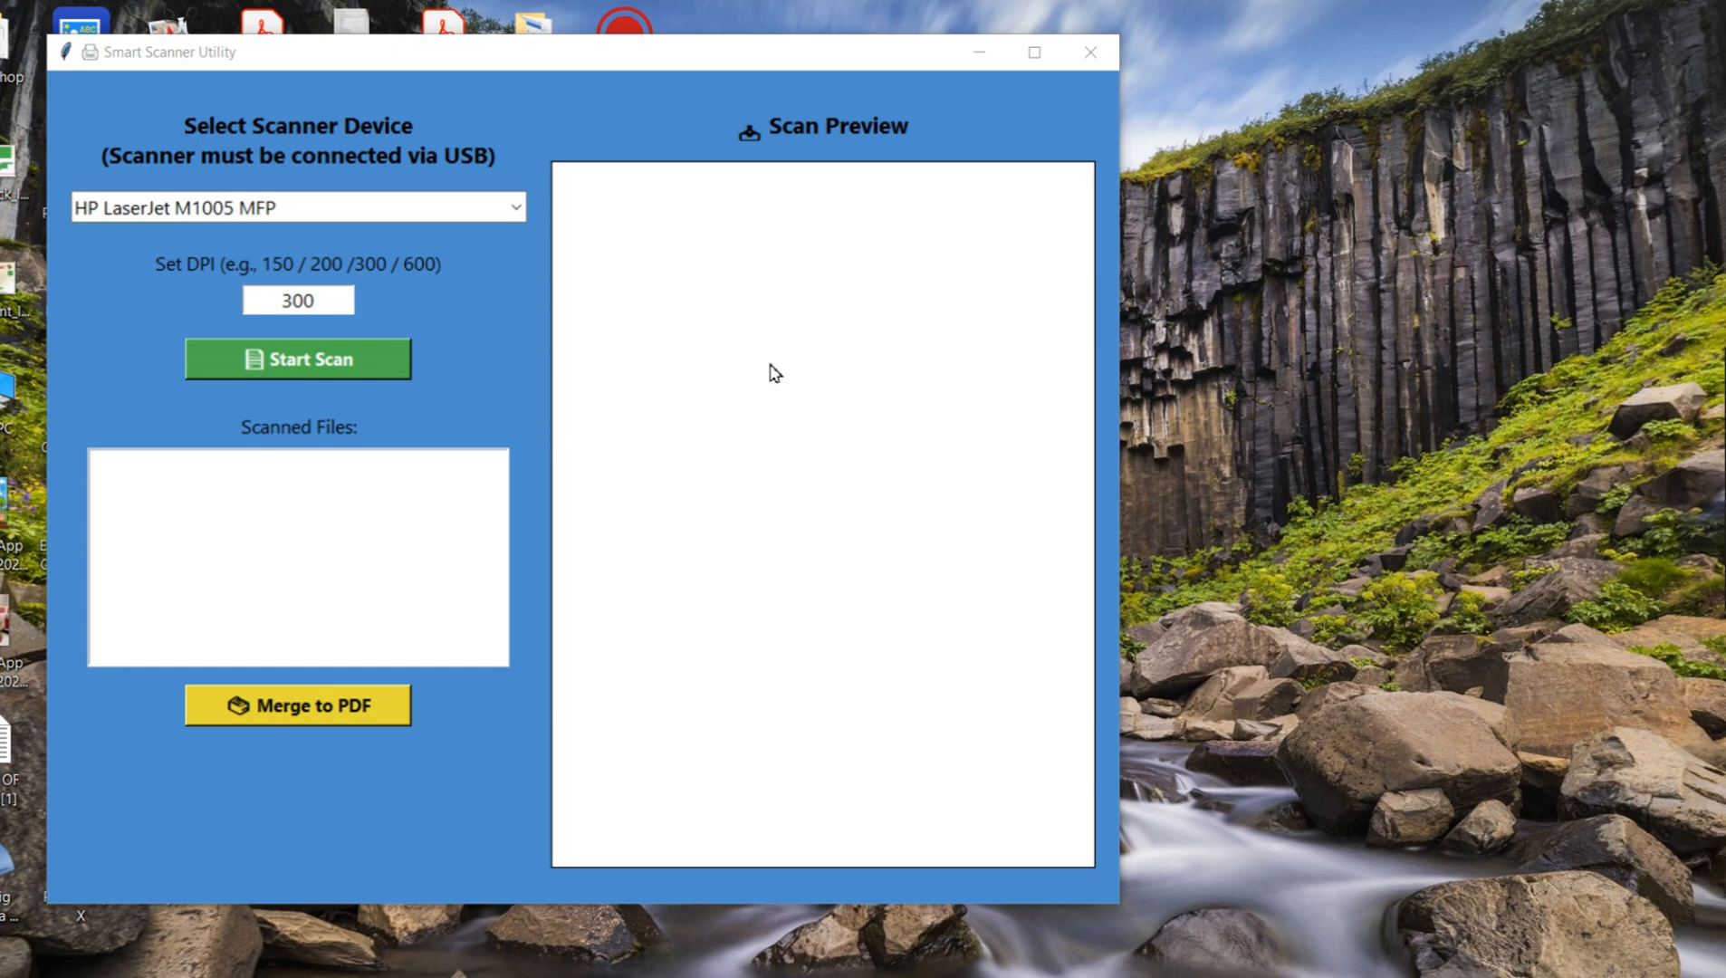
left_click(770, 364)
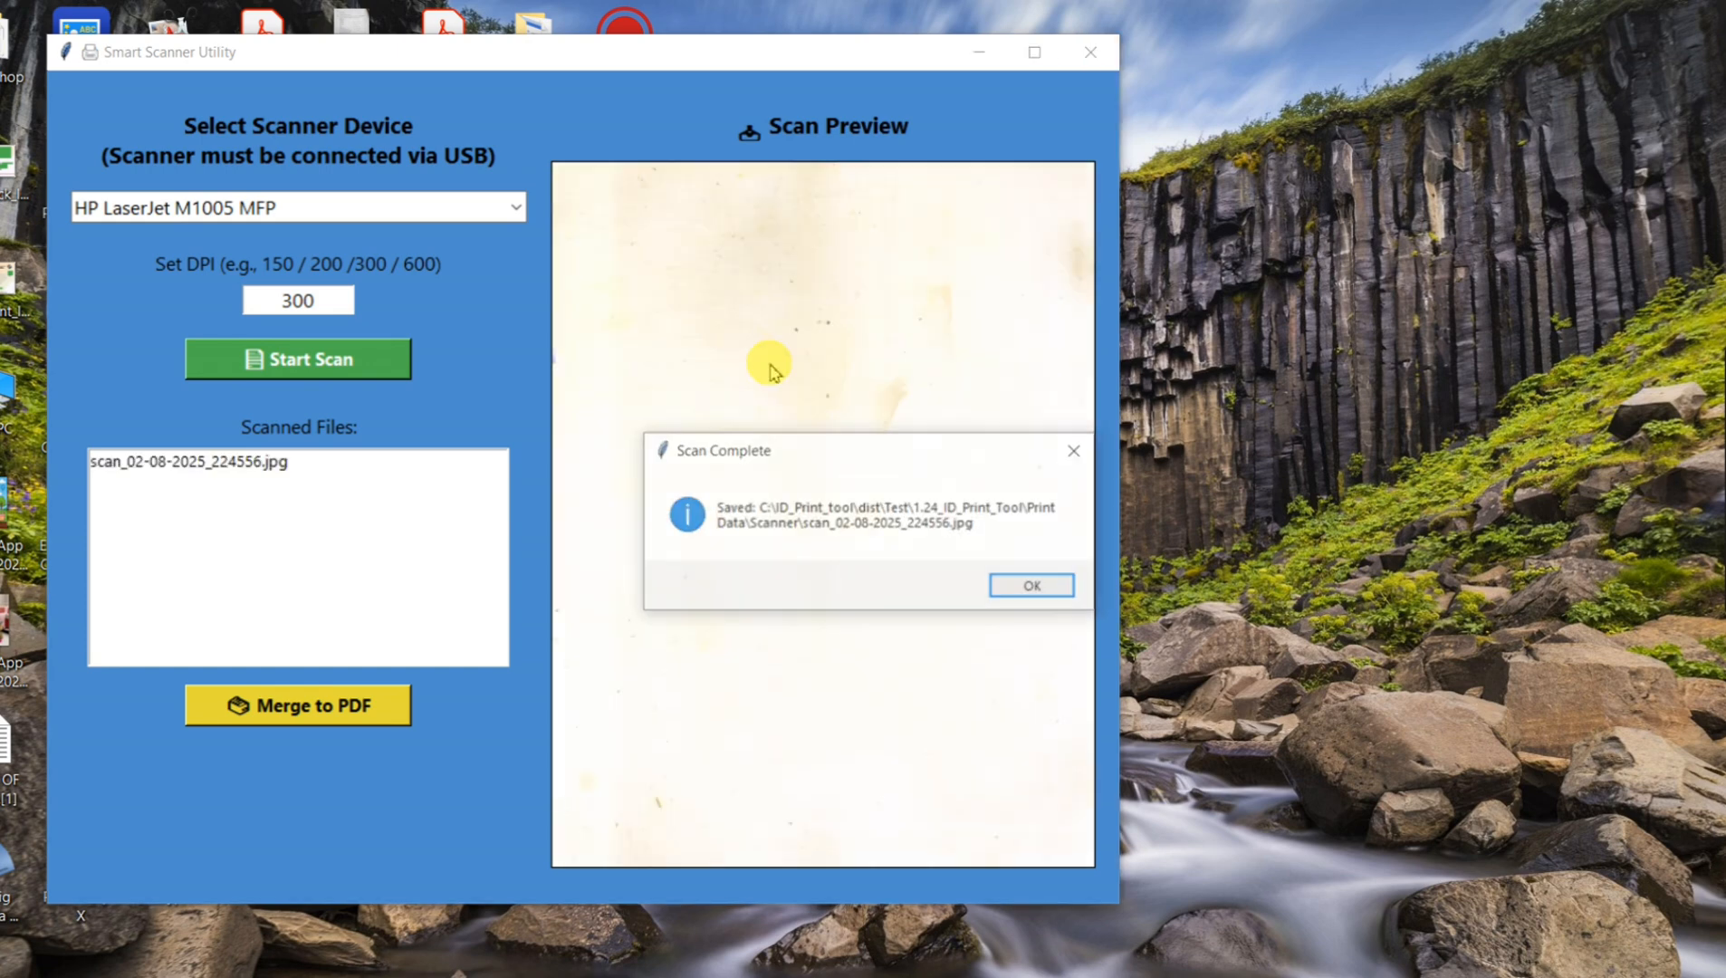
key("Return")
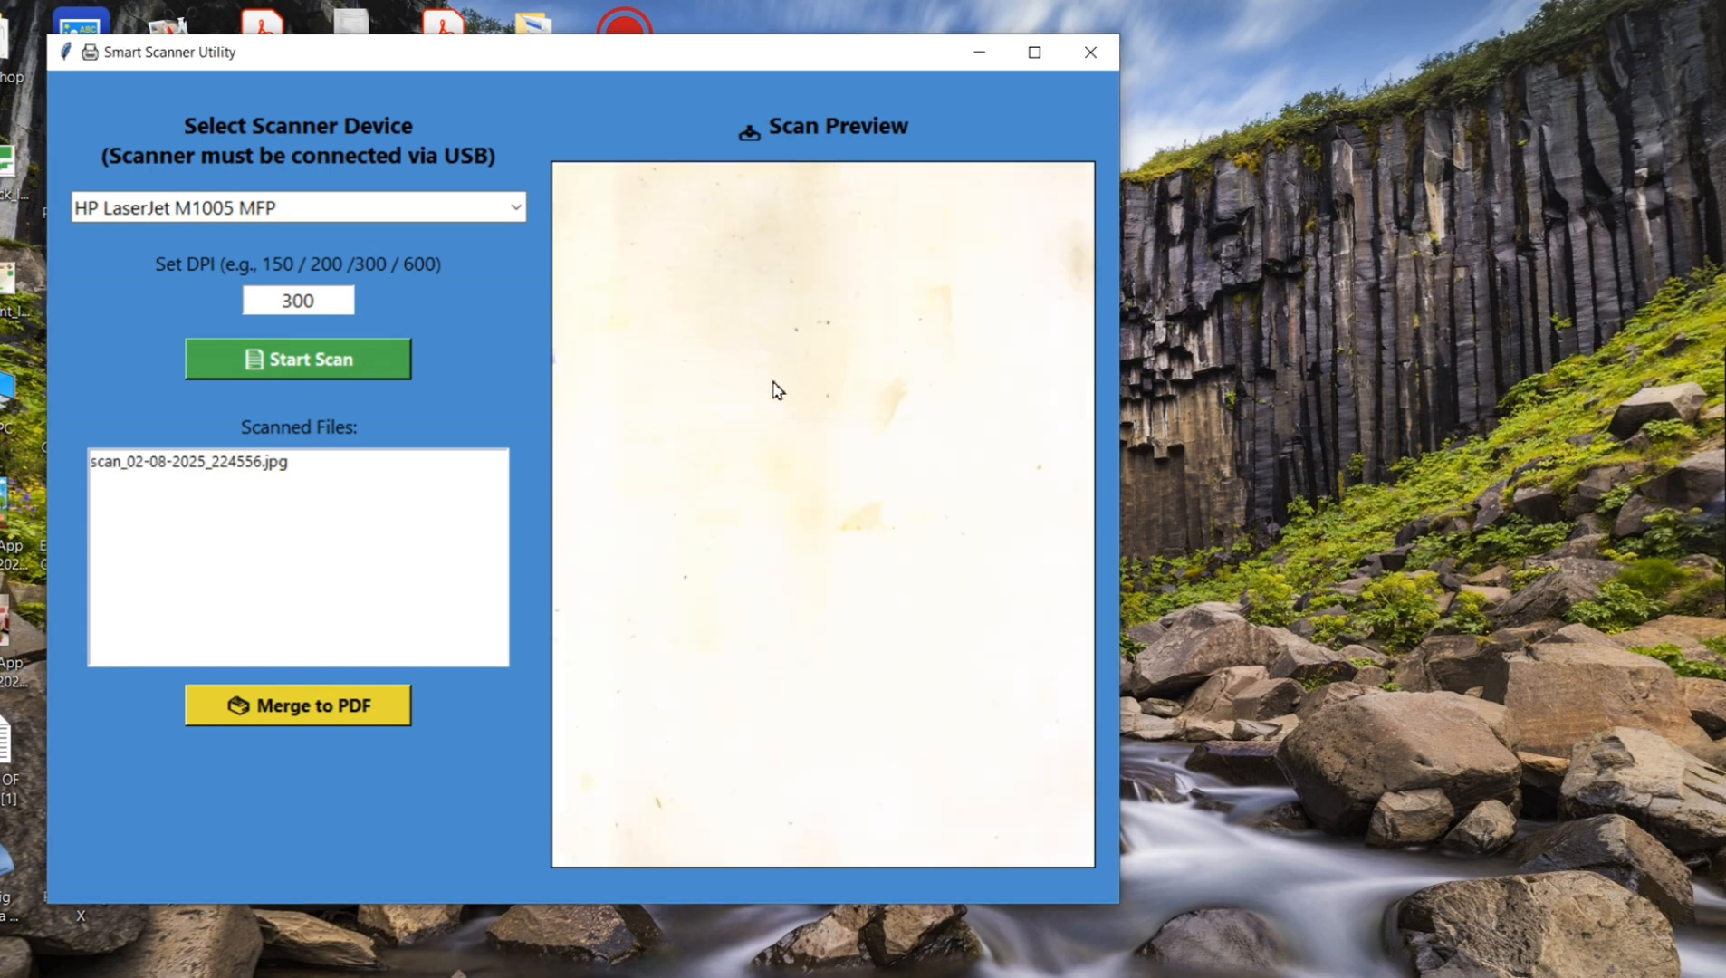
left_click(335, 364)
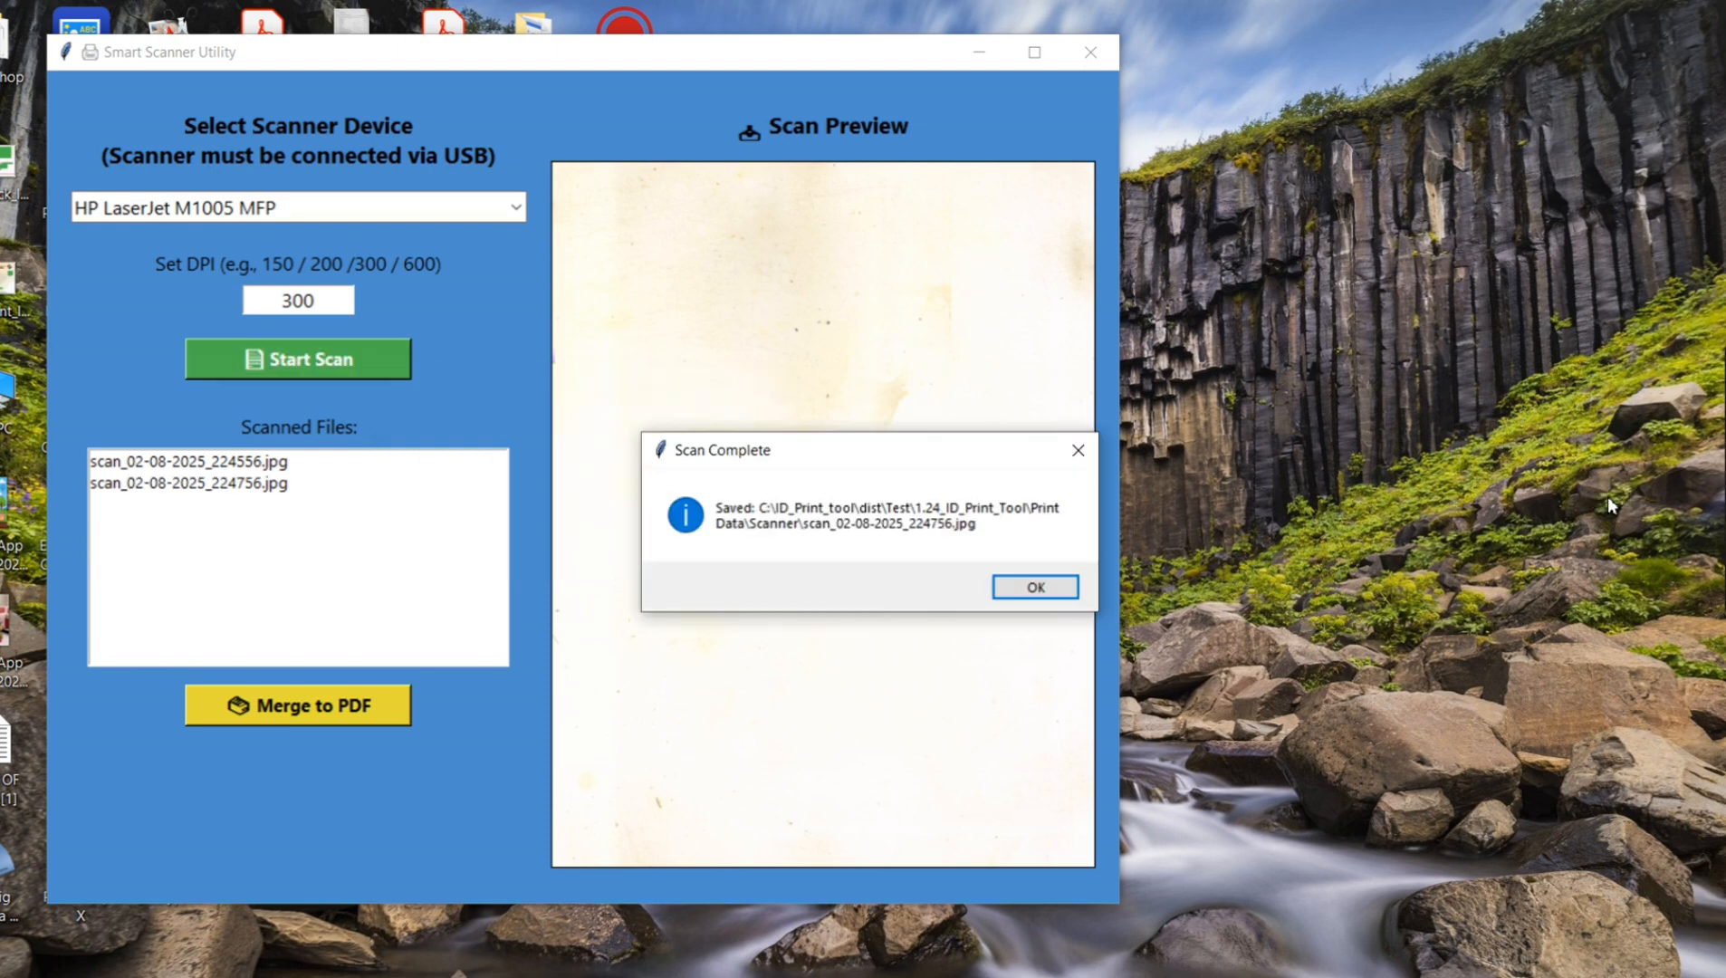
left_click(1046, 593)
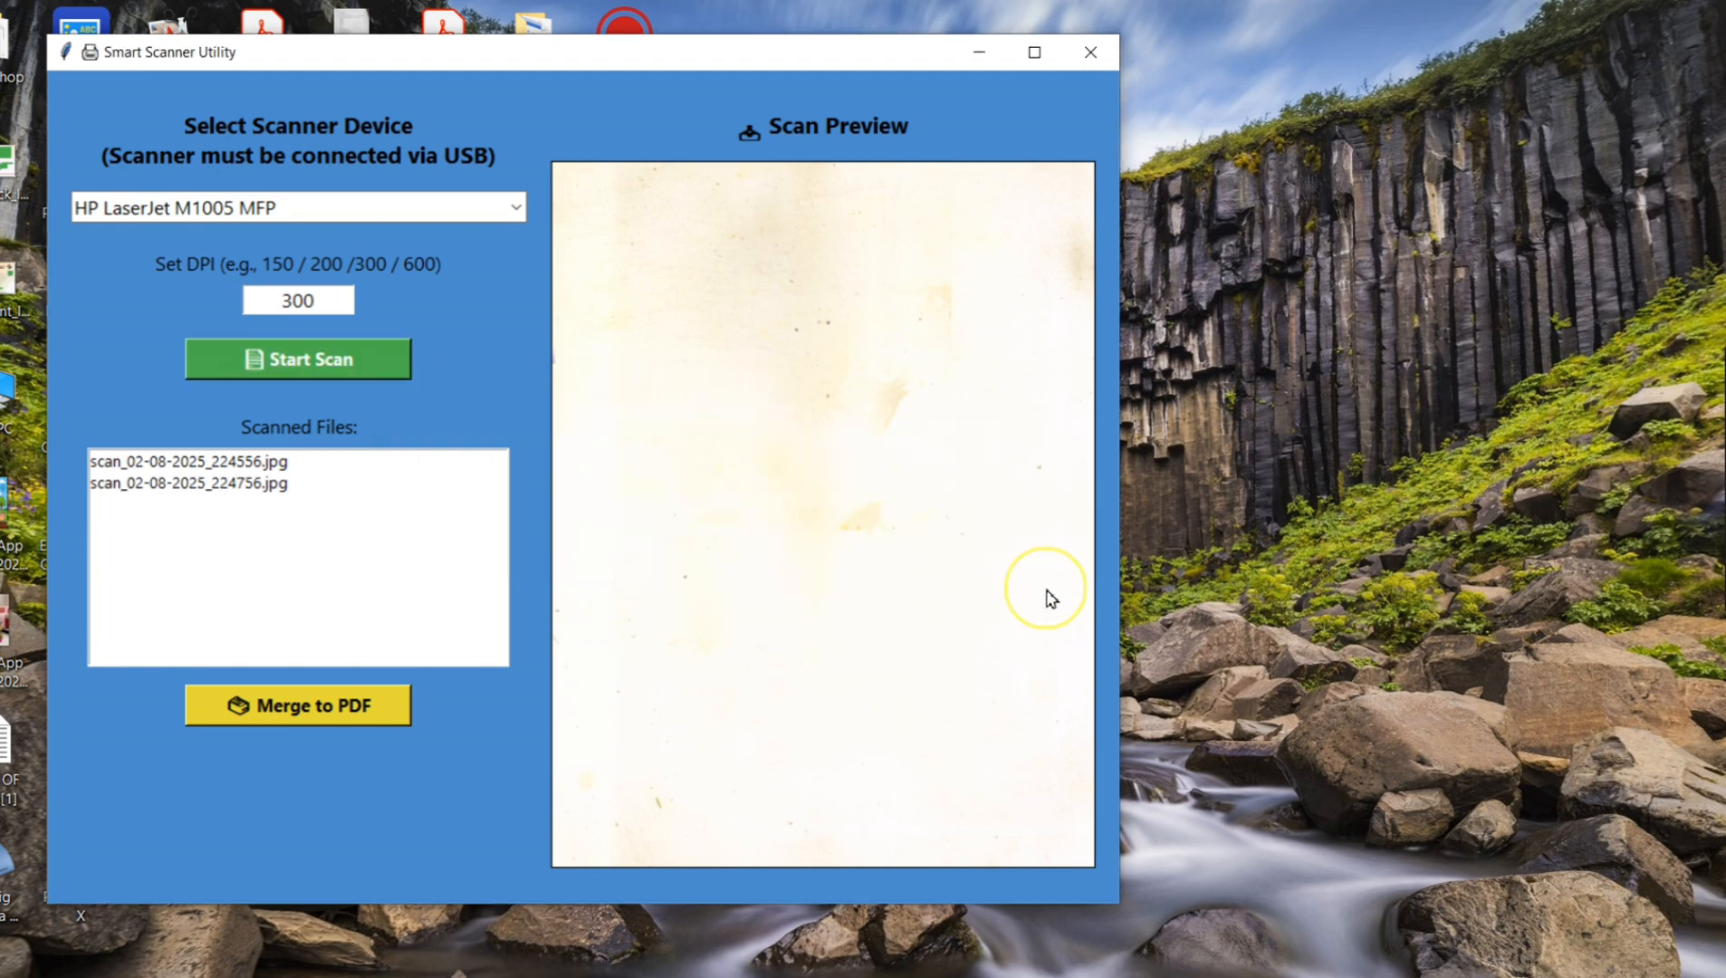
left_click(338, 358)
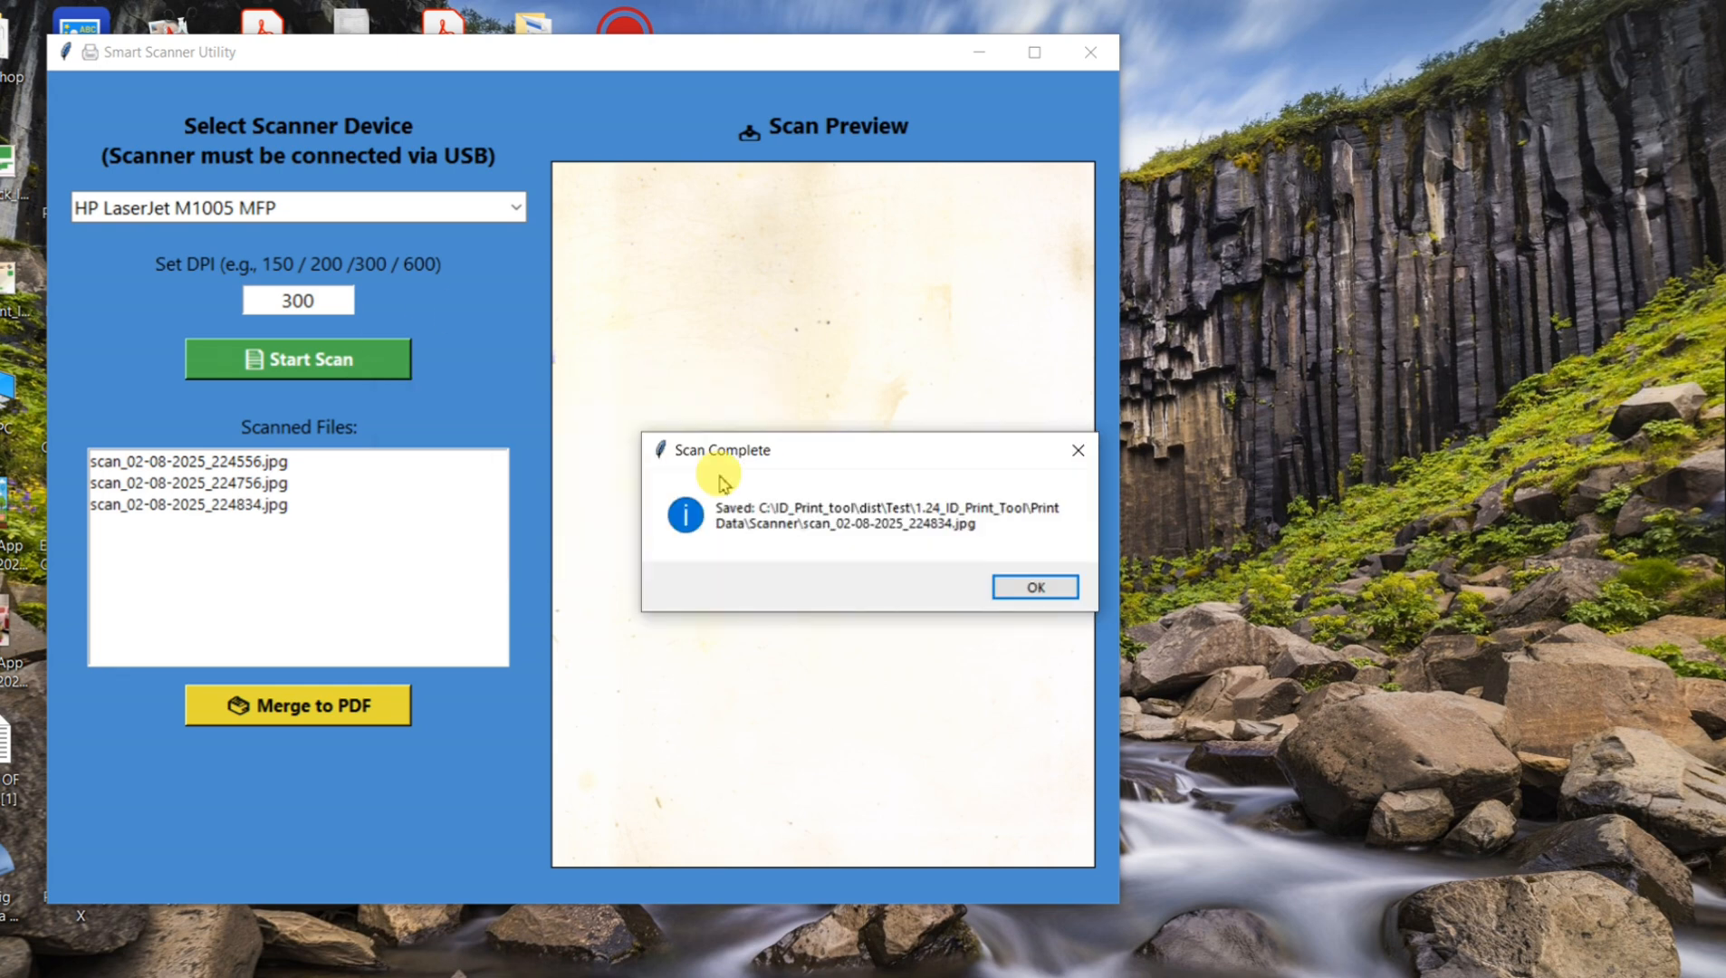
left_click(1012, 588)
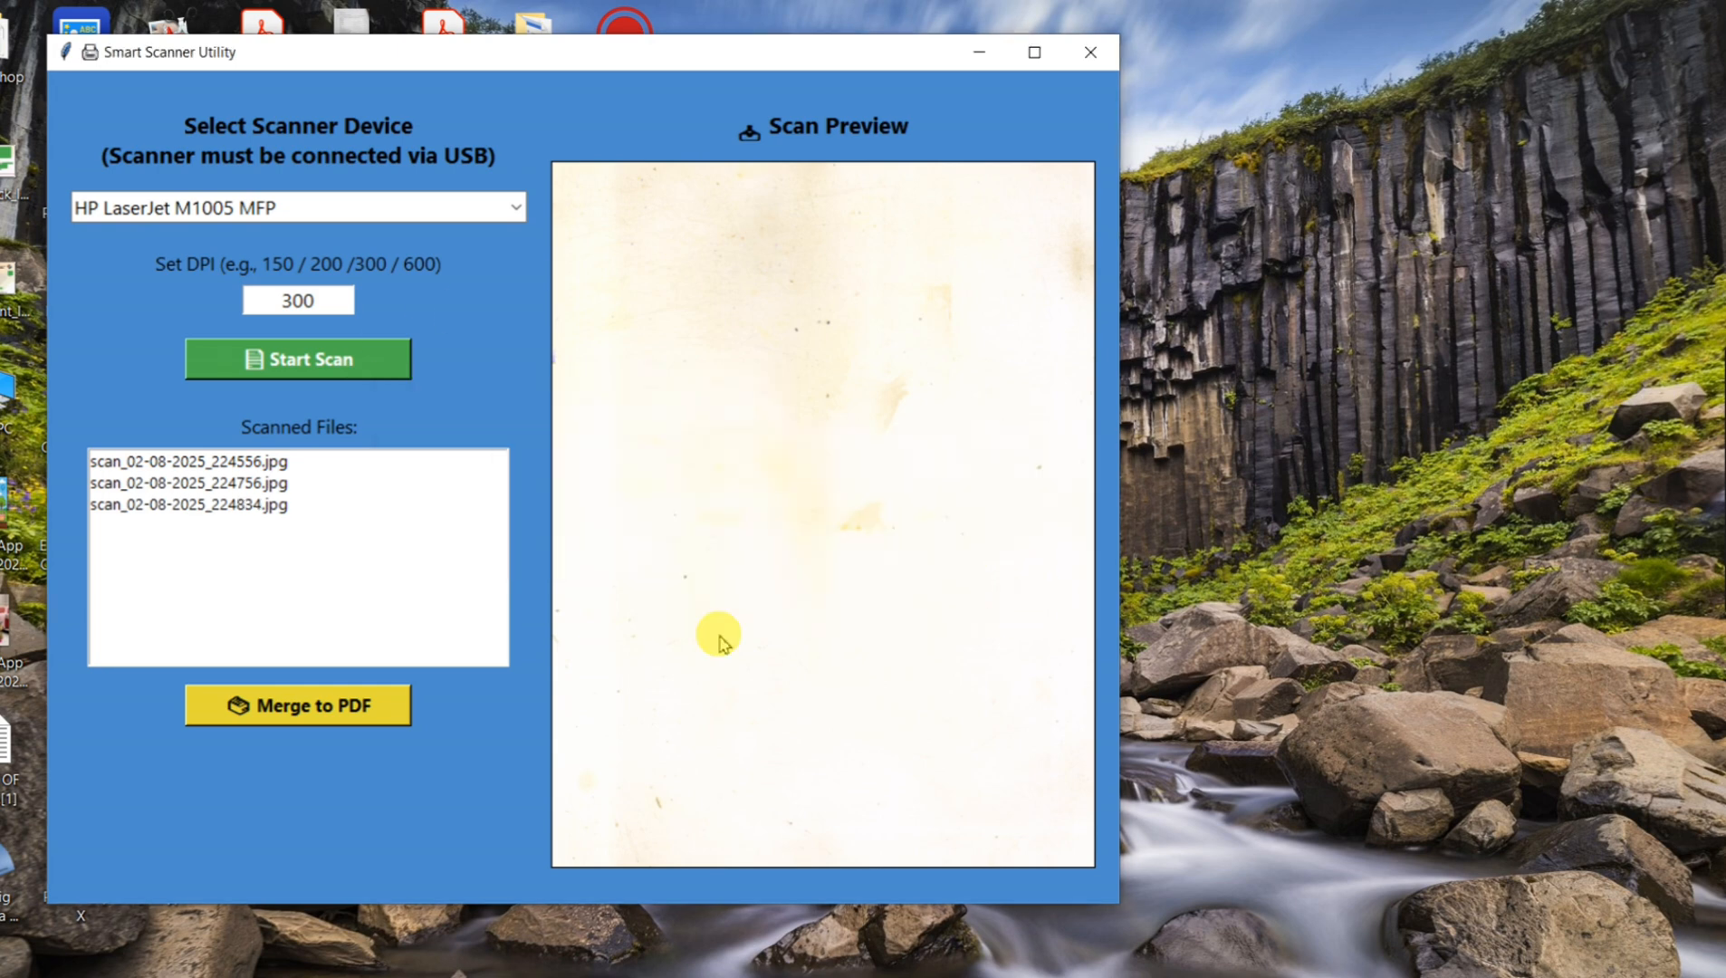
Step: Merge the scanned files into one PDF saved as scanned_document in the SAMPLE DOC folder, replacing the existing file
left_click(331, 719)
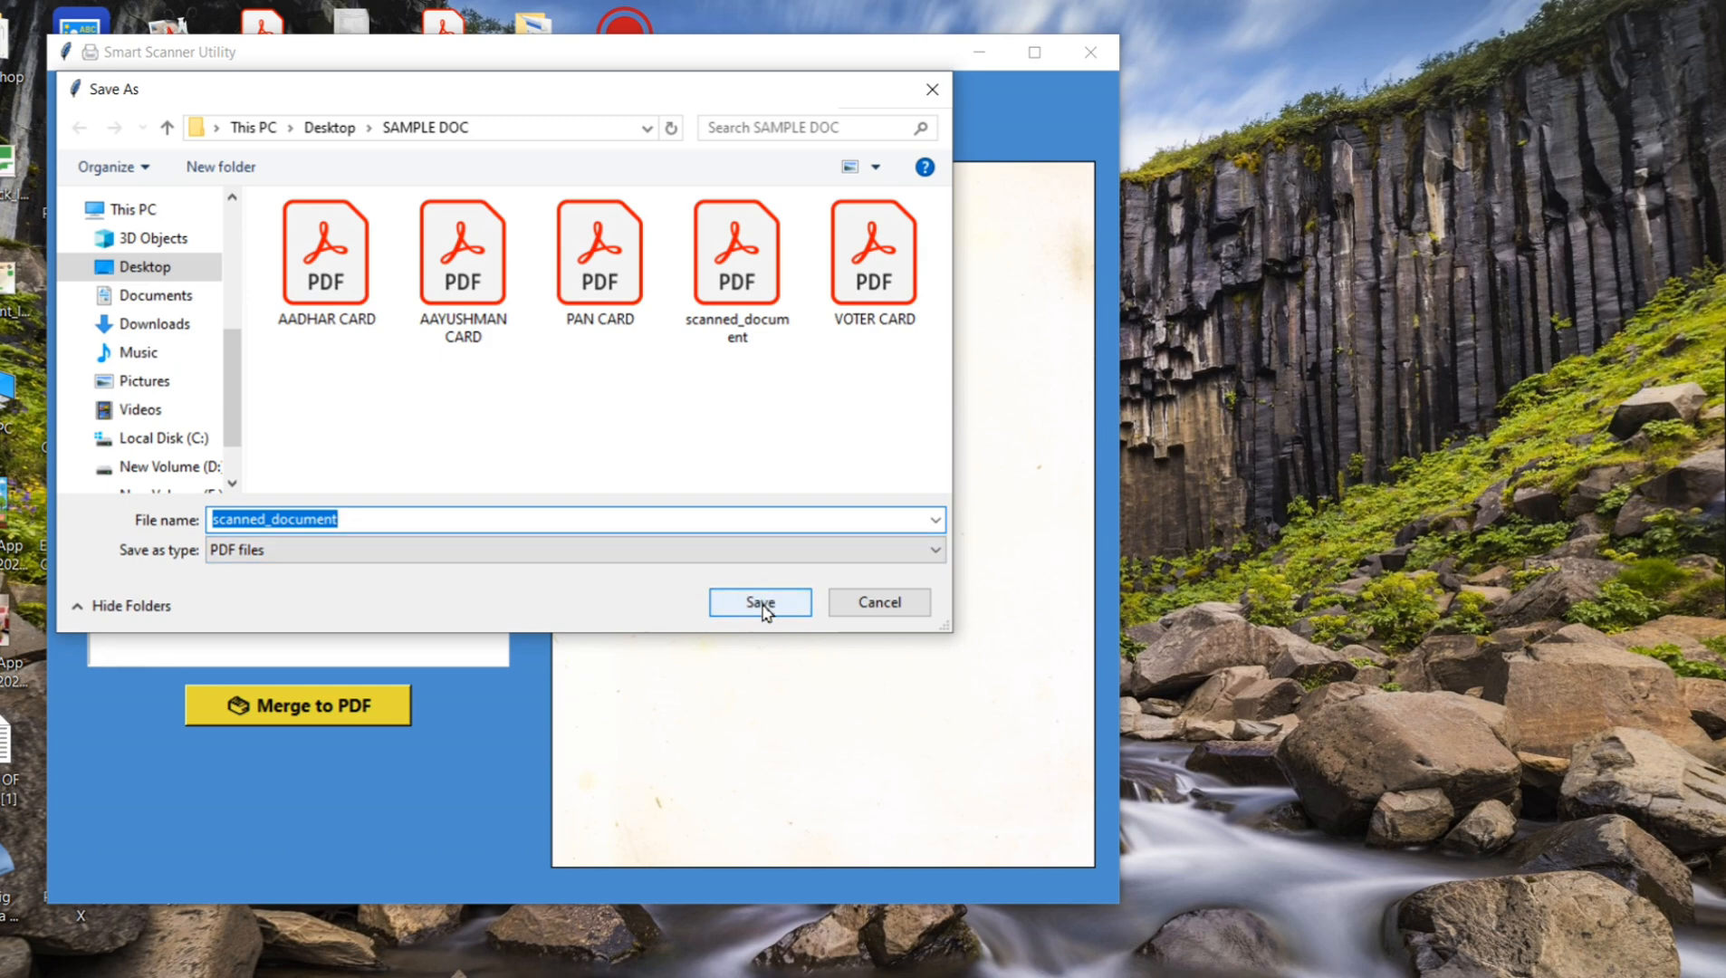
left_click(760, 603)
left_click(913, 505)
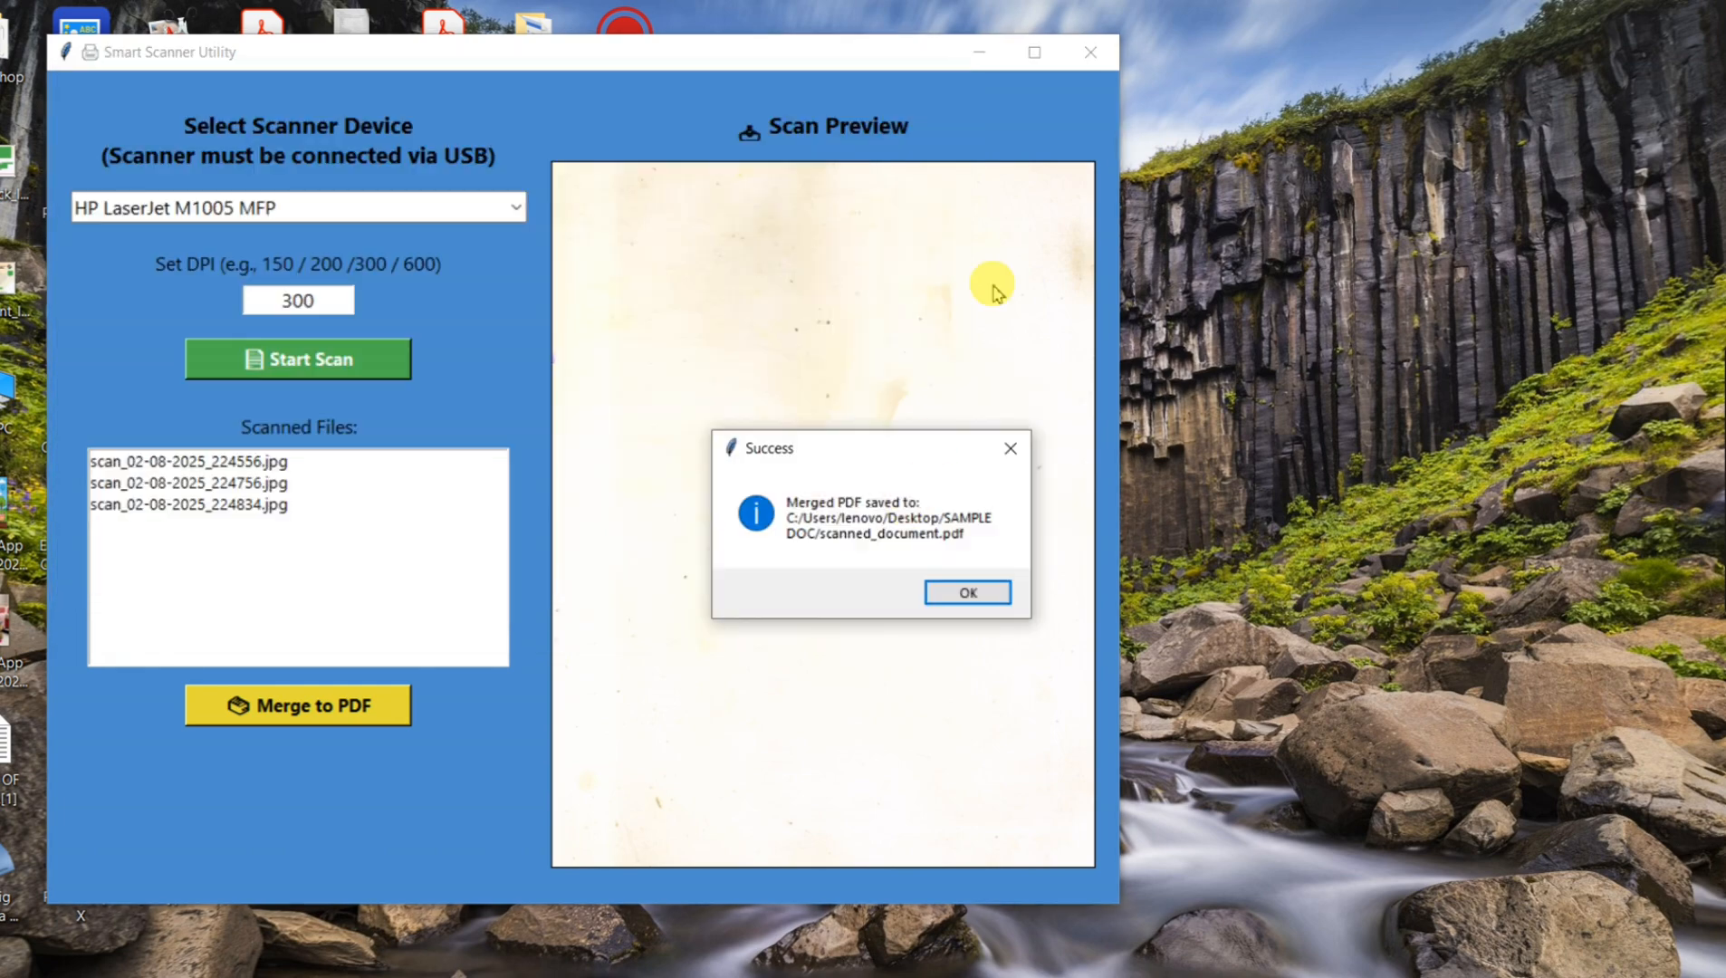
left_click(965, 594)
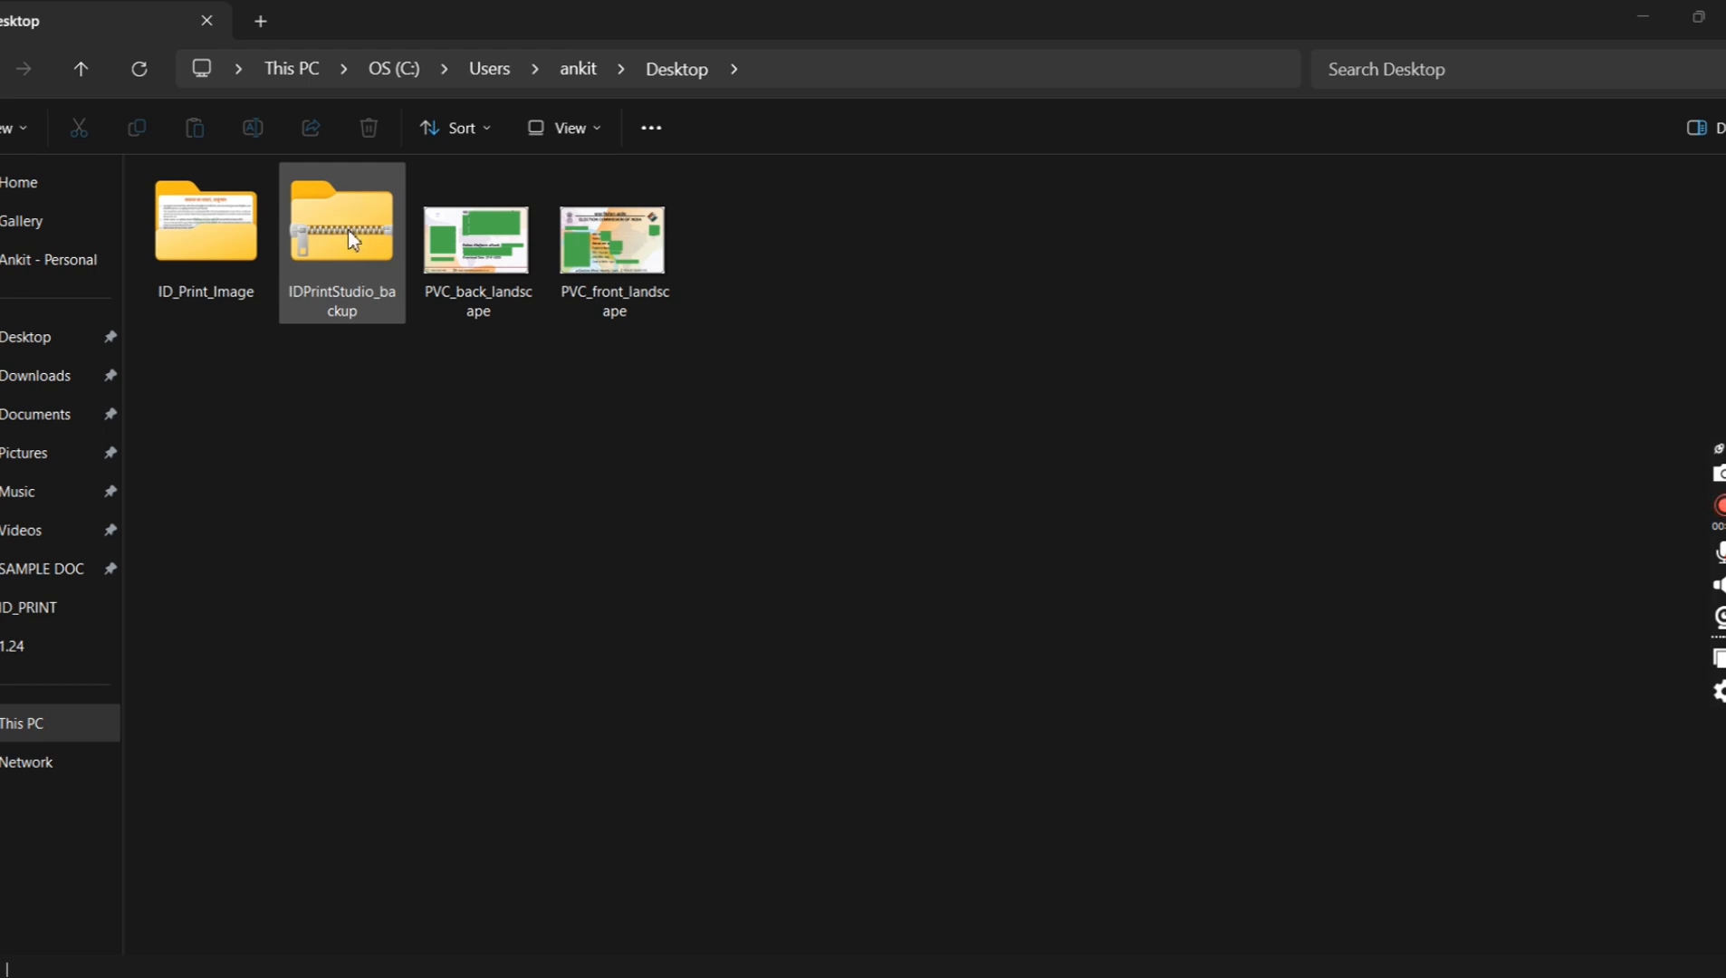
Step: Switch to File Explorer and point out the IDPrintStudio_backup archive in the Desktop folder
left_click(297, 293)
left_click(344, 285)
left_click(345, 330)
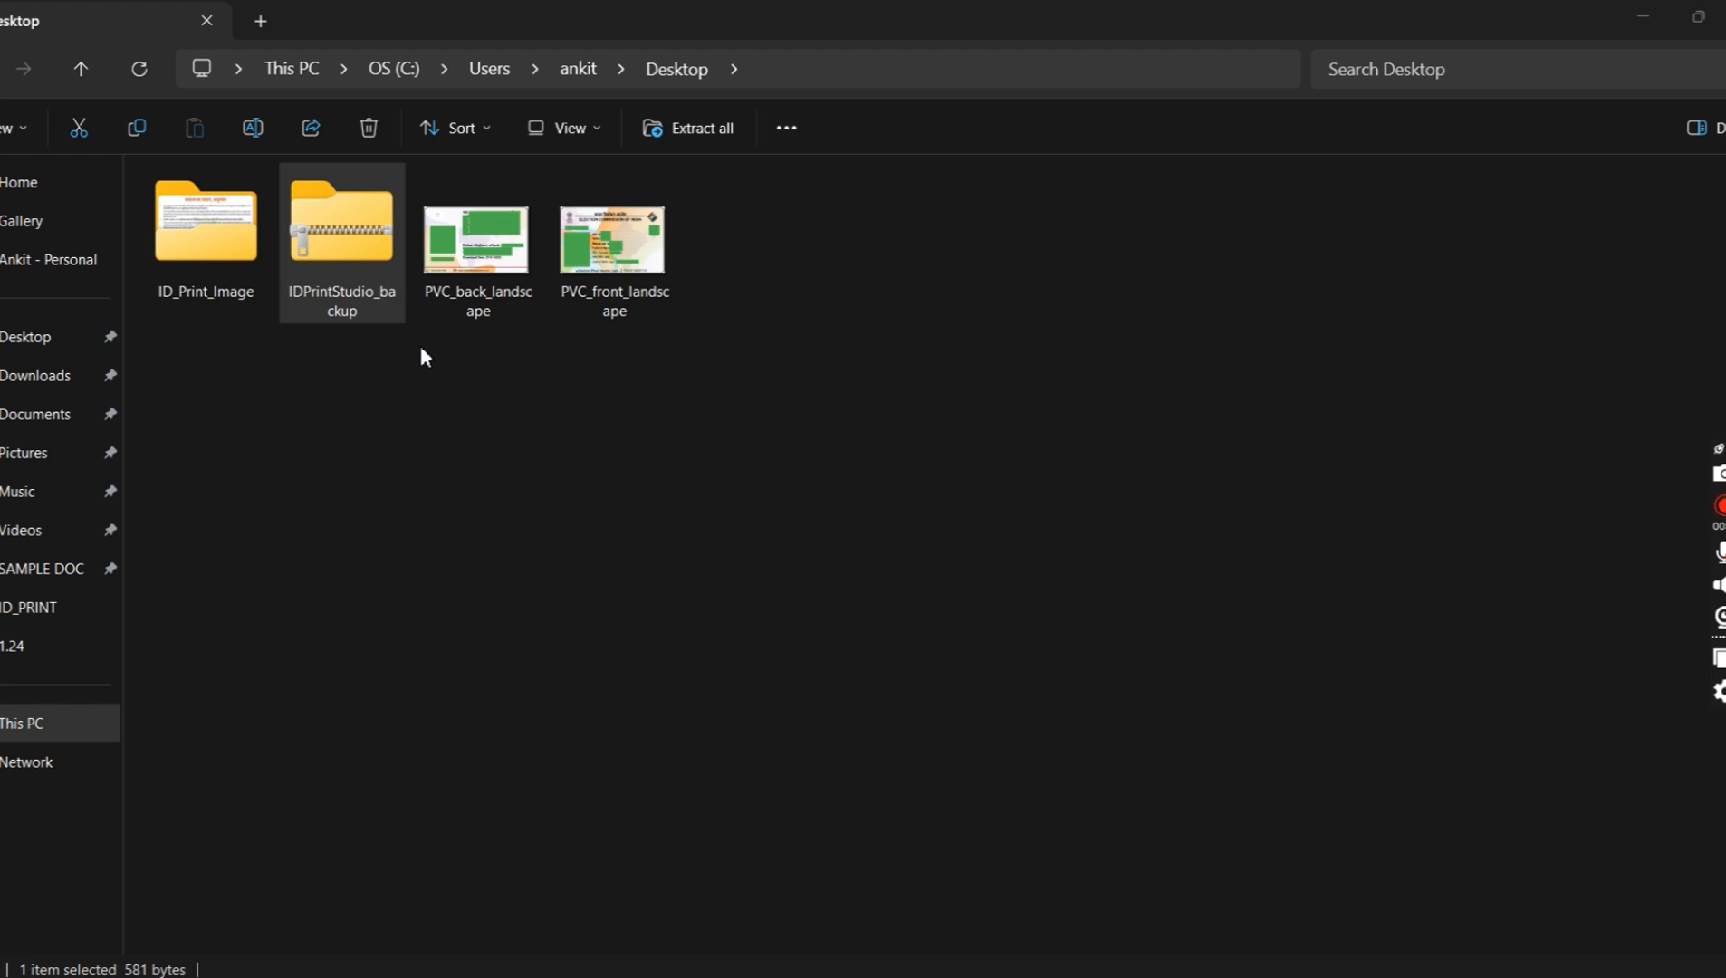
left_click(474, 377)
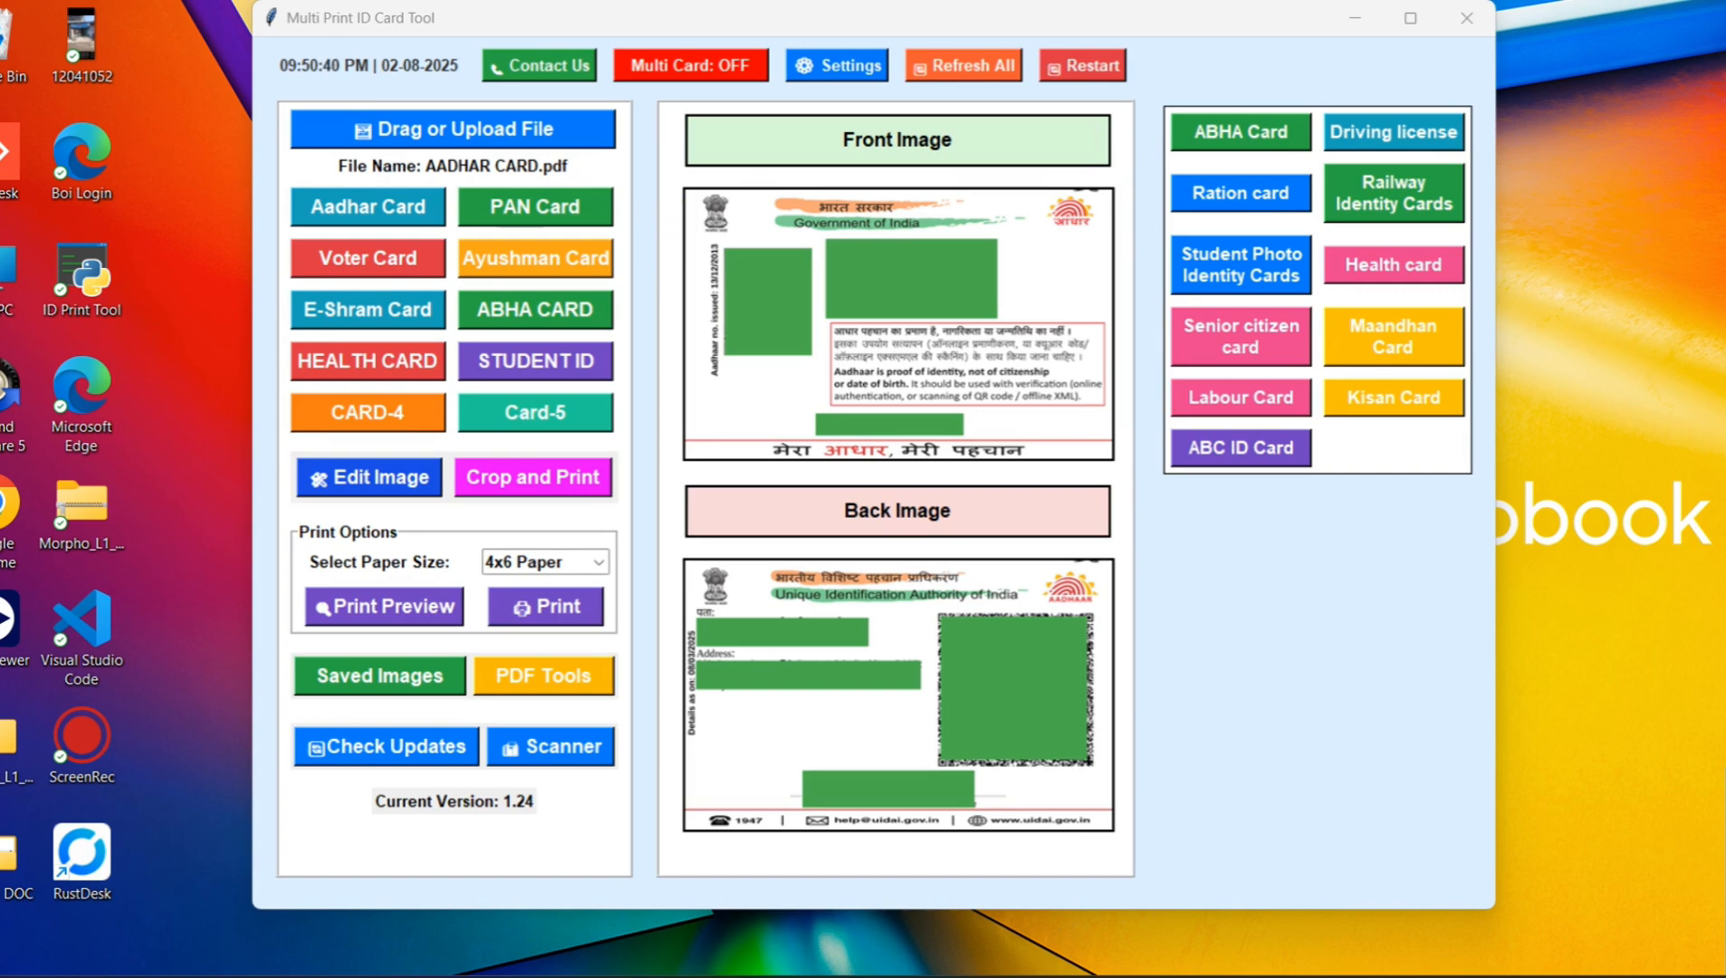
Step: Turn on Multi Card mode for an A4 sheet and load AAYUSHMAN CARD from the SAMPLE DOC folder
left_click(675, 77)
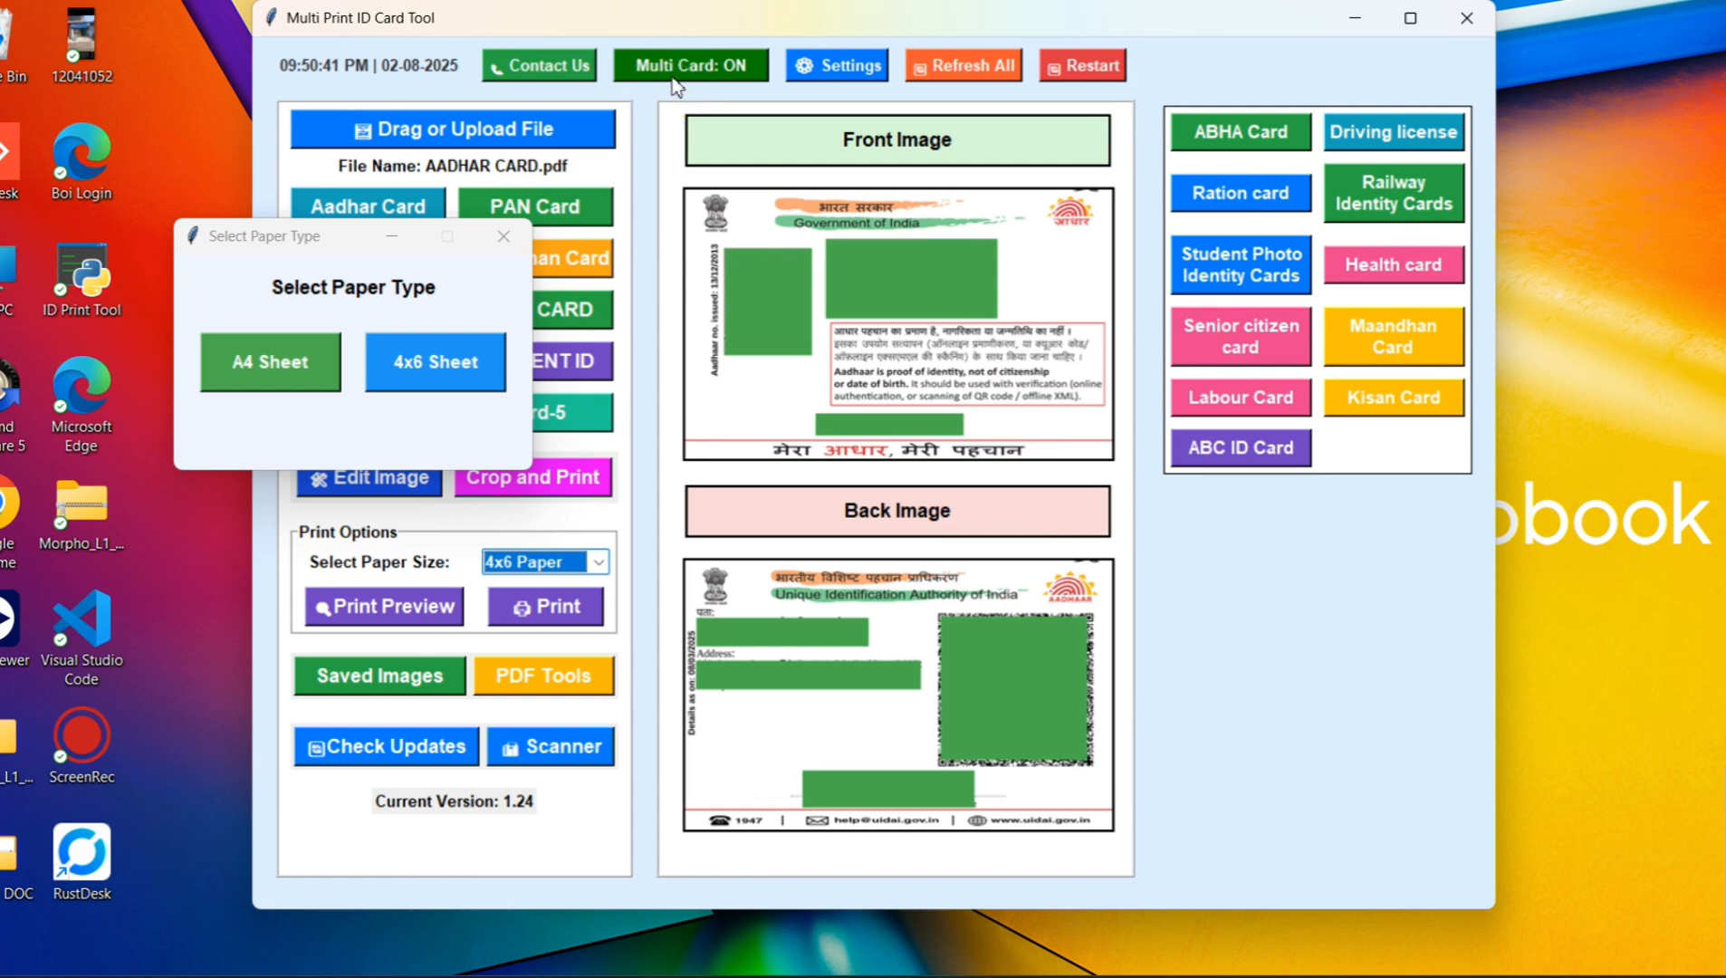
left_click(288, 375)
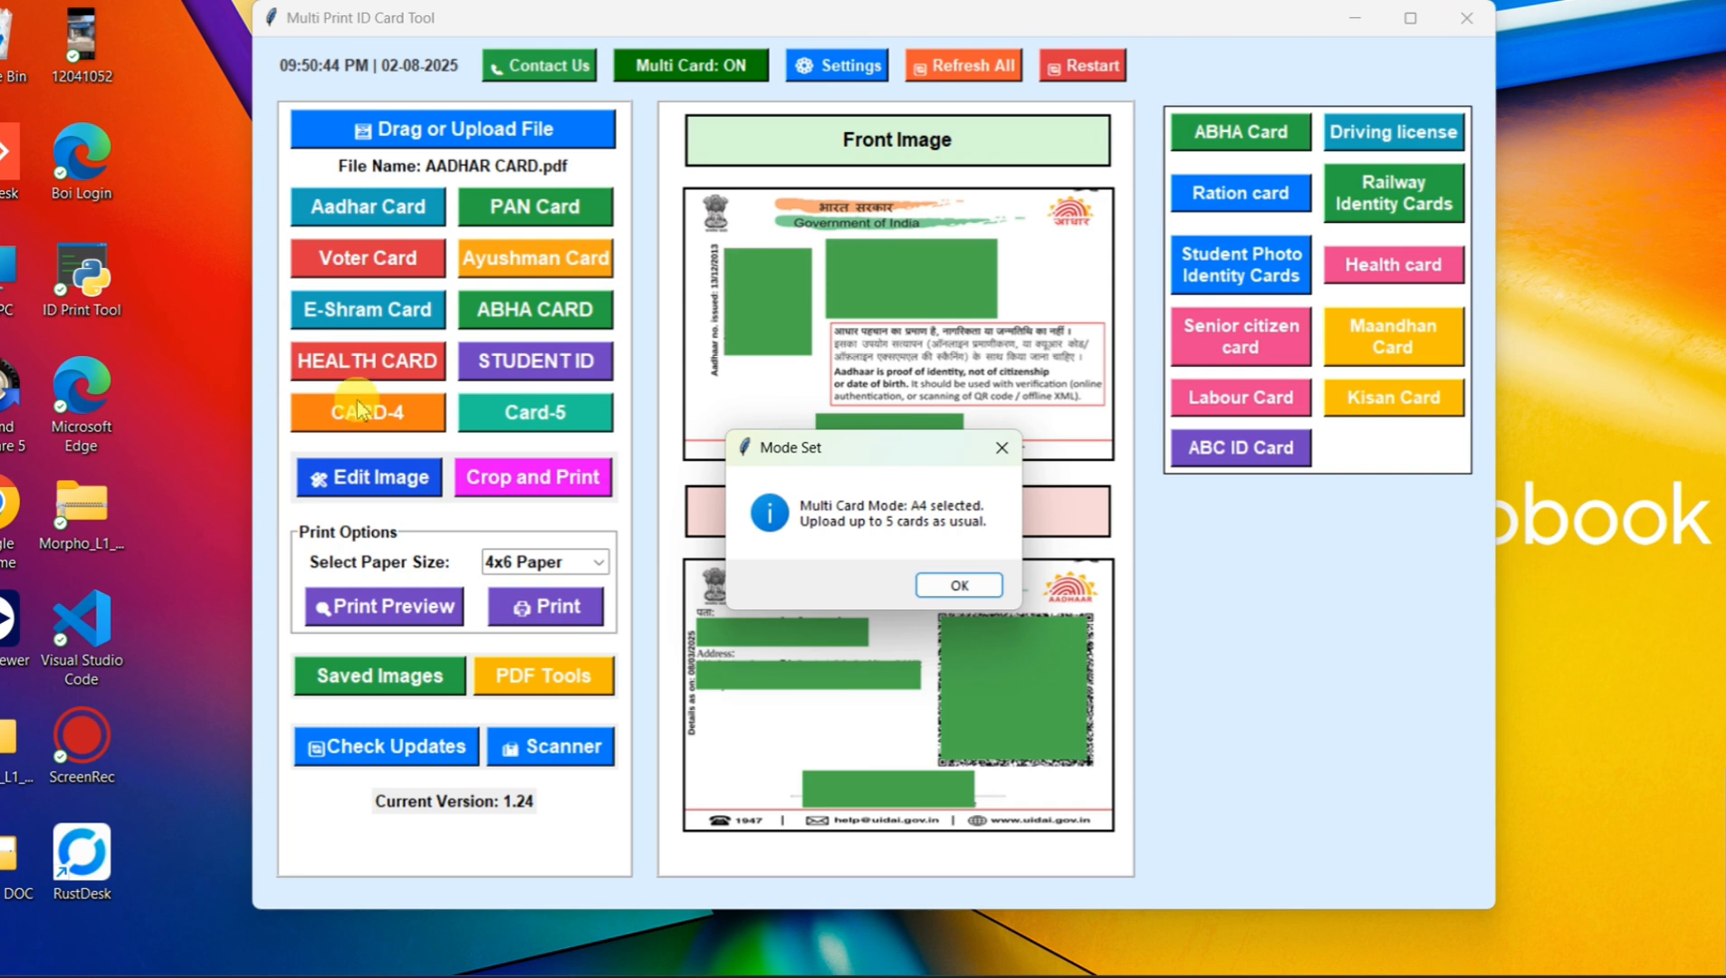
left_click(957, 587)
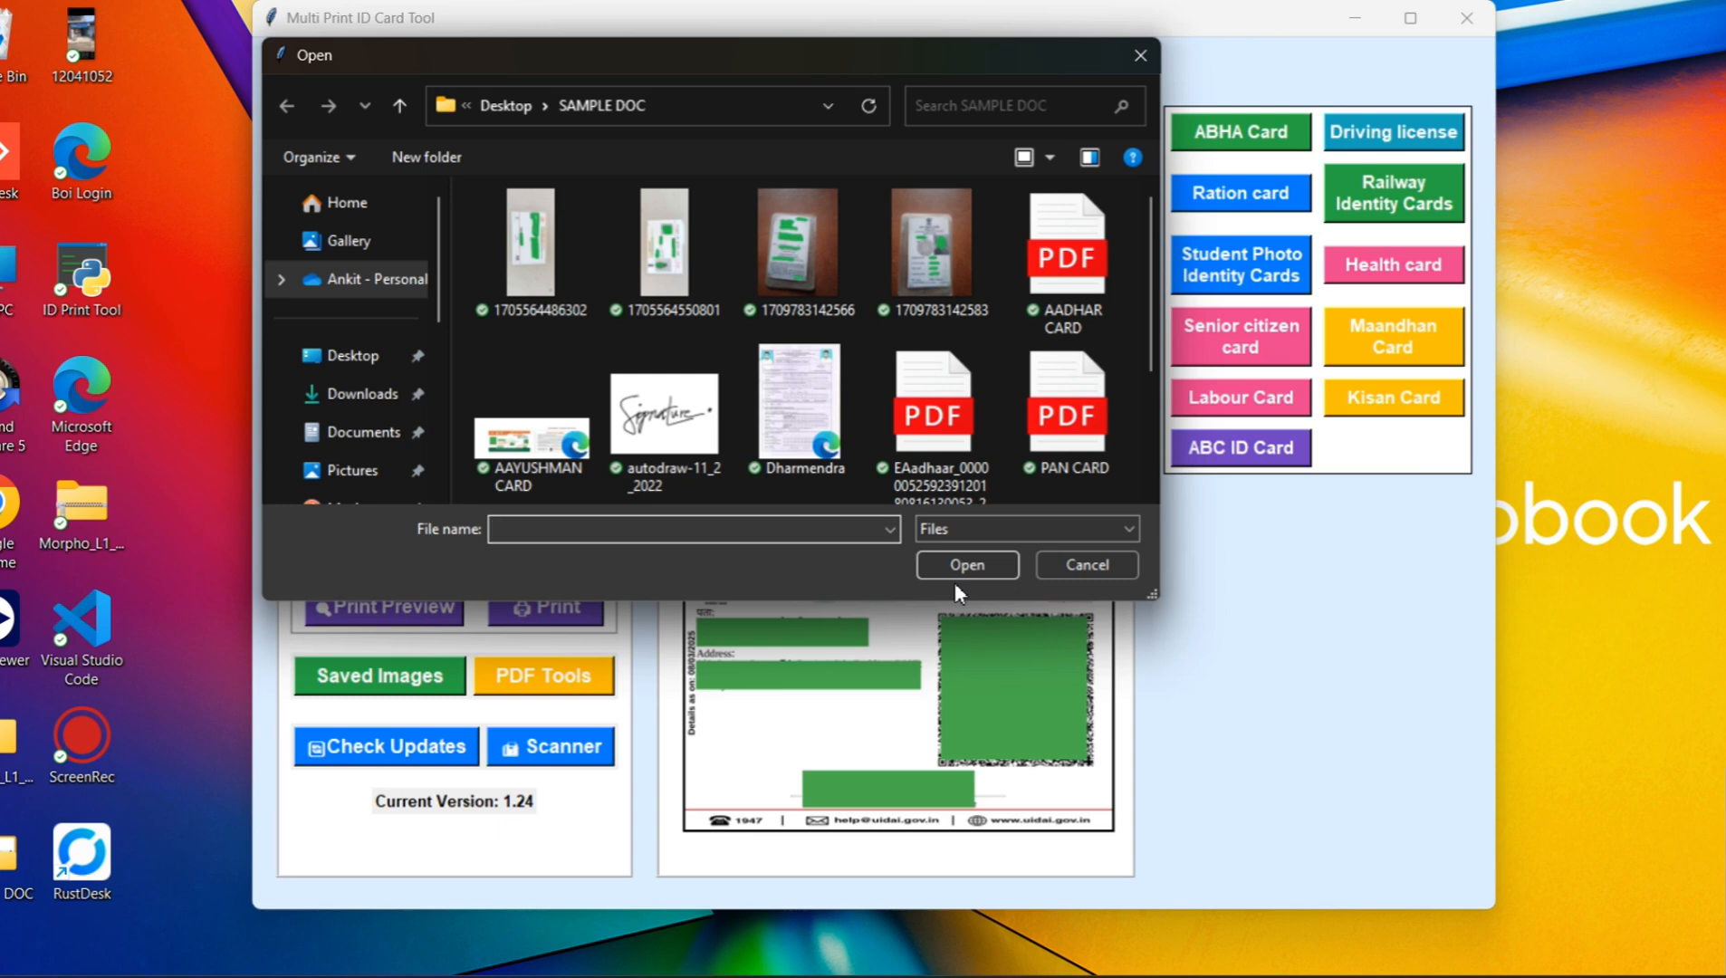
double_click(512, 398)
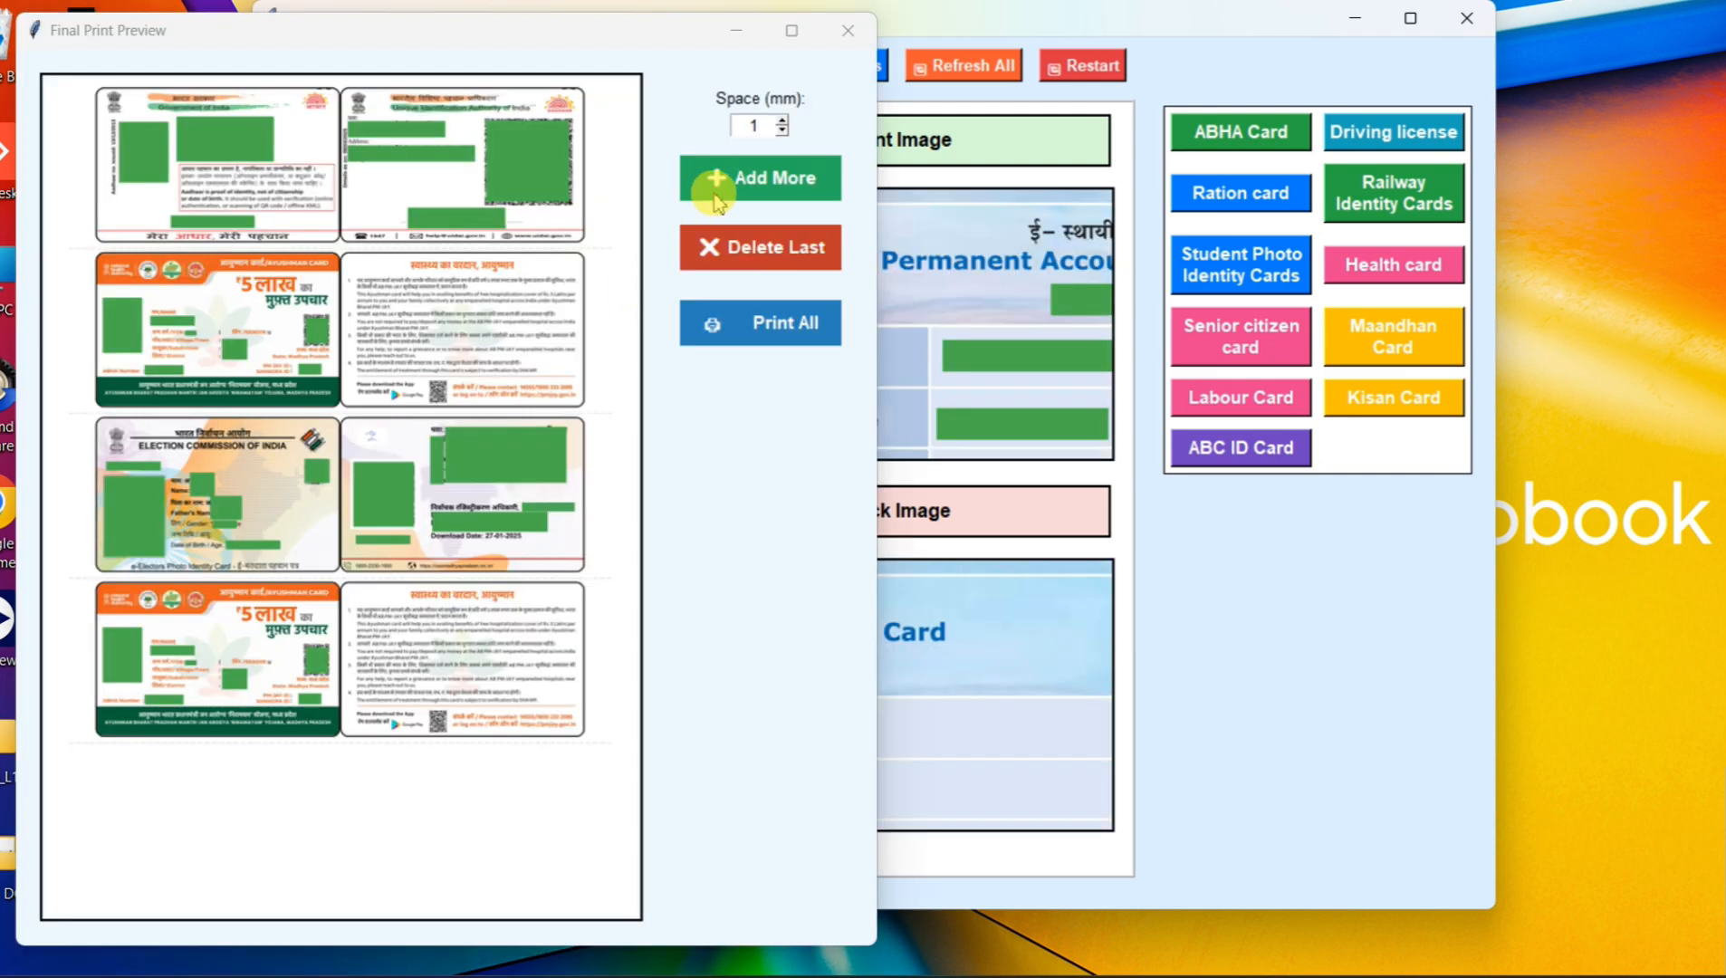
Step: Crop the loaded PAN CARD file as a PAN Card without editing it, and add it as the fifth card
left_click(719, 185)
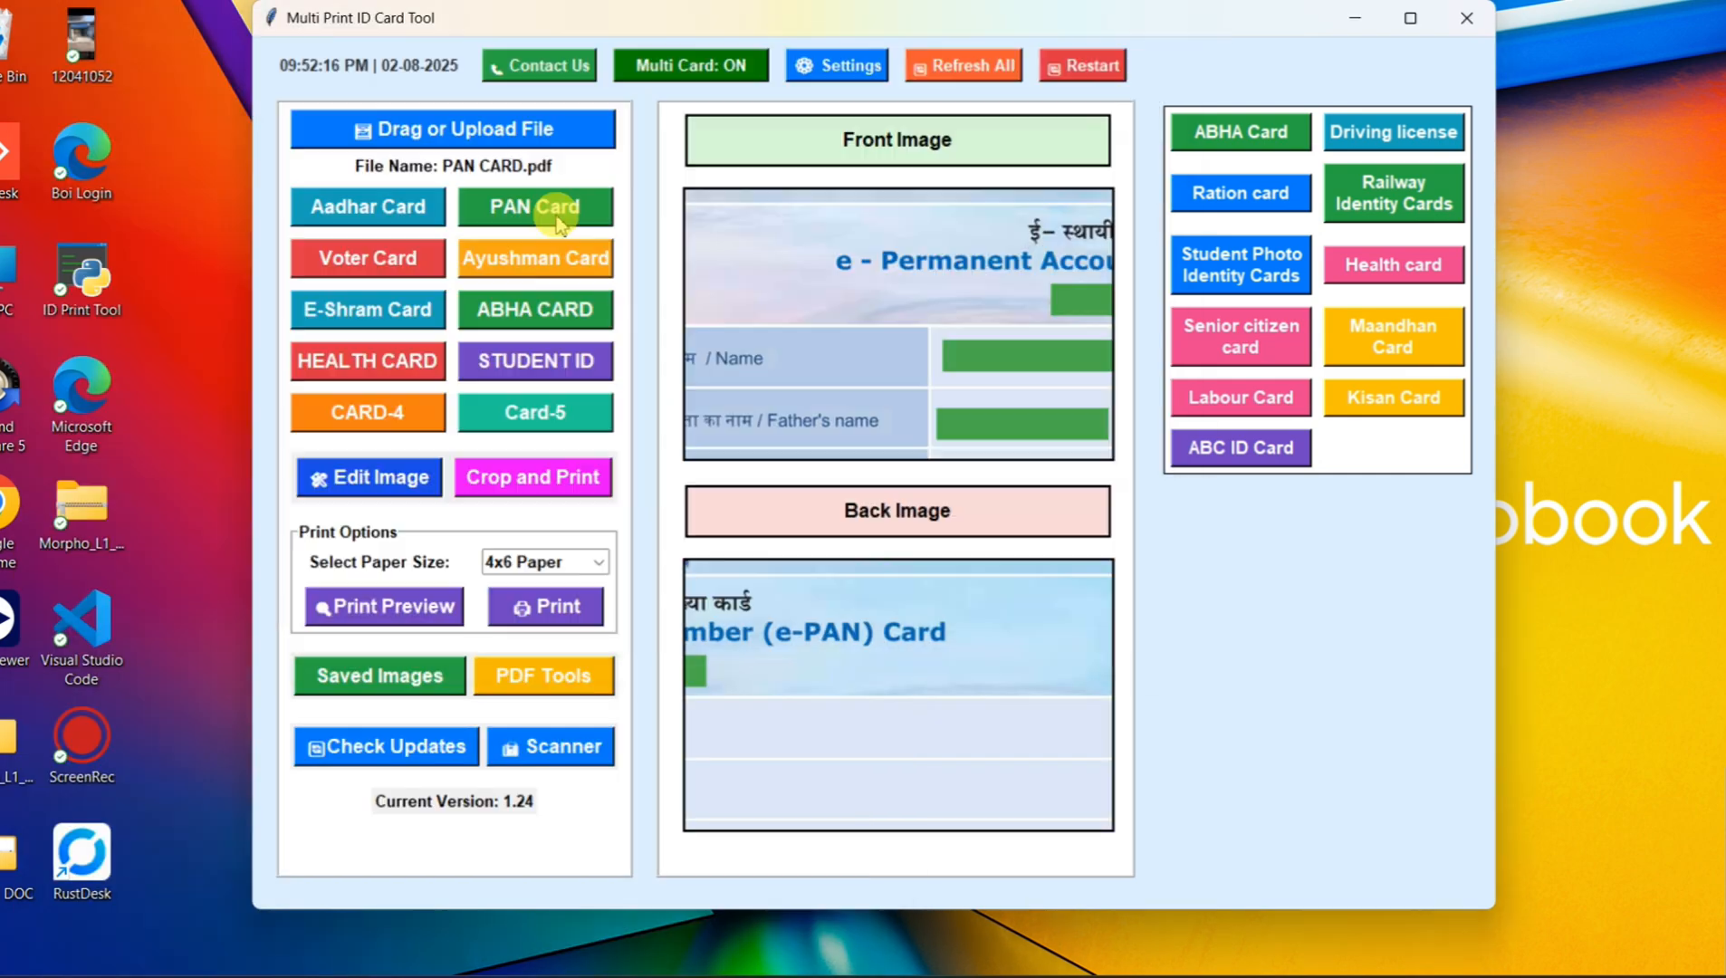
left_click(552, 216)
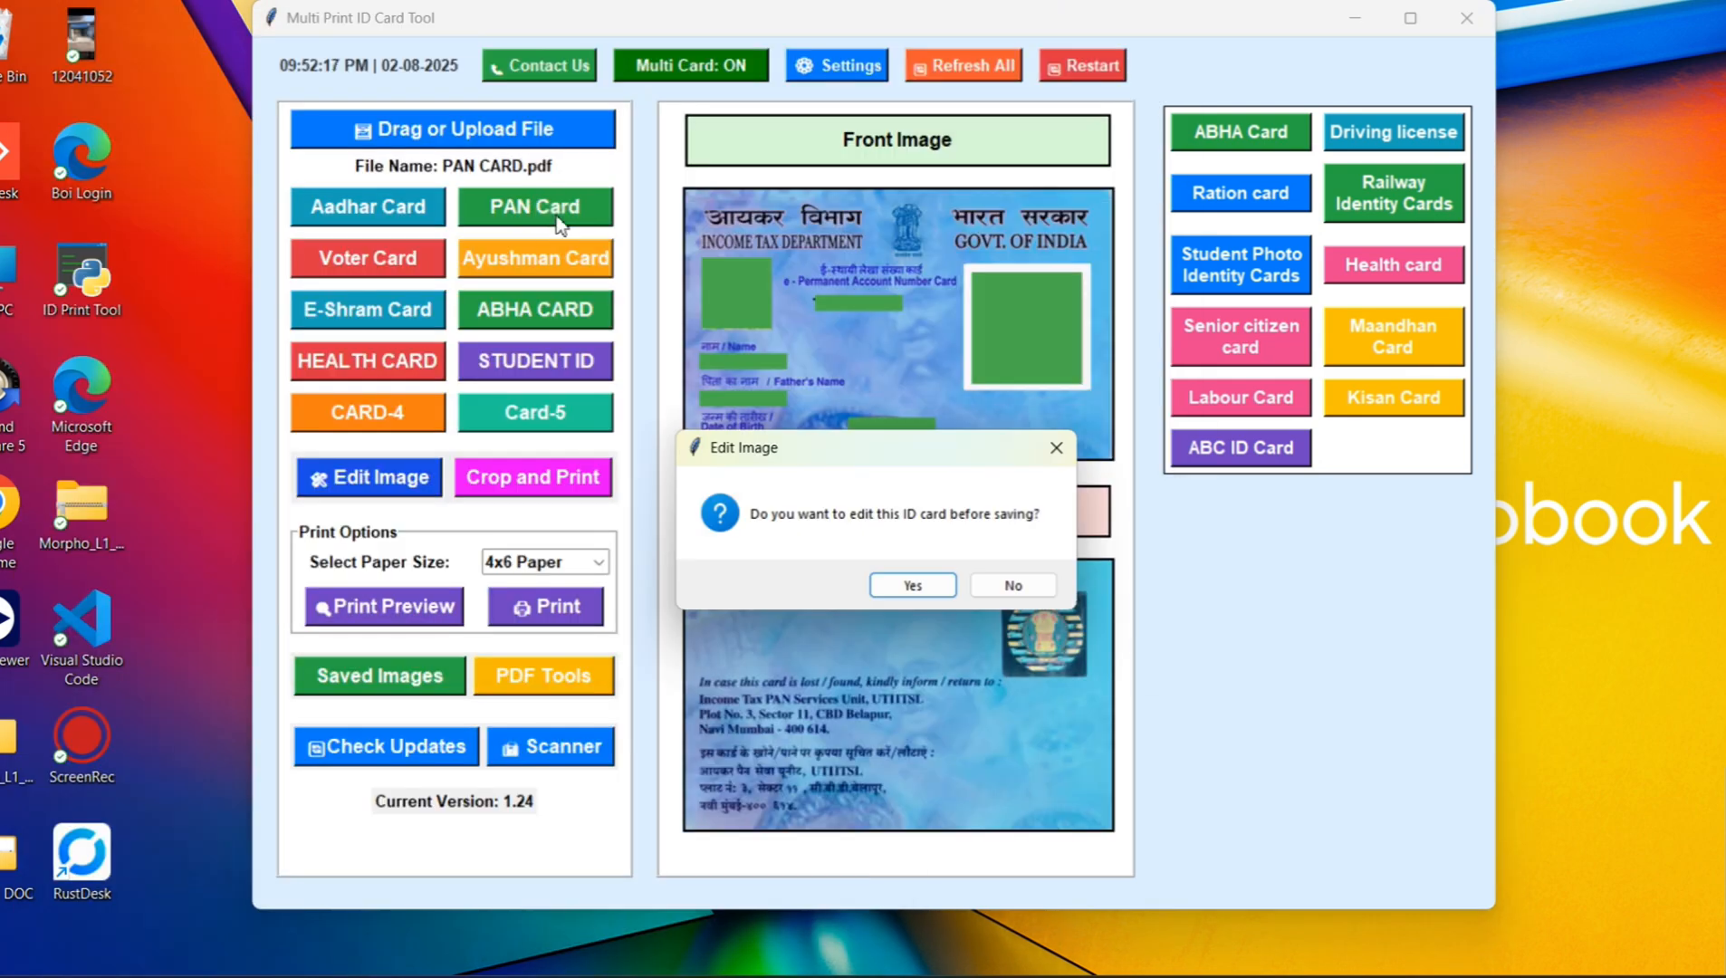
left_click(1003, 586)
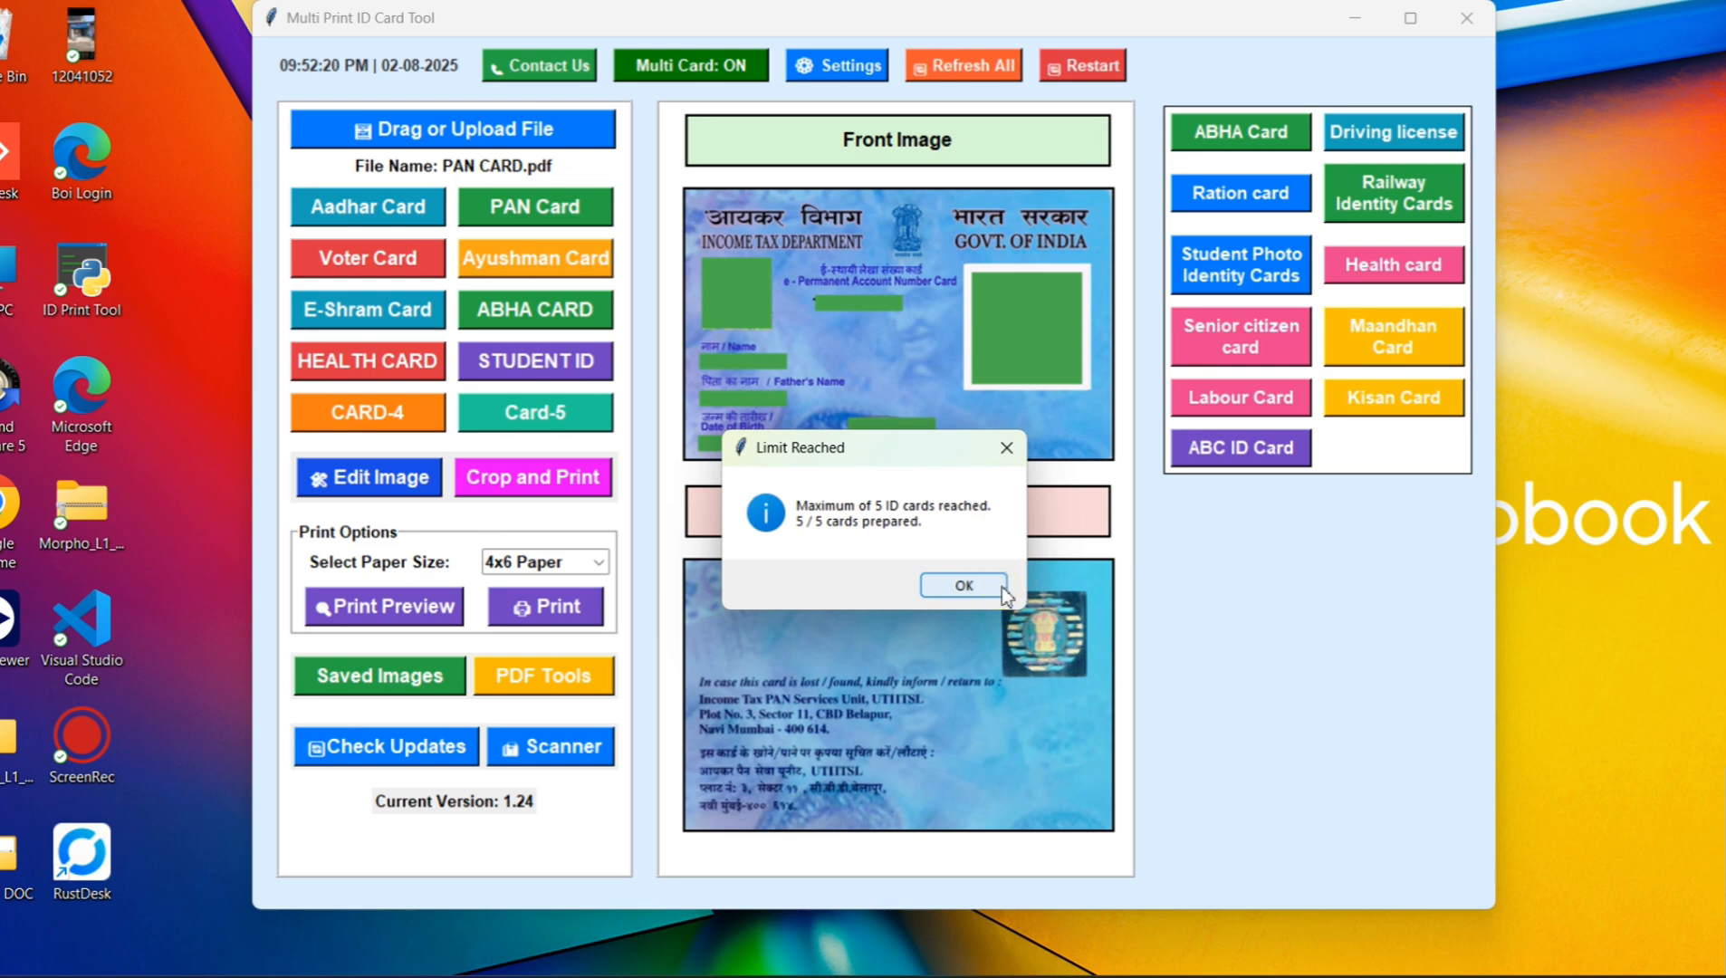
left_click(962, 588)
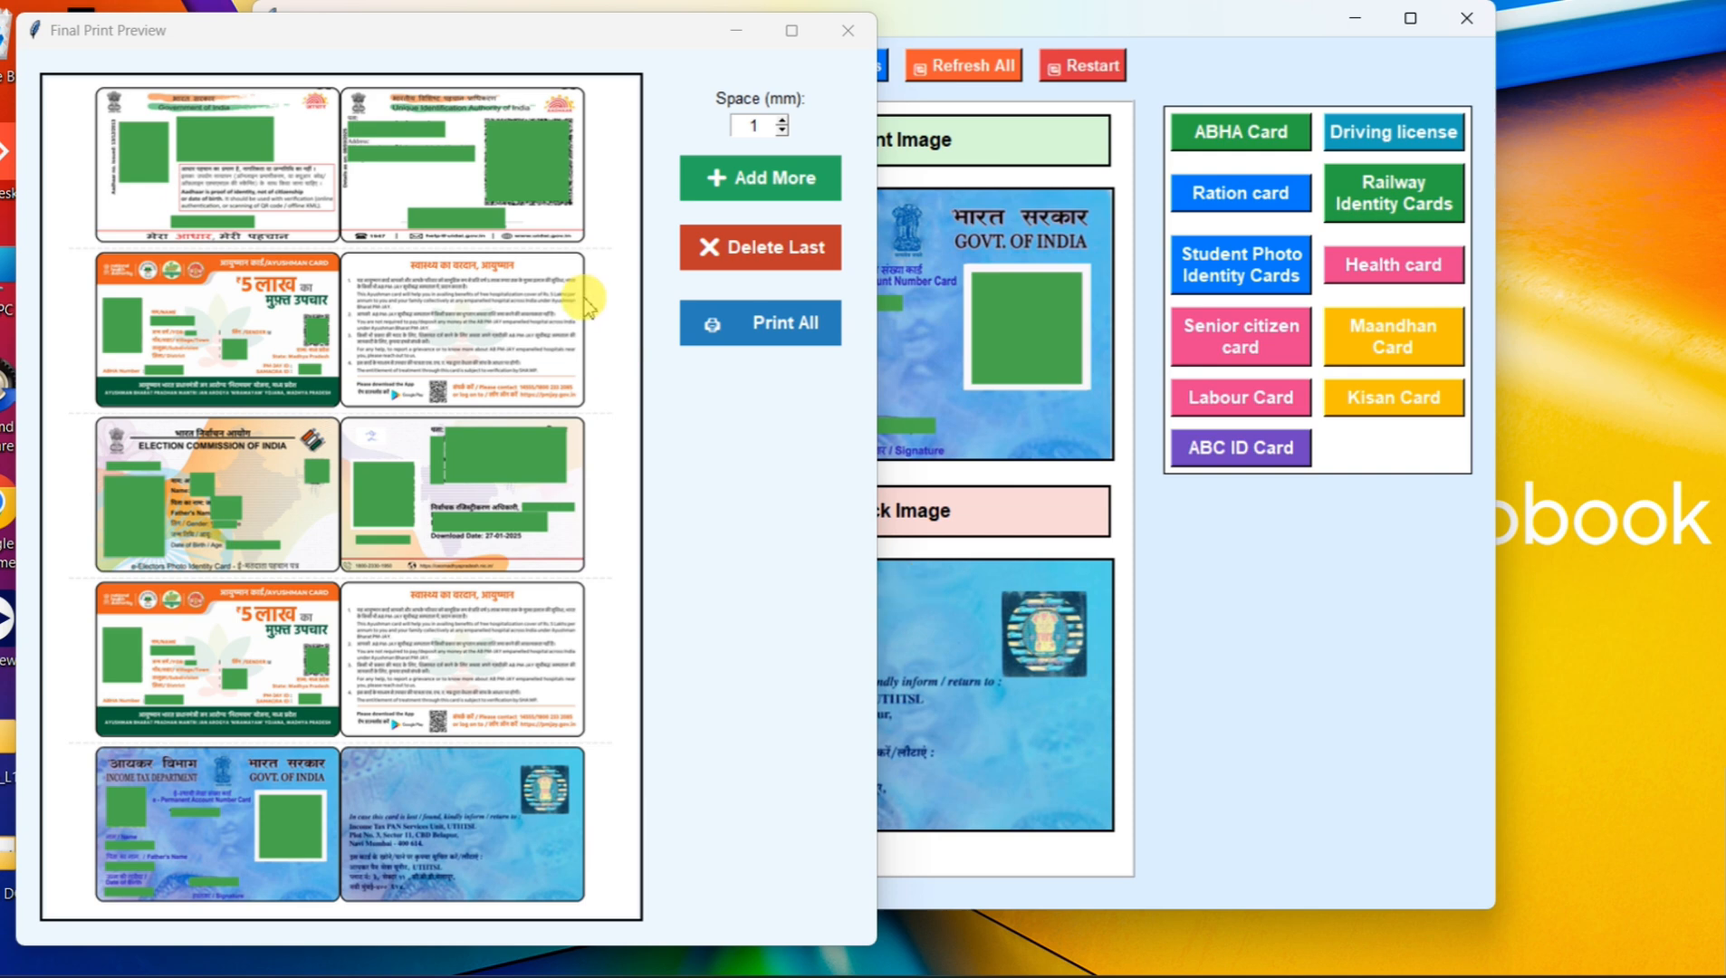
Step: Keep the card spacing at 1 mm and print all five cards on the EPSON L3150 with the A4 Colour High preset
left_click(783, 133)
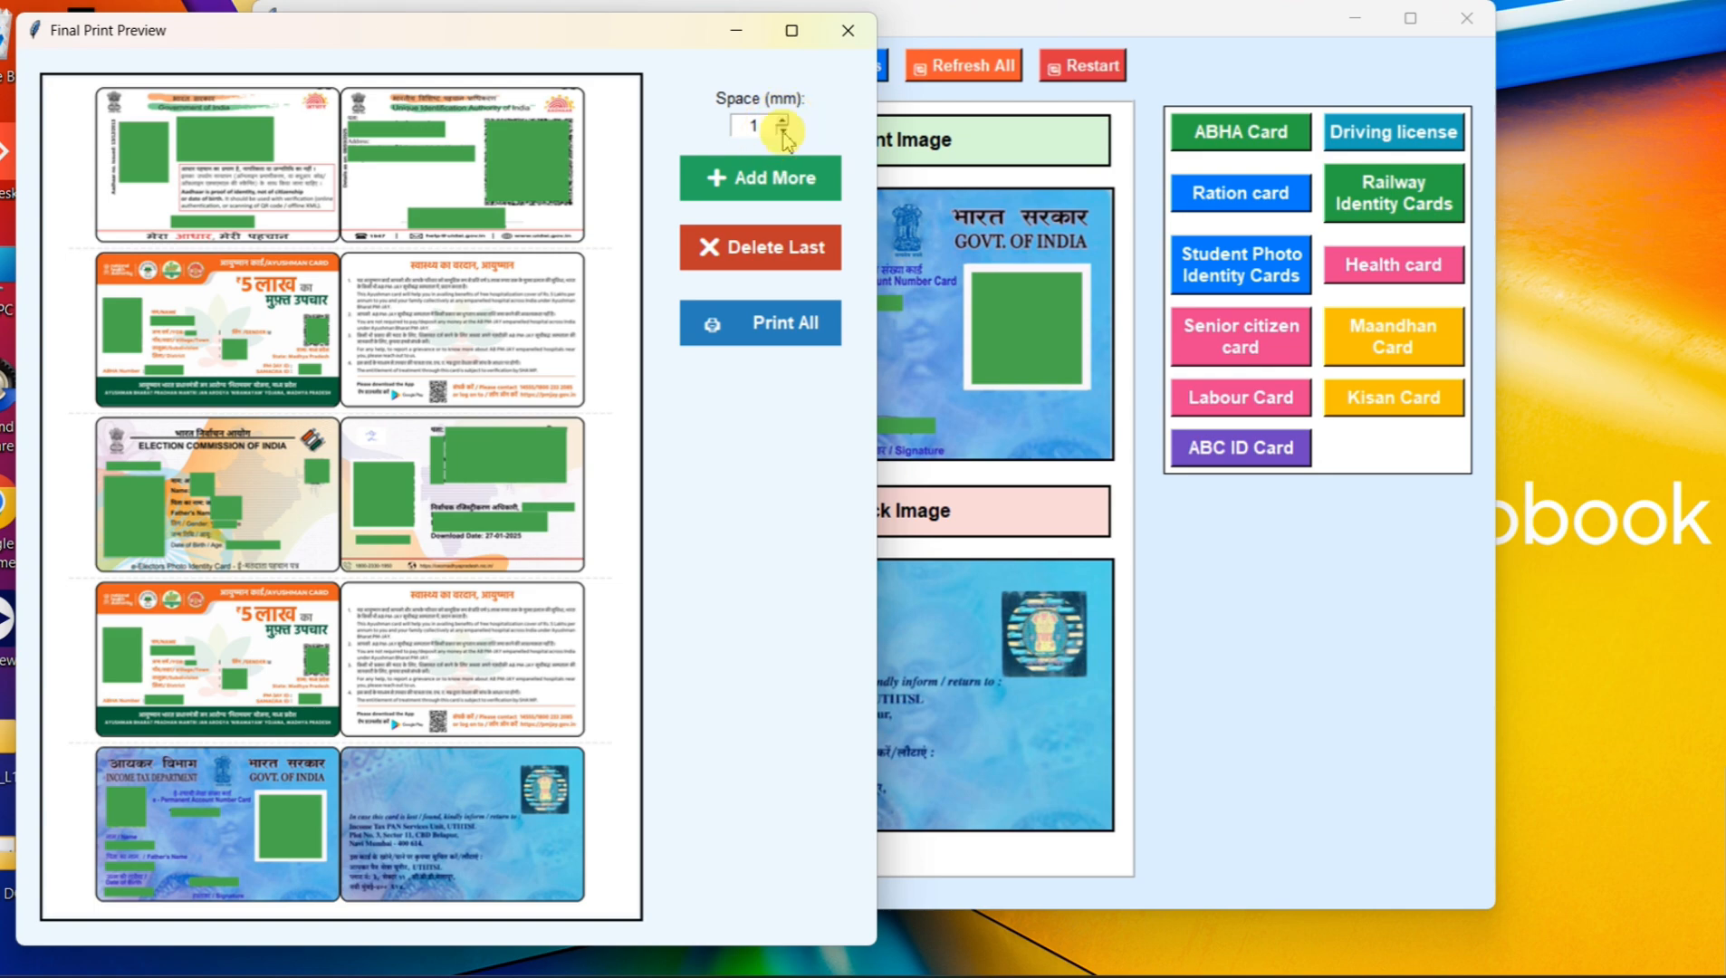
left_click(783, 131)
left_click(760, 322)
left_click(443, 142)
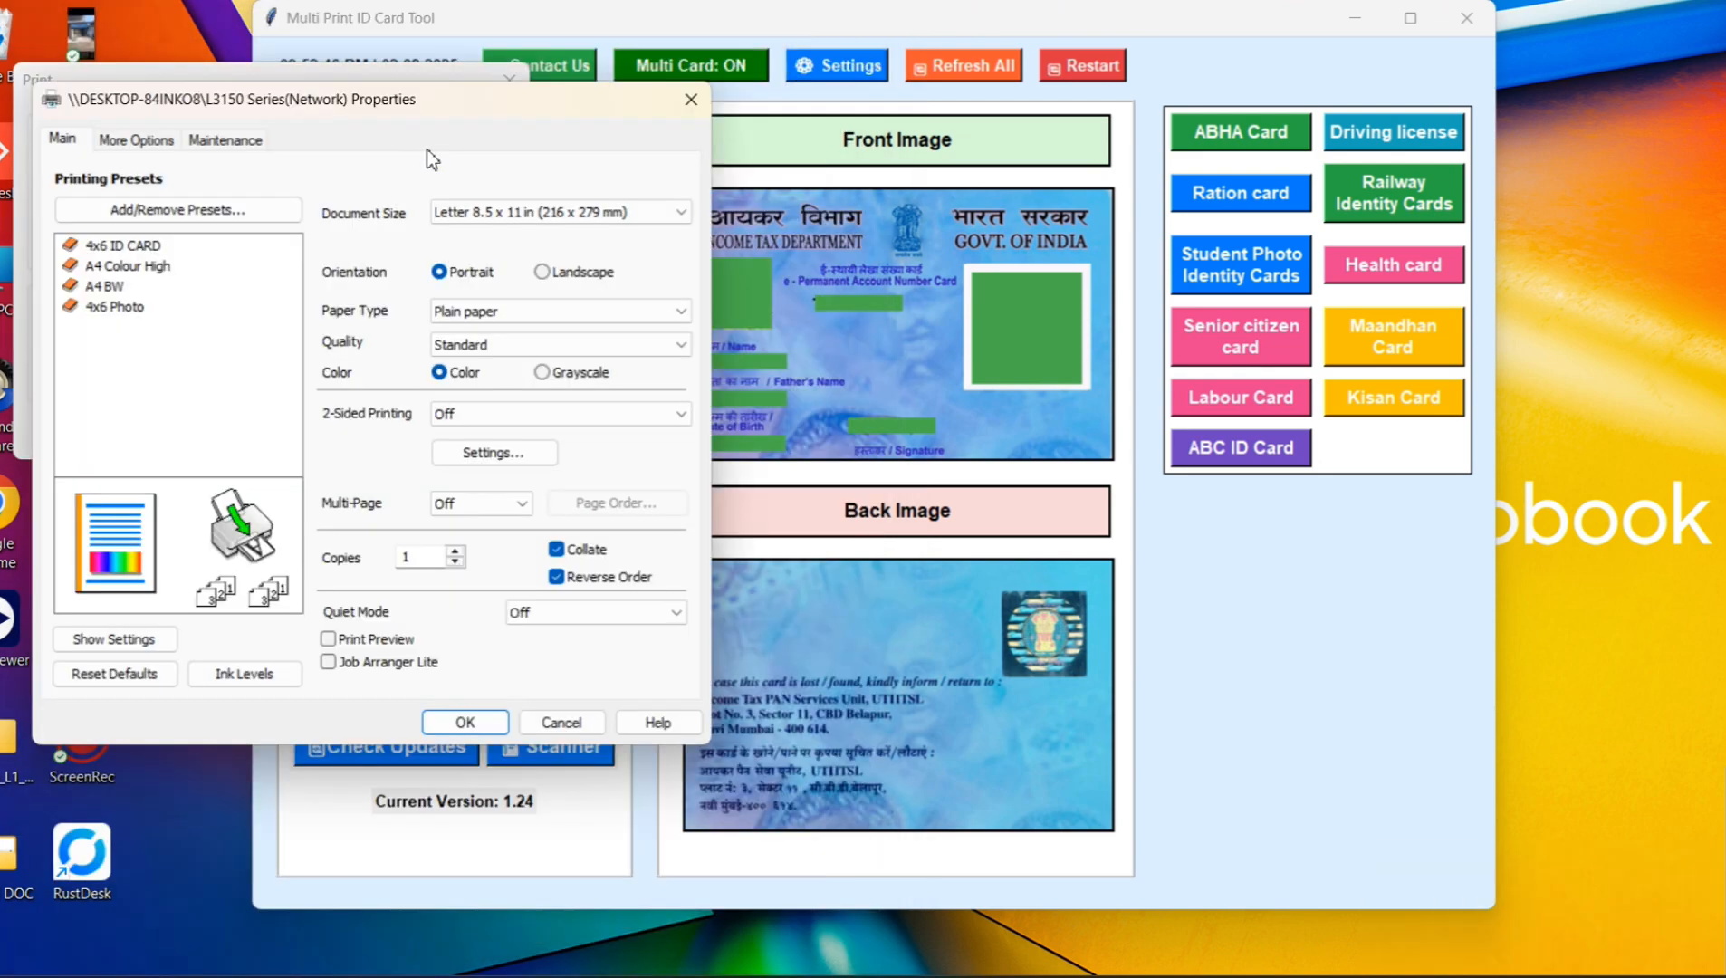
left_click(102, 268)
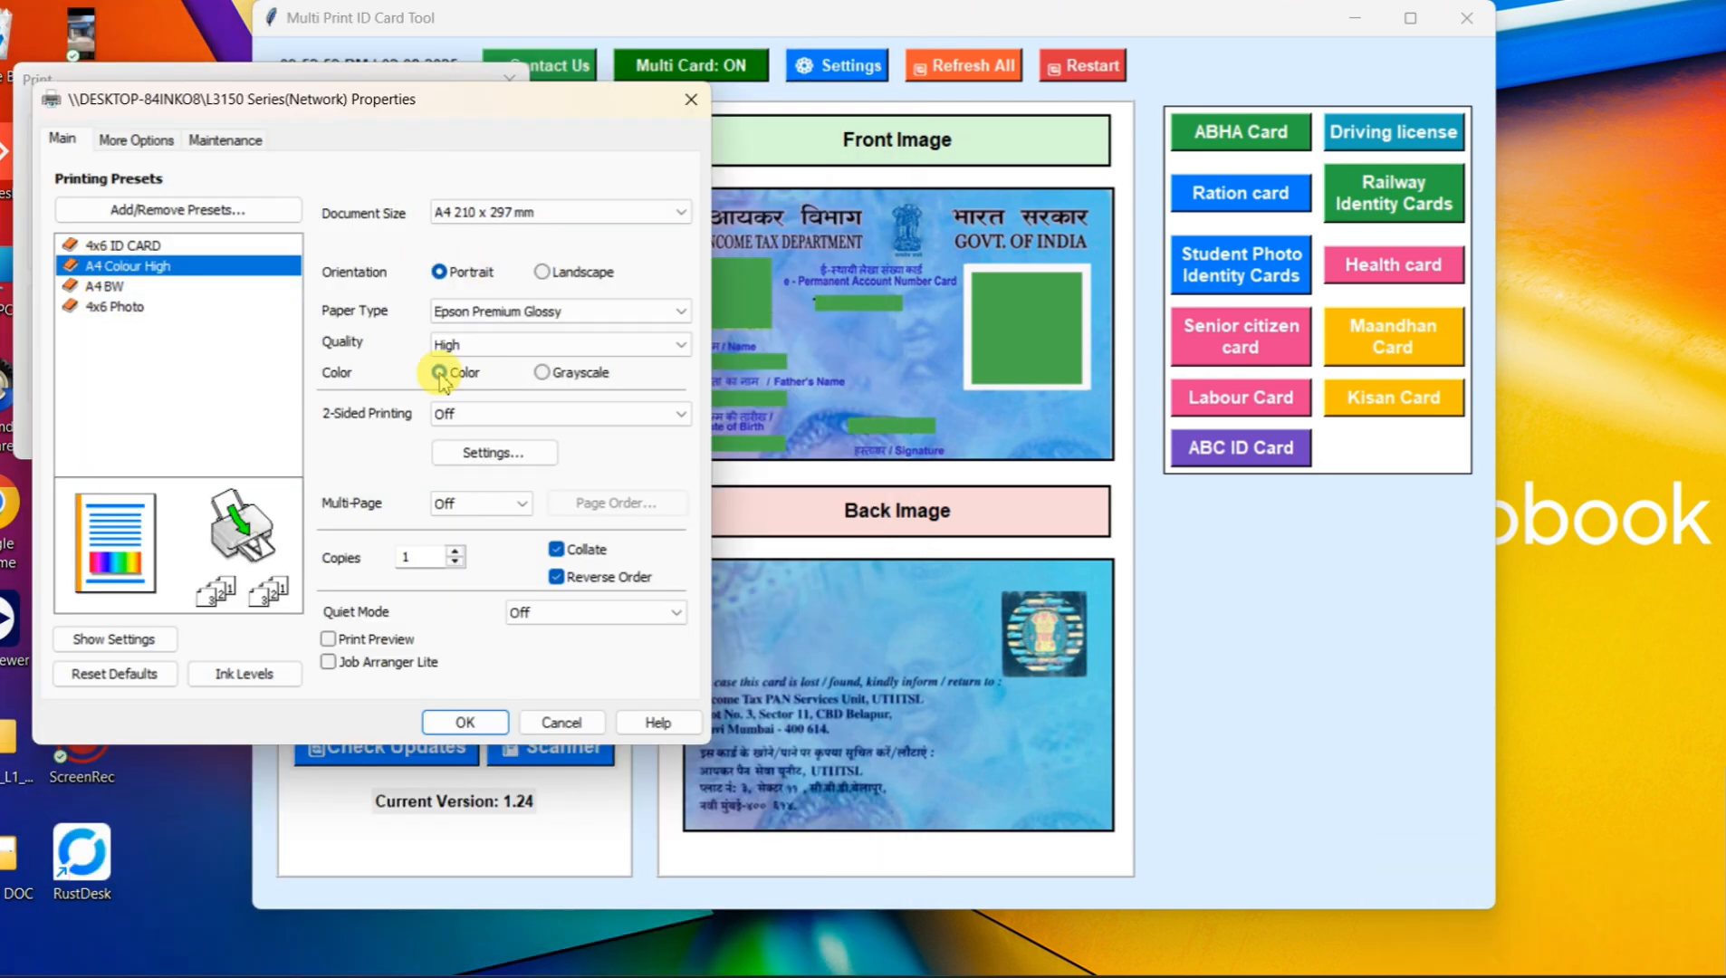
left_click(462, 722)
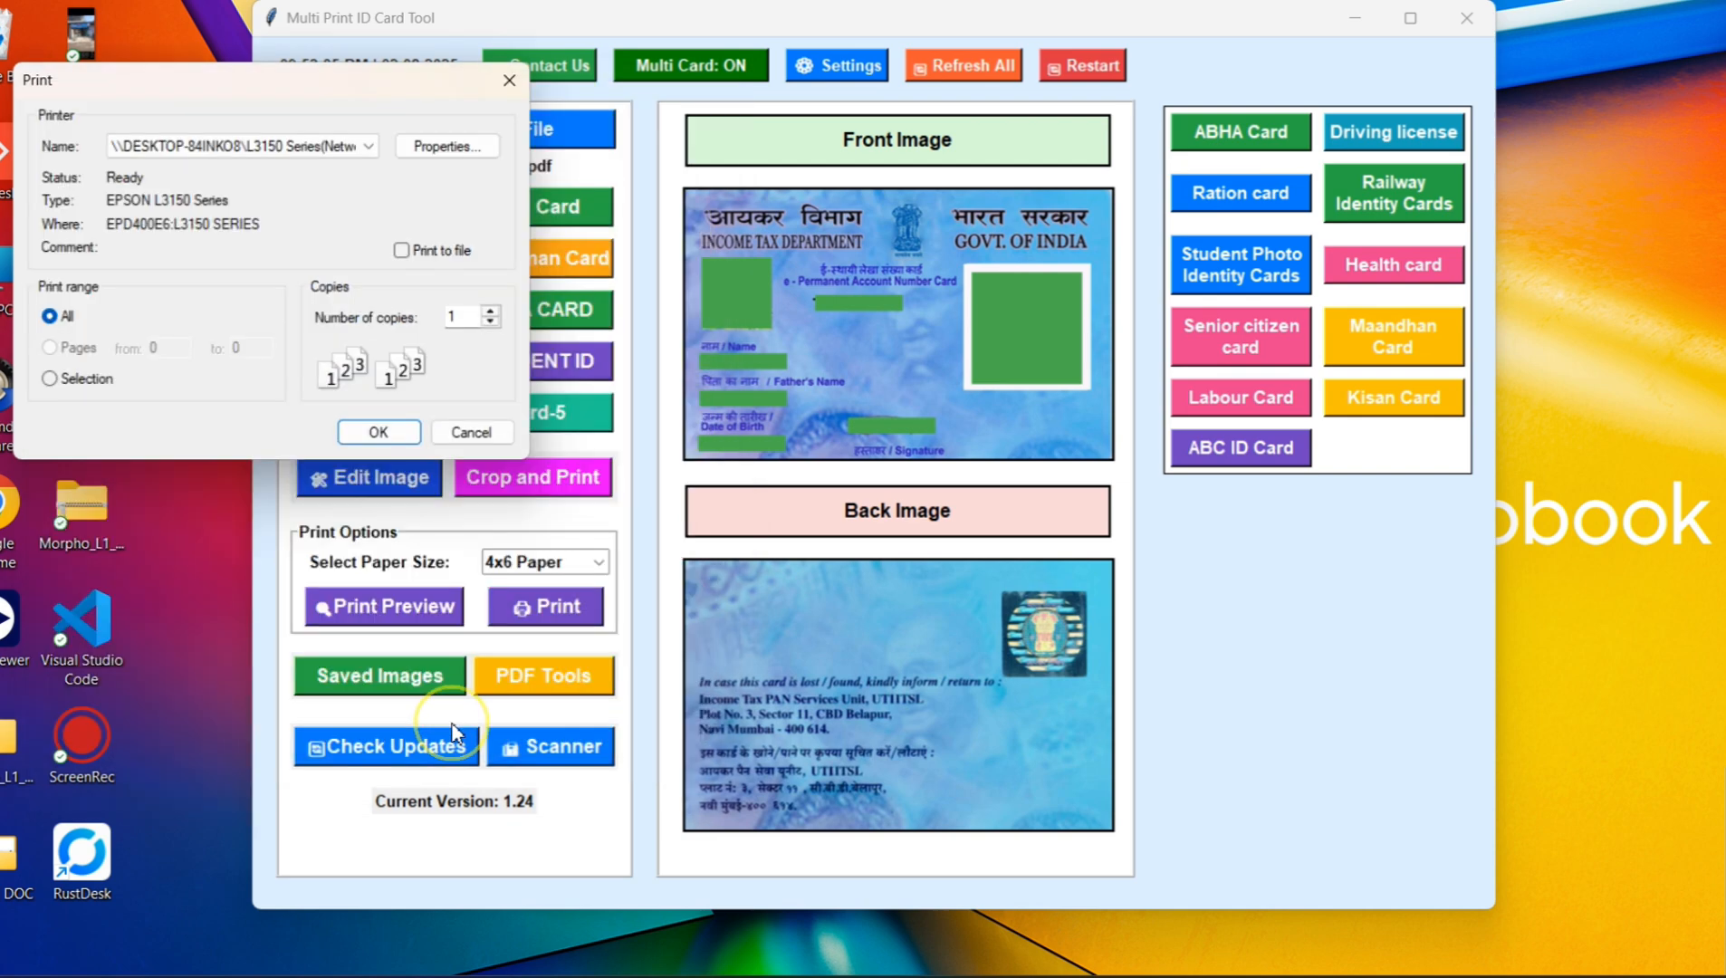
left_click(376, 433)
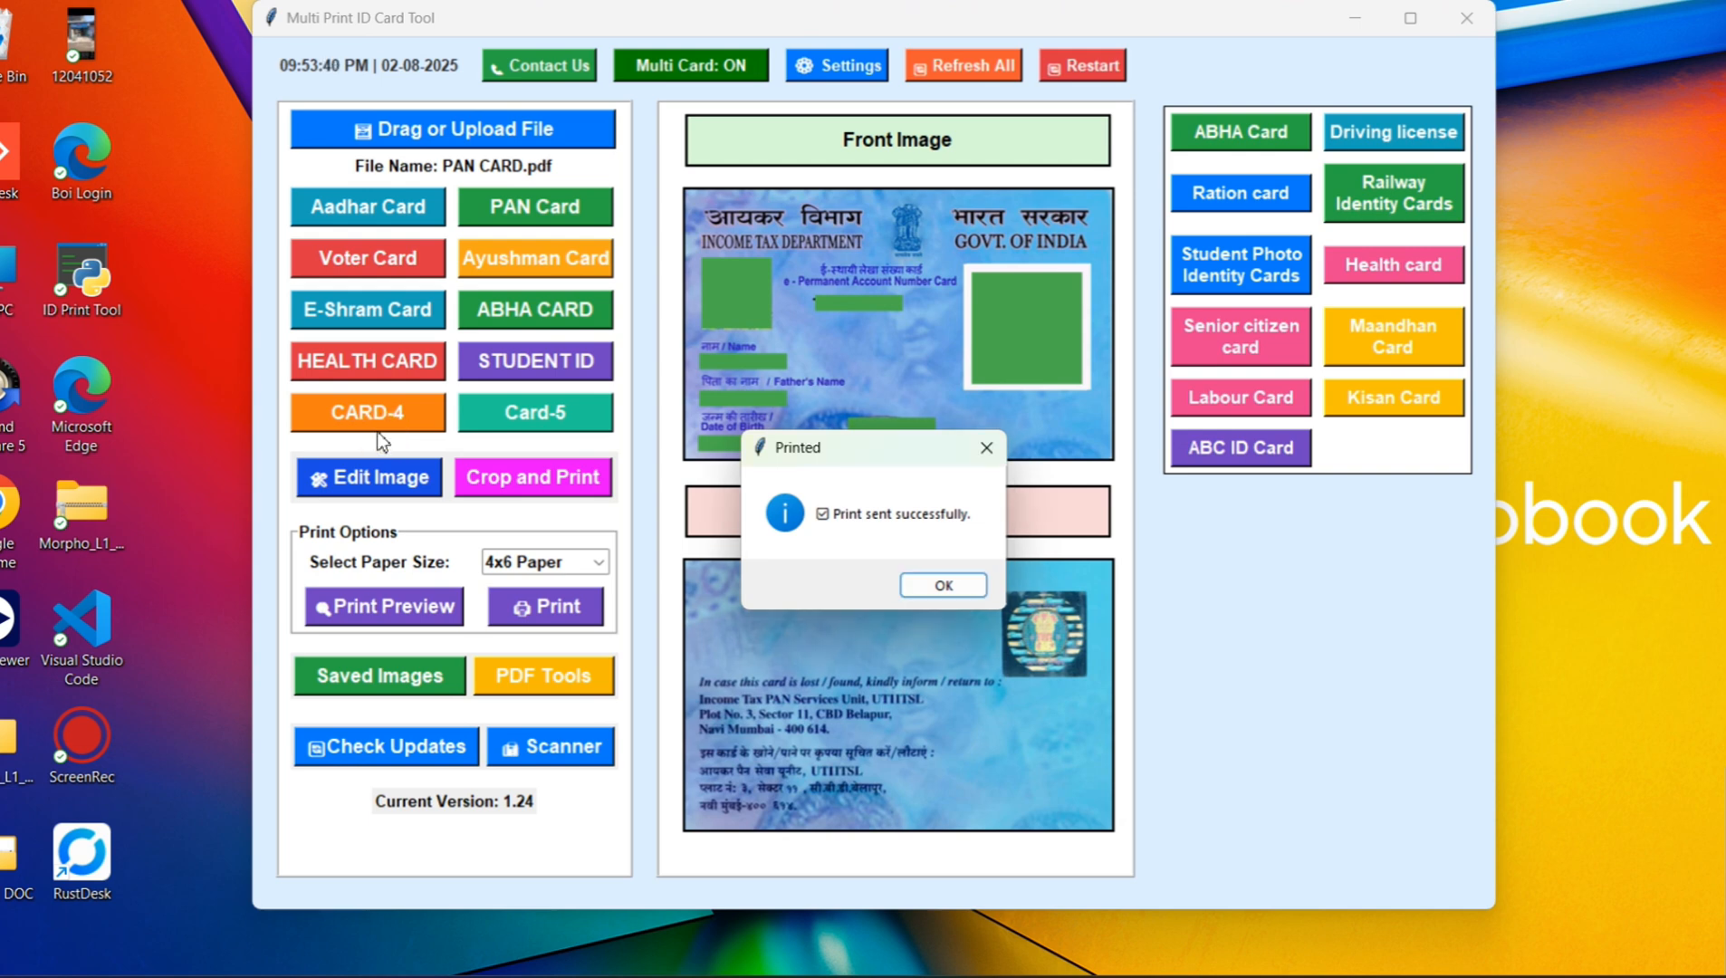
key("Return")
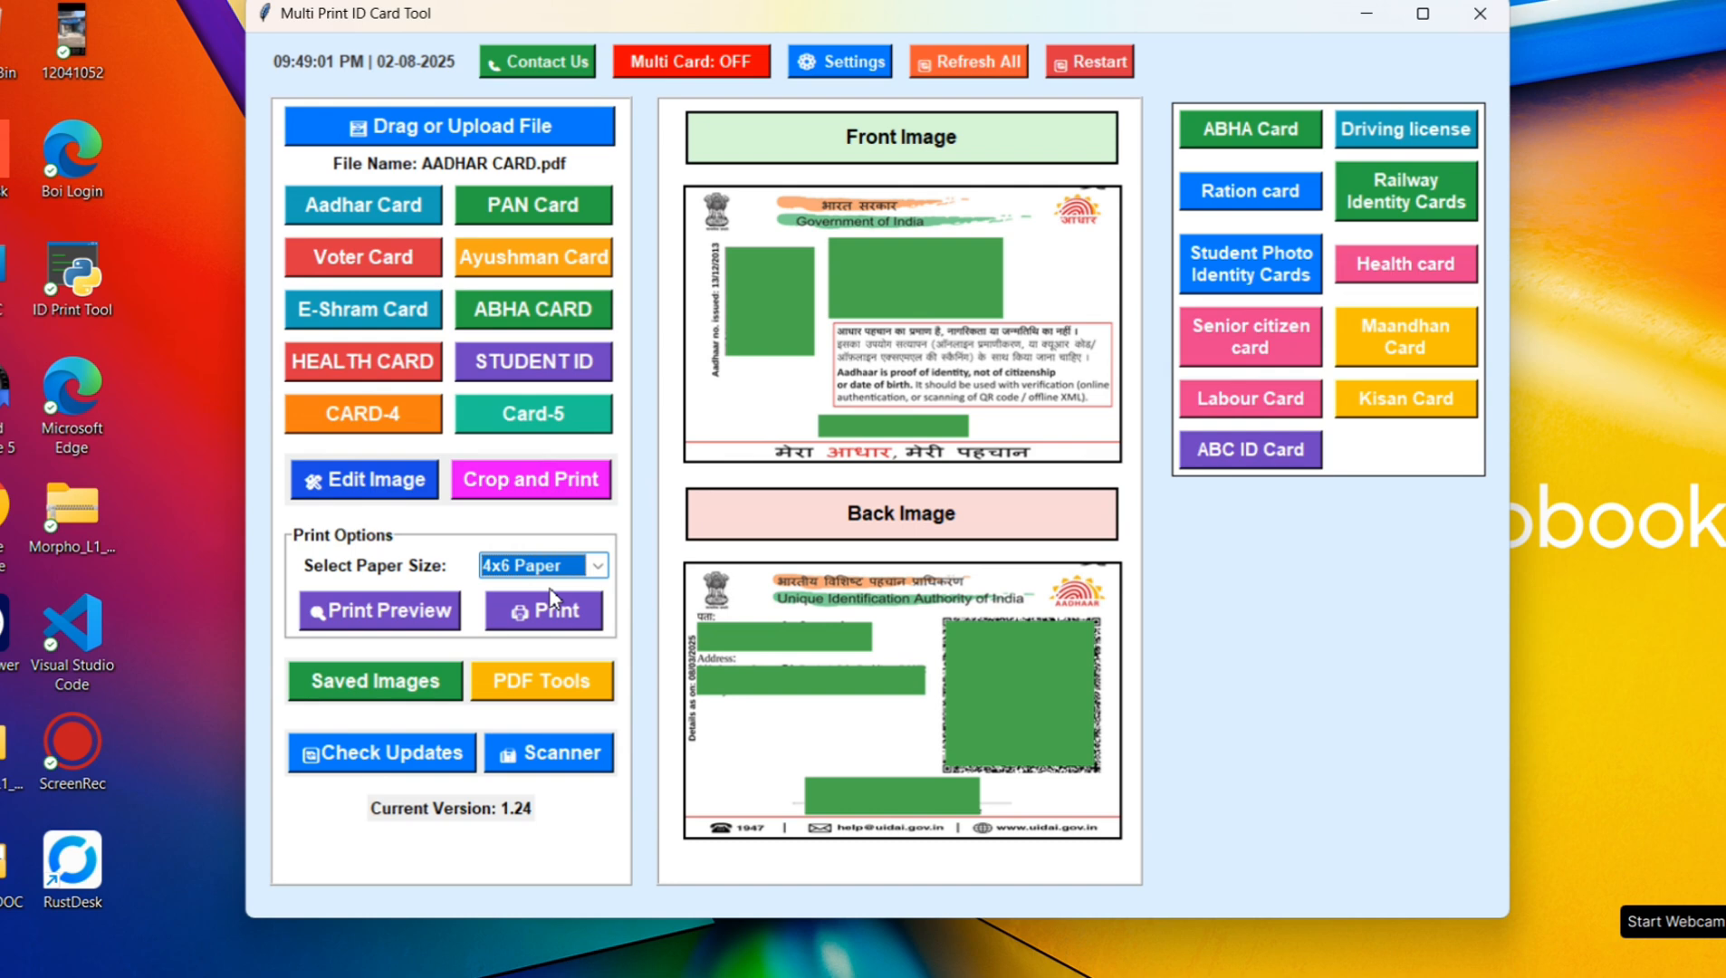
Step: Set up printing of the Aadhaar card on 4x6 paper with the 4x6 ID CARD preset and borderless expansion set to Retain Size
left_click(551, 607)
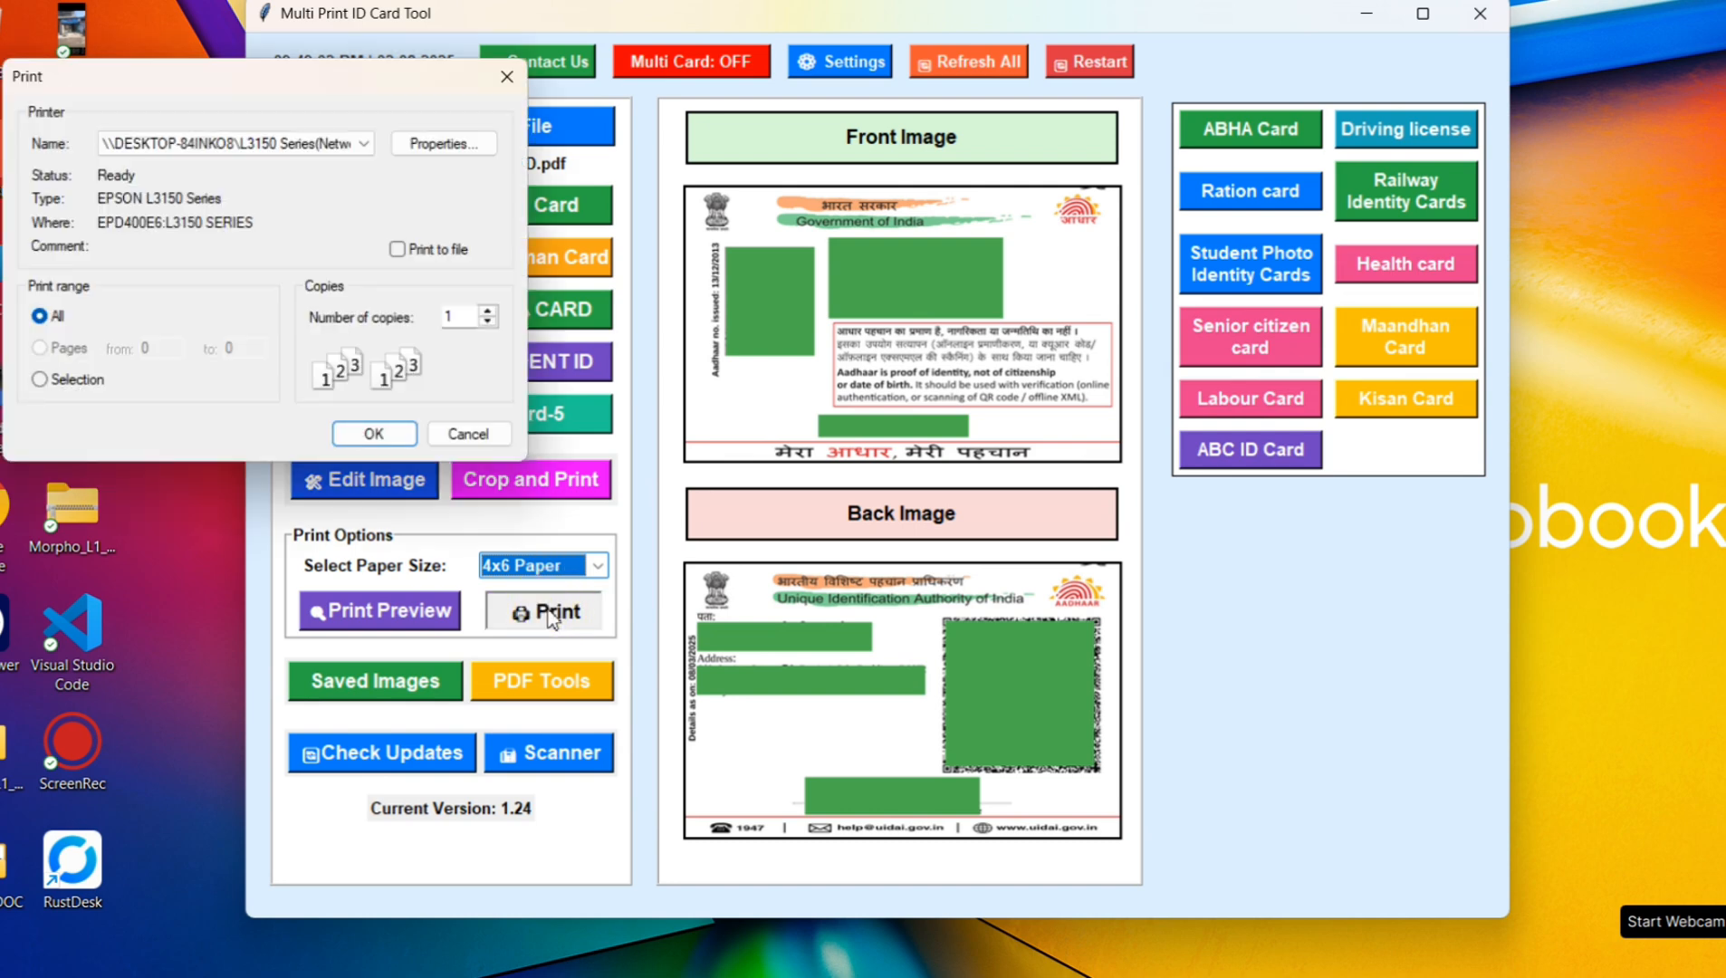
left_click(466, 146)
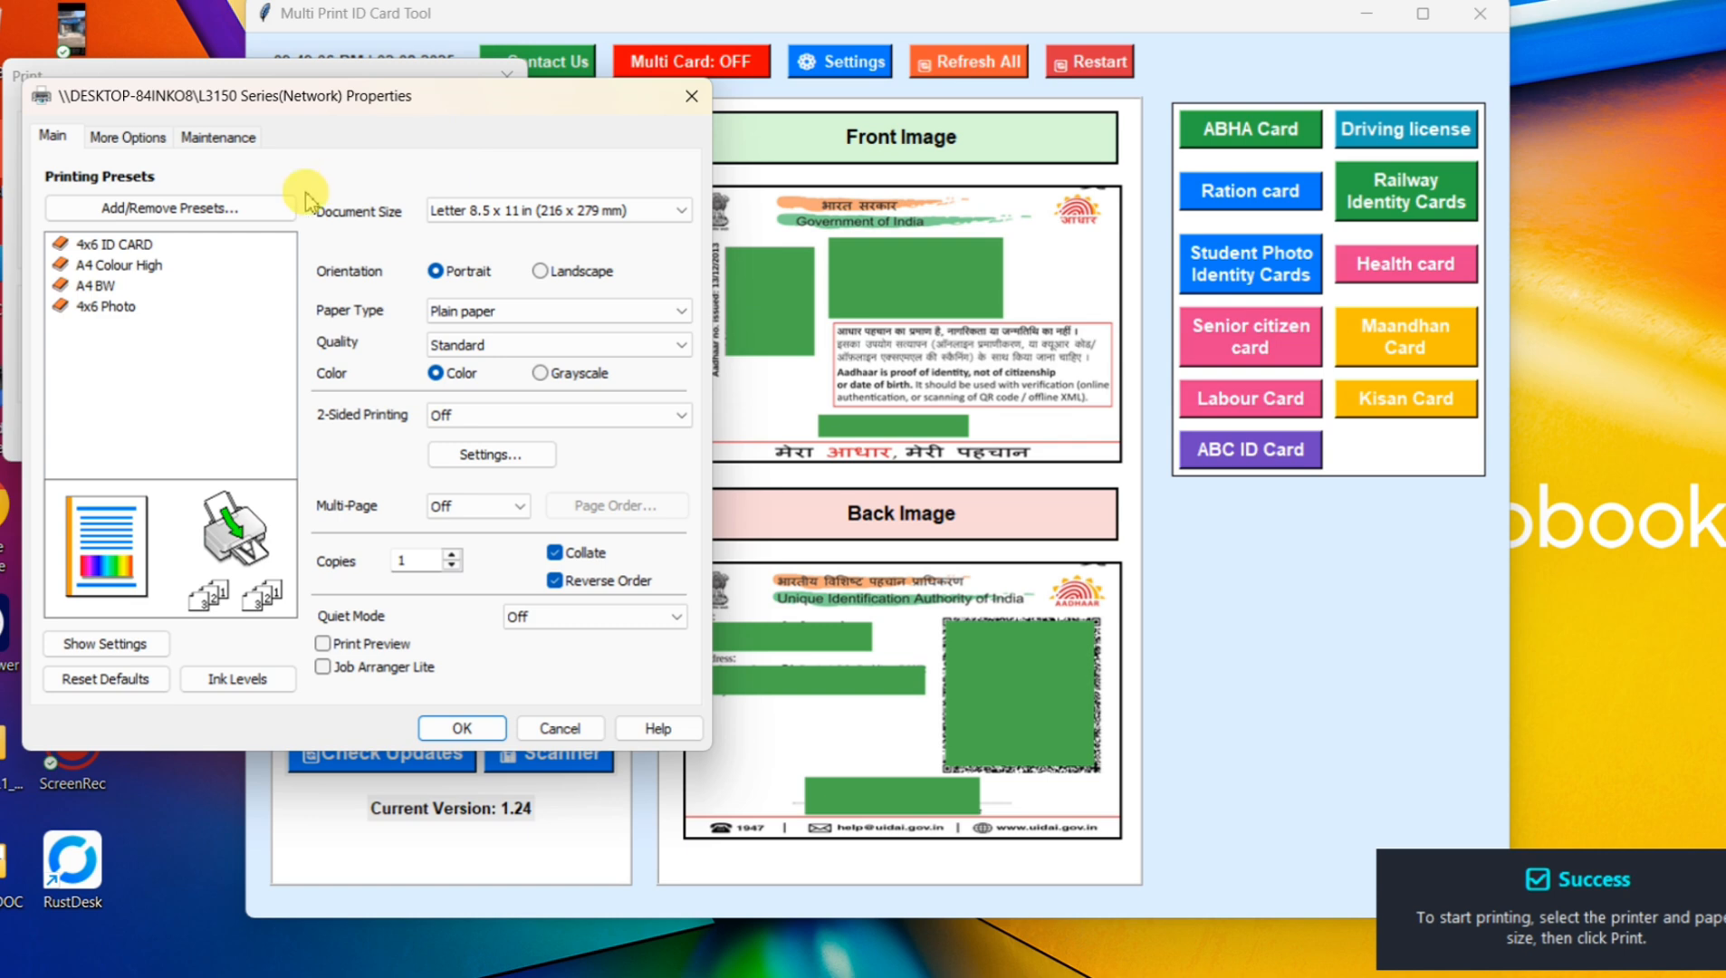
left_click(103, 246)
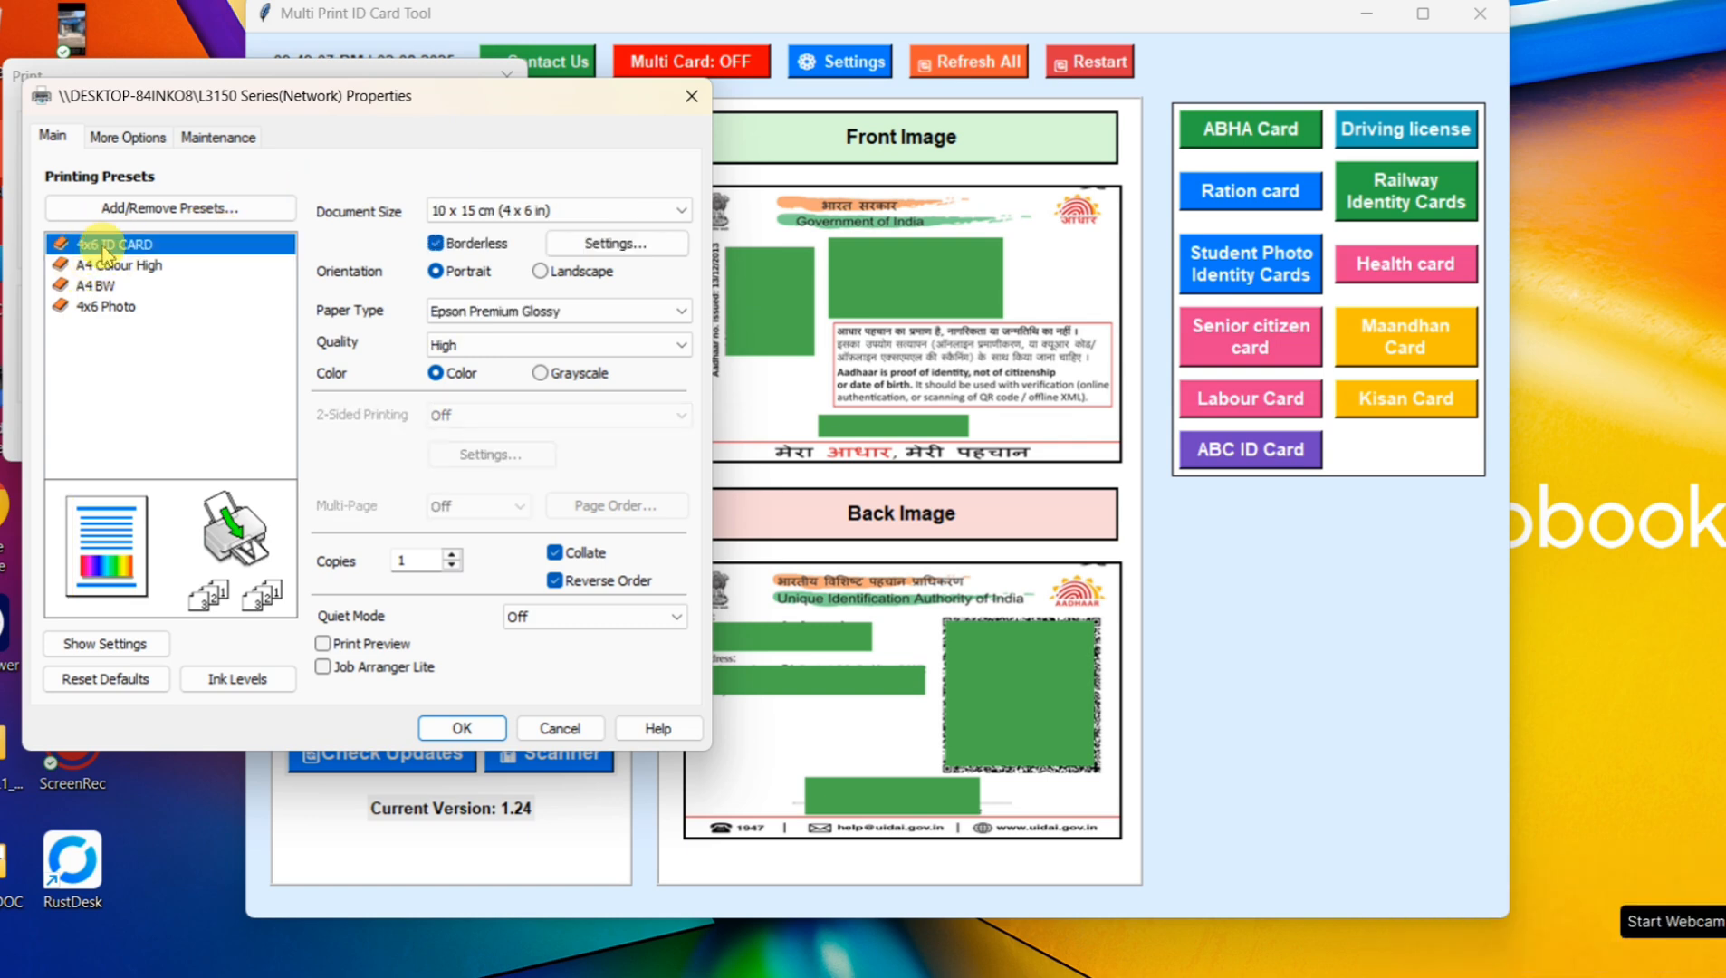
left_click(174, 245)
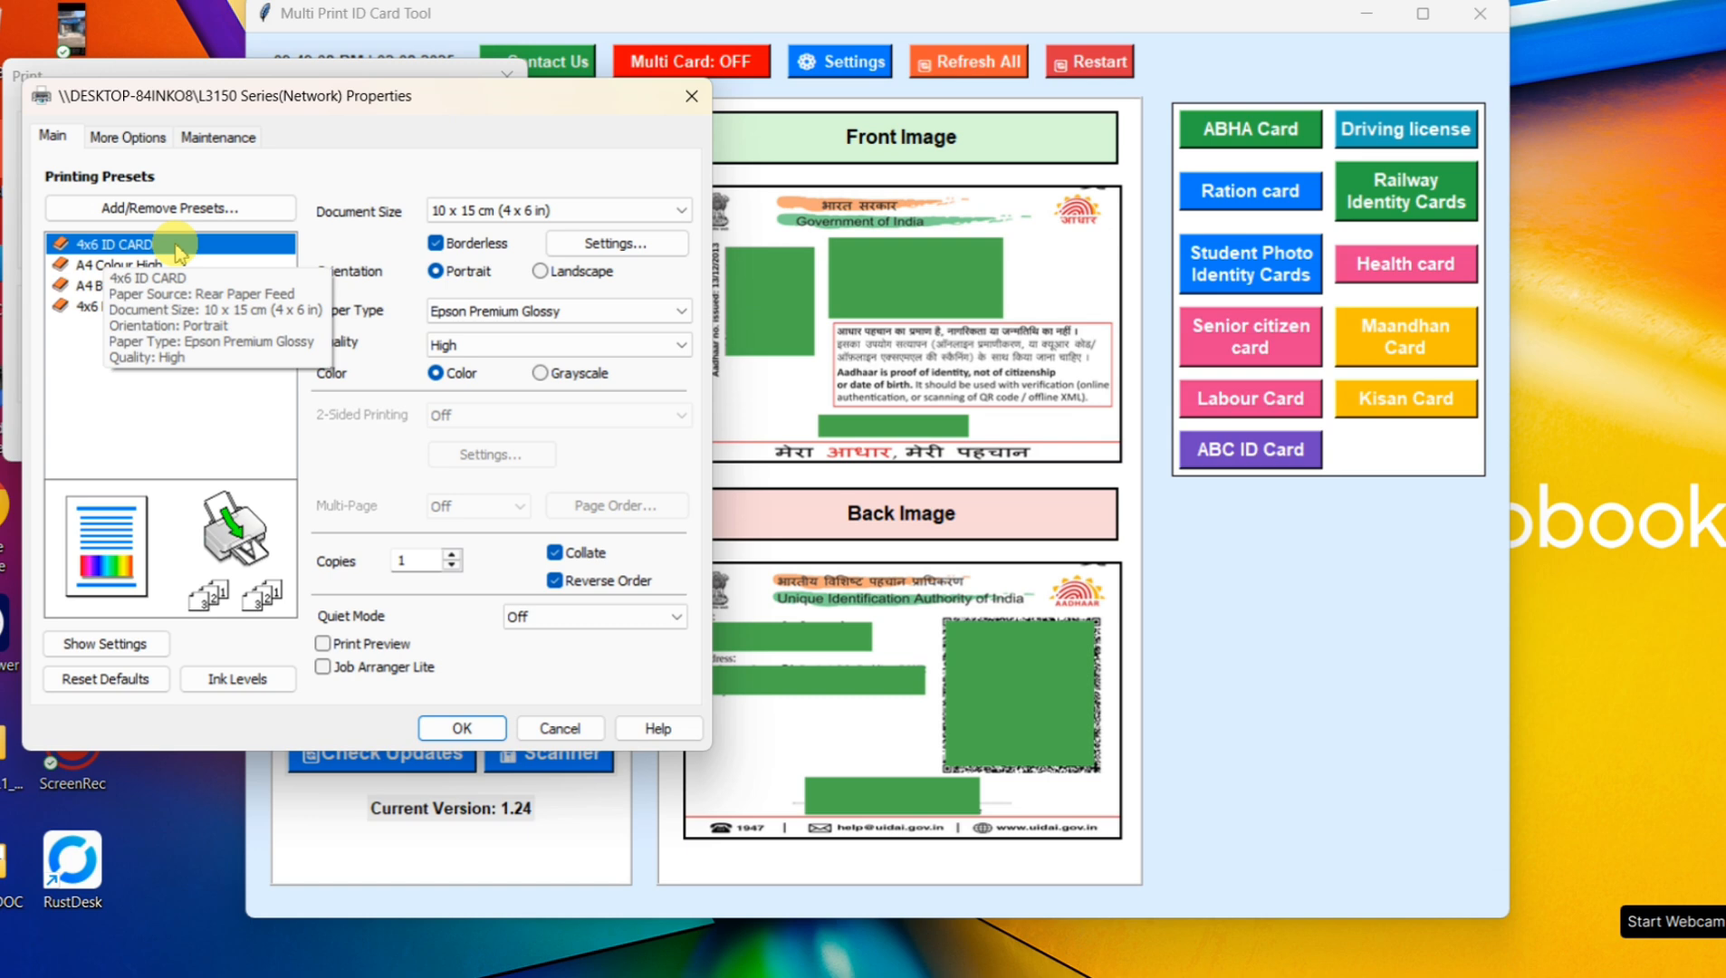
left_click(614, 247)
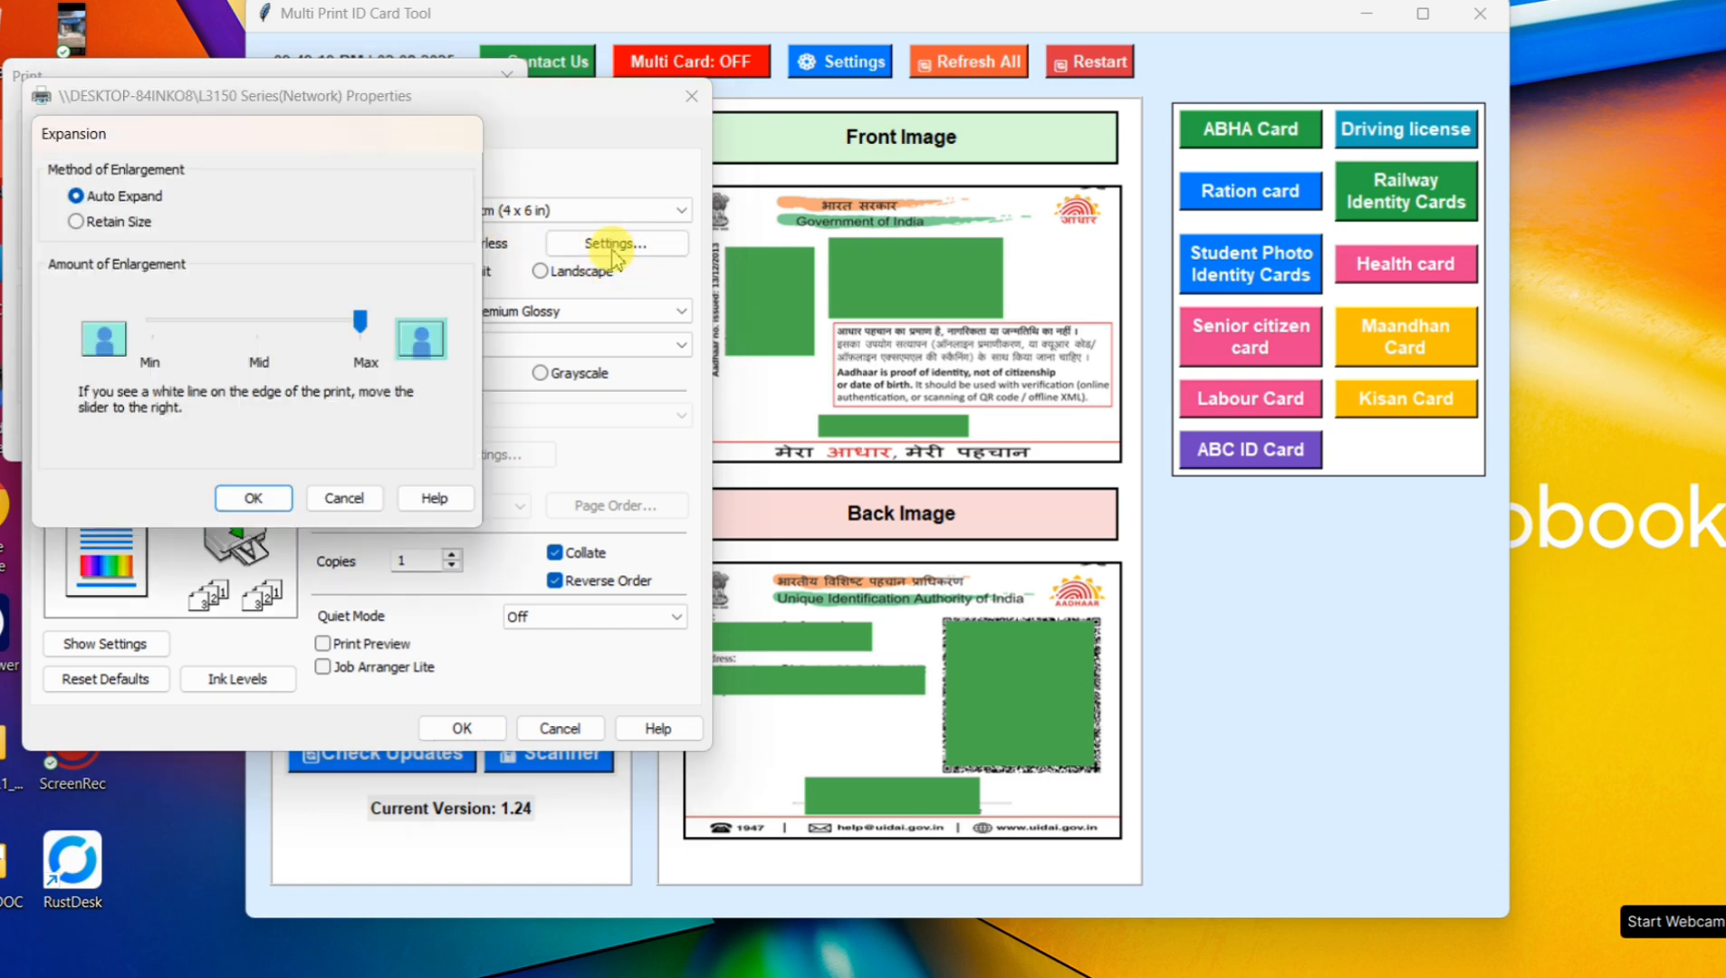
left_click(126, 226)
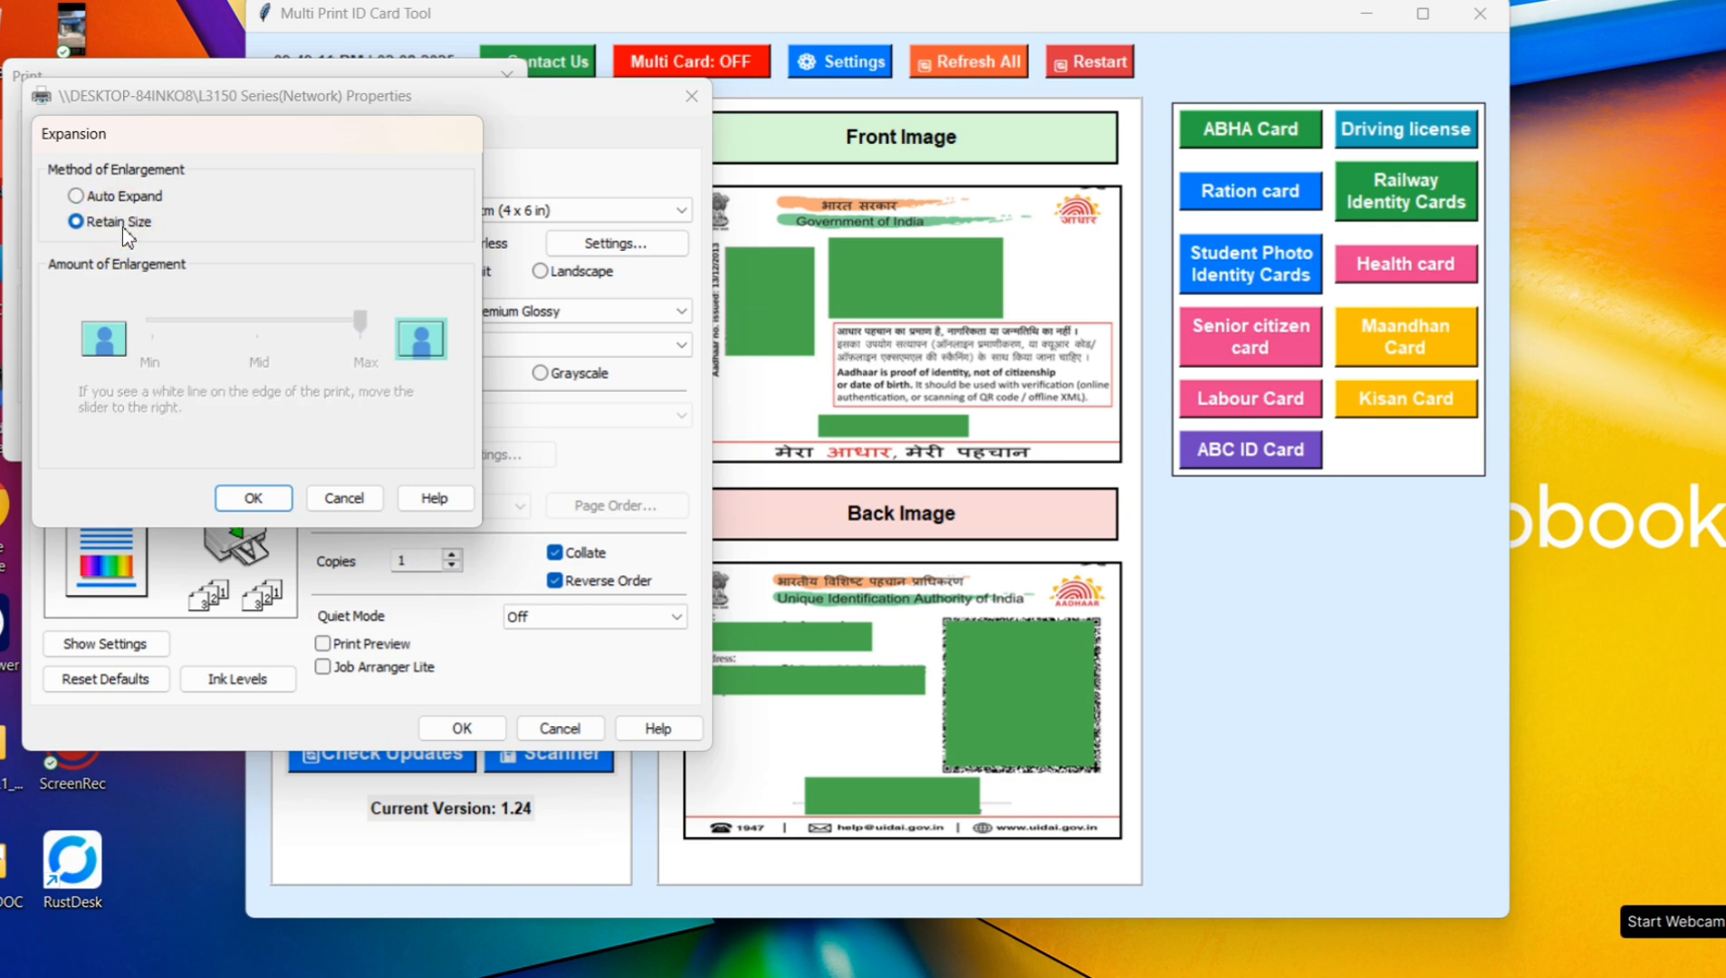
left_click(253, 498)
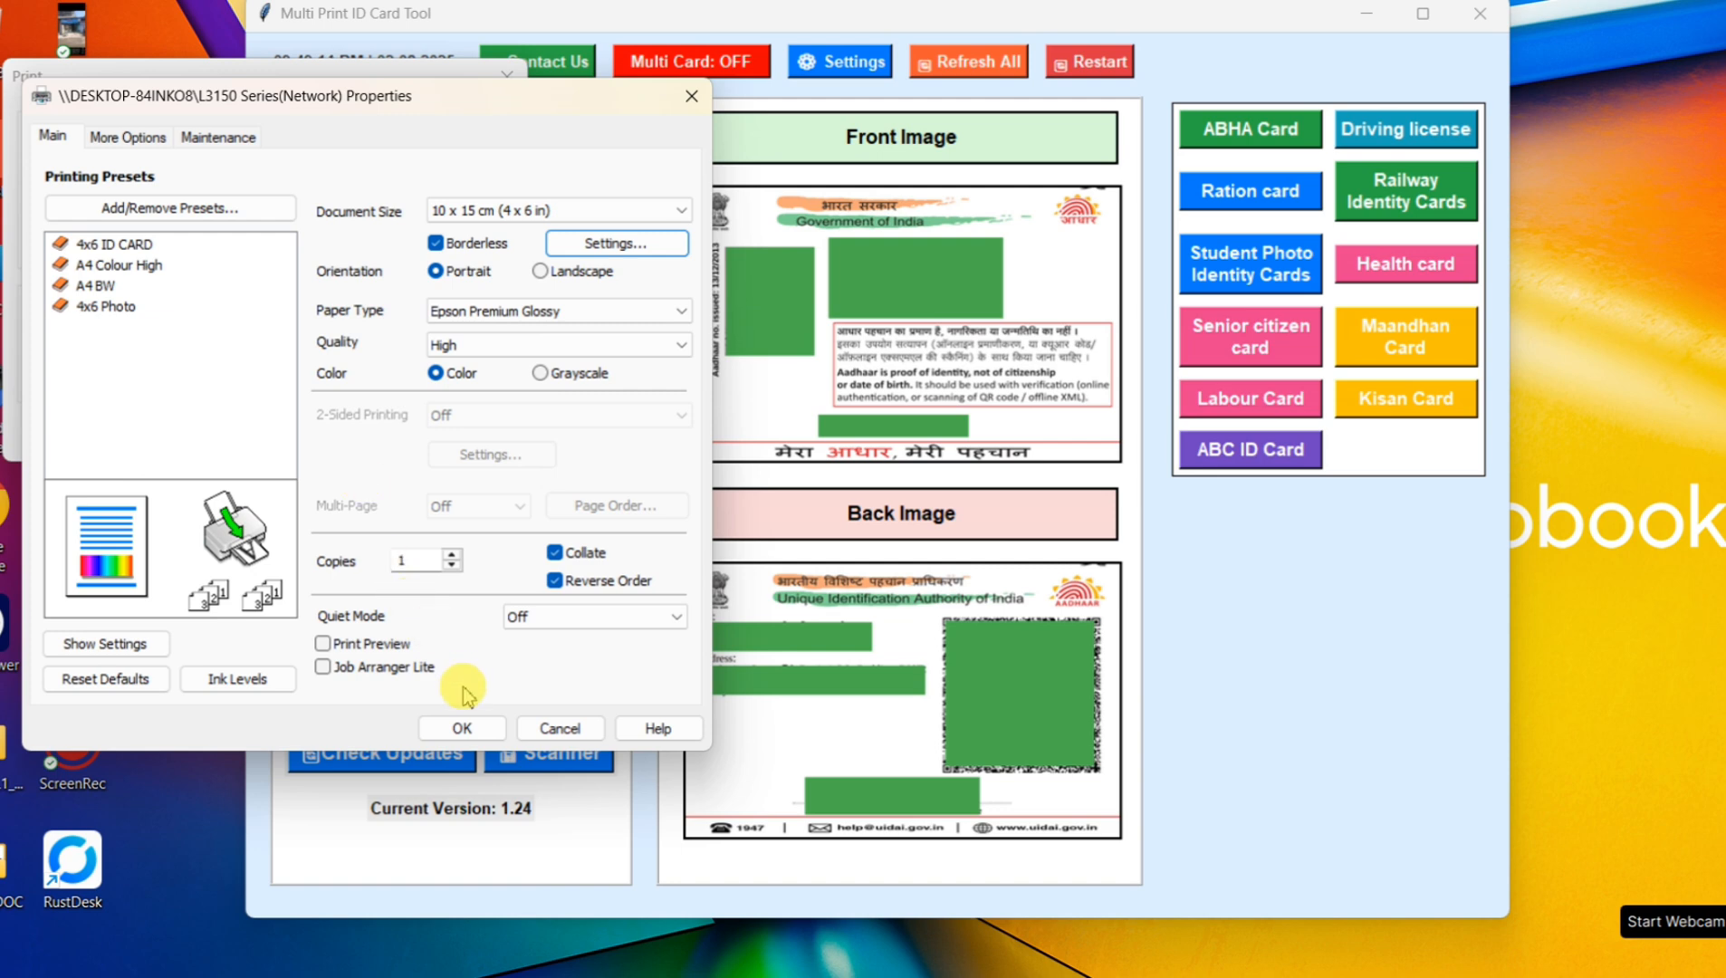
left_click(441, 729)
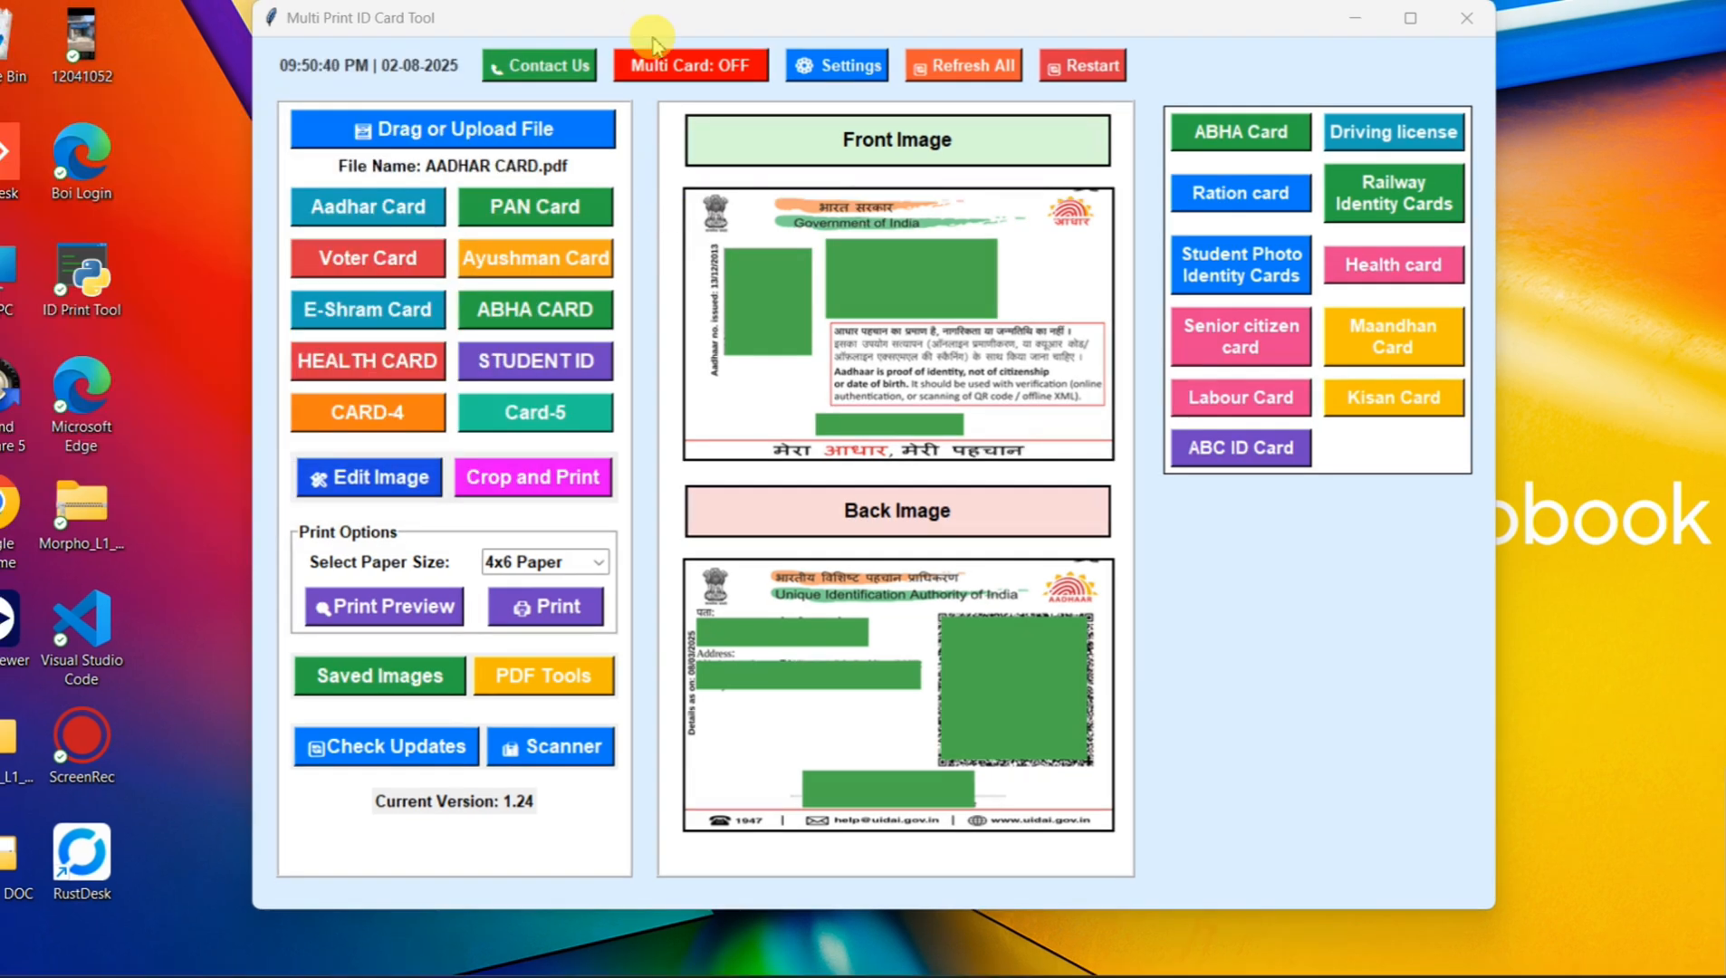
Step: Enable Multi Card mode with the A4 sheet and load the AAYUSHMAN CARD file from the SAMPLE DOC folder
left_click(672, 76)
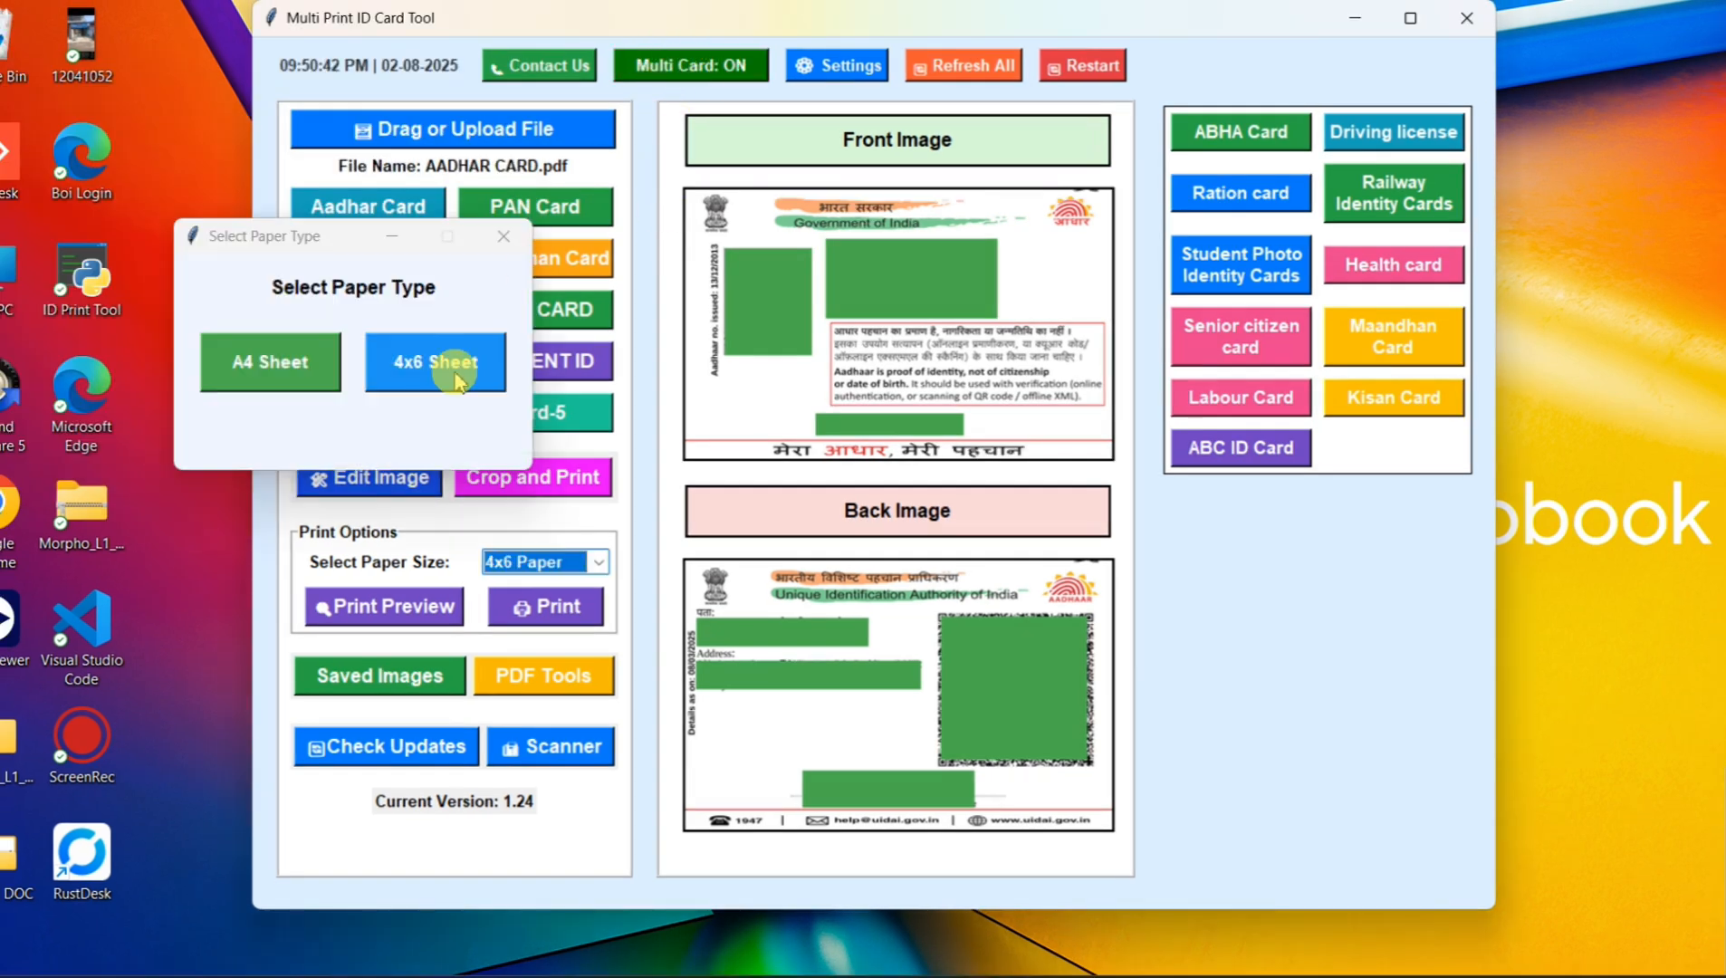
left_click(267, 364)
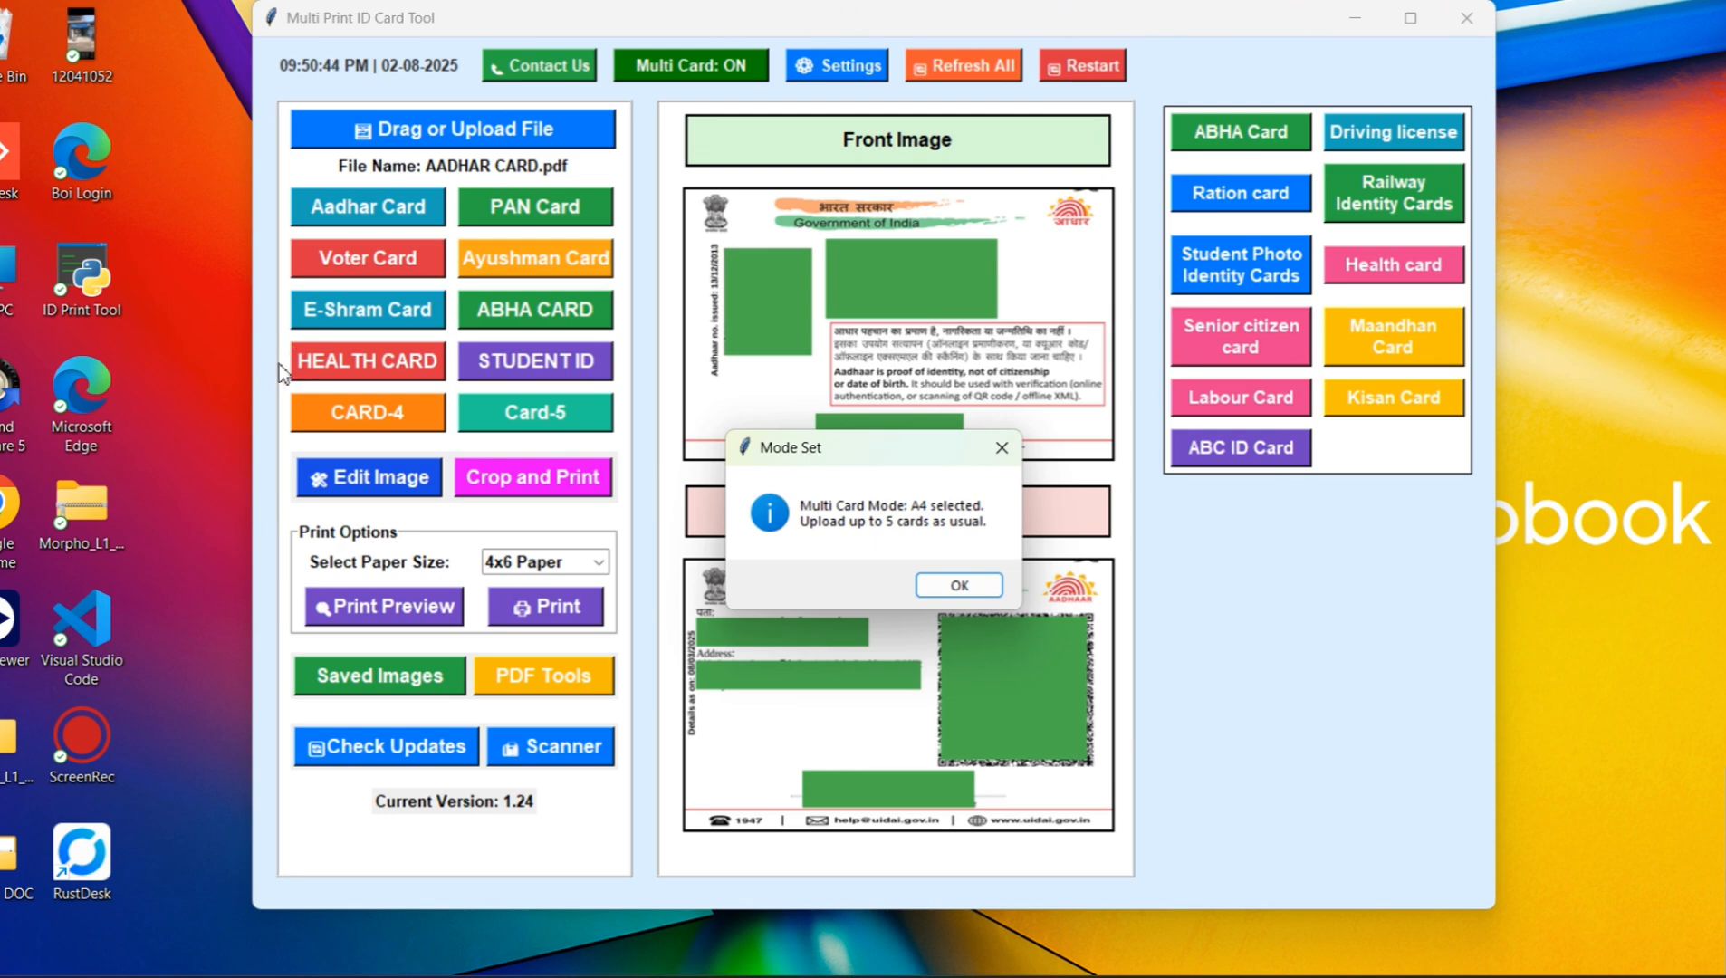
left_click(956, 586)
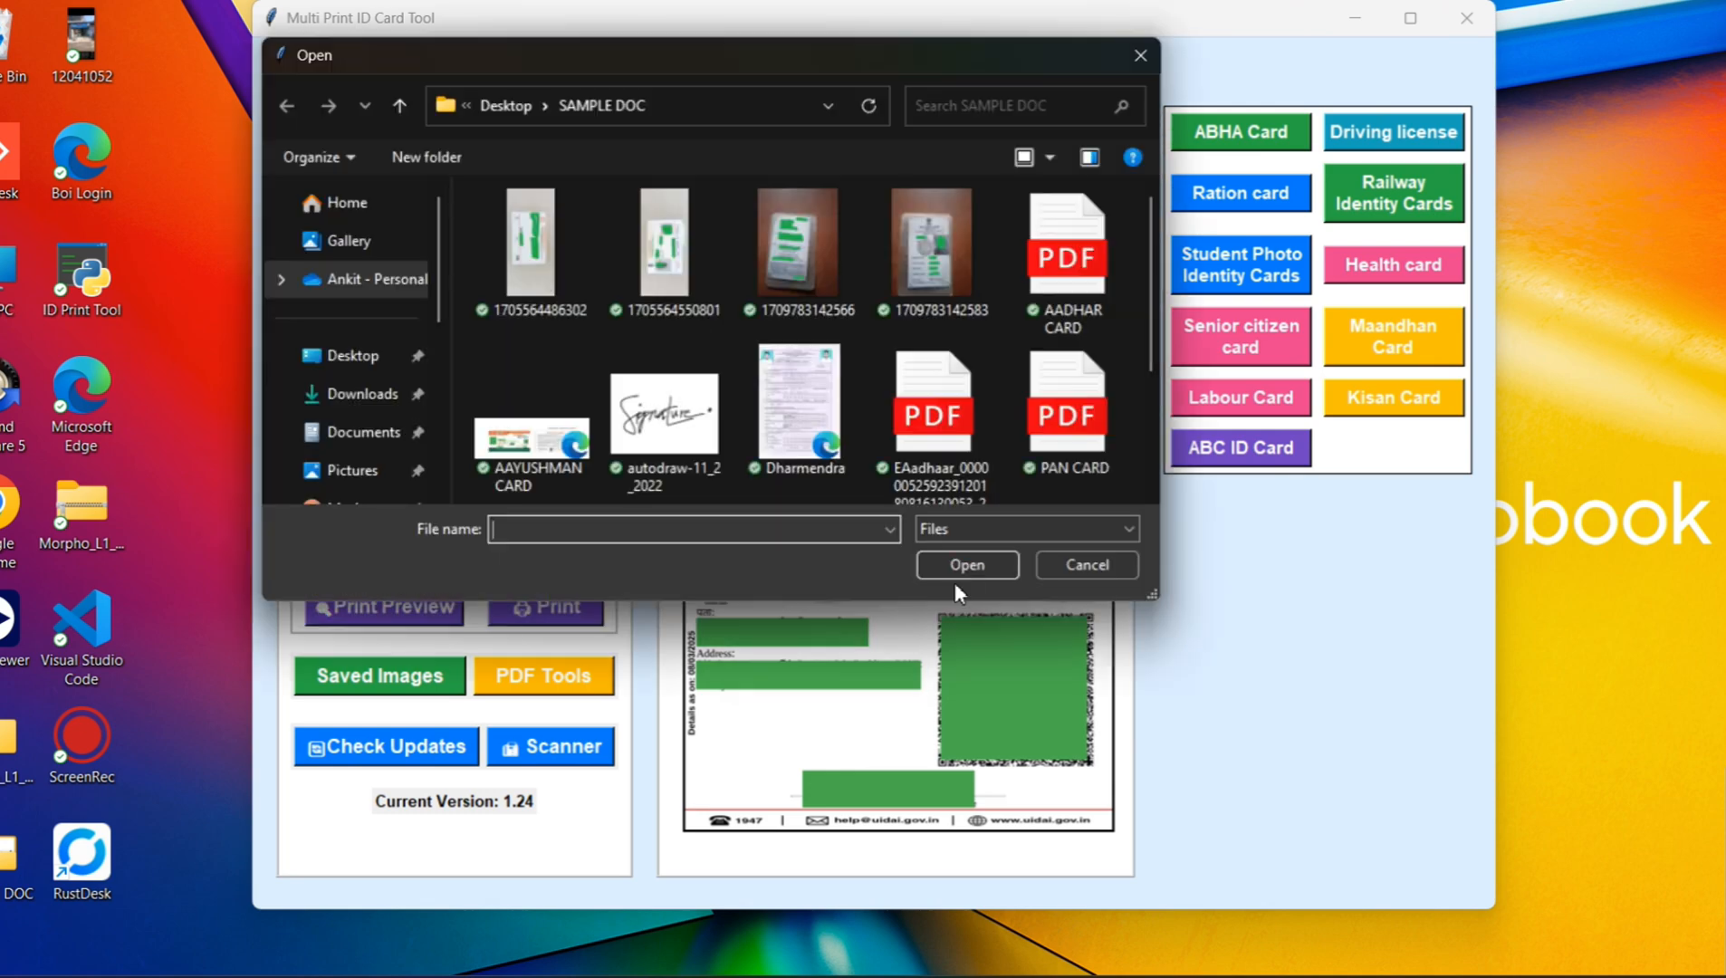
double_click(507, 388)
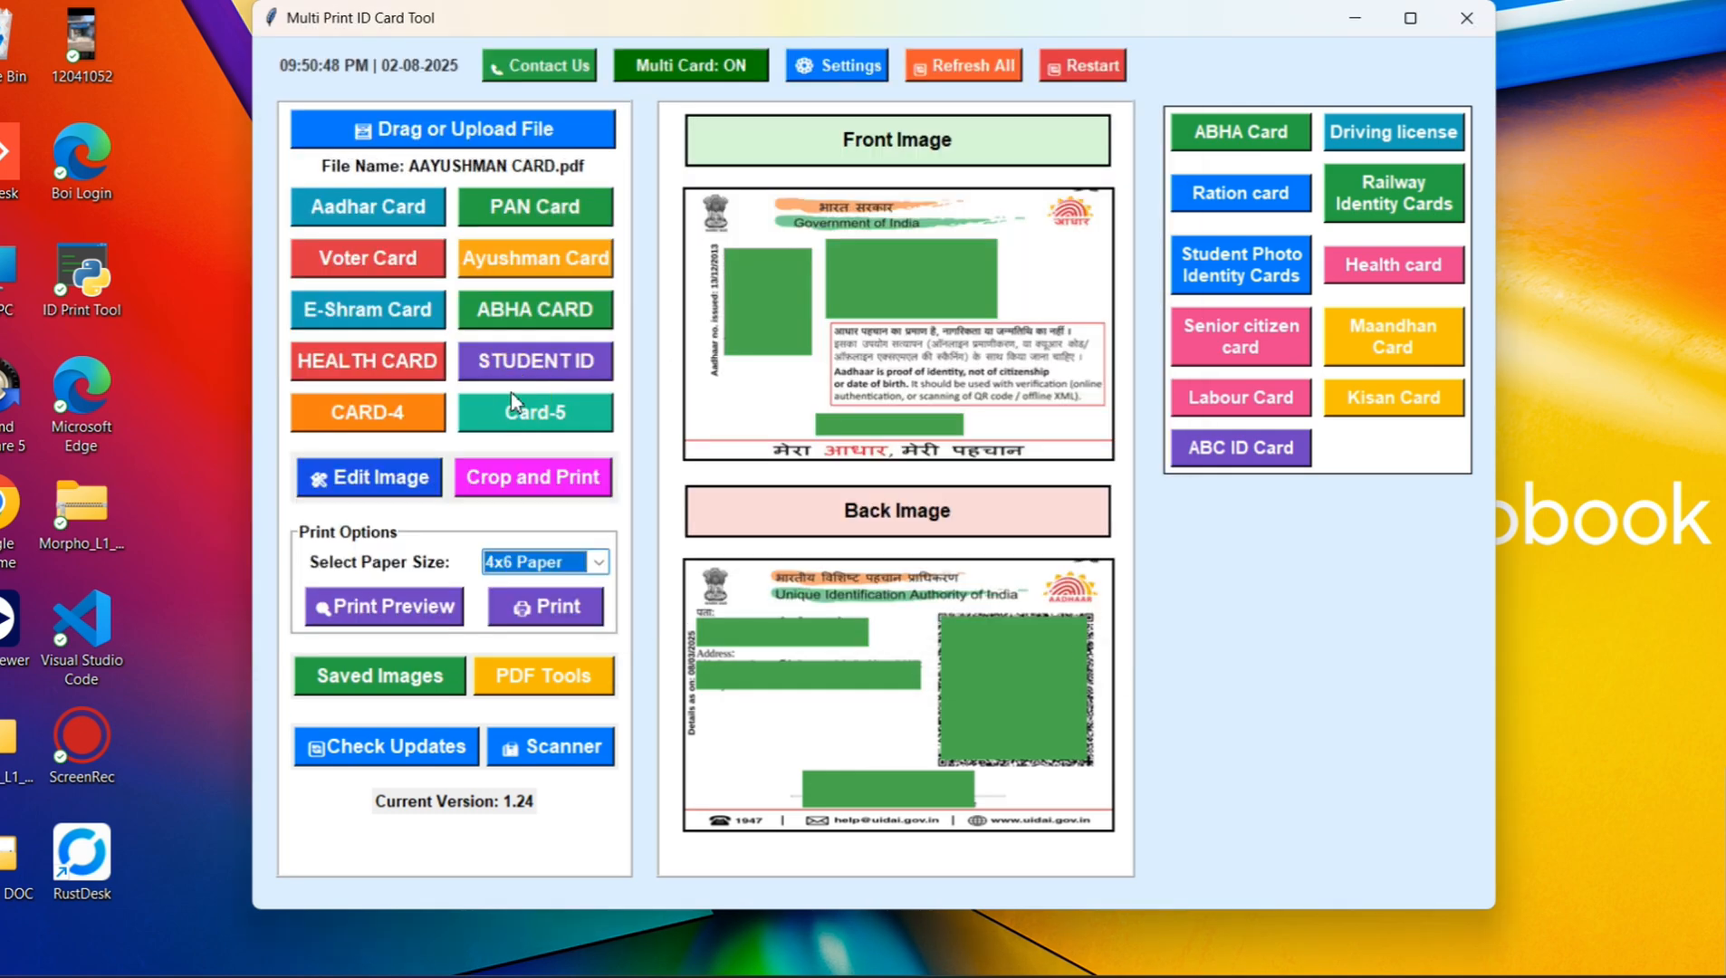
Step: Crop the loaded file as an Ayushman Card without editing it, and choose to add another card
left_click(533, 267)
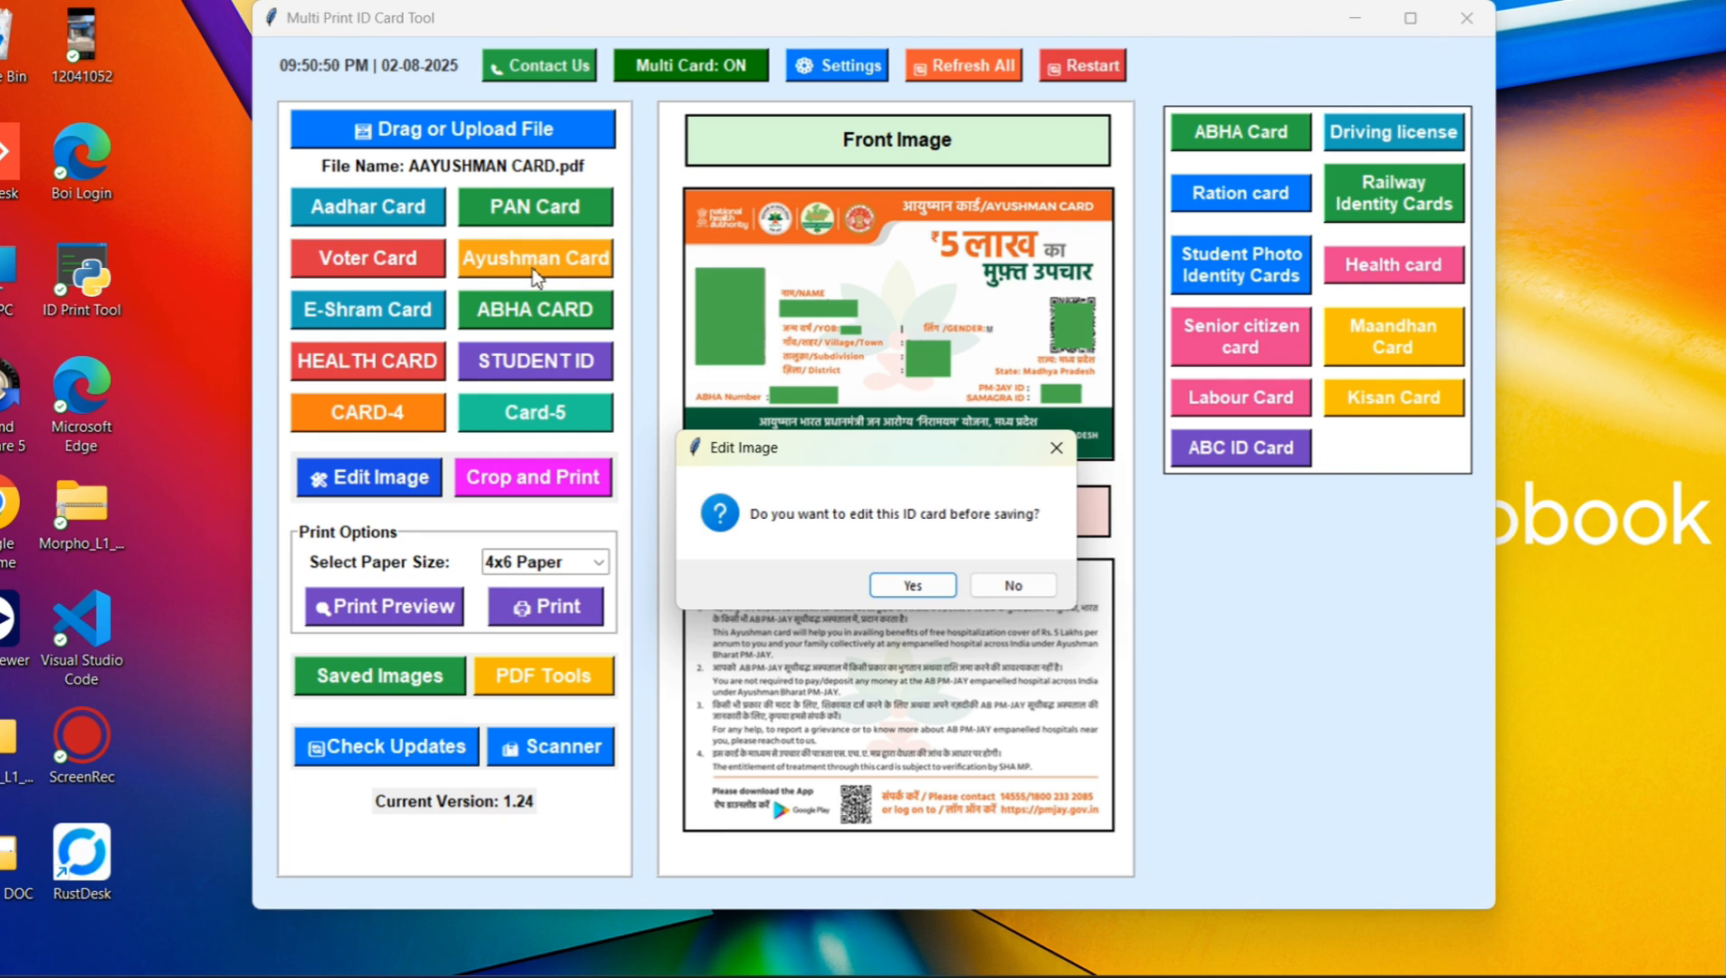
left_click(1018, 588)
left_click(939, 588)
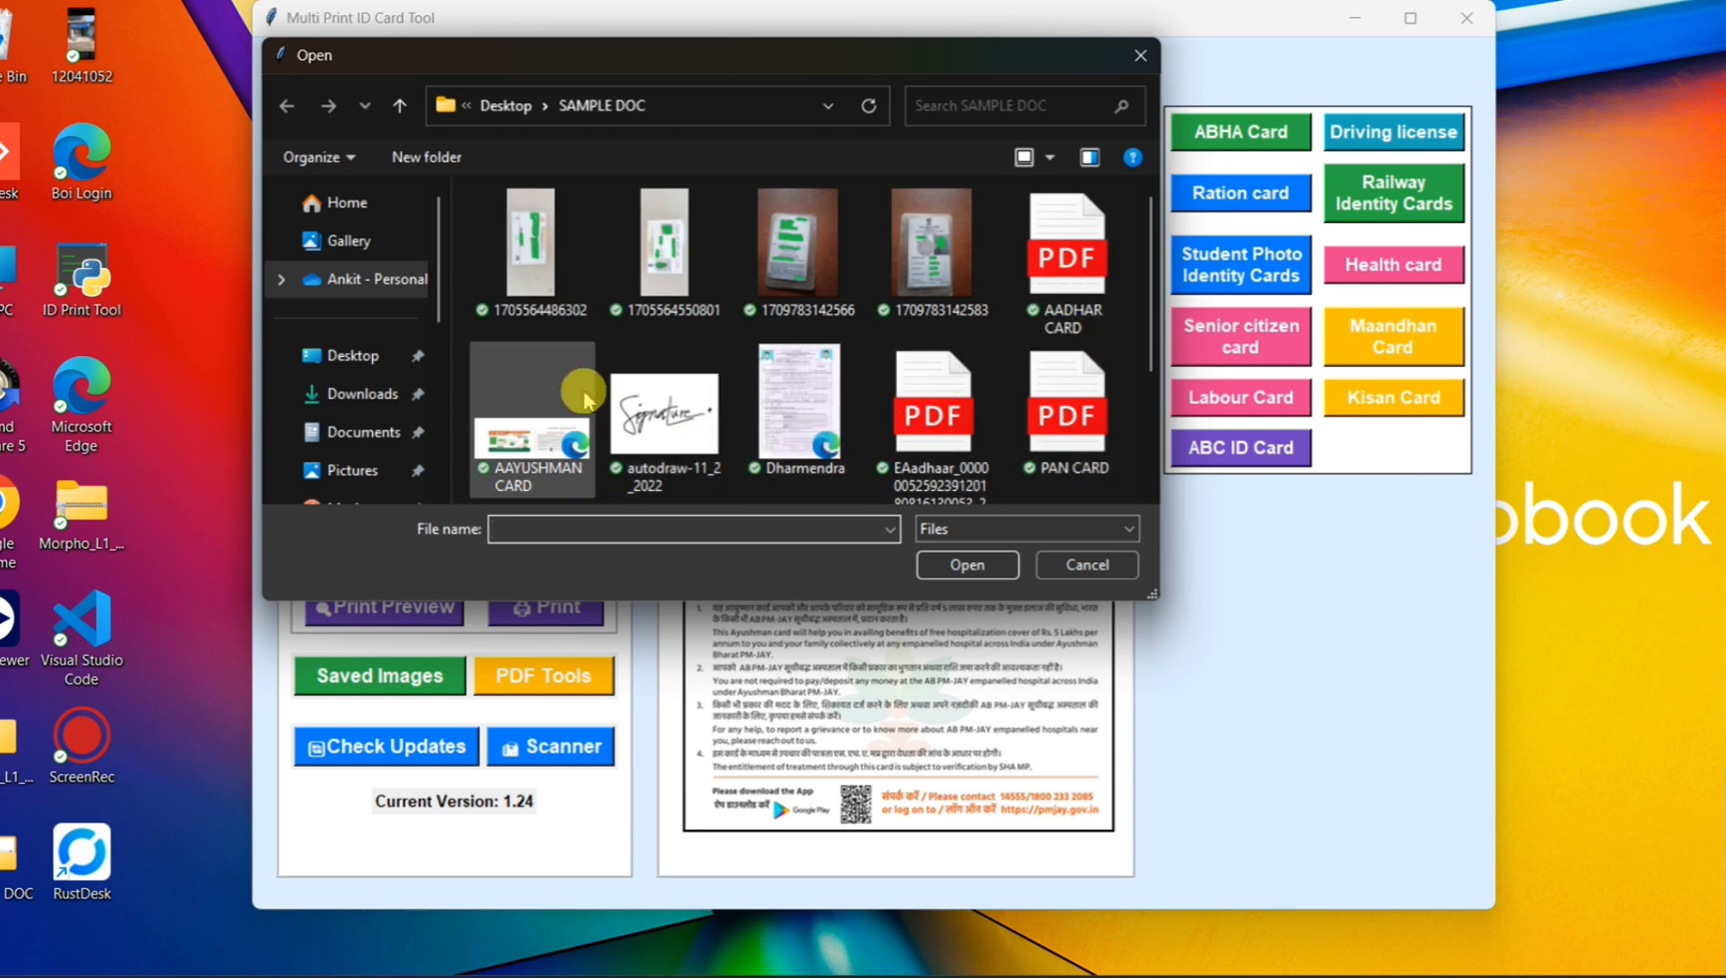
Step: Load VOTER CARD from the SAMPLE DOC folder, crop it as a Voter Card without editing, and choose to add another card
scroll(535, 417, "down", 2)
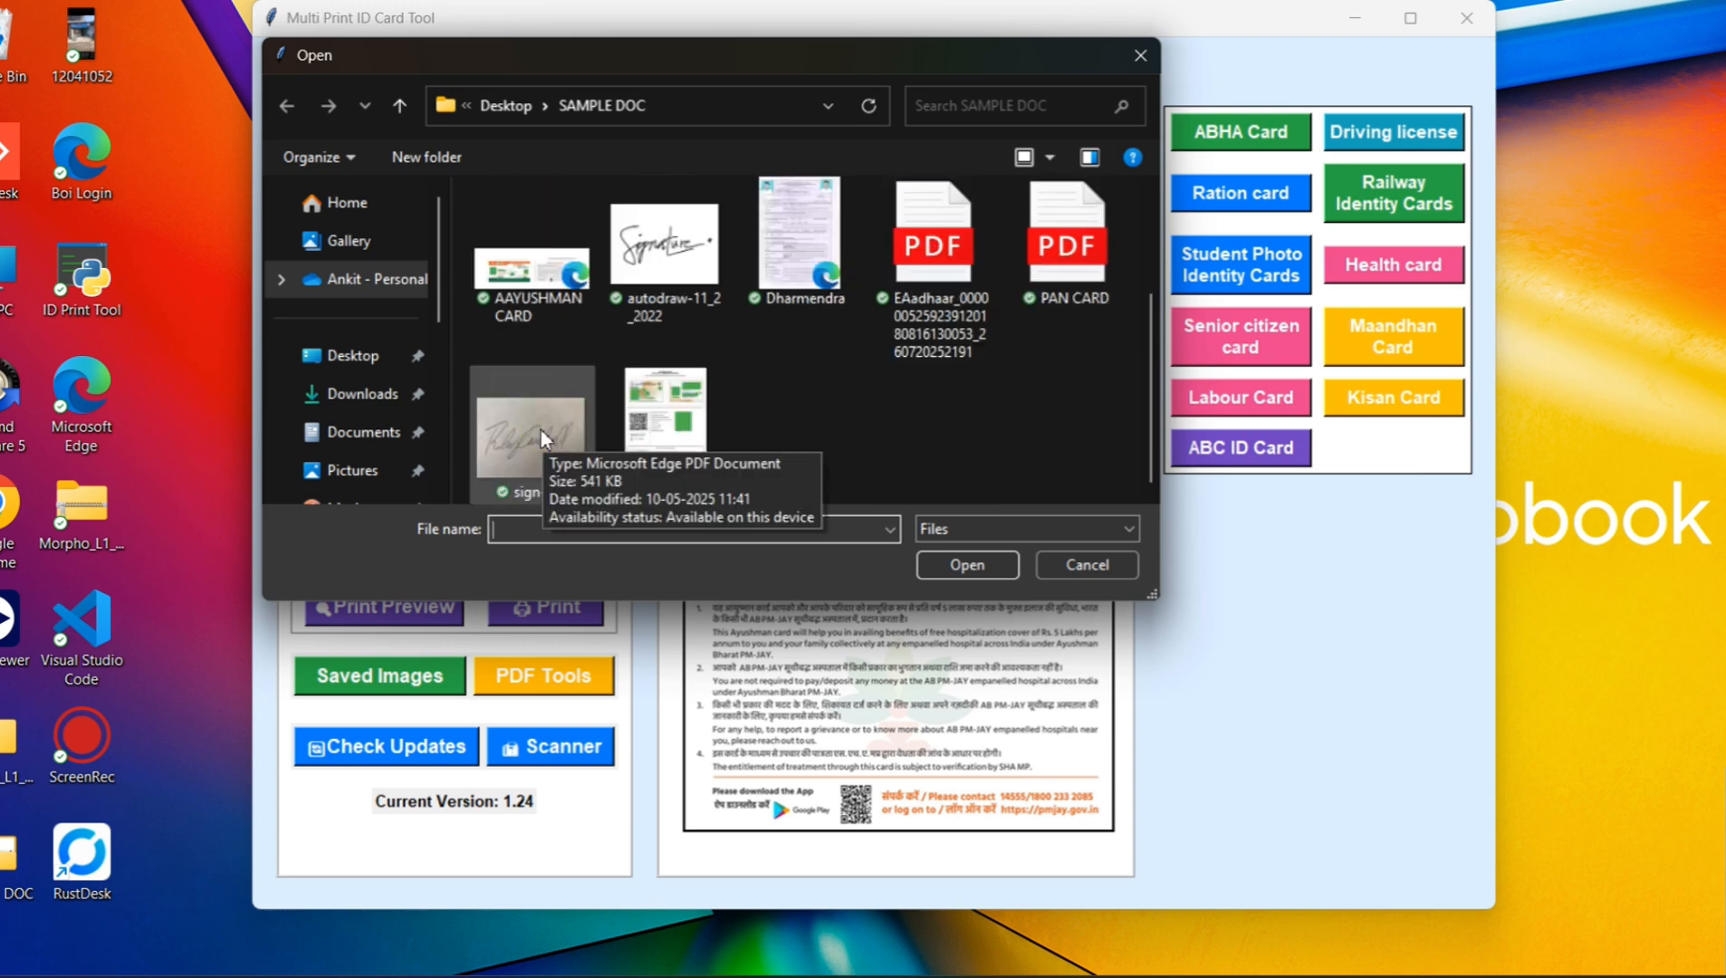
double_click(671, 426)
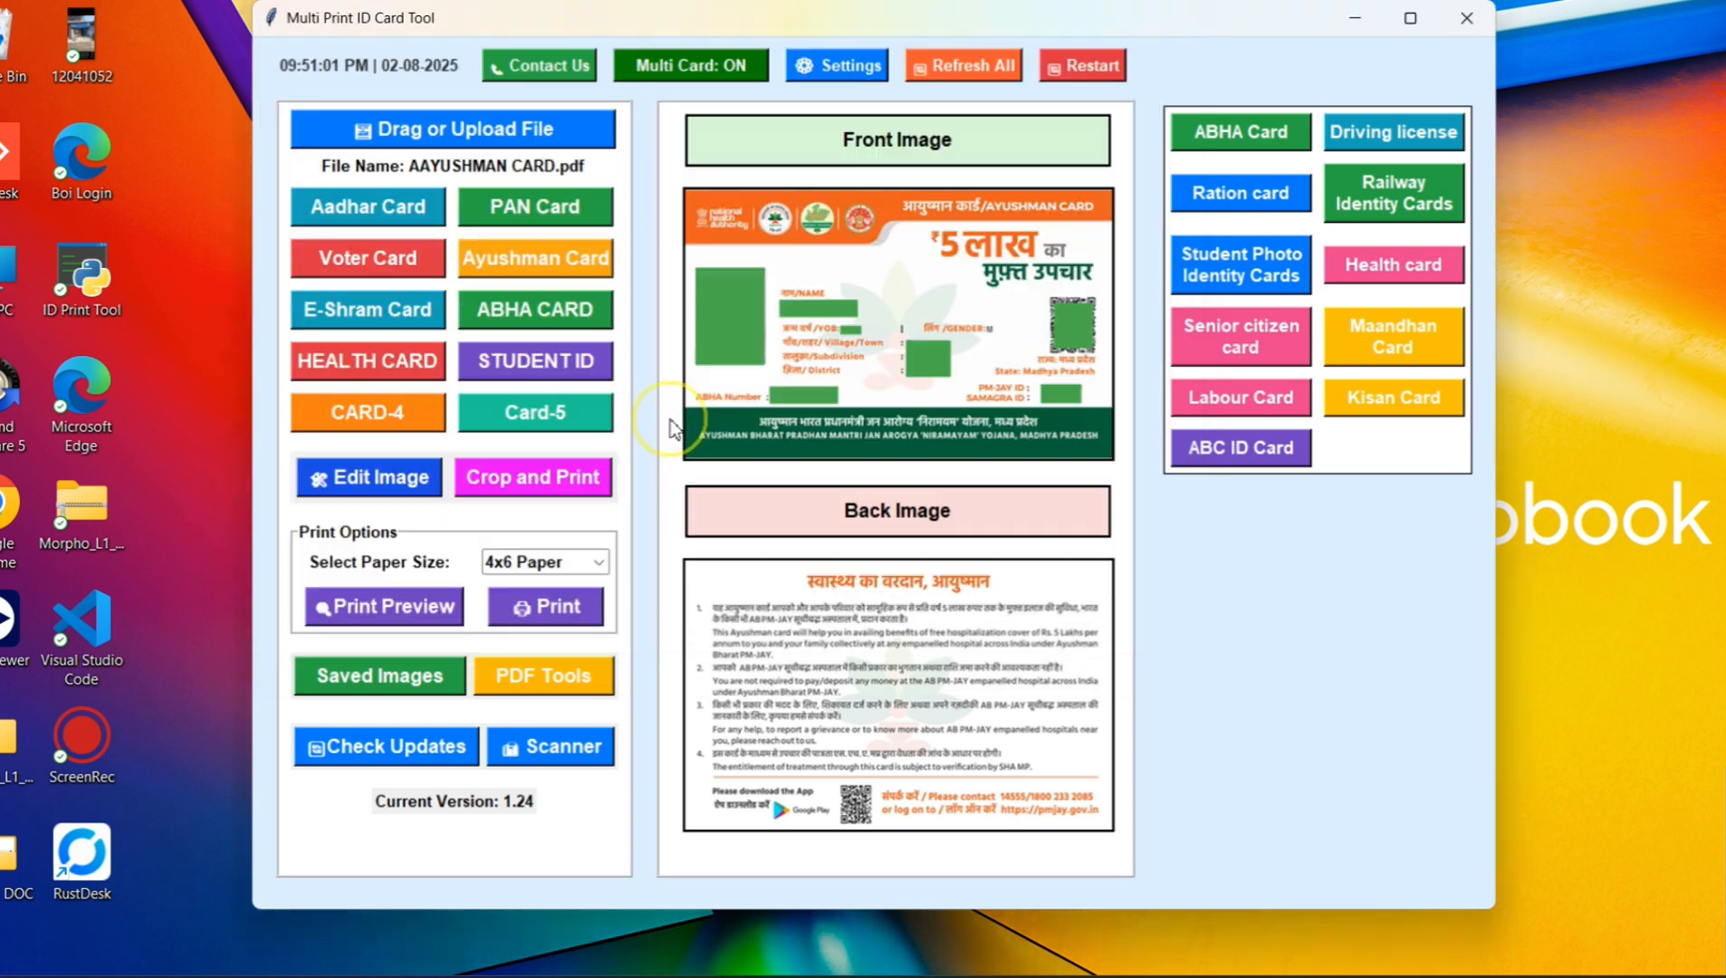
left_click(394, 260)
left_click(1010, 584)
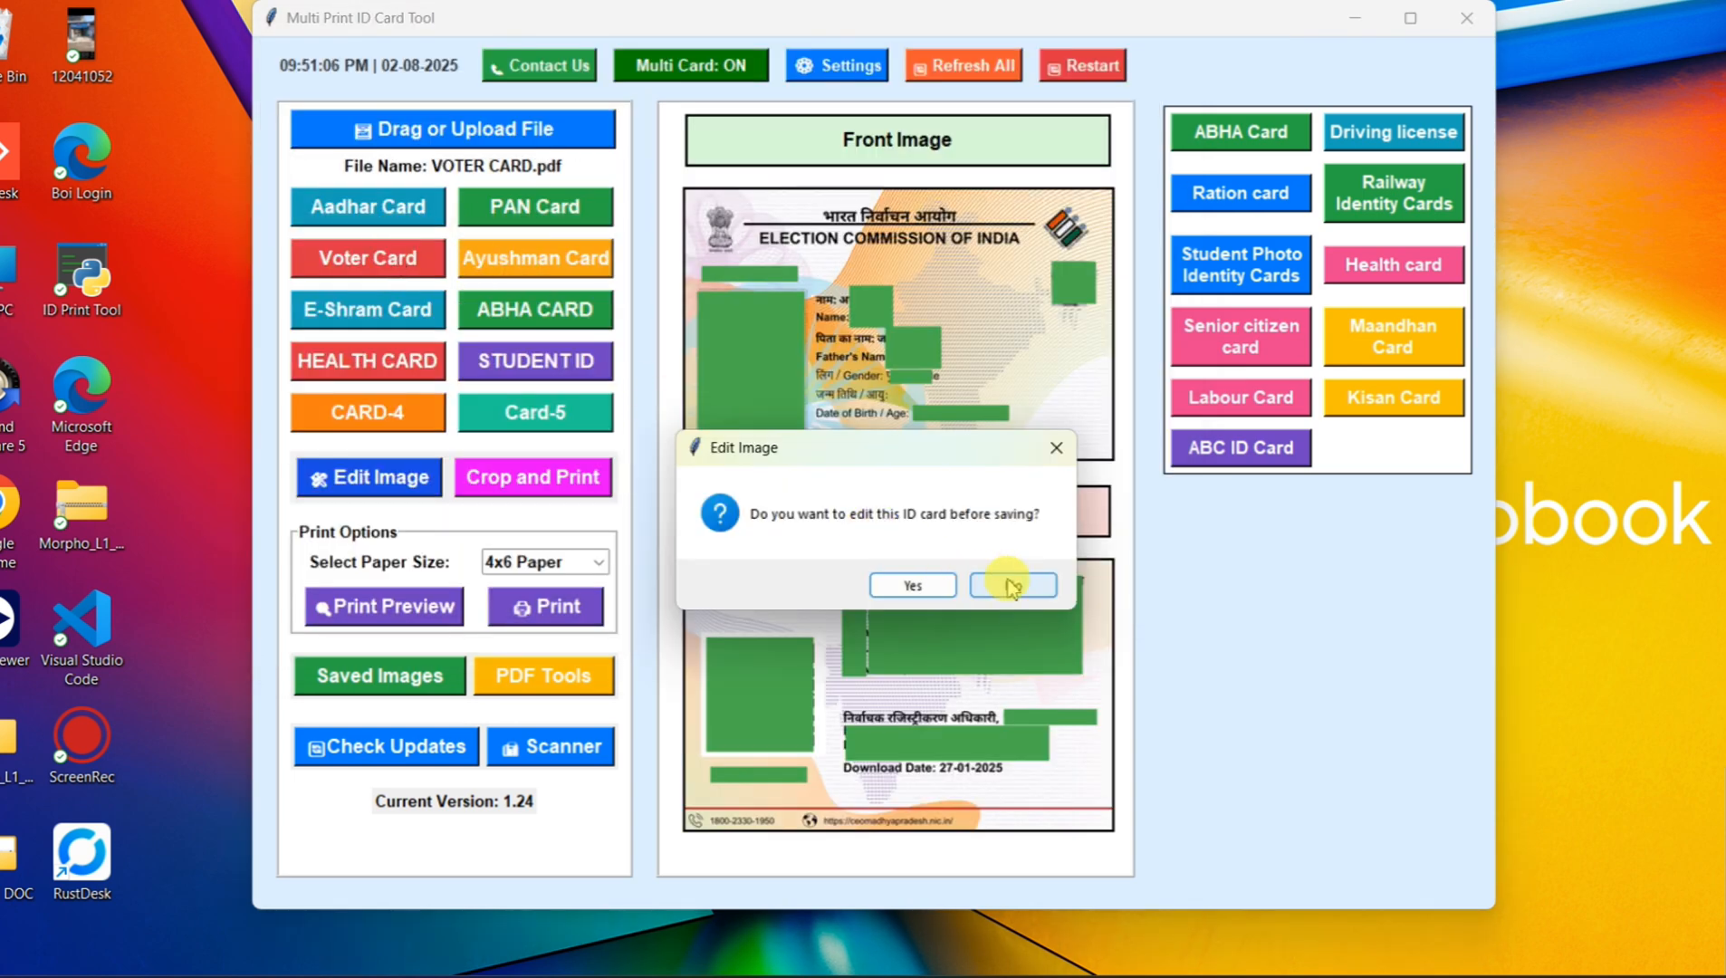
left_click(893, 586)
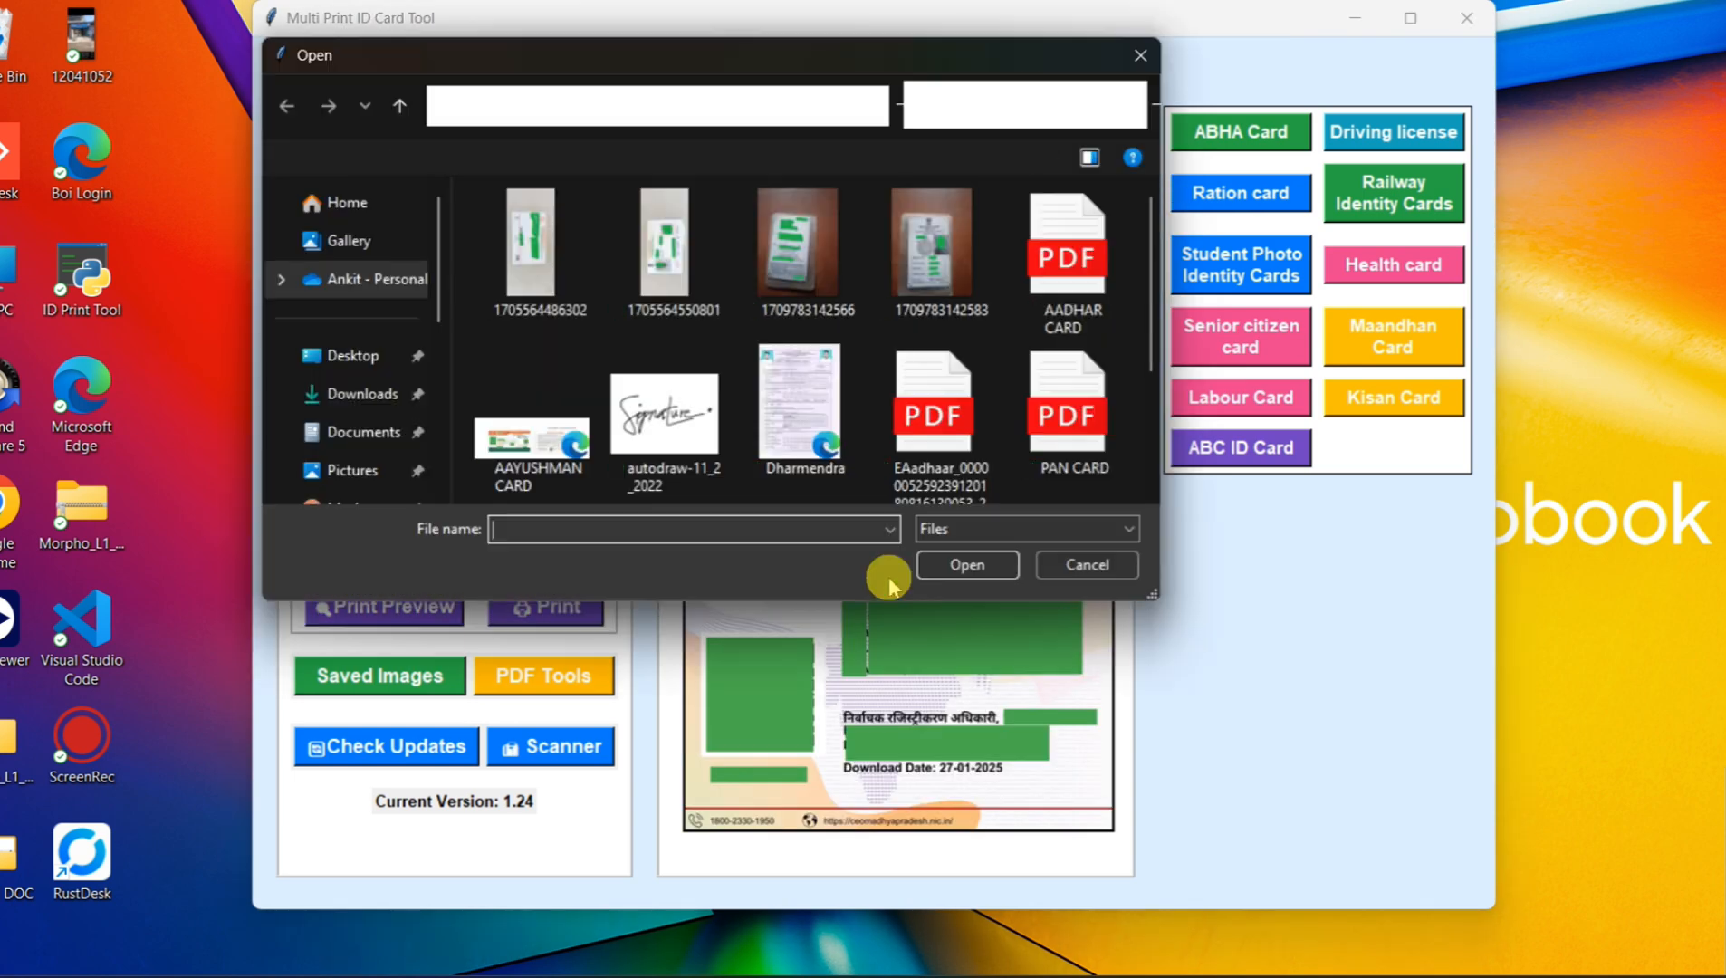